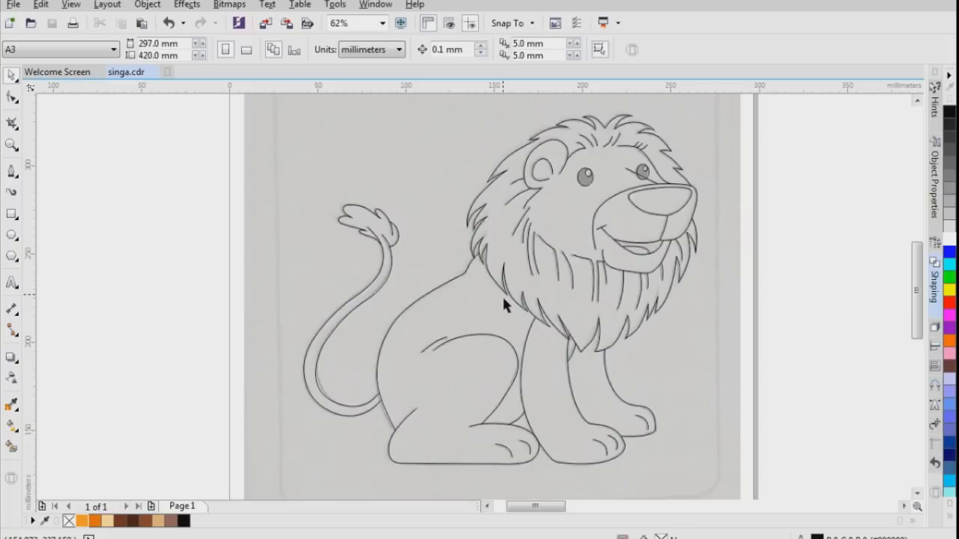
Step: Fill the lion's left eye ellipse with black and its small highlight ellipse with white
left_click_drag(182, 102, 331, 200)
scroll(558, 161, "up", 5)
left_click(634, 216)
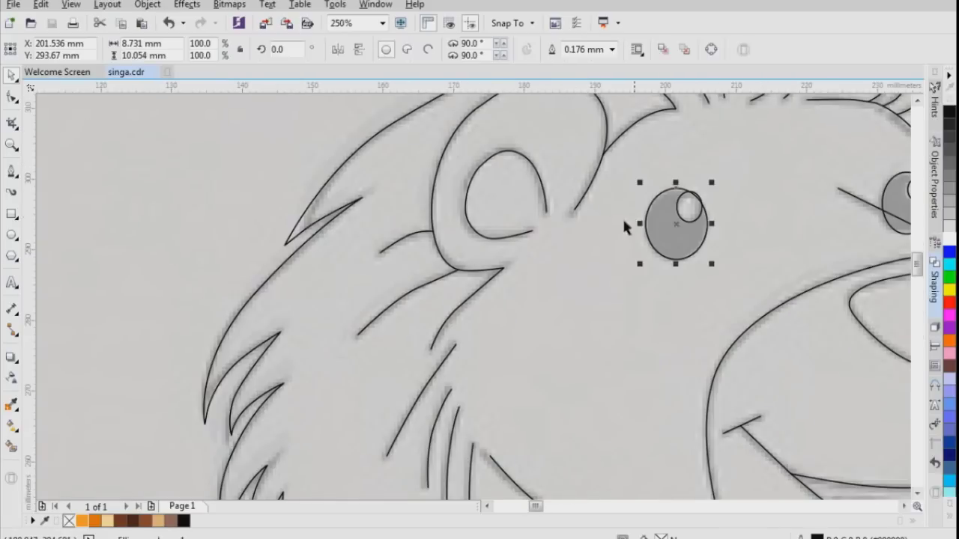
scroll(637, 225, "down", 5)
scroll(642, 228, "up", 4)
left_click(507, 217)
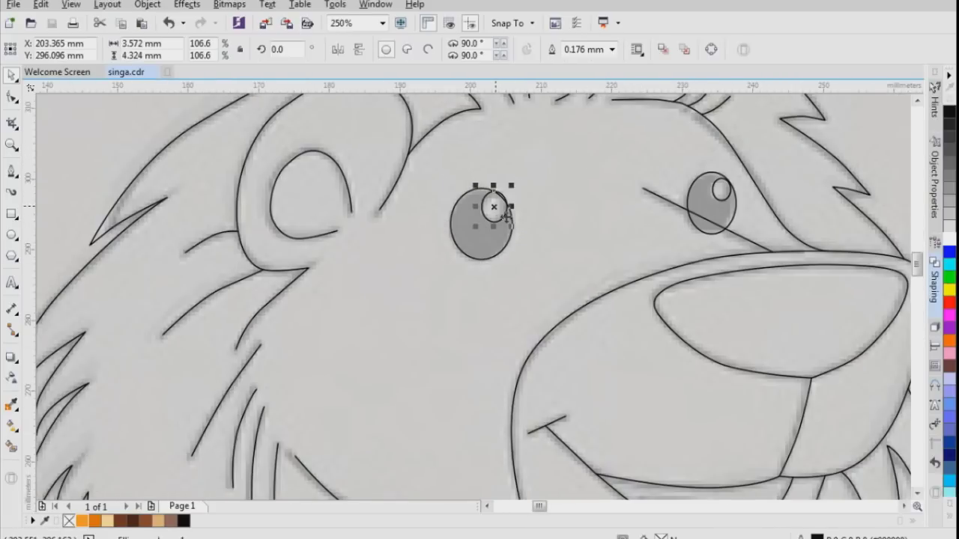
left_click(949, 238)
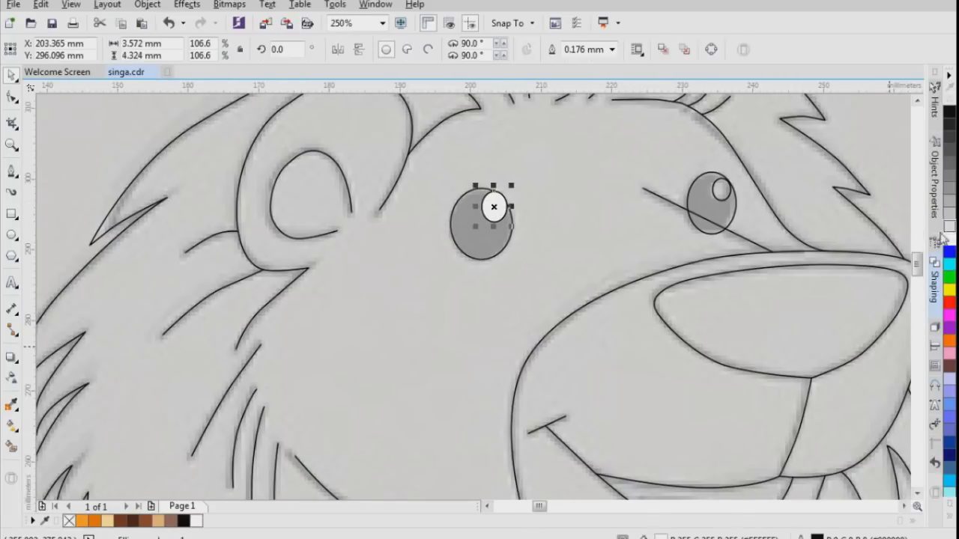
left_click(472, 251)
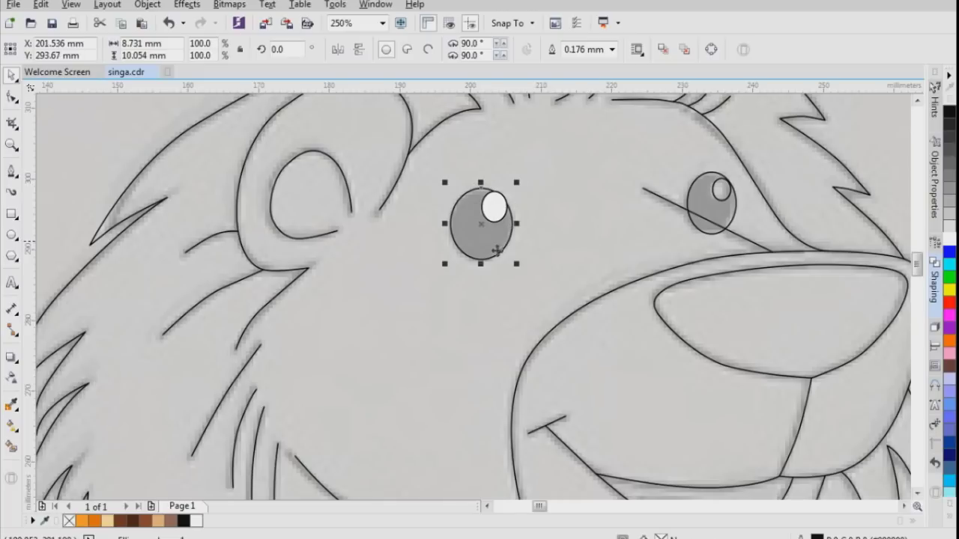
left_click(949, 112)
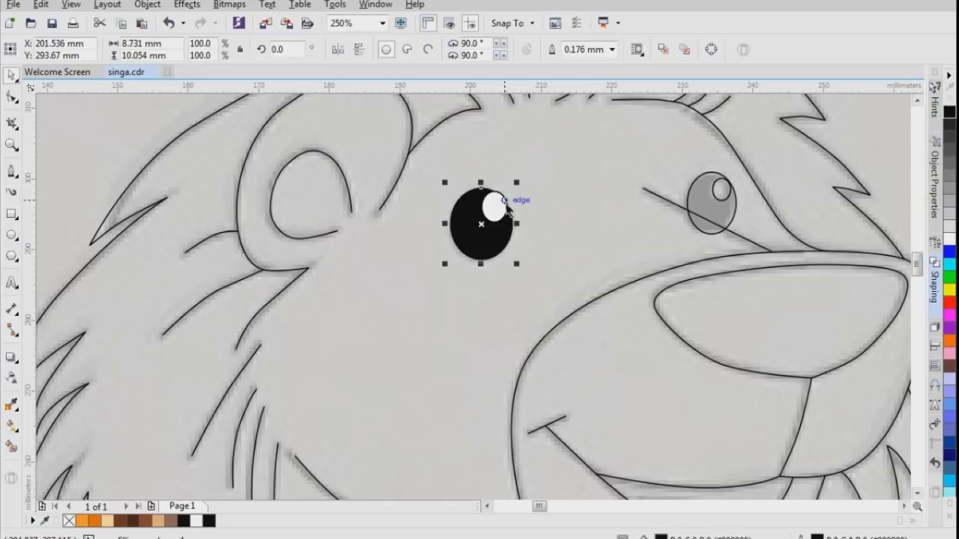
Step: Fill the small highlight in the lion's right eye with white and the eye ellipse with black
scroll(504, 201, "up", 2)
scroll(507, 211, "down", 4)
scroll(622, 245, "up", 4)
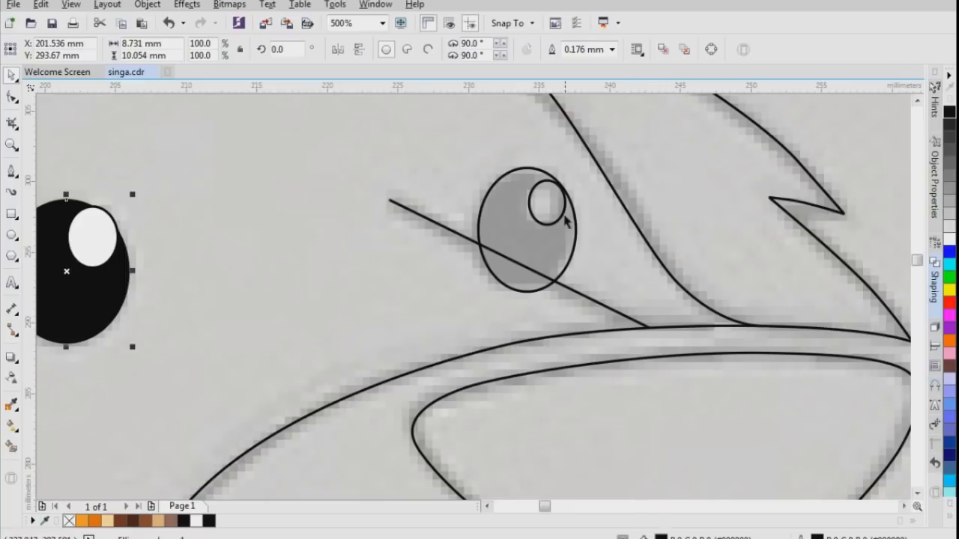
left_click(556, 215)
left_click(949, 239)
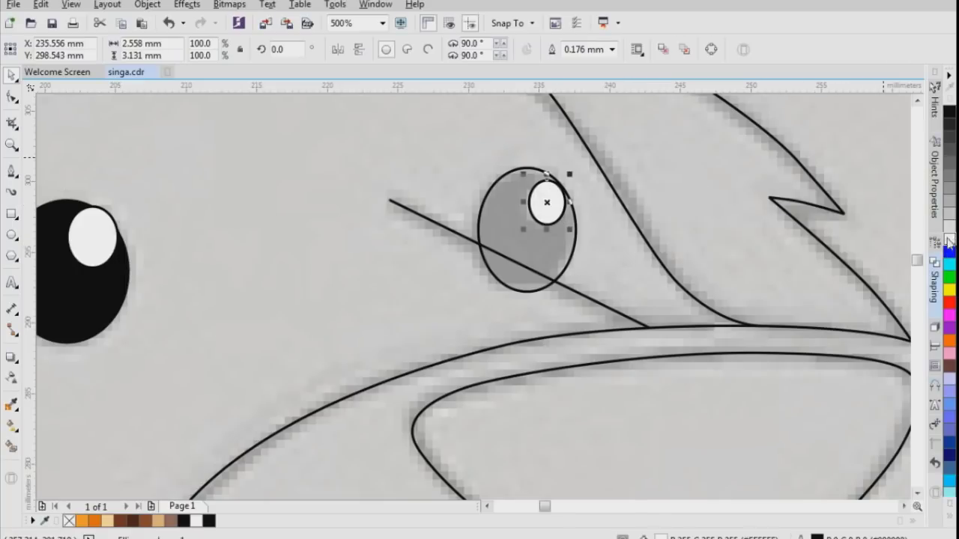
left_click(558, 257)
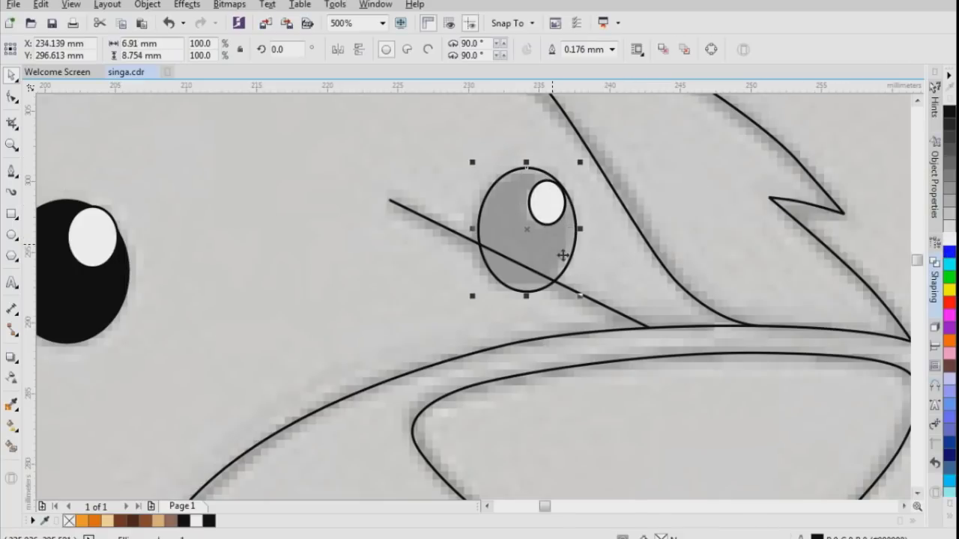
left_click(949, 111)
Step: Remove the outlines from both eye ellipses and their white highlights
right_click(69, 520)
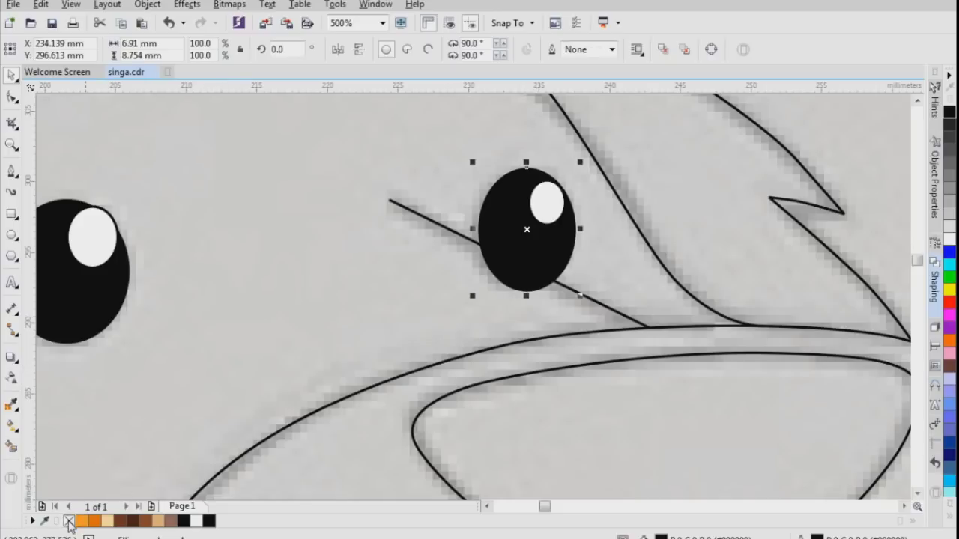
left_click(548, 202)
right_click(69, 520)
left_click(95, 263)
right_click(69, 521)
left_click(120, 309)
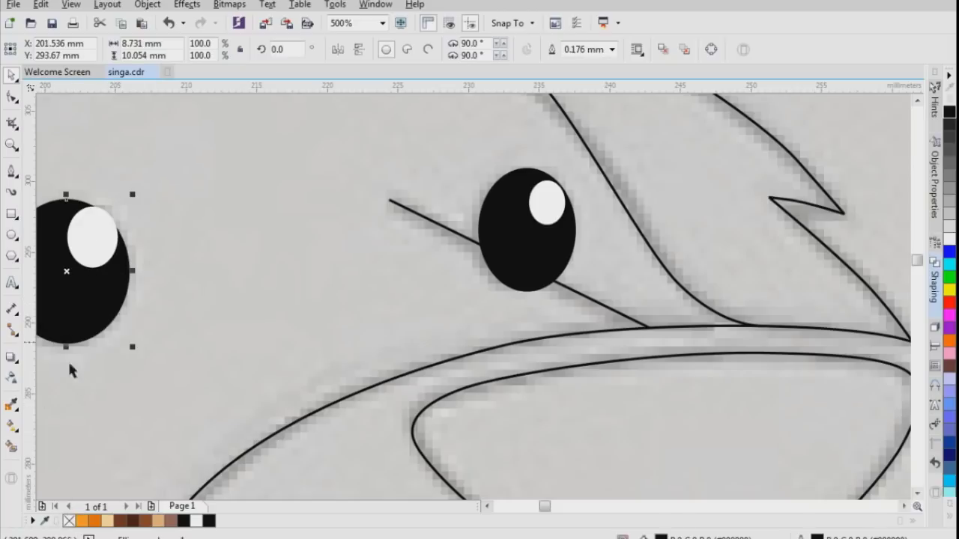
right_click(69, 520)
Step: Move the left eye's white highlight slightly down and inward, away from the edge of the black ellipse
left_click(274, 271)
scroll(276, 267, "down", 1)
scroll(149, 232, "up", 2)
left_click_drag(286, 315, 289, 336)
scroll(322, 308, "down", 2)
scroll(554, 303, "up", 9)
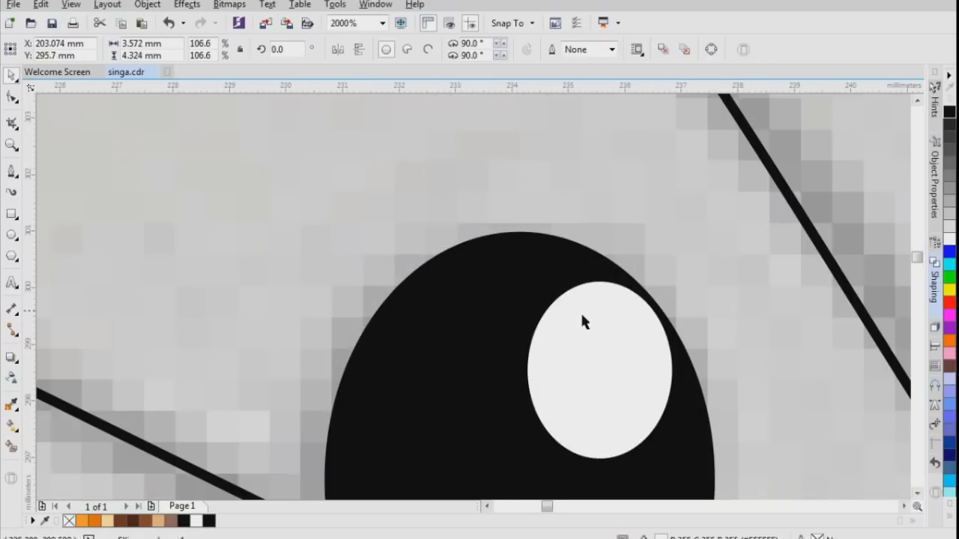
scroll(584, 300, "down", 15)
scroll(644, 290, "up", 3)
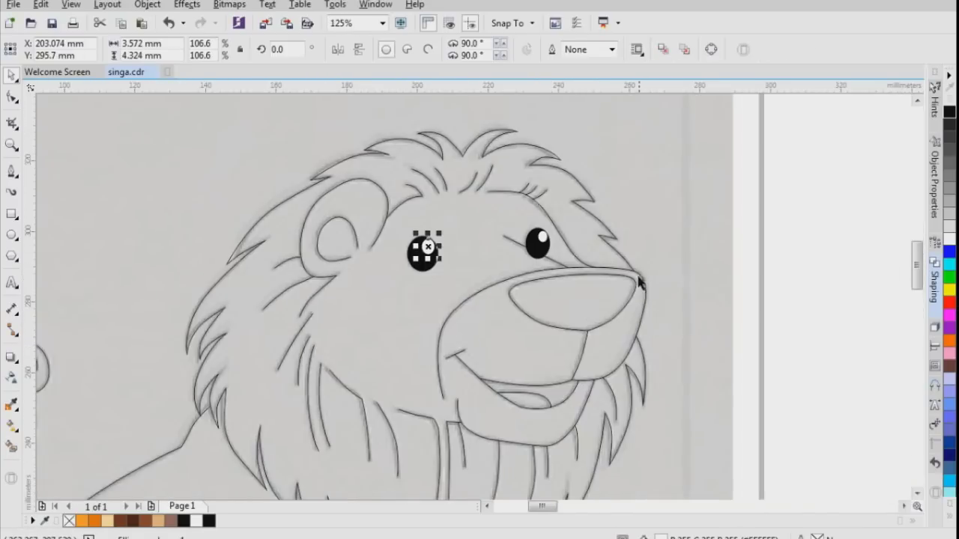
scroll(634, 253, "down", 3)
left_click_drag(738, 226, 562, 285)
left_click(721, 237)
Step: Group both black eye ellipses and their white highlights into one object
scroll(594, 260, "up", 4)
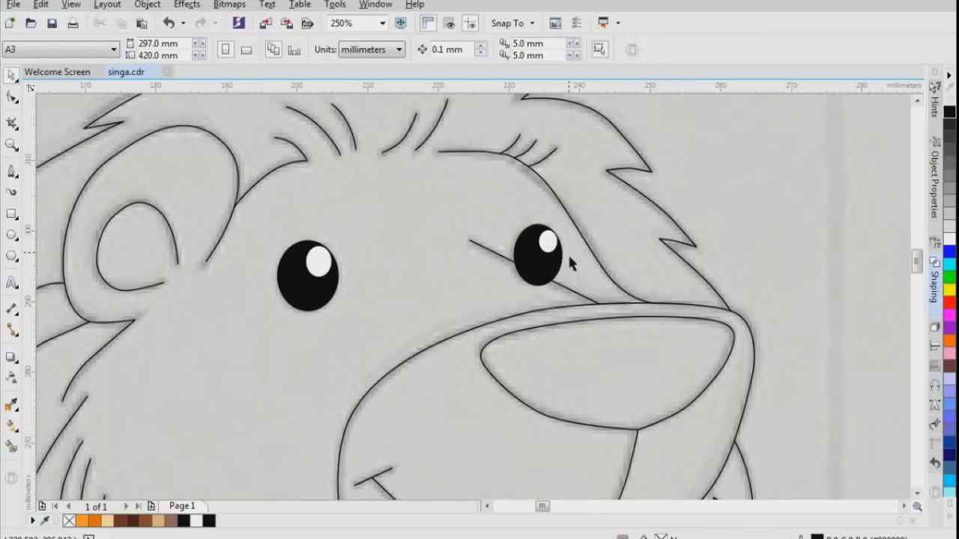
left_click(546, 242)
left_click(539, 273, "shift")
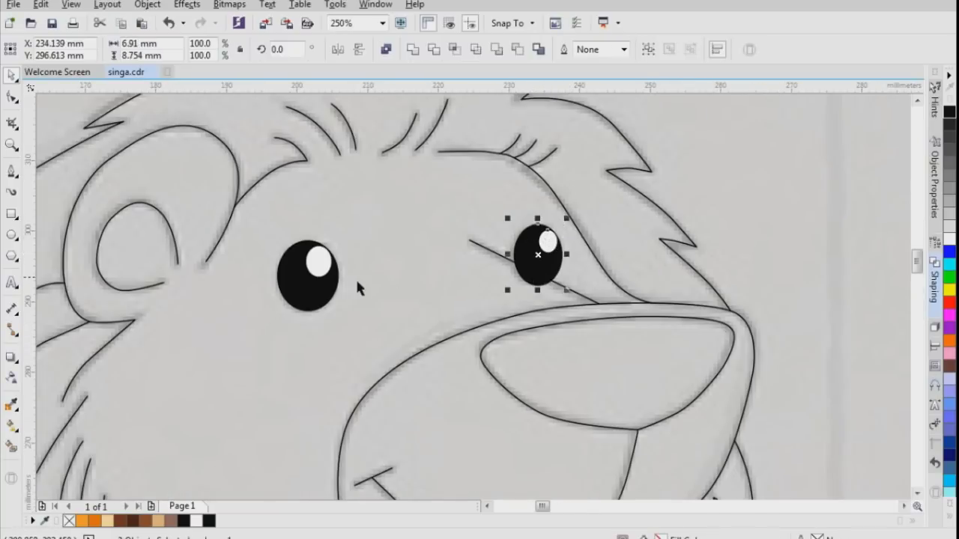
left_click(321, 262, "shift")
left_click(299, 295, "shift")
right_click(292, 295)
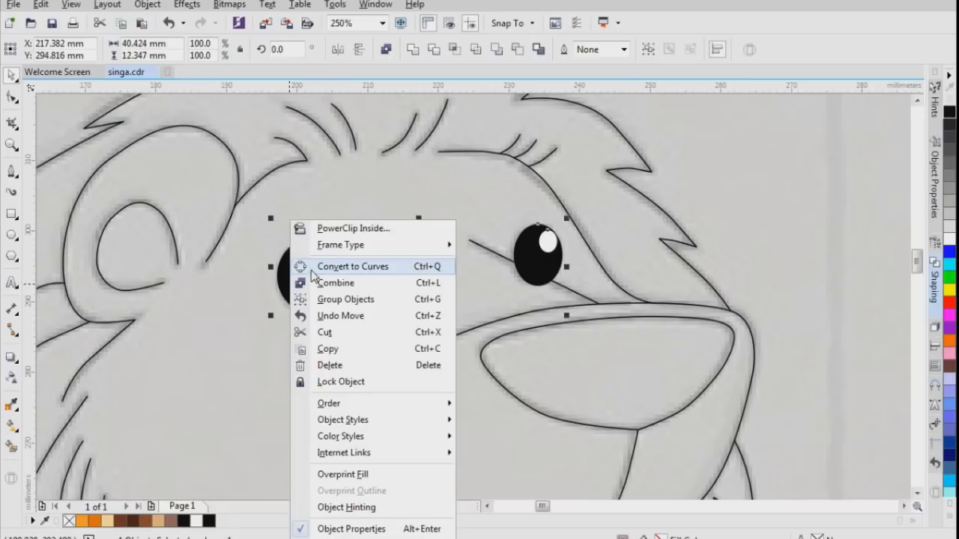
left_click(342, 300)
Step: Move the grouped eyes off the drawing to the empty area beside the page's upper right edge
scroll(340, 311, "down", 4)
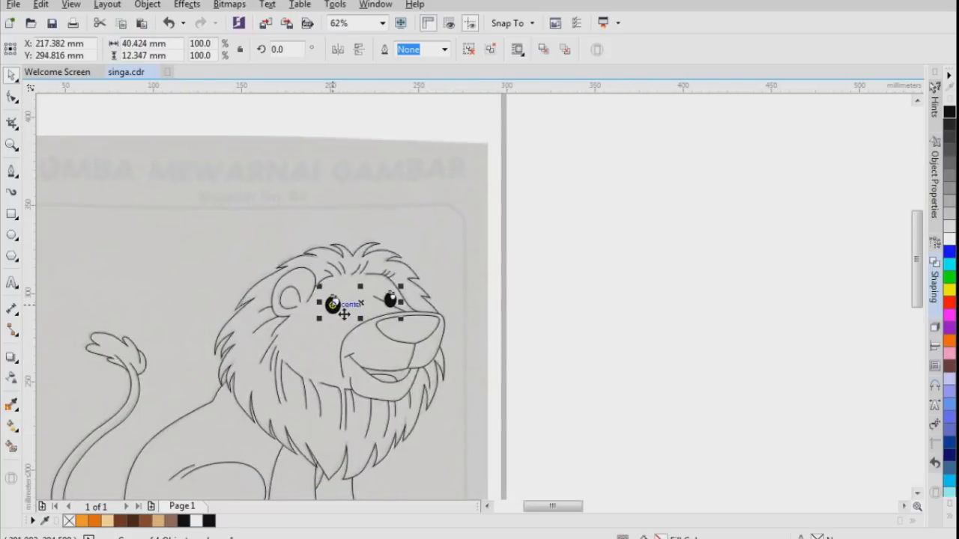
left_click_drag(344, 313, 589, 193)
left_click(527, 261)
scroll(527, 264, "down", 2)
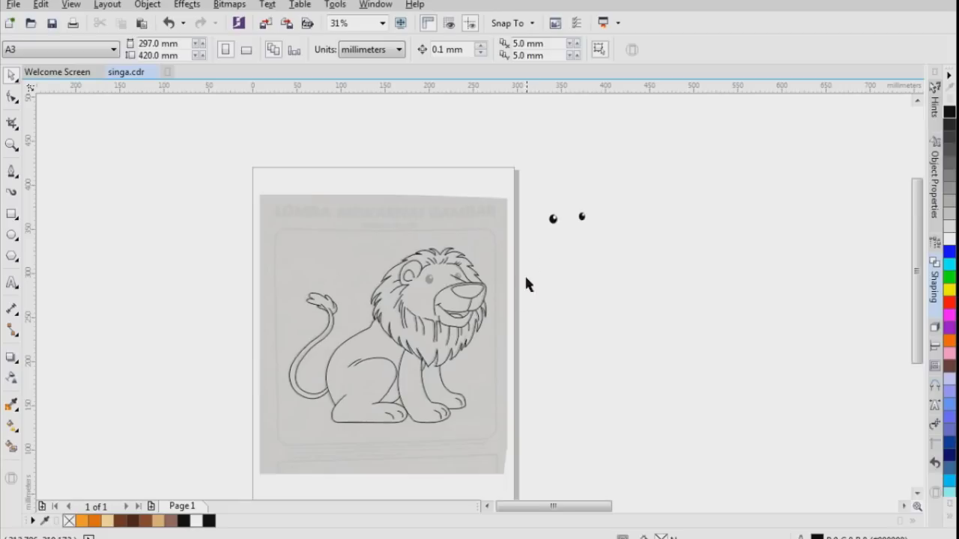
Step: Select all the traced lion curves and set their outline width to 0.5 mm
left_click_drag(203, 215, 503, 446)
scroll(452, 306, "up", 3)
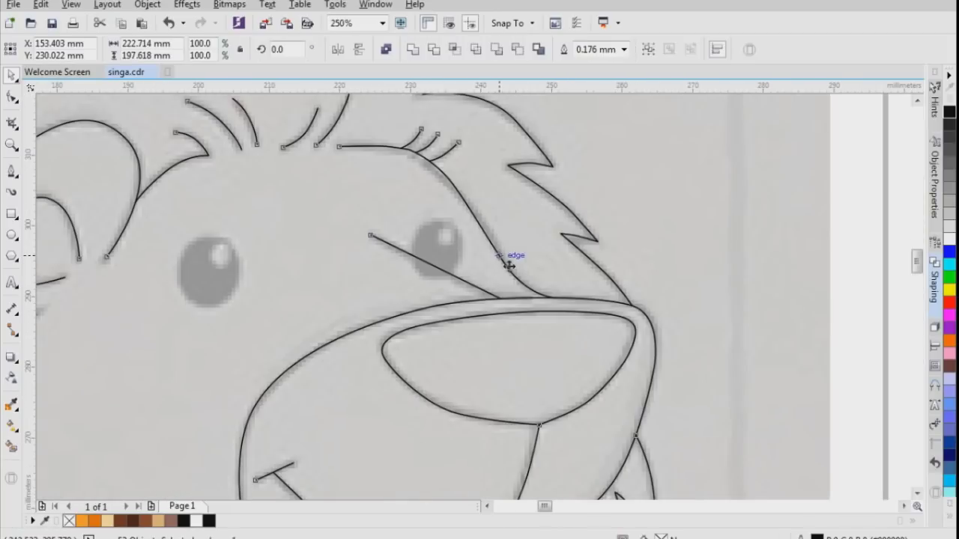
left_click(622, 49)
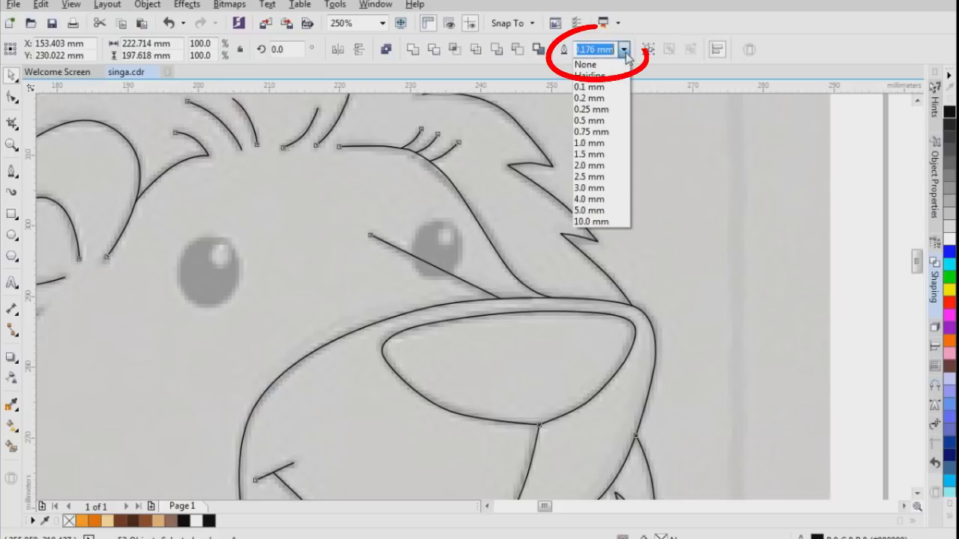
left_click(605, 122)
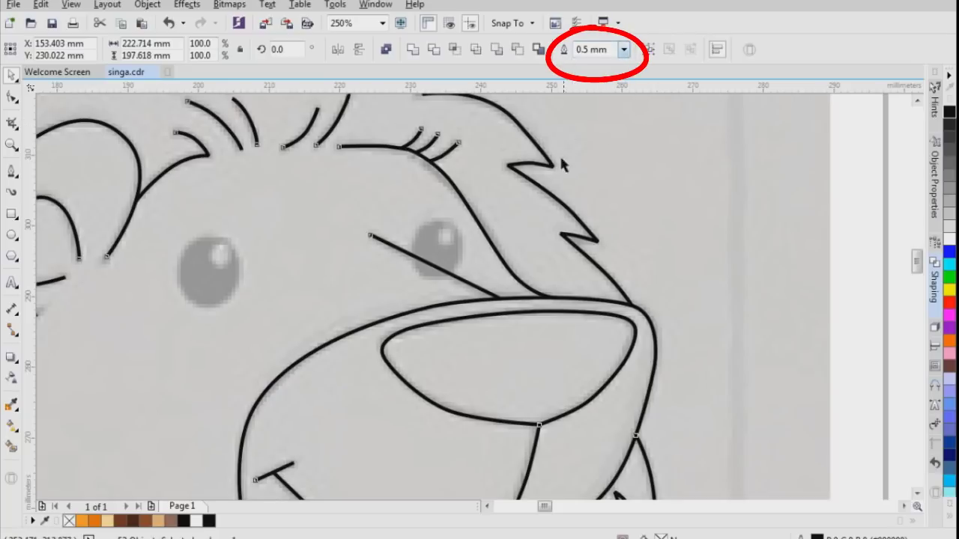
scroll(578, 135, "down", 2)
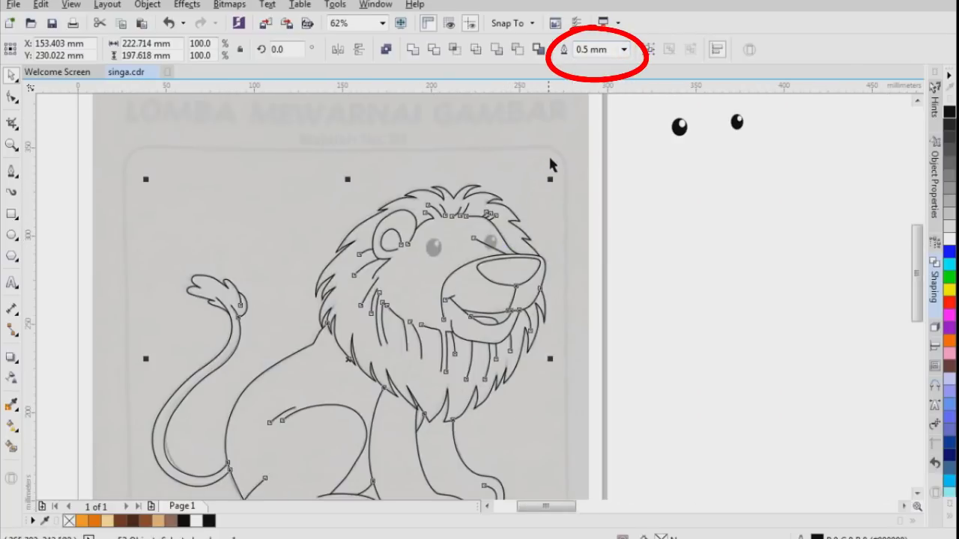
scroll(585, 86, "up", 1)
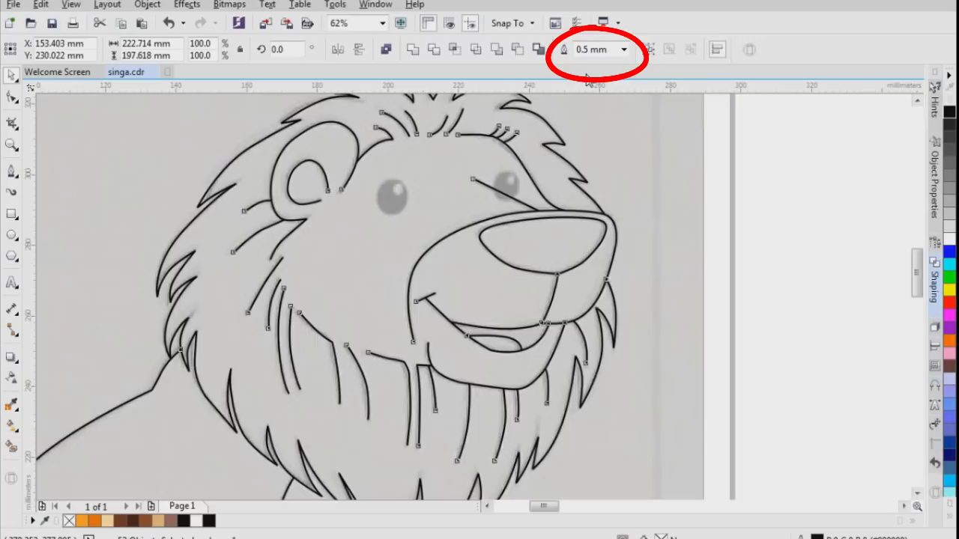
Step: Set the outline width of all the selected lion curves to 1.0 mm
left_click(624, 50)
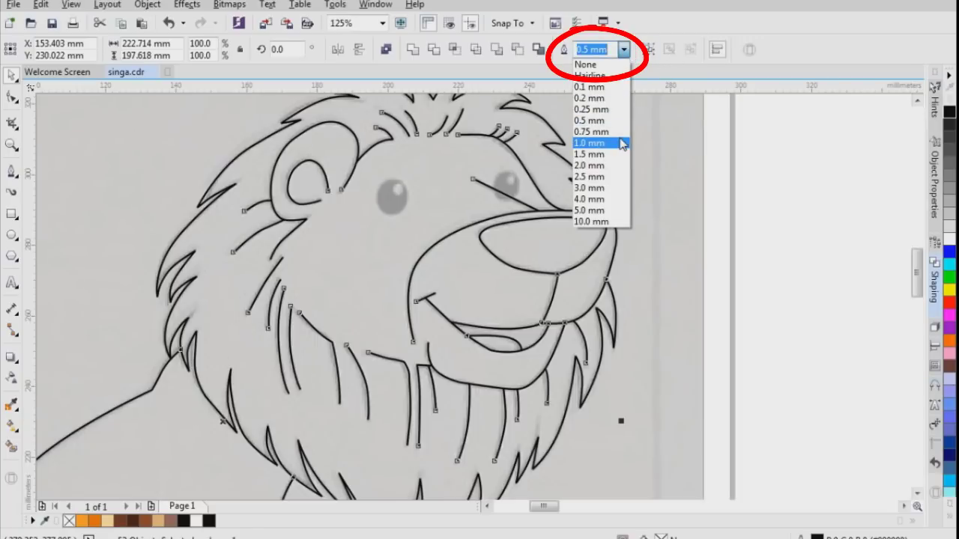
left_click(618, 142)
scroll(626, 146, "down", 1)
scroll(630, 161, "down", 1)
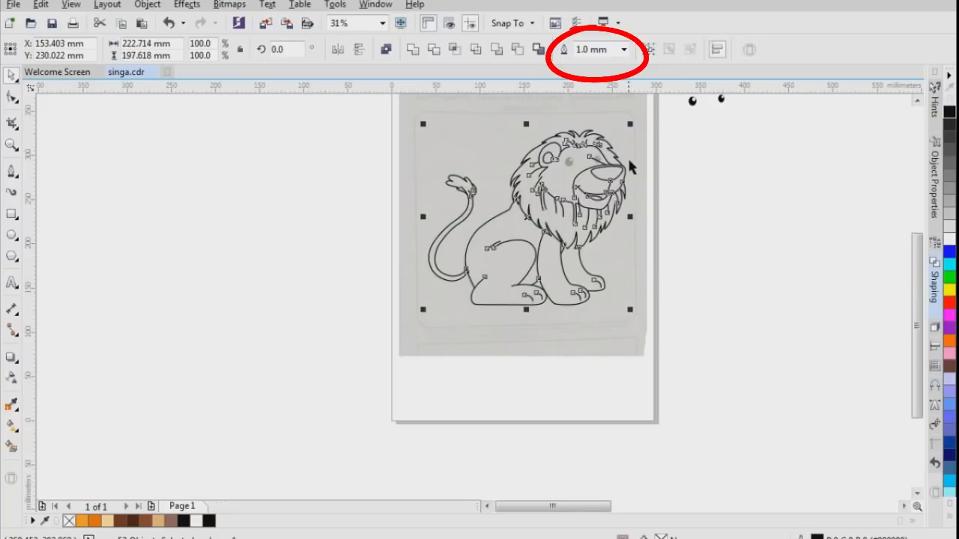
left_click(664, 180)
scroll(662, 150, "up", 1)
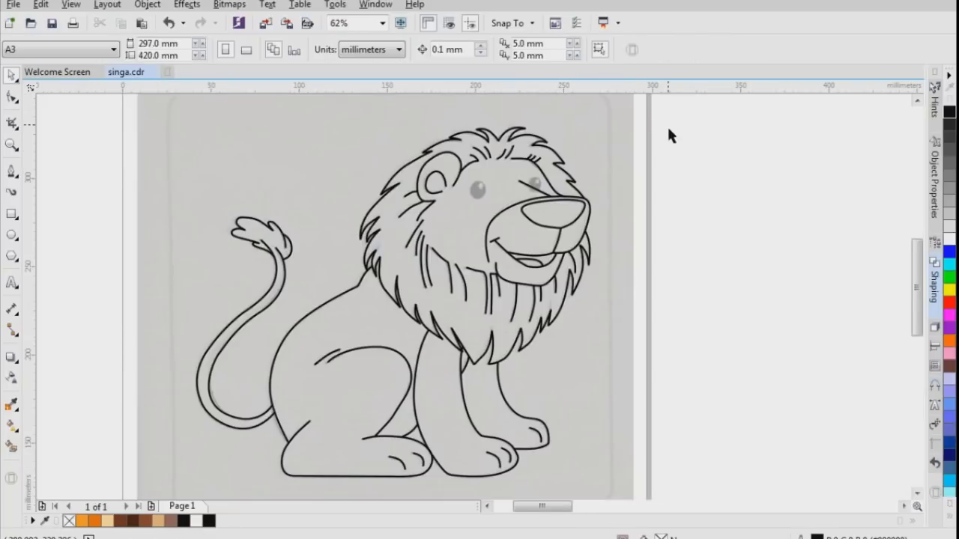
Step: Set the outline width of the lion's back curve and the outer mane contour to 1.5 mm
left_click(284, 353)
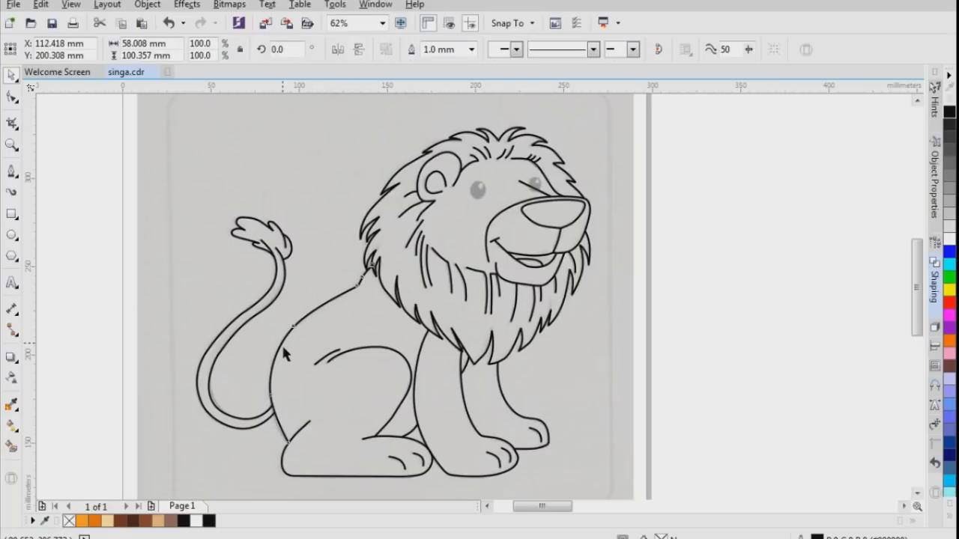
left_click(472, 49)
left_click(459, 150)
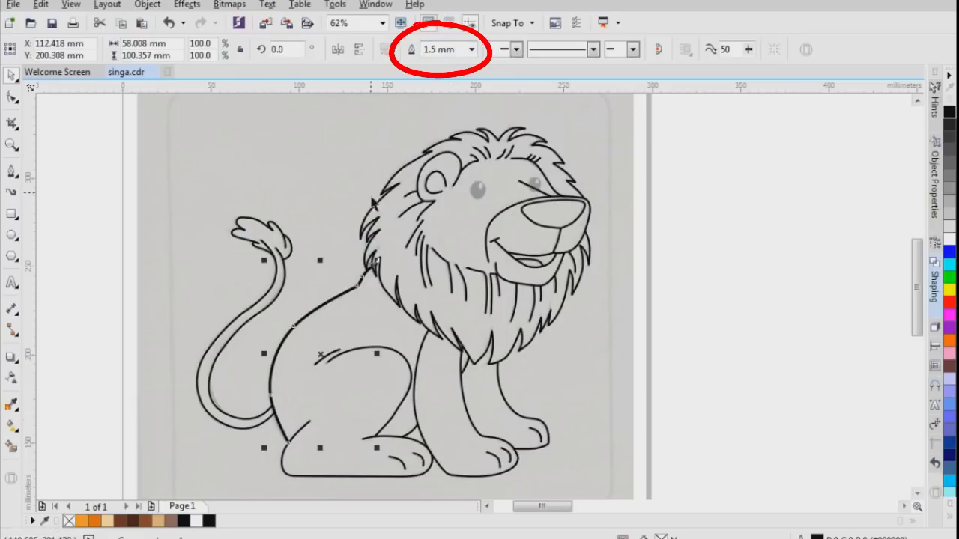
left_click(399, 193)
left_click(472, 50)
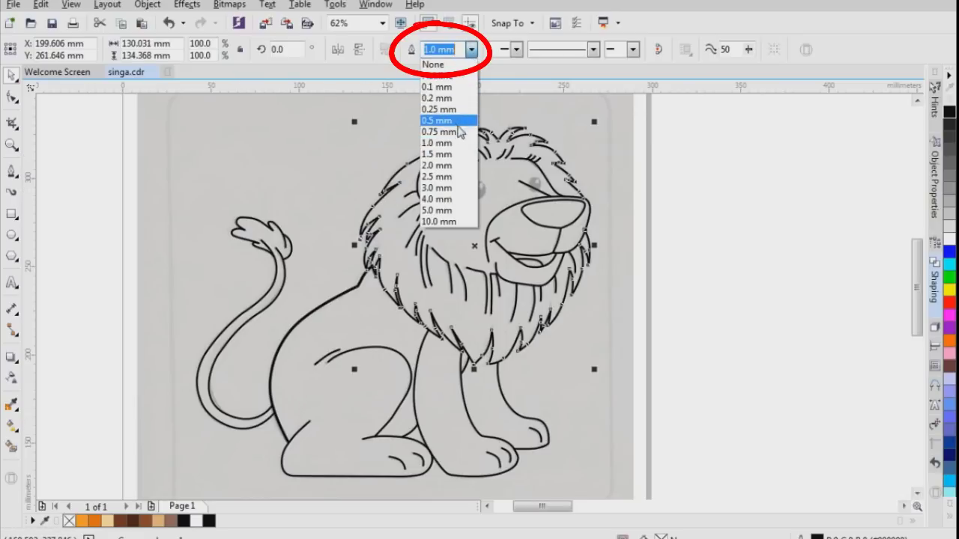
left_click(459, 155)
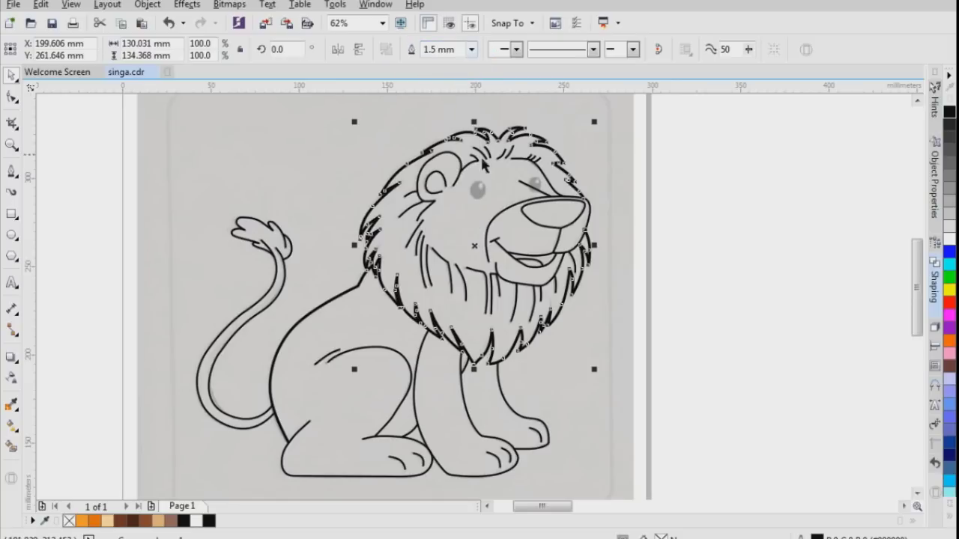
left_click(674, 165)
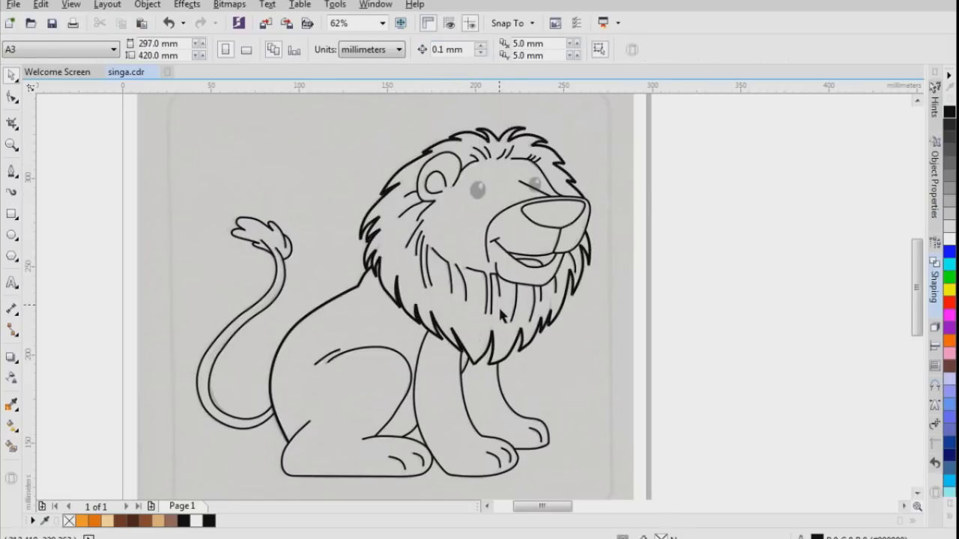
Step: Set the outline width of the hind thigh curve and the hind foot contour to 0.5 mm
left_click(238, 353)
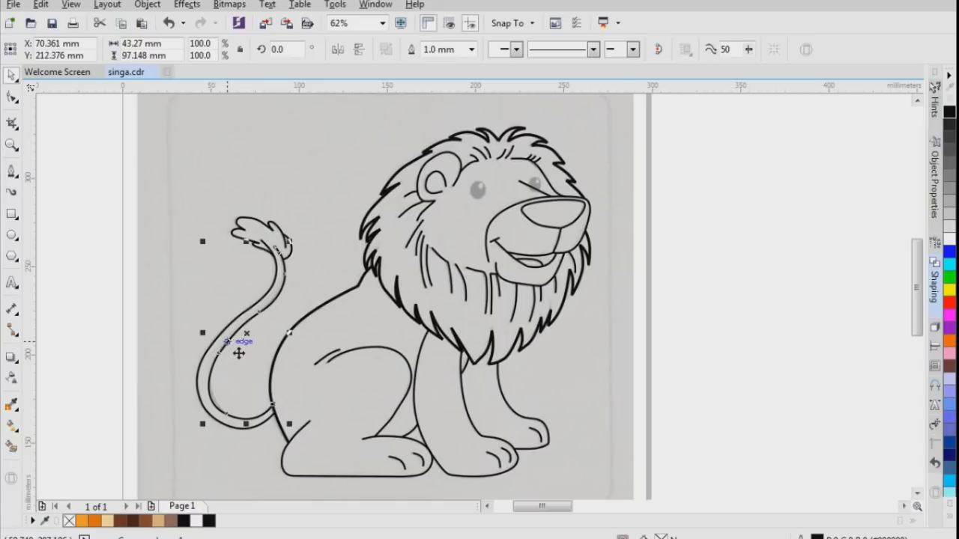
left_click(405, 423)
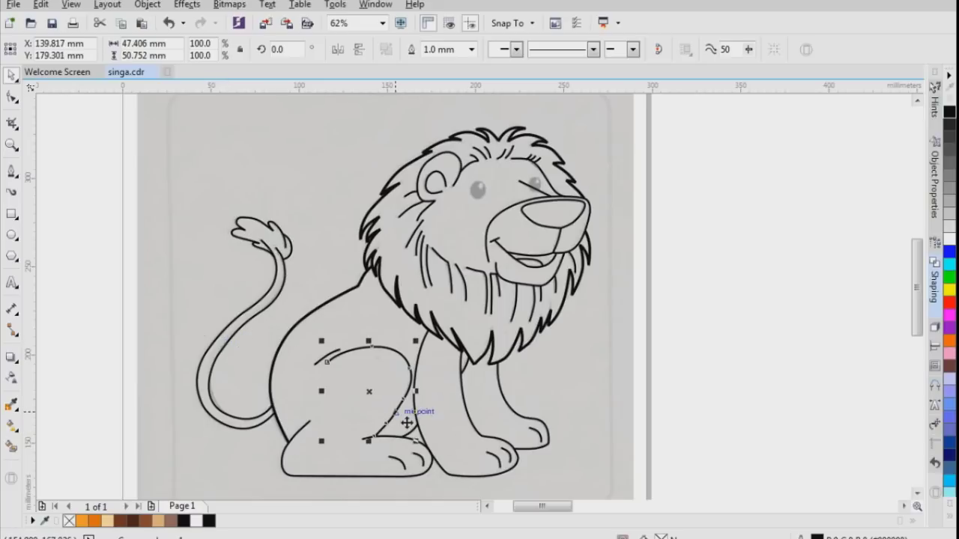
left_click(284, 469, "shift")
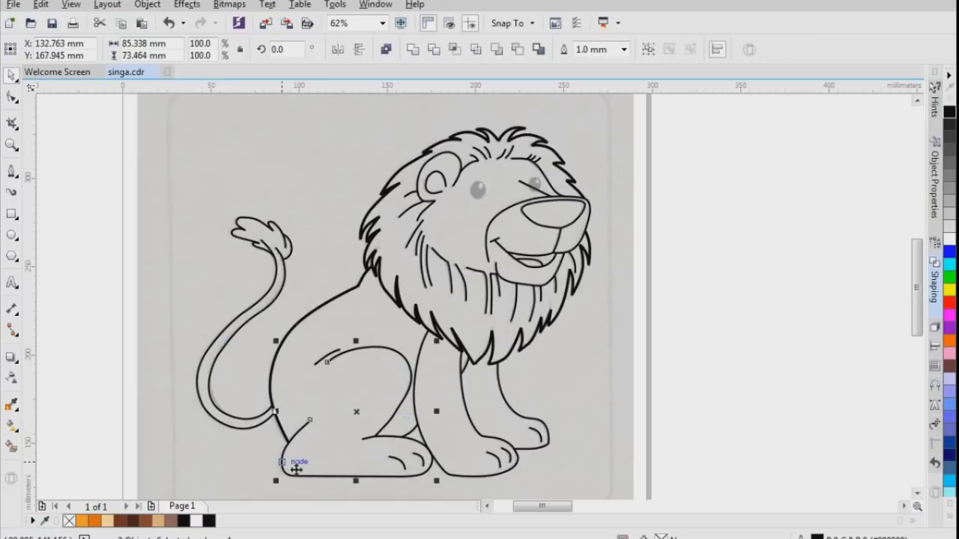
left_click(623, 50)
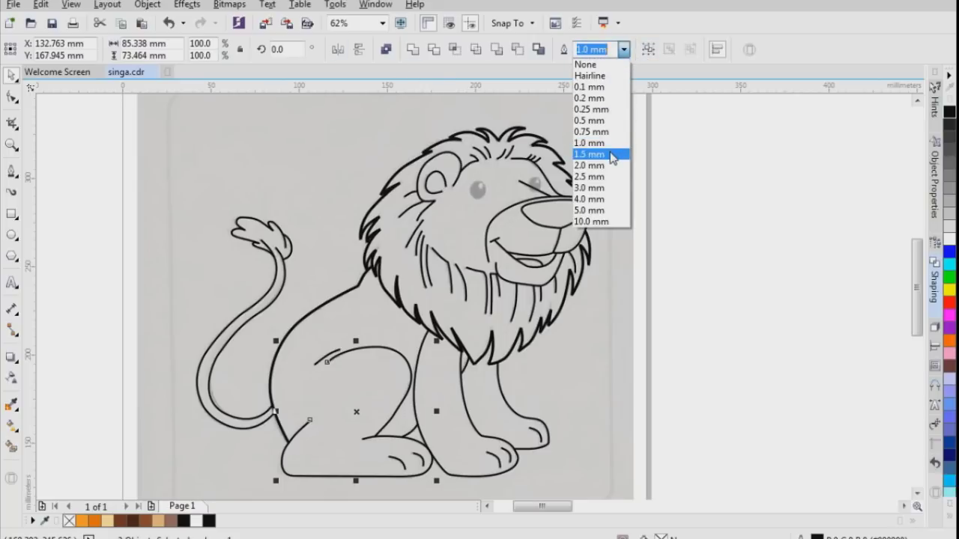
left_click(589, 120)
left_click(57, 353)
Step: Copy the back curve's outline attributes onto the hind foot, near front leg and far front leg contours with the Attributes Eyedropper
left_click(12, 406)
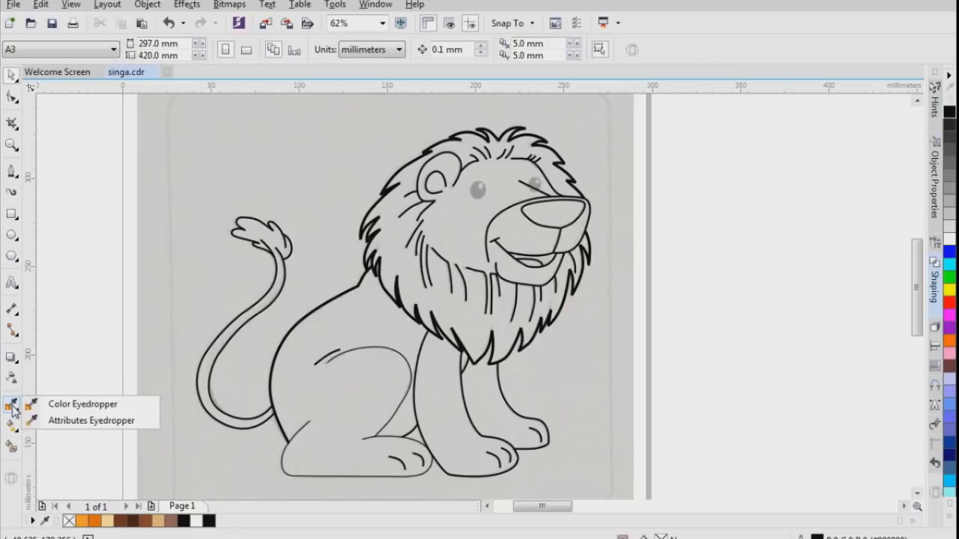
left_click(68, 421)
left_click(307, 327)
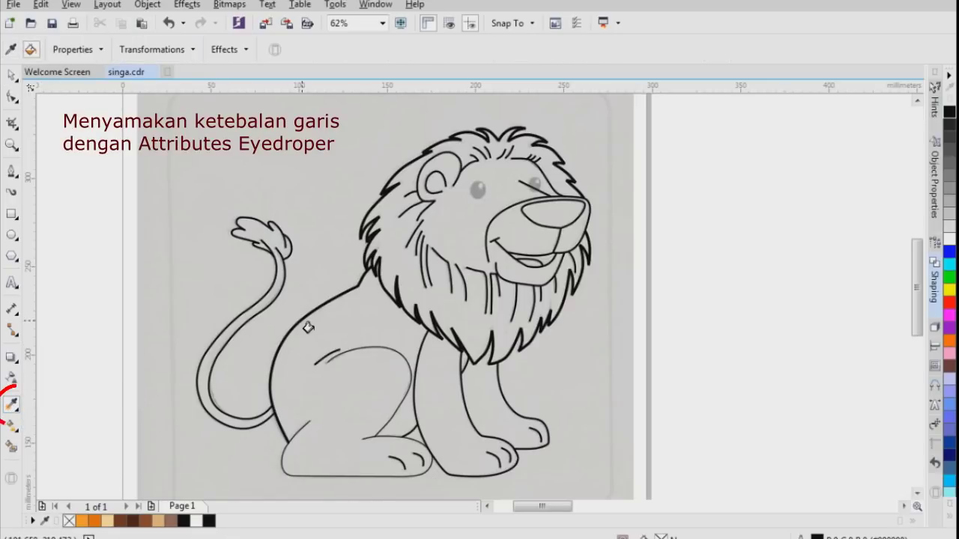
left_click(289, 459)
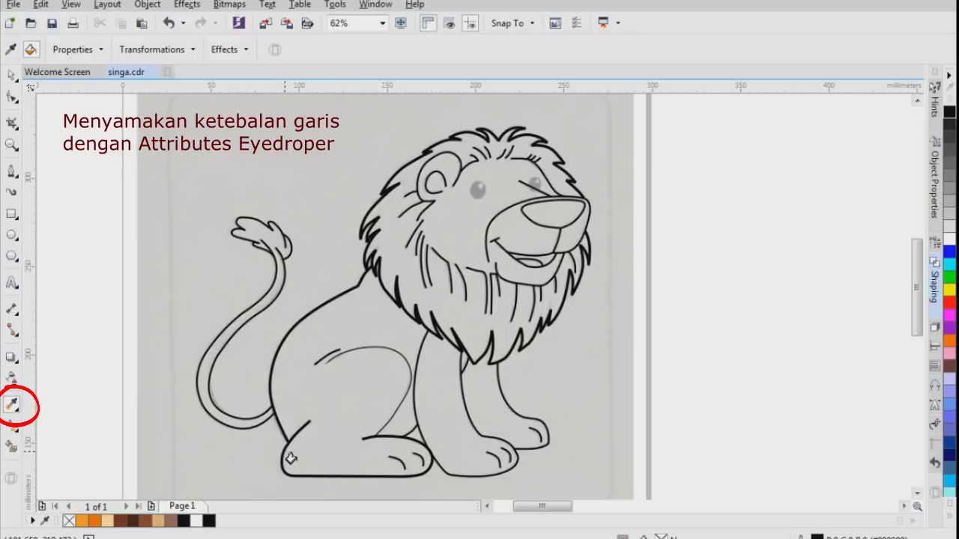
left_click(427, 438)
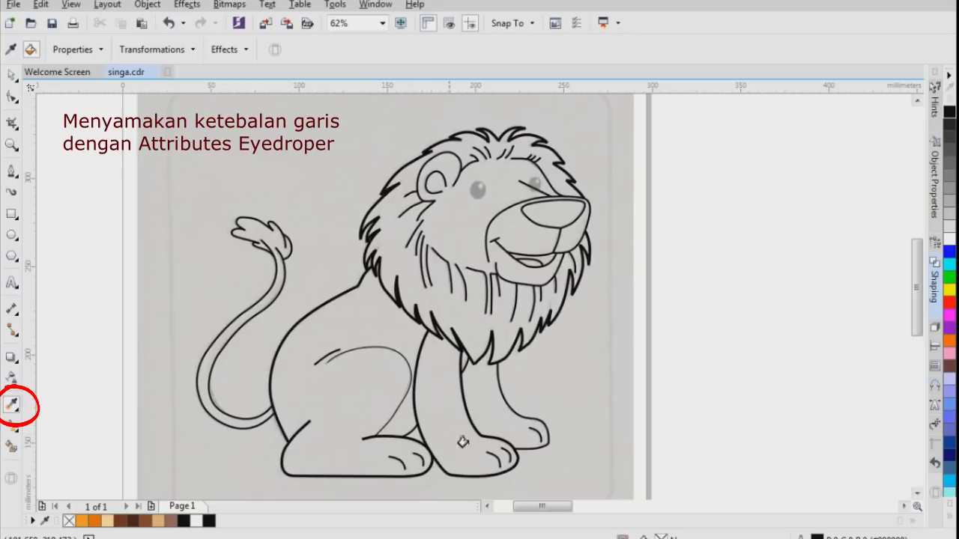
scroll(533, 440, "up", 2)
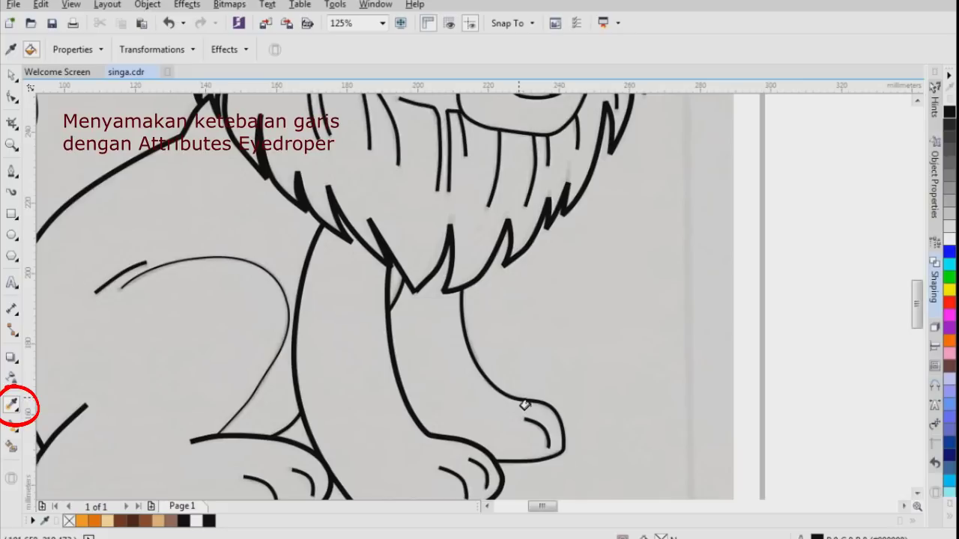
left_click(524, 404)
scroll(588, 390, "down", 2)
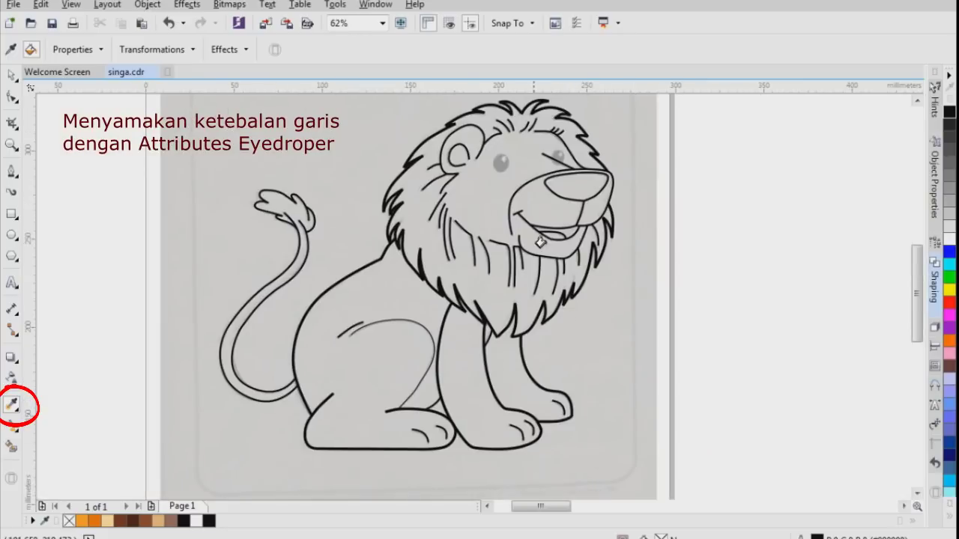
Step: Apply the sampled back-curve outline to the inner and outer tail curves and the hind thigh curve
scroll(600, 166, "up", 2)
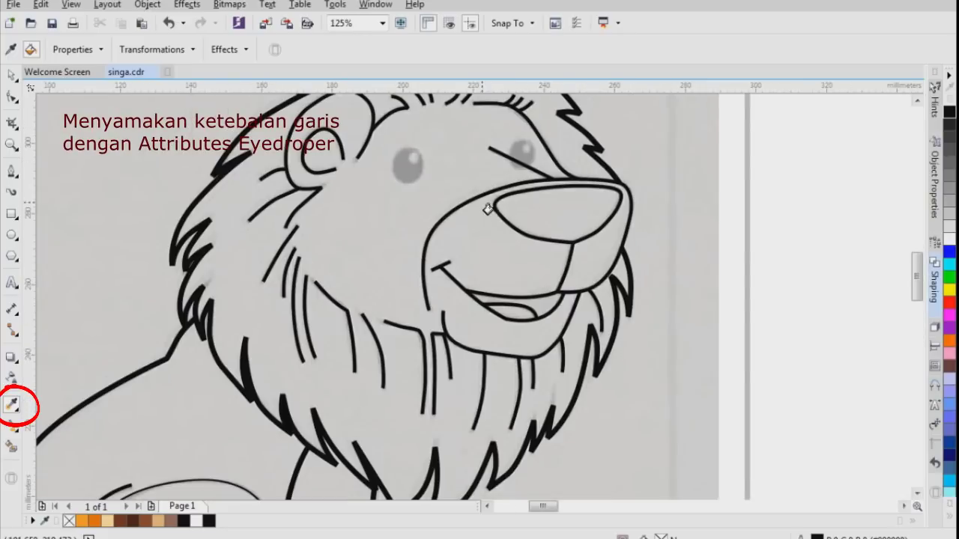
scroll(479, 240, "down", 2)
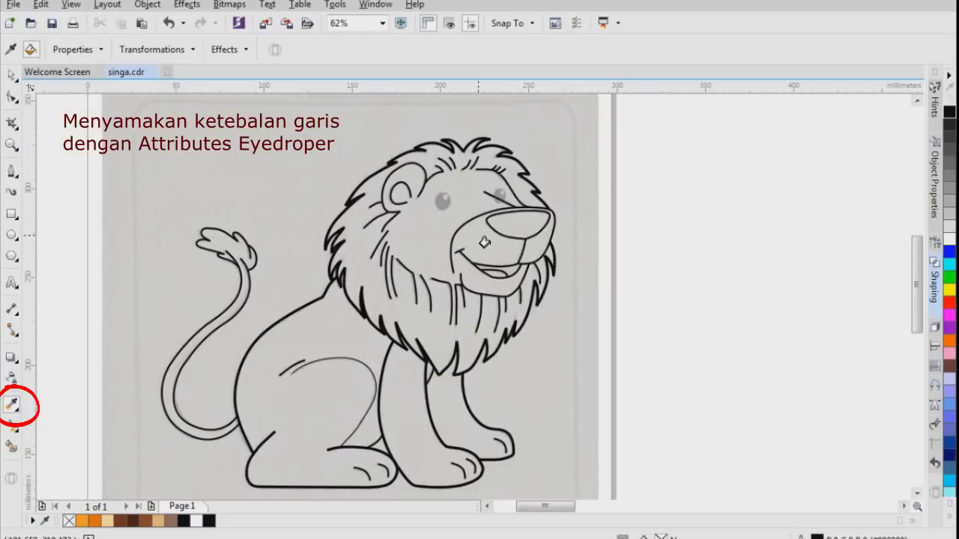
left_click(185, 379)
left_click(177, 370)
scroll(292, 485, "up", 2)
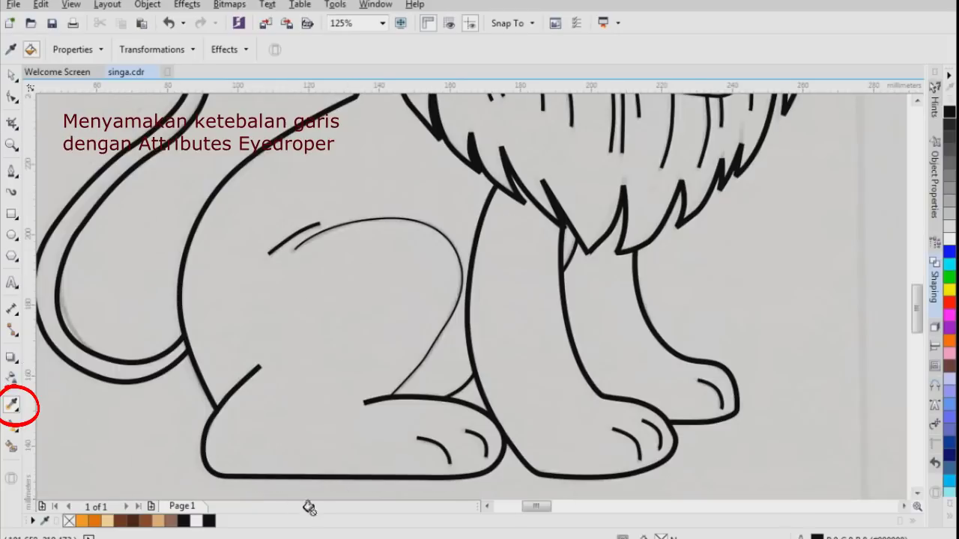
left_click(439, 352)
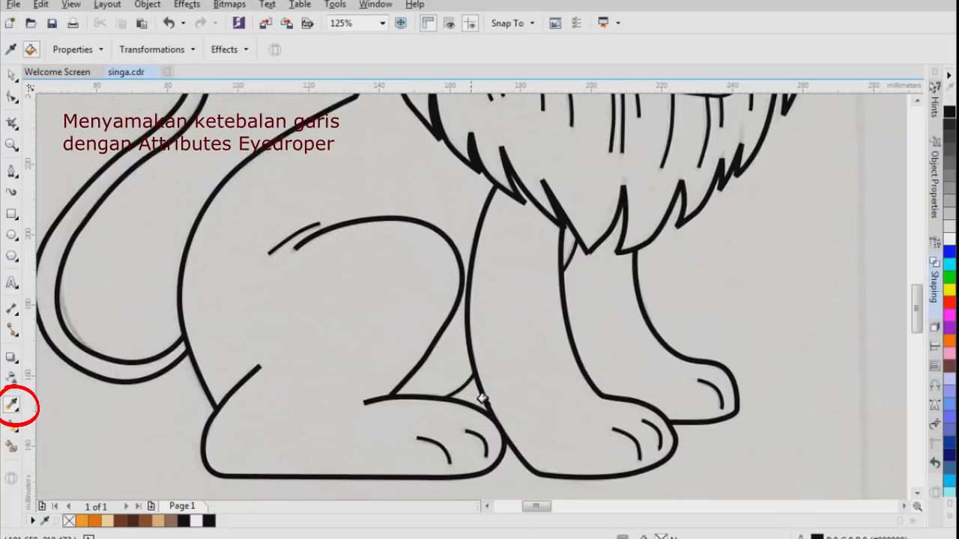
scroll(690, 424, "down", 2)
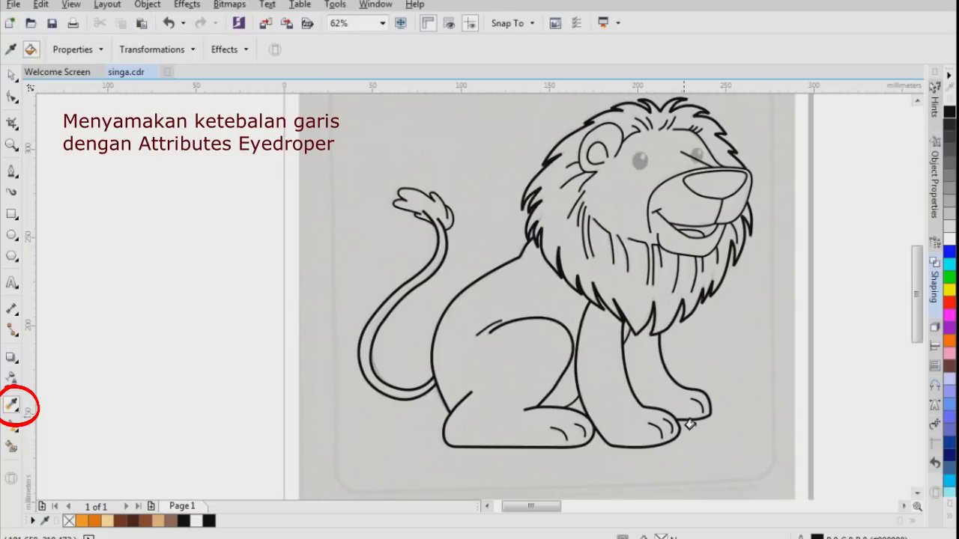
Step: Apply the sampled outline to the tuft contour at the end of the tail and leave the eyedropper
scroll(614, 424, "up", 2)
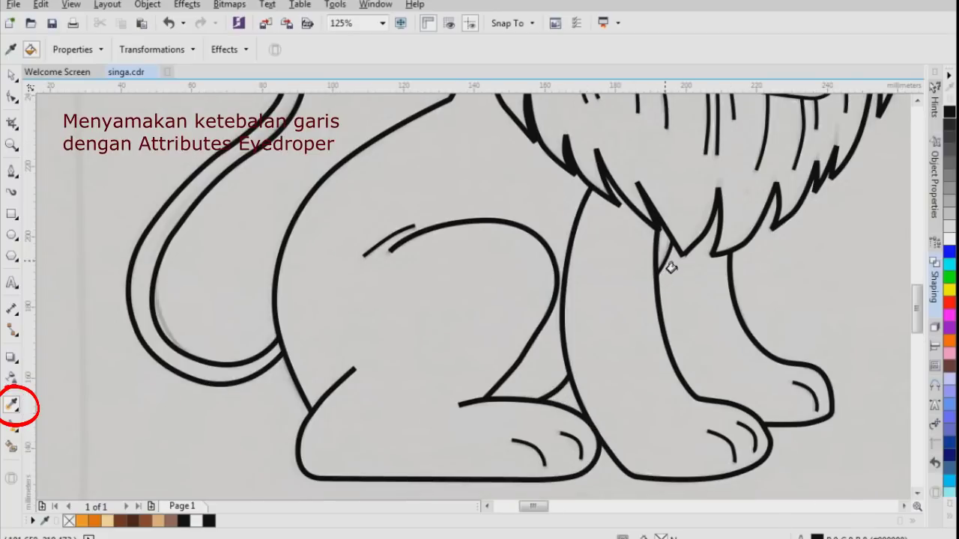
scroll(670, 268, "down", 2)
scroll(717, 237, "up", 1)
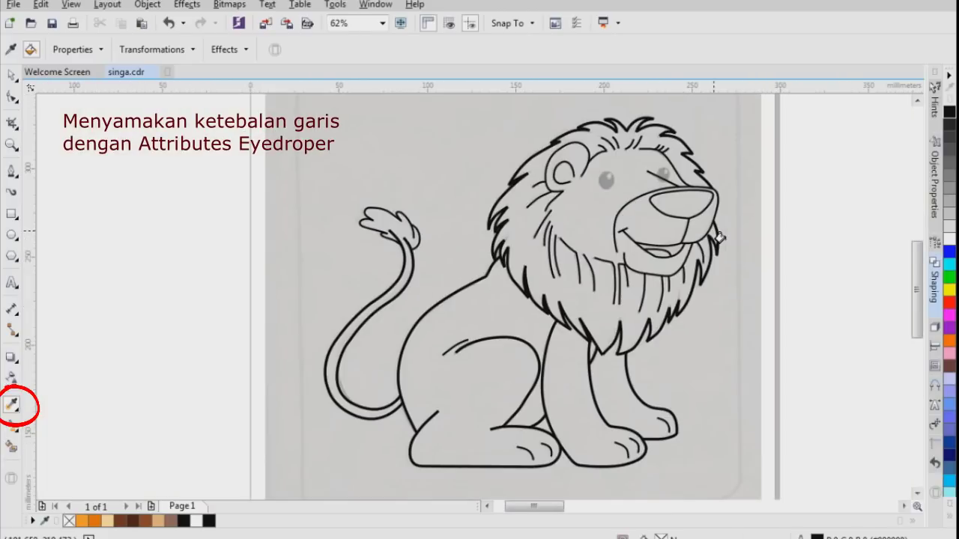
scroll(717, 237, "up", 2)
scroll(737, 316, "down", 2)
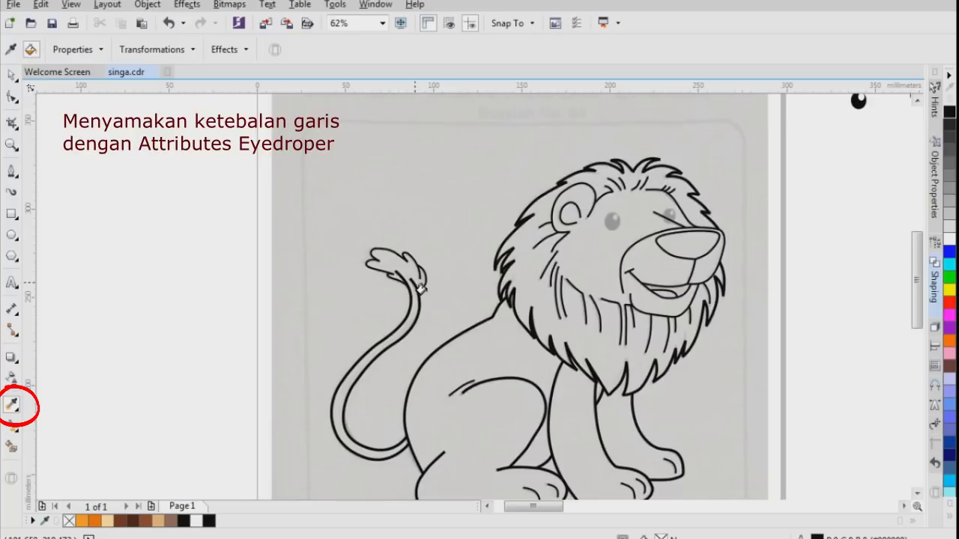
scroll(418, 288, "up", 2)
left_click(389, 235)
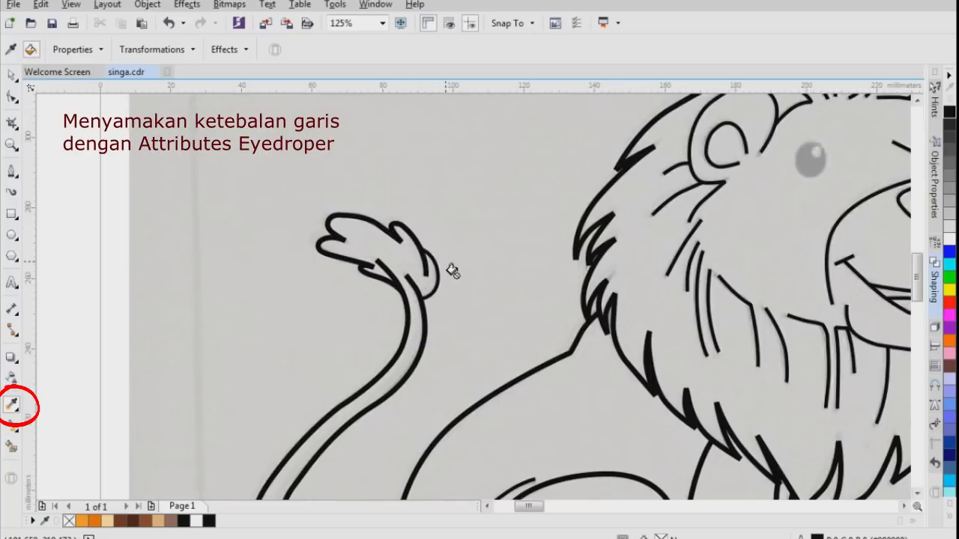
scroll(455, 270, "down", 4)
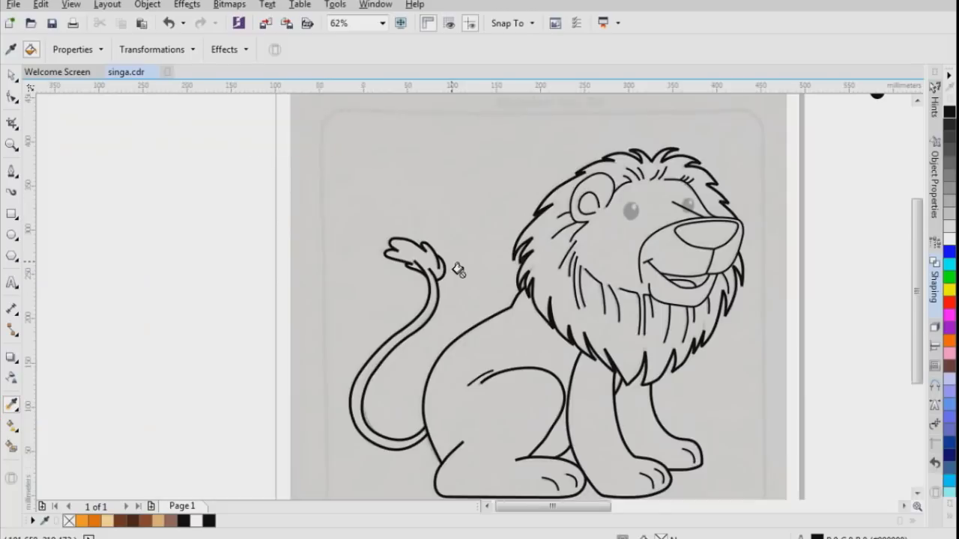
scroll(507, 341, "up", 2)
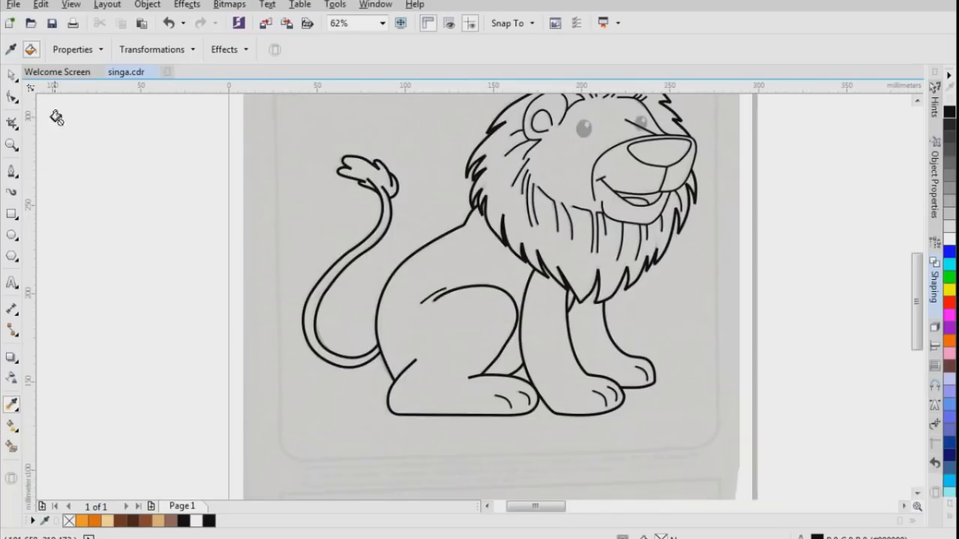
left_click(12, 75)
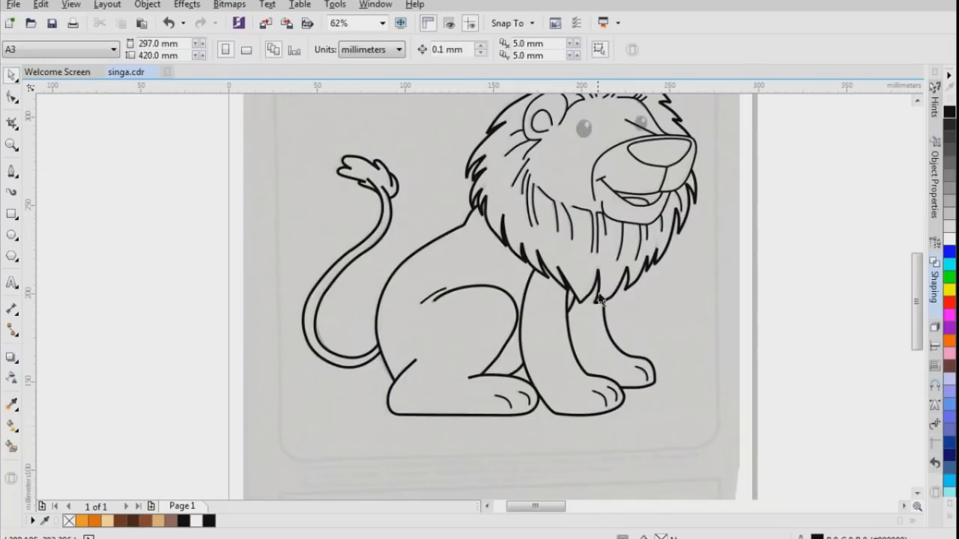
Step: Select all the traced lion curves and give their outlines rounded corners and round line caps
scroll(600, 298, "down", 2)
scroll(568, 267, "up", 10)
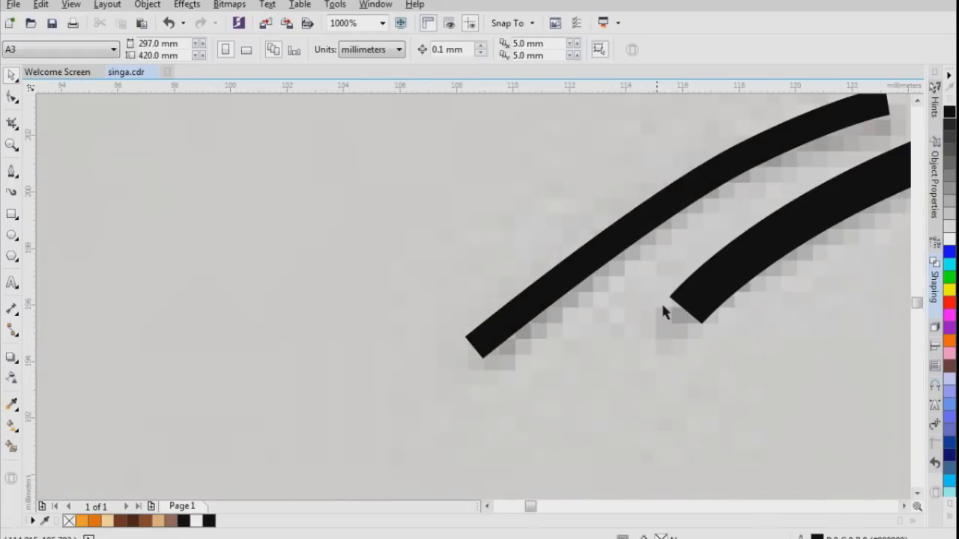
scroll(713, 341, "down", 8)
scroll(659, 253, "up", 6)
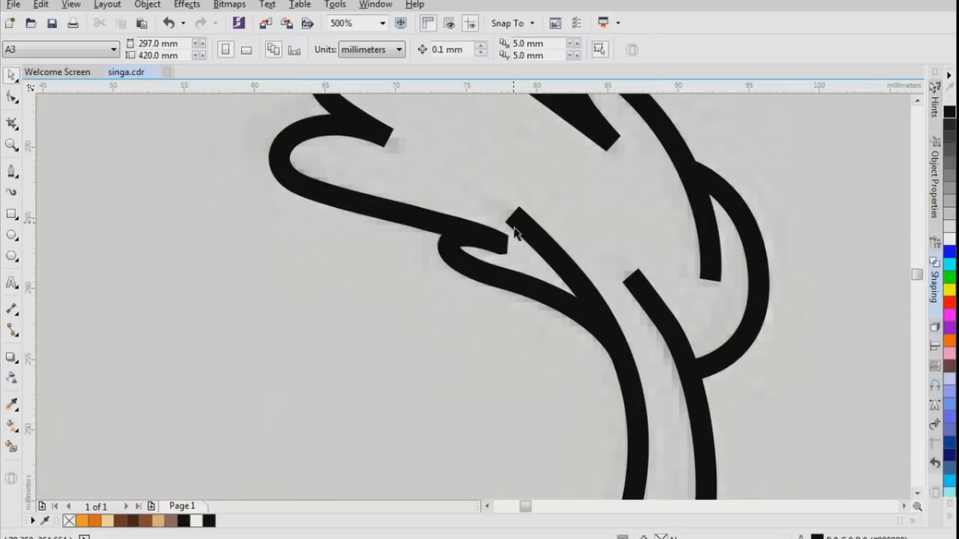
scroll(519, 221, "down", 4)
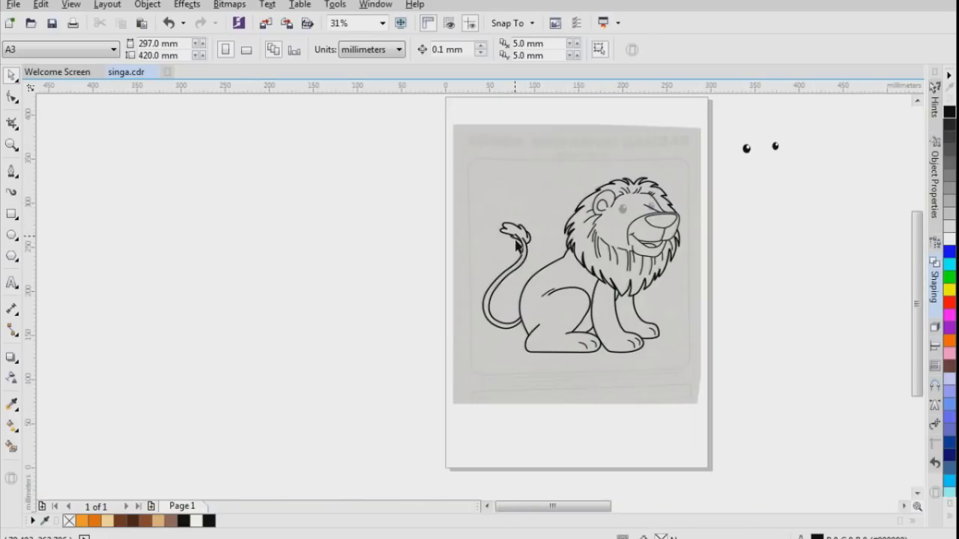
scroll(609, 210, "up", 1)
left_click_drag(231, 113, 778, 464)
scroll(730, 468, "down", 1)
left_click_drag(455, 254, 737, 485)
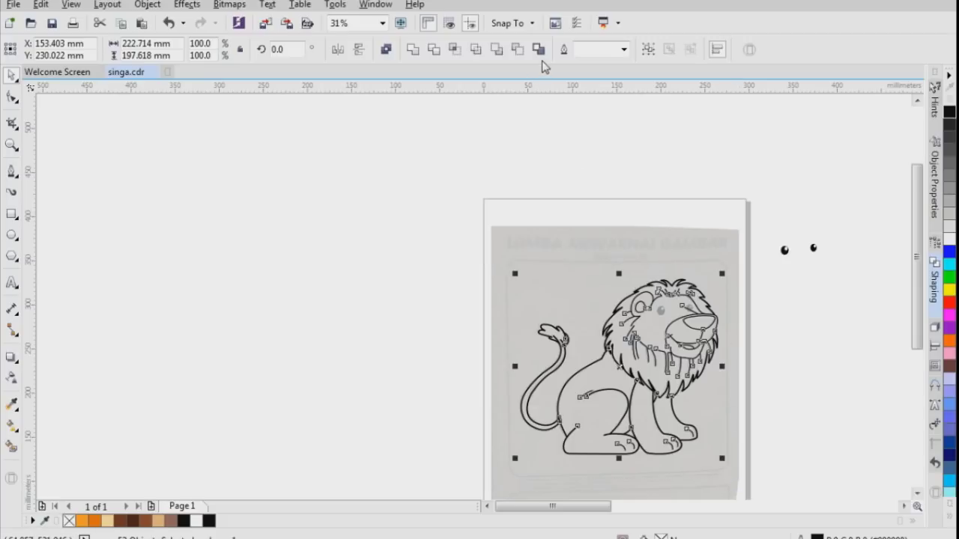
left_click(803, 536)
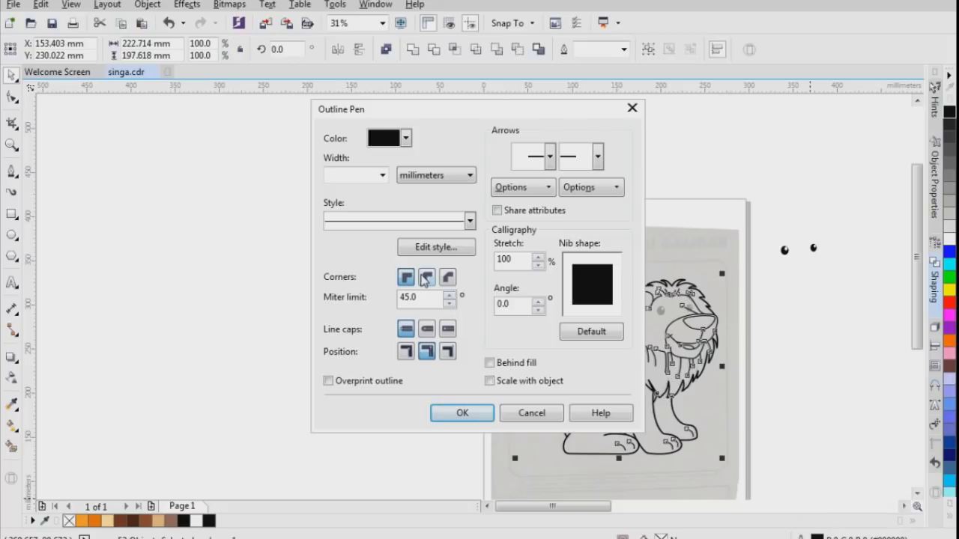
left_click(426, 278)
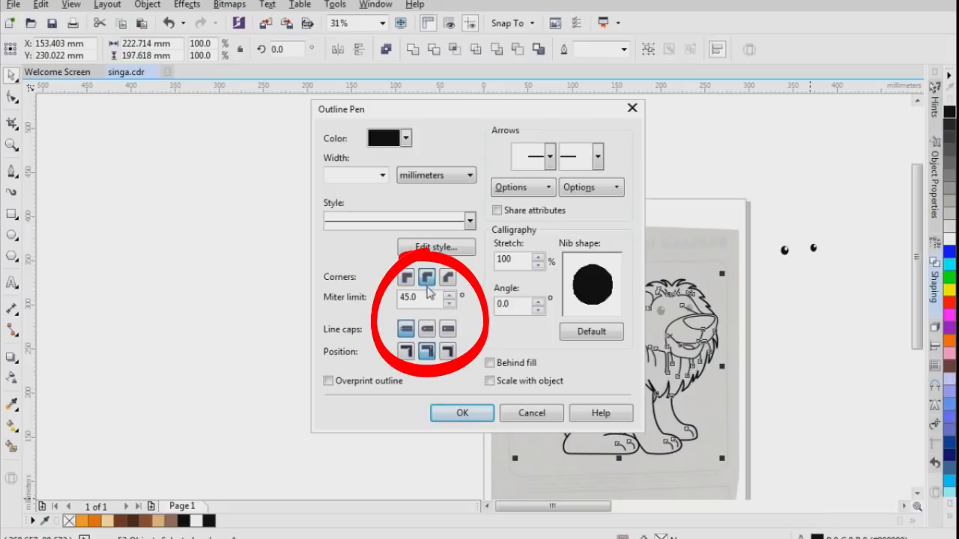
left_click(431, 332)
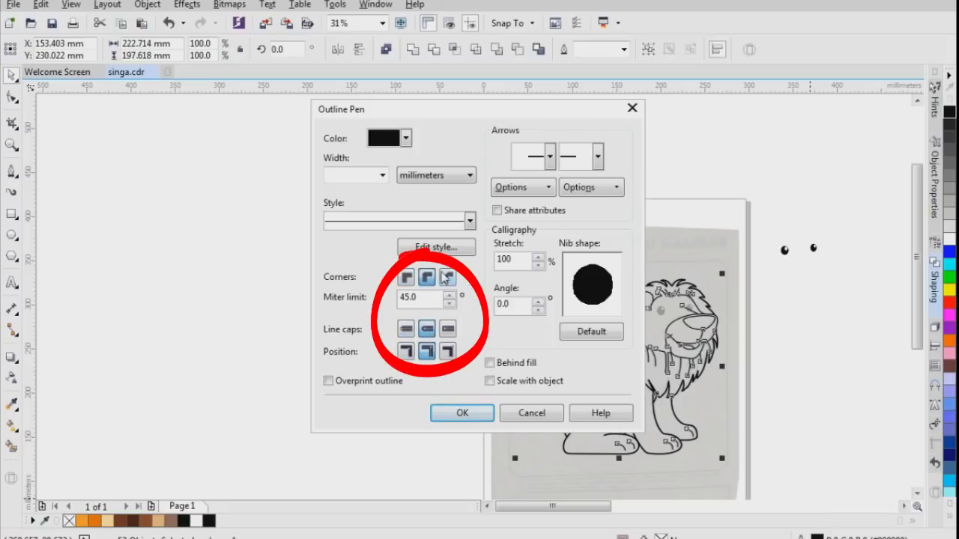
left_click(463, 413)
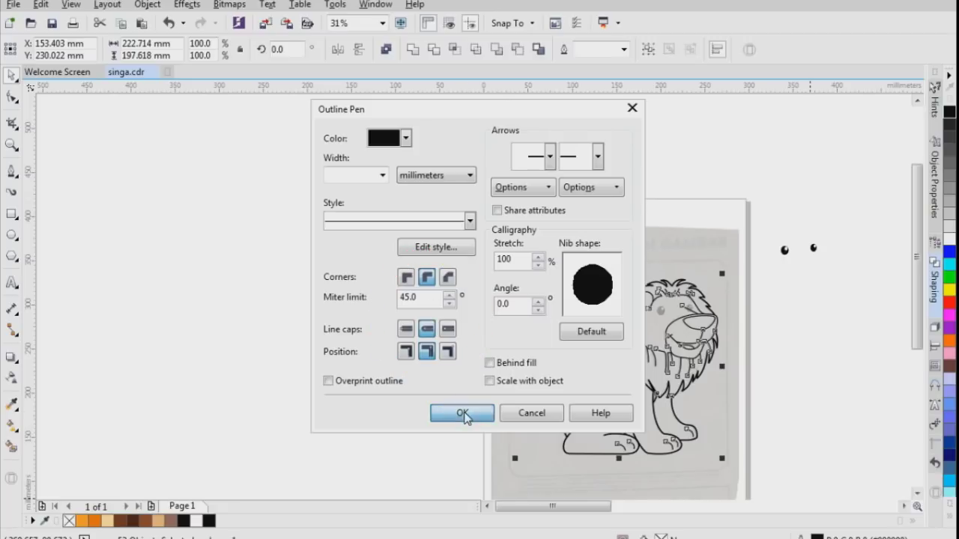
left_click(440, 335)
Step: Edit the node at the tip of the tail tuft's upper notch to round off its flat end
scroll(543, 343, "up", 8)
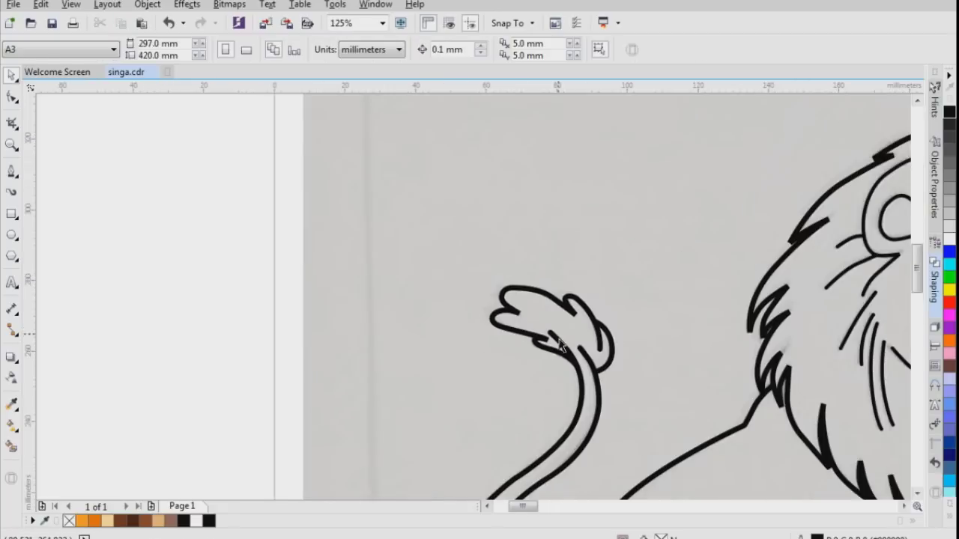
scroll(522, 319, "down", 2)
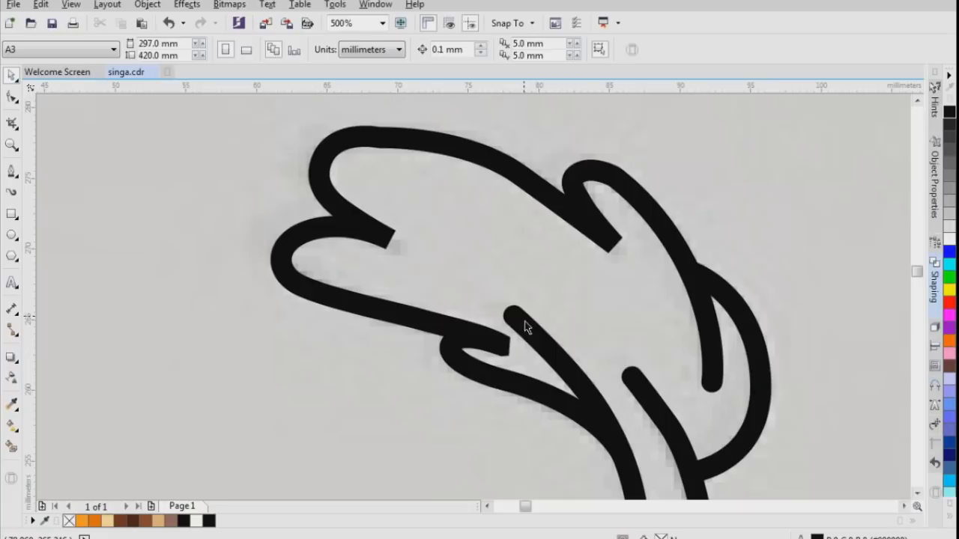
left_click(603, 245)
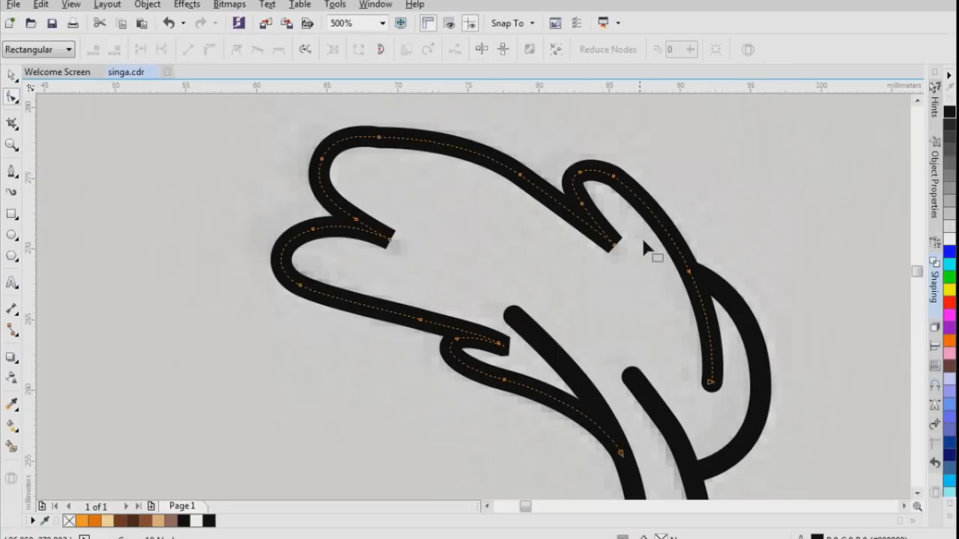
scroll(635, 241, "up", 2)
left_click(582, 251)
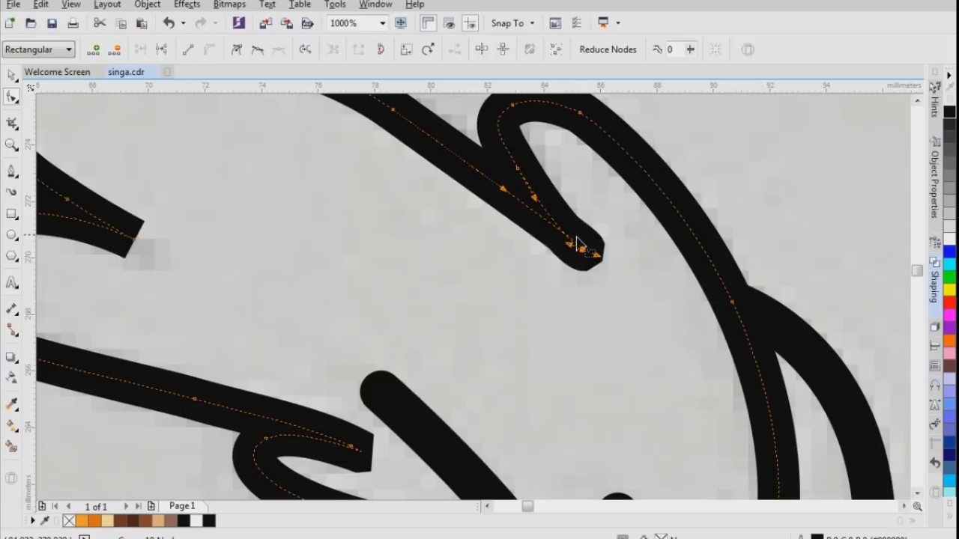
Step: Adjust the node handle at the tip of the tail tuft's lower notch to soften its blunt end
scroll(581, 251, "down", 2)
scroll(477, 347, "up", 2)
left_click(467, 337)
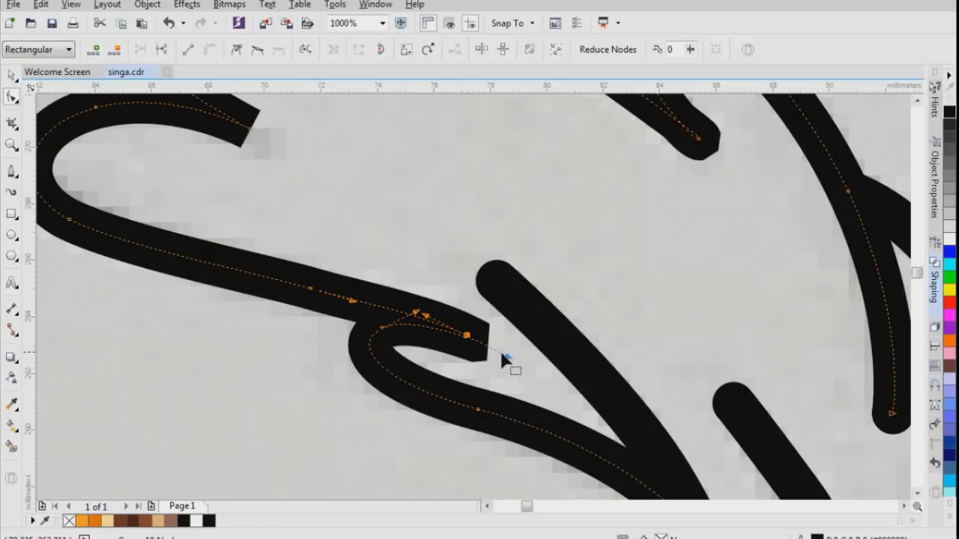
left_click_drag(508, 359, 504, 355)
scroll(479, 341, "down", 2)
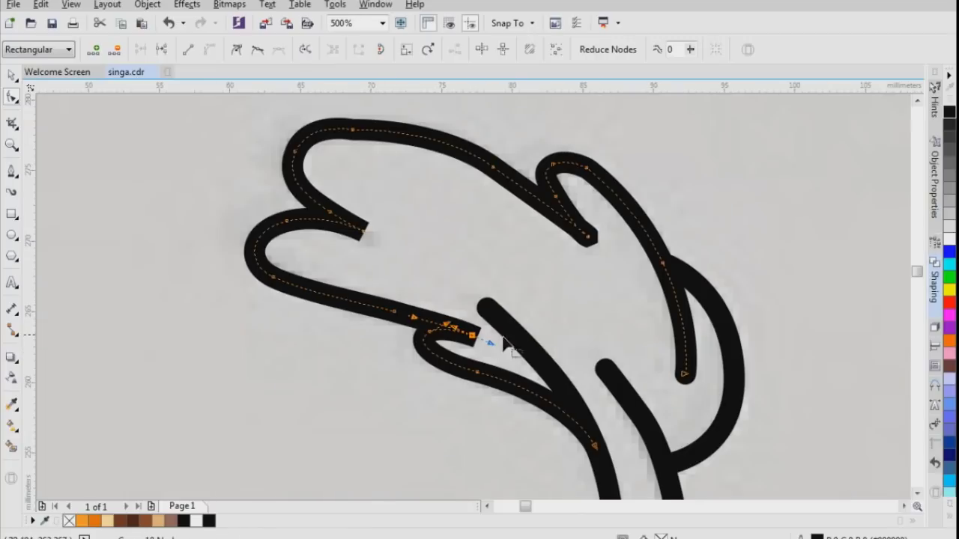
Step: Adjust the node handle at the downward-pointing hair tip on the back edge of the outer mane contour
scroll(601, 235, "down", 5)
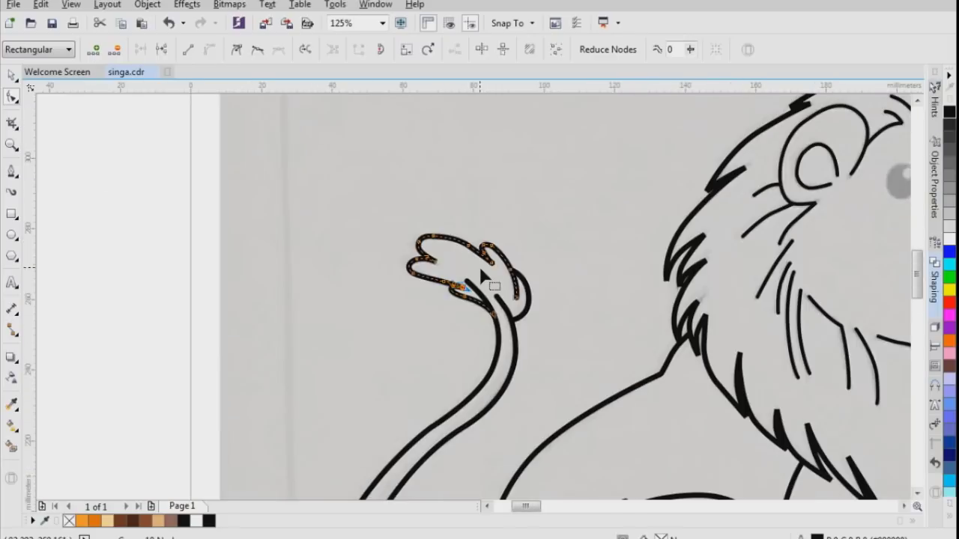
scroll(630, 267, "up", 4)
left_click(631, 267)
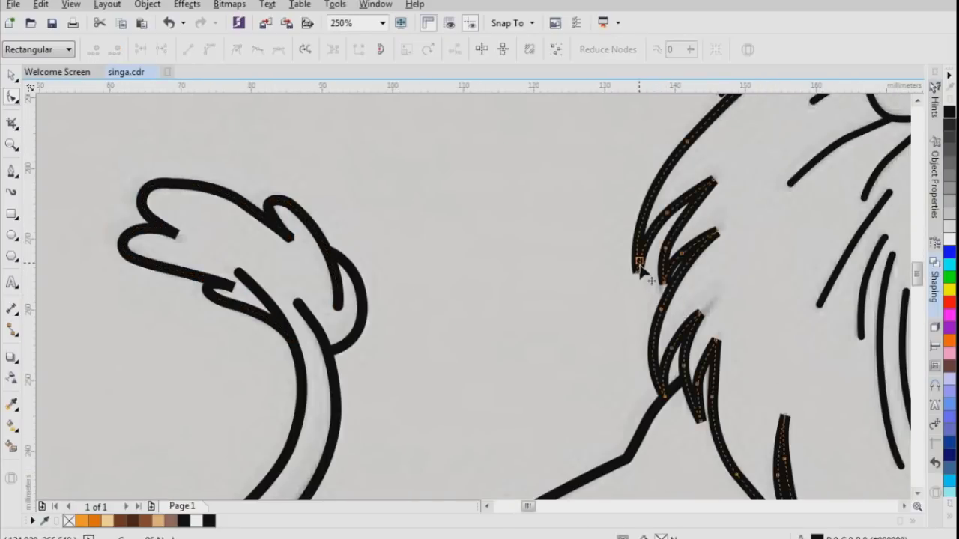
scroll(635, 272, "up", 4)
mouse_move(634, 287)
left_mouse_down()
mouse_move(633, 275)
mouse_move(638, 295)
mouse_move(636, 278)
left_mouse_up()
scroll(636, 277, "down", 4)
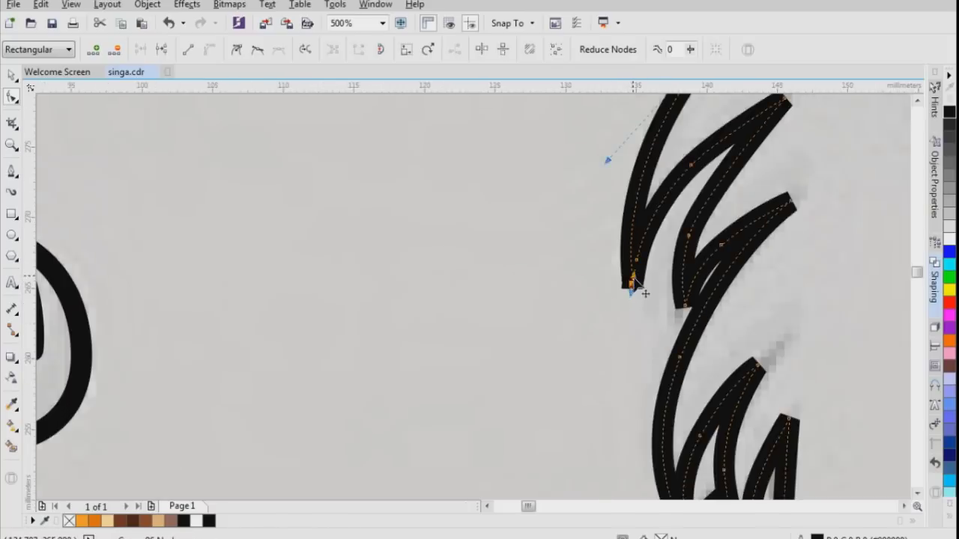
Step: Examine the traced mane, paws and hind leg contours for spots that still need node refinement
scroll(635, 276, "down", 4)
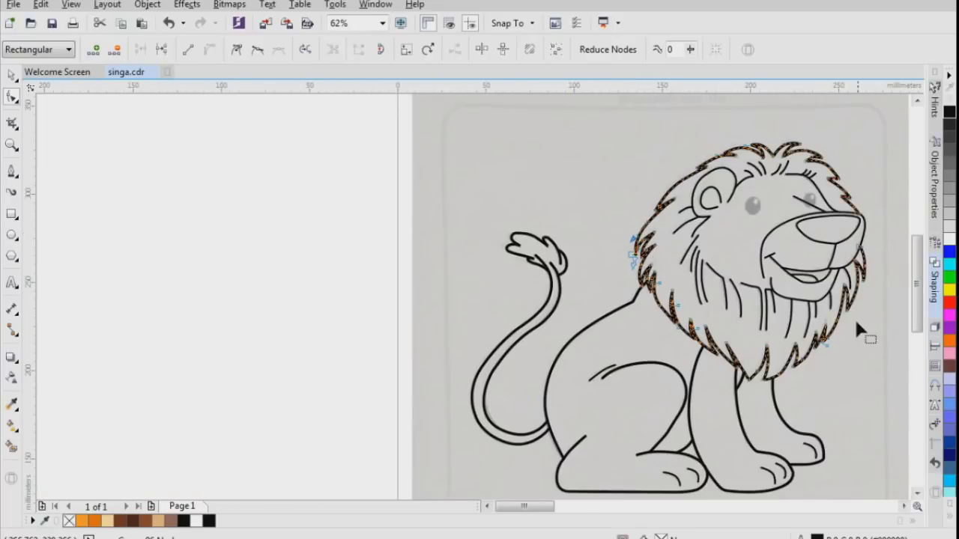
scroll(856, 325, "up", 2)
scroll(869, 296, "down", 2)
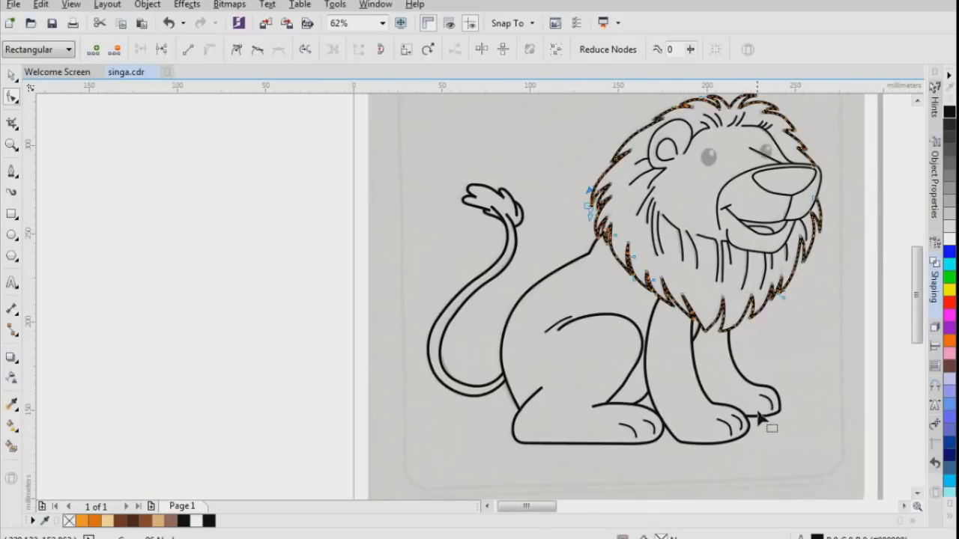
scroll(767, 428, "up", 3)
scroll(445, 381, "down", 2)
scroll(394, 385, "up", 2)
scroll(441, 305, "down", 1)
scroll(257, 191, "up", 1)
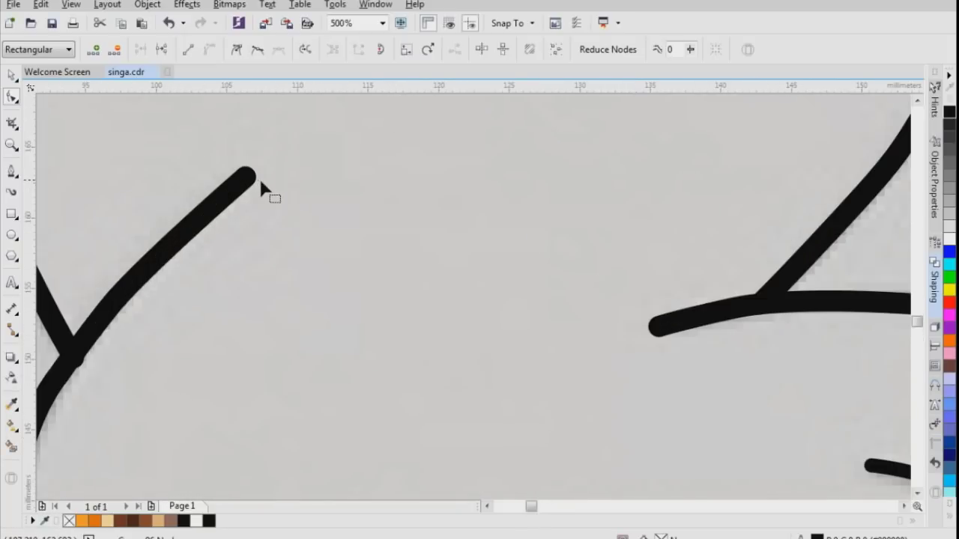
scroll(645, 359, "down", 2)
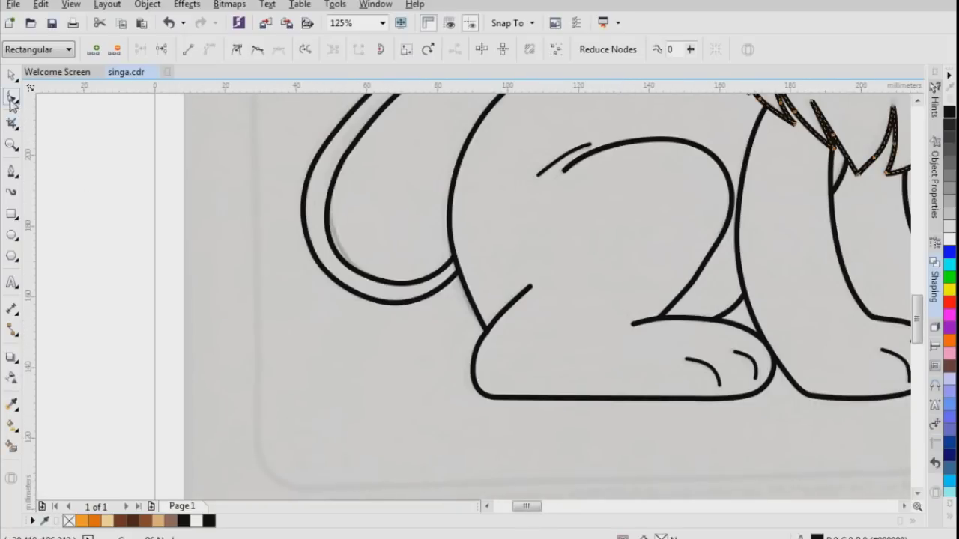
scroll(384, 188, "down", 1)
scroll(442, 287, "down", 1)
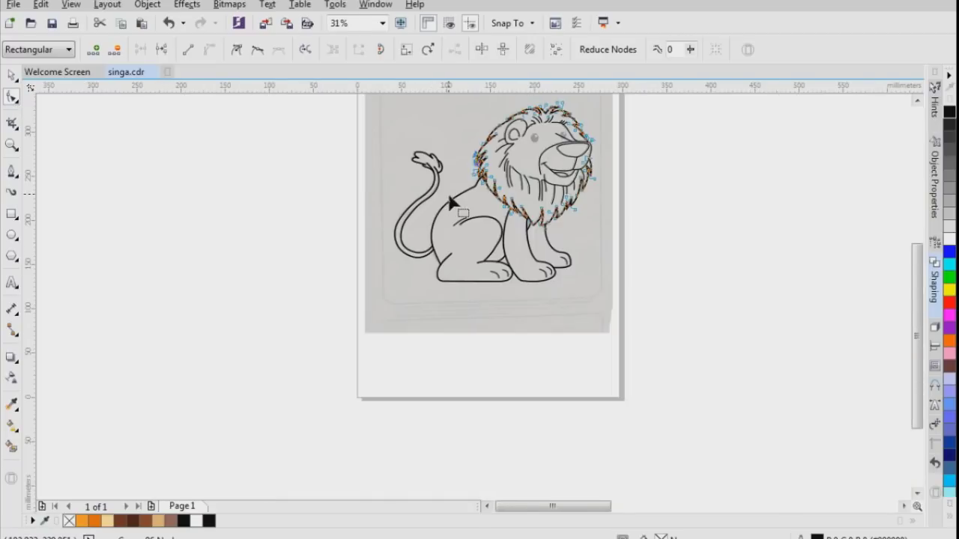
Step: Adjust the node handle at the middle bend of the tail's inner line, nearest the lion's back, to smooth the curve
scroll(457, 200, "up", 1)
scroll(476, 208, "up", 1)
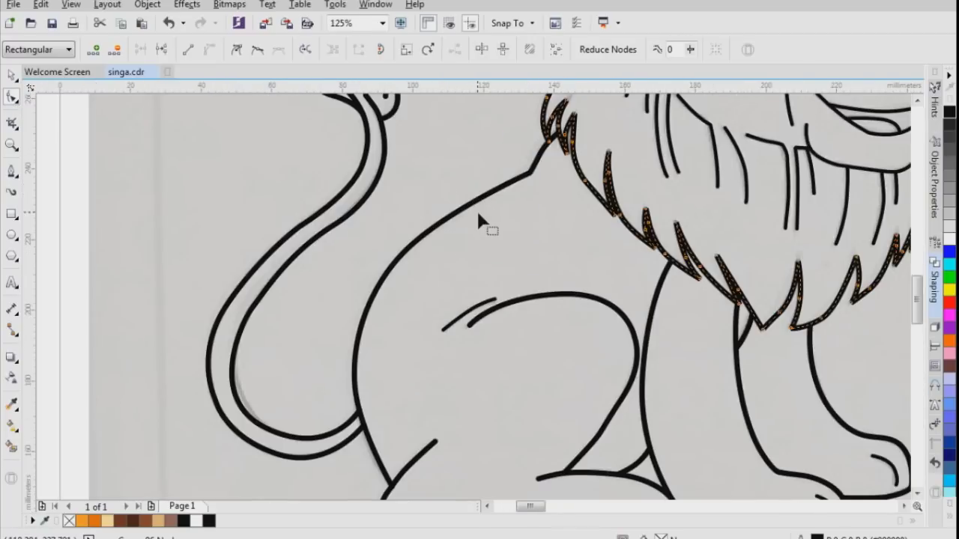
left_click(368, 202)
scroll(369, 202, "up", 1)
left_click(297, 256)
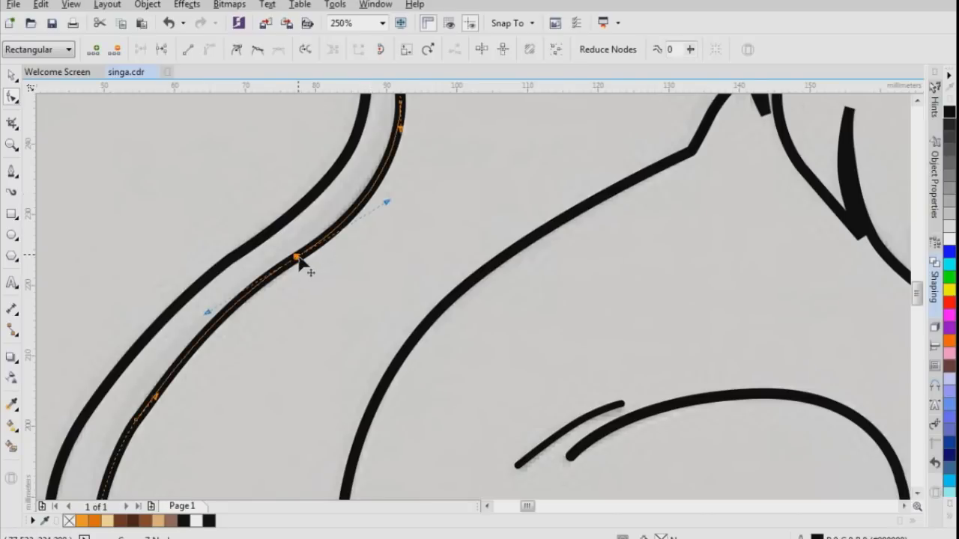
left_click_drag(388, 201, 373, 202)
left_click(138, 421)
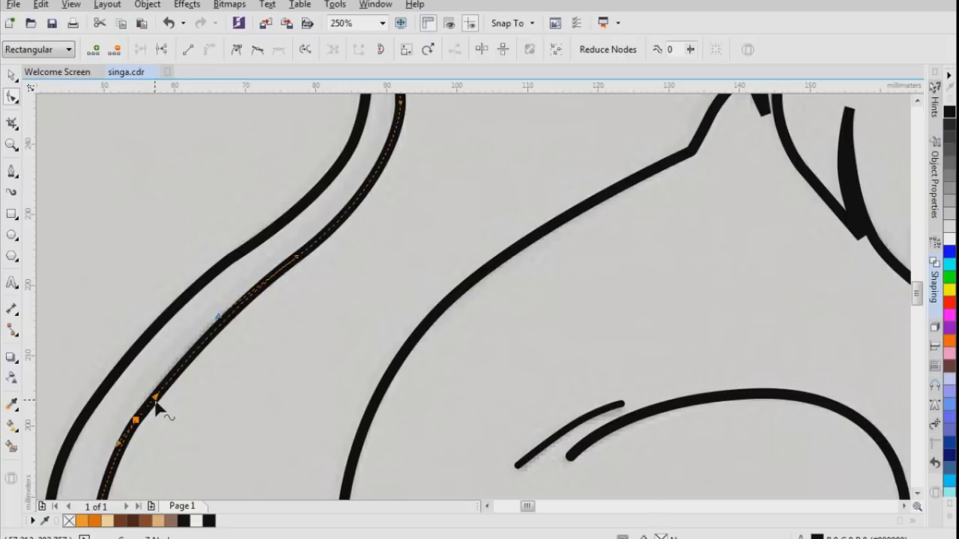
Step: Add a node to the tail's inner line and adjust both handles at its lower bend to follow the sketch
scroll(317, 210, "down", 2)
scroll(250, 314, "up", 2)
scroll(242, 300, "down", 1)
scroll(243, 295, "up", 1)
double_click(192, 275)
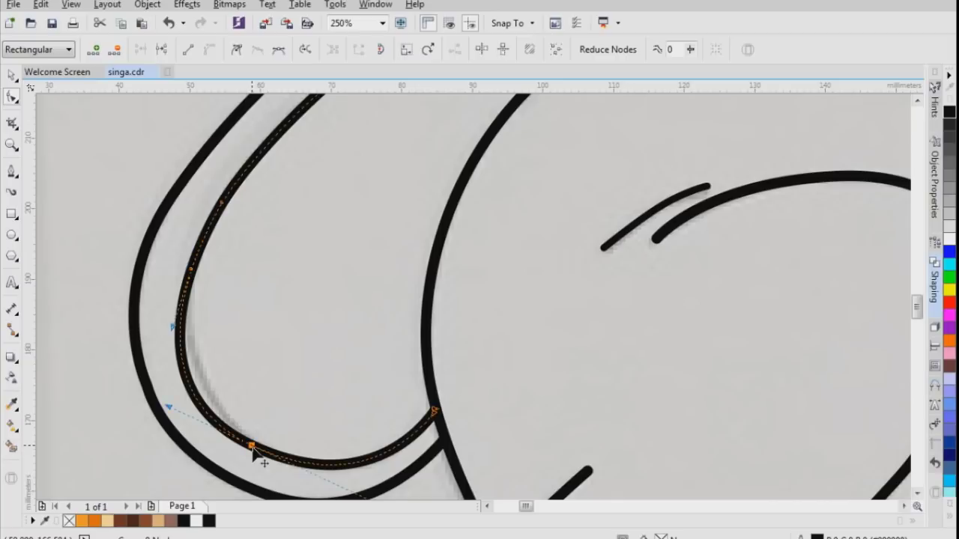
left_click_drag(170, 409, 210, 432)
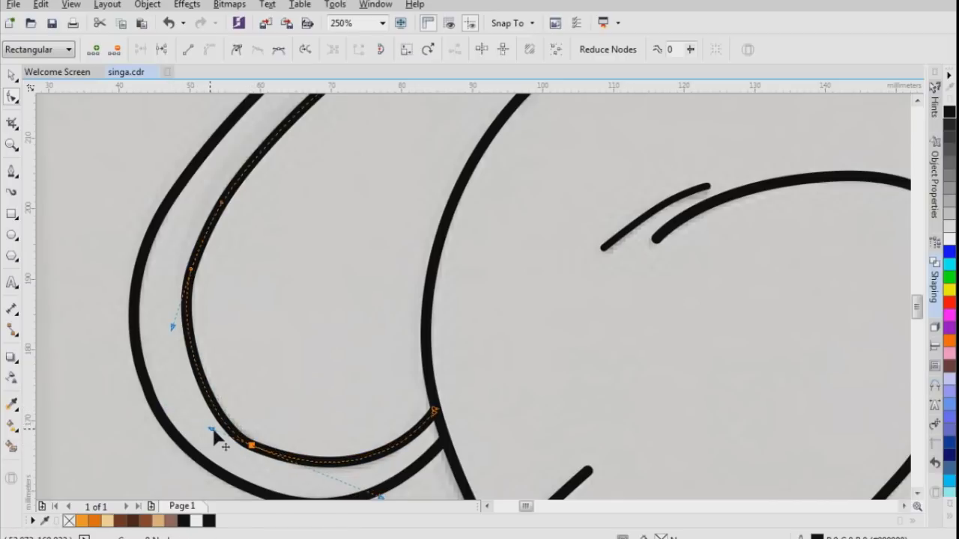
scroll(411, 368, "down", 2)
scroll(407, 411, "up", 2)
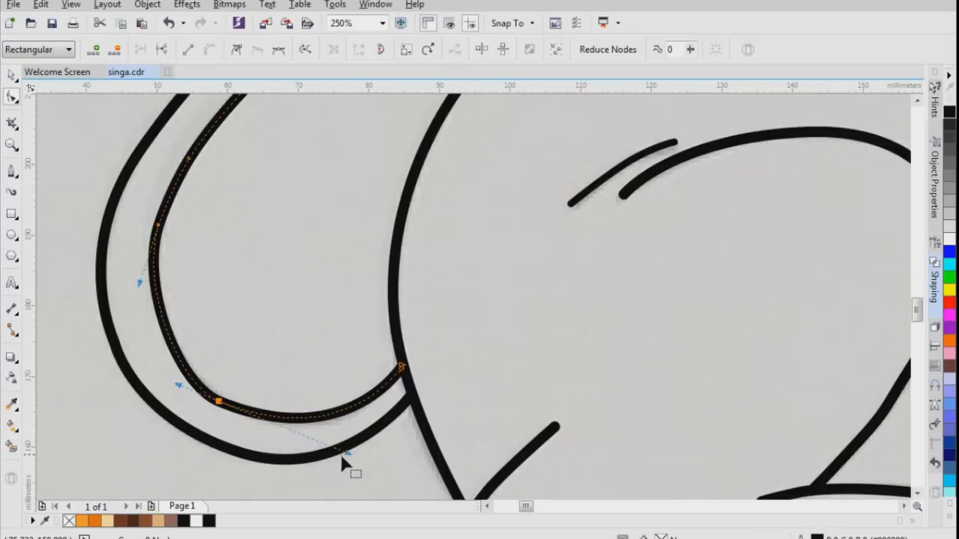
left_click_drag(346, 454, 337, 466)
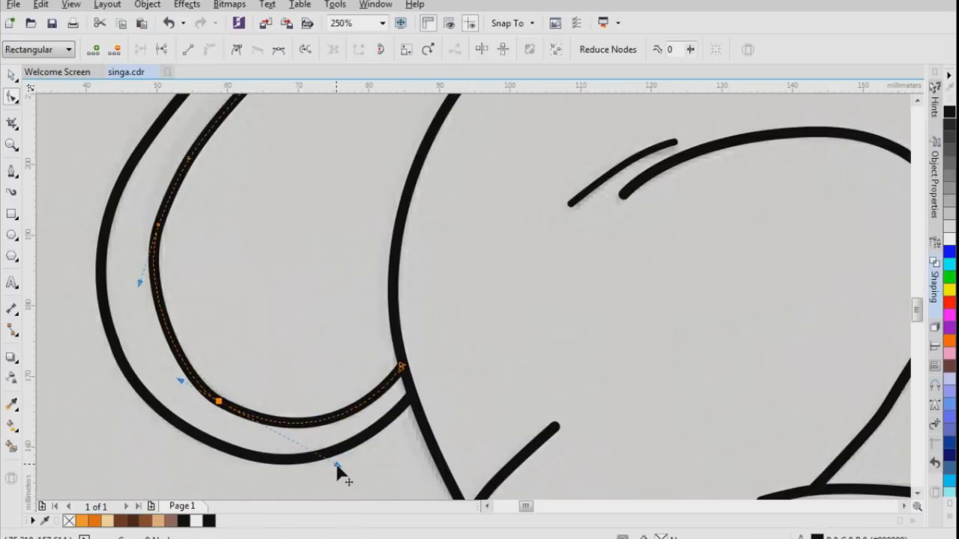
Step: Adjust the node handle on the toe line of the far front paw to refine its curve
scroll(399, 419, "down", 4)
scroll(567, 287, "up", 2)
scroll(592, 256, "down", 2)
scroll(560, 433, "up", 2)
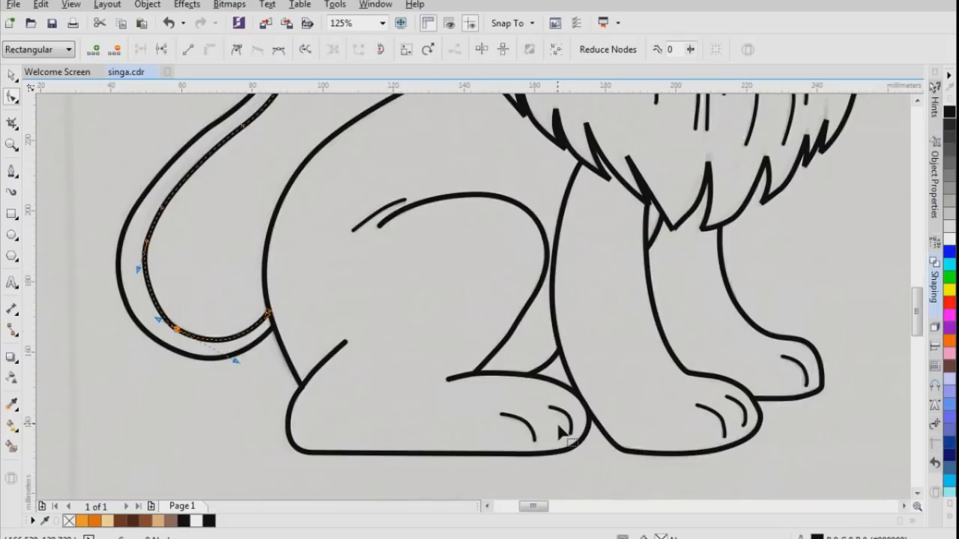
scroll(803, 405, "up", 2)
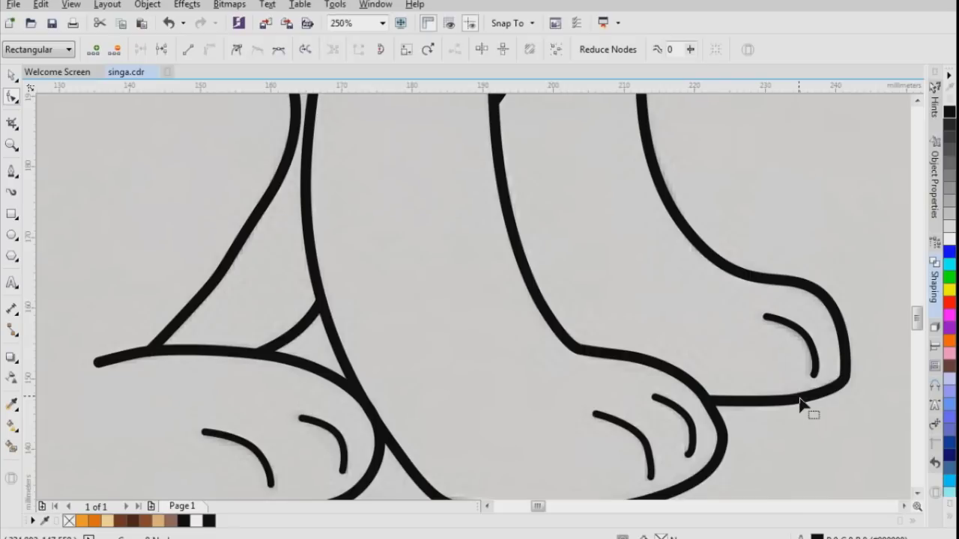
left_click(814, 361)
scroll(822, 375, "up", 2)
left_click(786, 377)
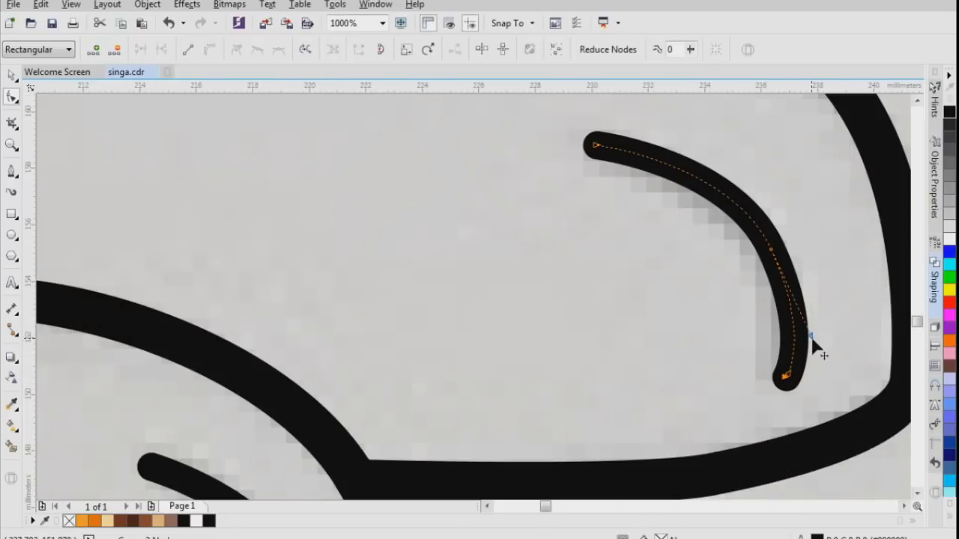
left_click_drag(809, 332, 797, 306)
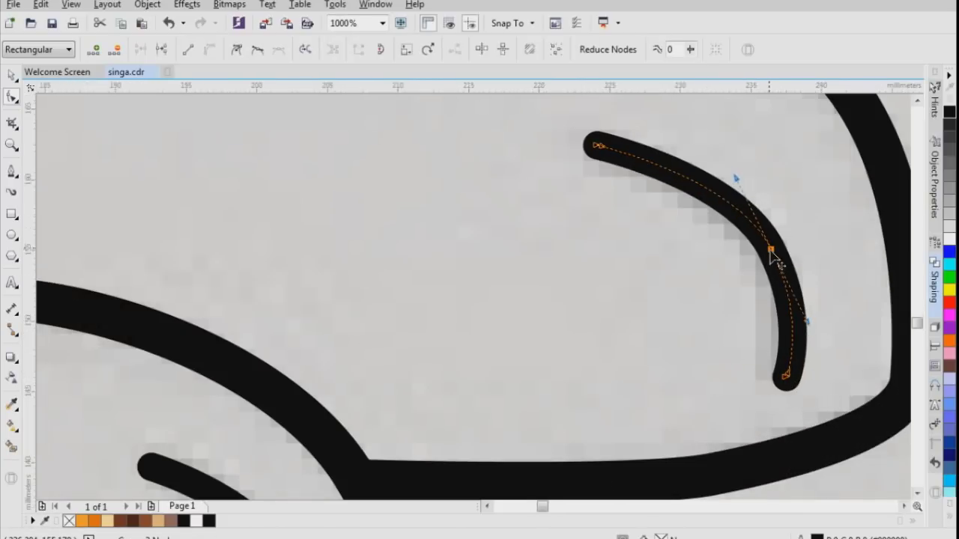
Step: Adjust the end node of the lion's back line where it meets the hind leg contour
scroll(772, 257, "down", 3)
scroll(727, 299, "down", 2)
scroll(577, 317, "up", 4)
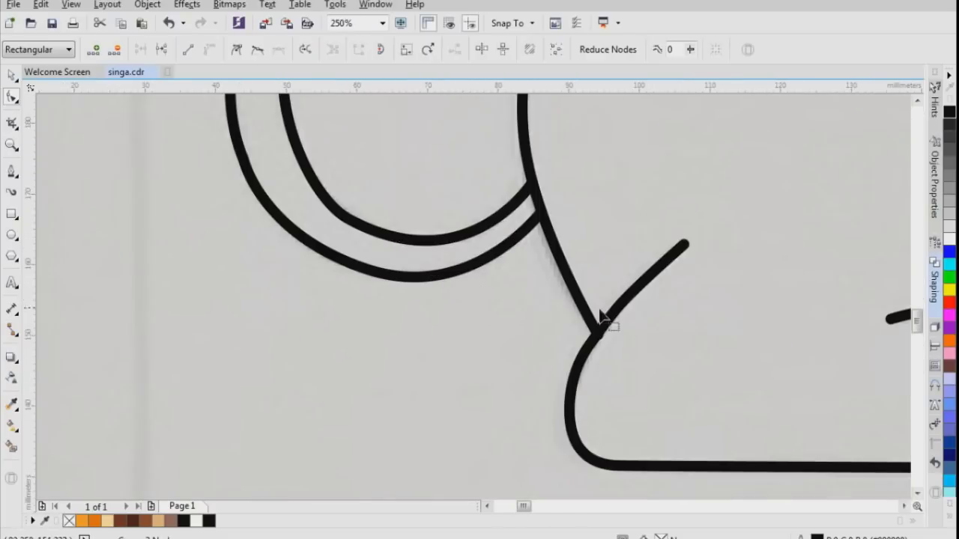
left_click(572, 349)
scroll(576, 346, "up", 1)
left_click(567, 355)
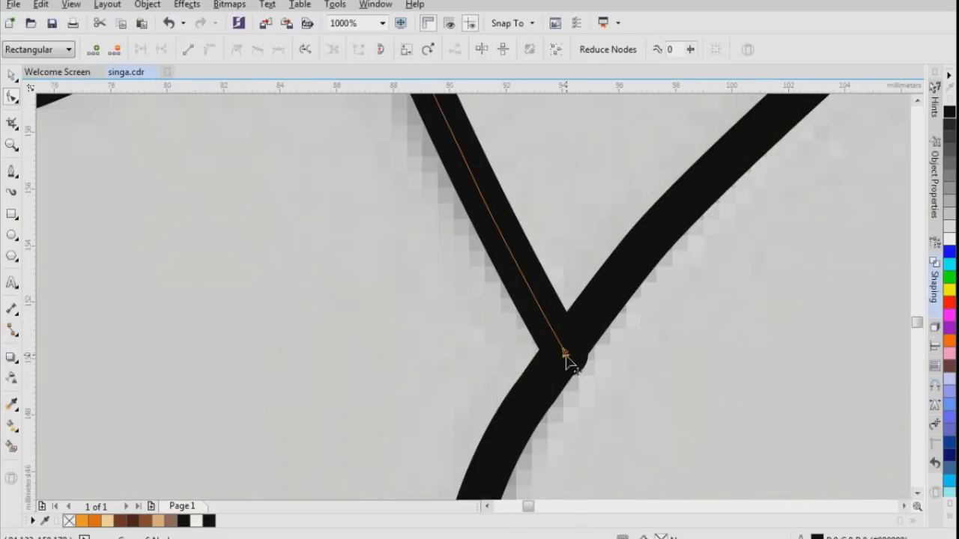
Step: Adjust the node handle at the lower corner of the mouth line to smooth the bend under the tongue
scroll(591, 369, "down", 4)
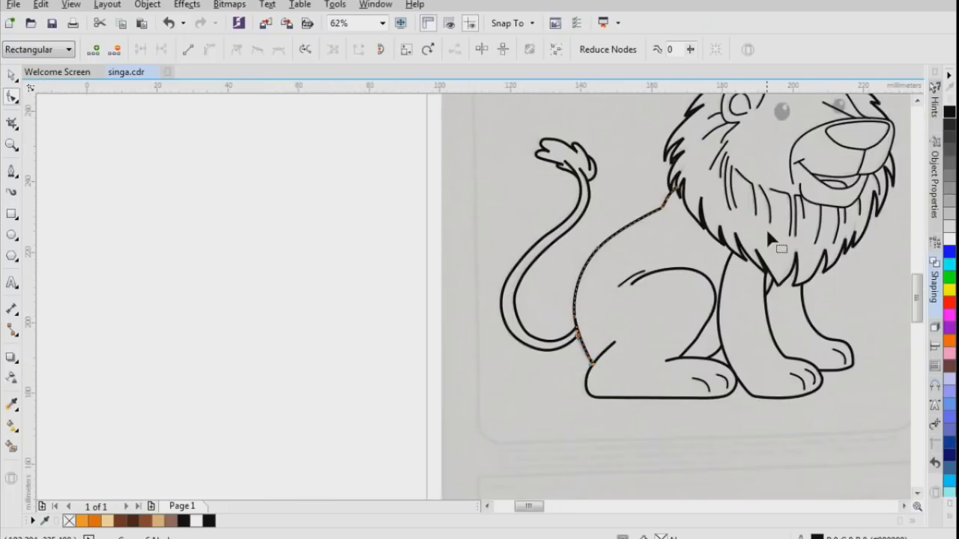
scroll(765, 226, "up", 1)
scroll(770, 229, "up", 1)
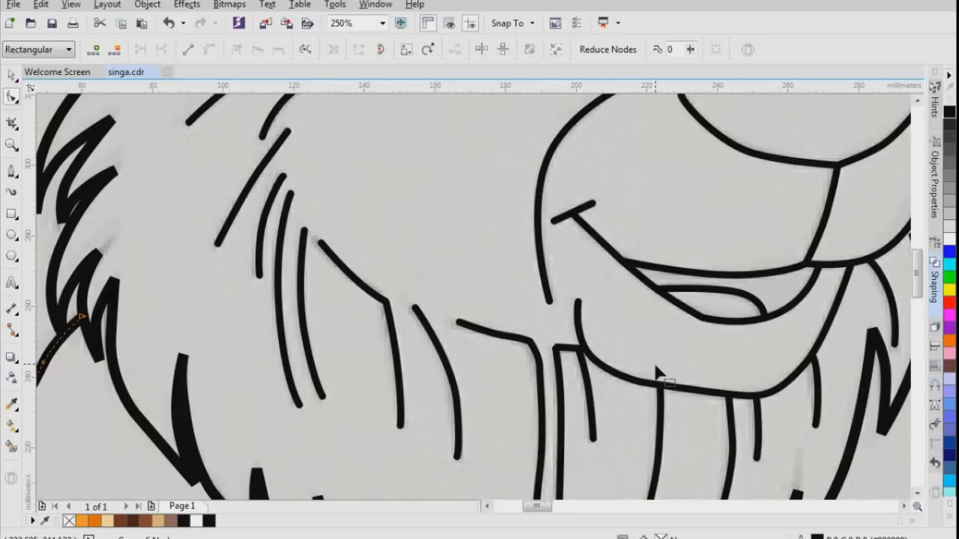
scroll(657, 374, "down", 1)
scroll(648, 375, "up", 1)
scroll(647, 375, "down", 1)
scroll(637, 368, "up", 3)
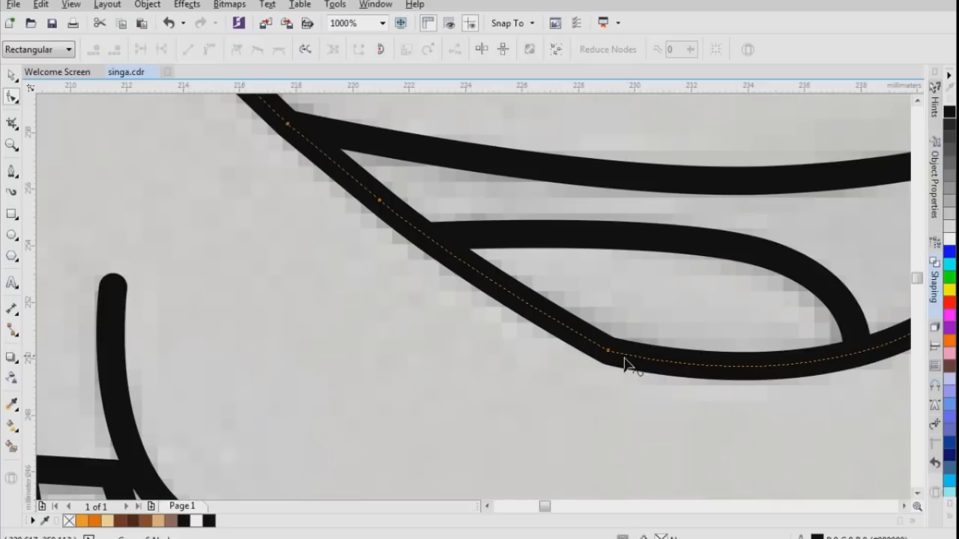
left_click(610, 353)
left_click_drag(613, 356, 635, 366)
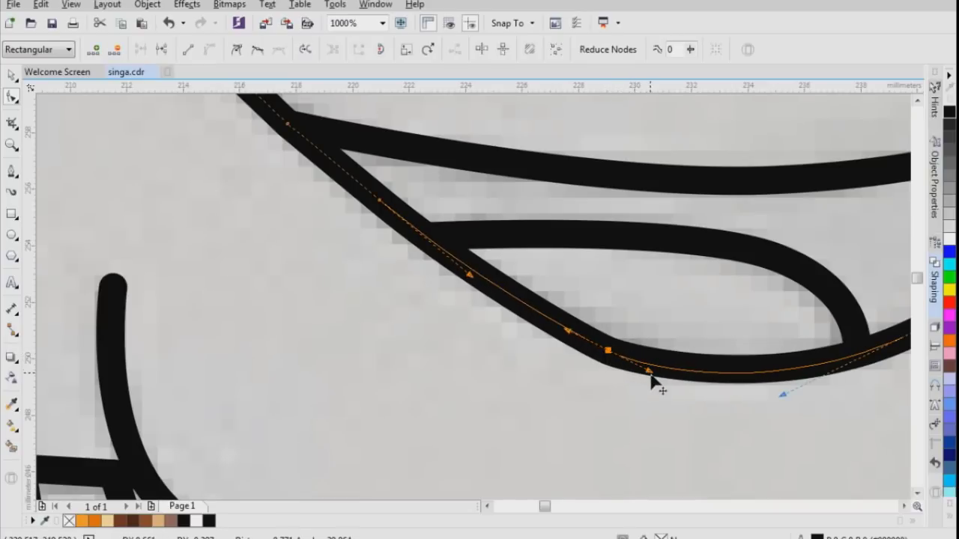
Step: Select all the traced lion curves and place a copy beside the page, next to the sketch
scroll(637, 367, "down", 3)
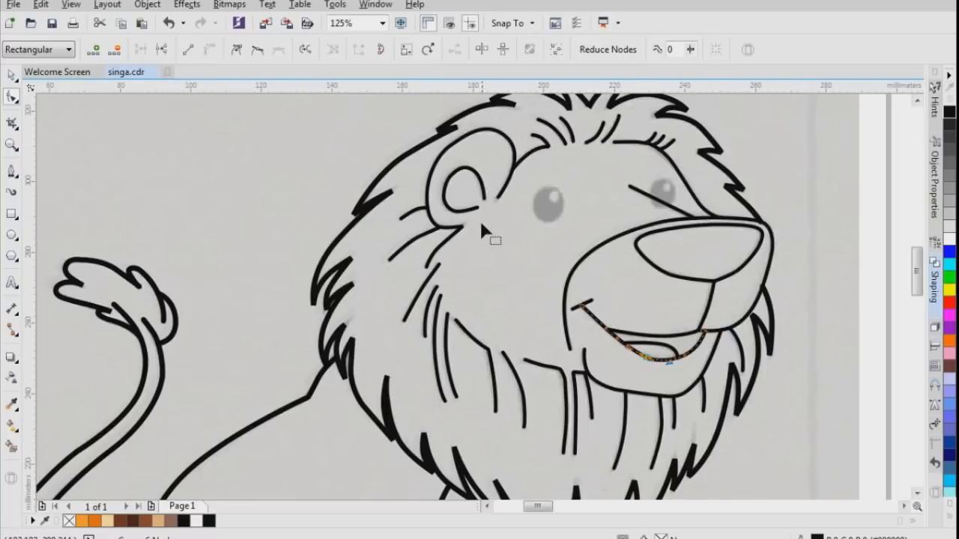
scroll(521, 311, "down", 2)
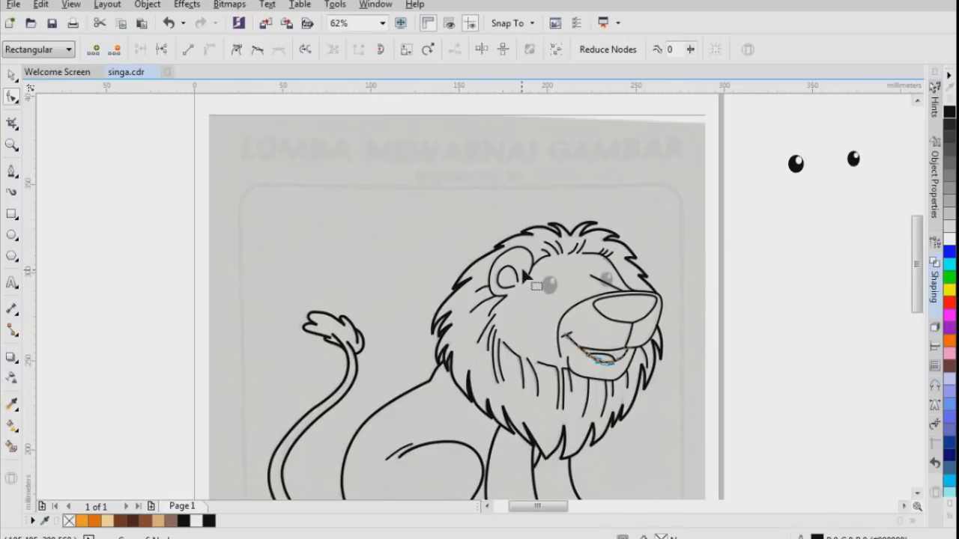
scroll(527, 318, "up", 1)
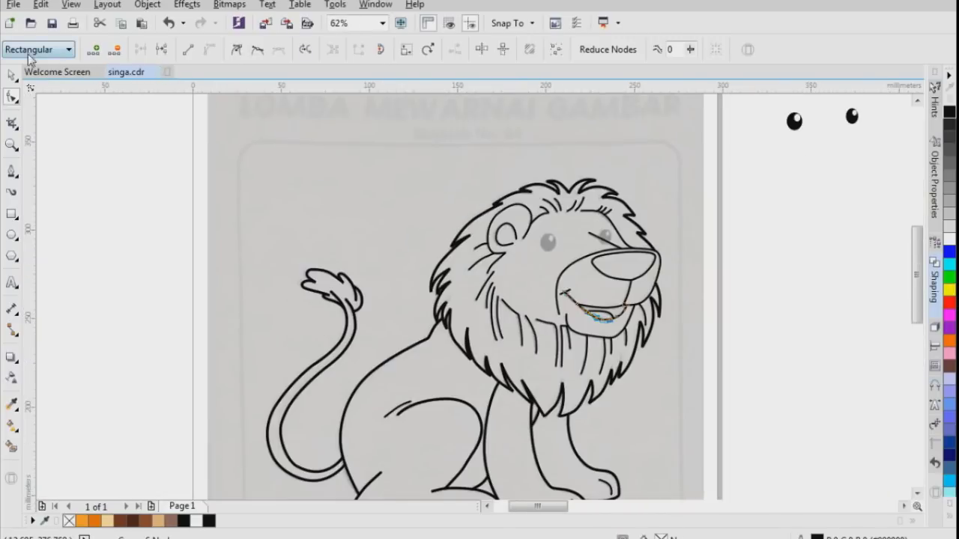
left_click(11, 77)
scroll(497, 155, "down", 1)
left_click(313, 140)
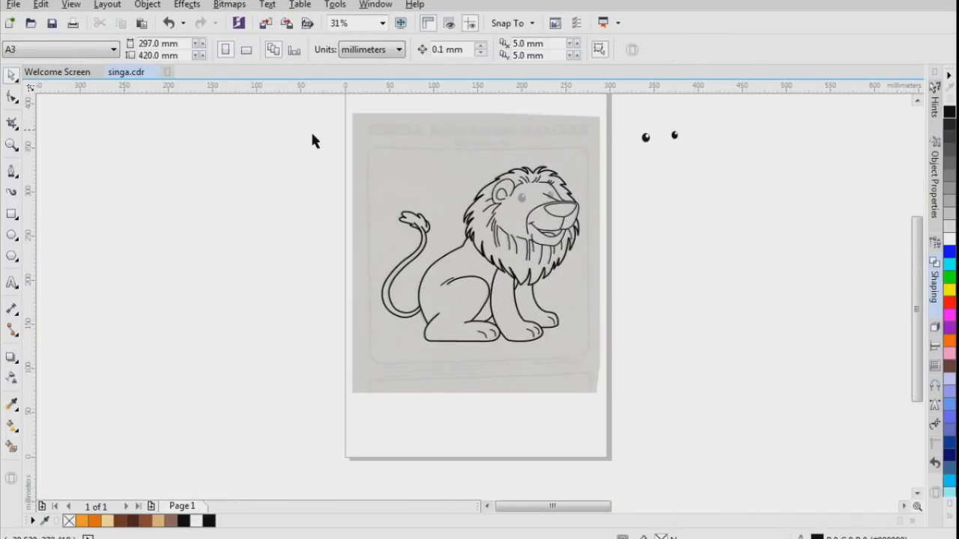
left_click_drag(318, 143, 600, 367)
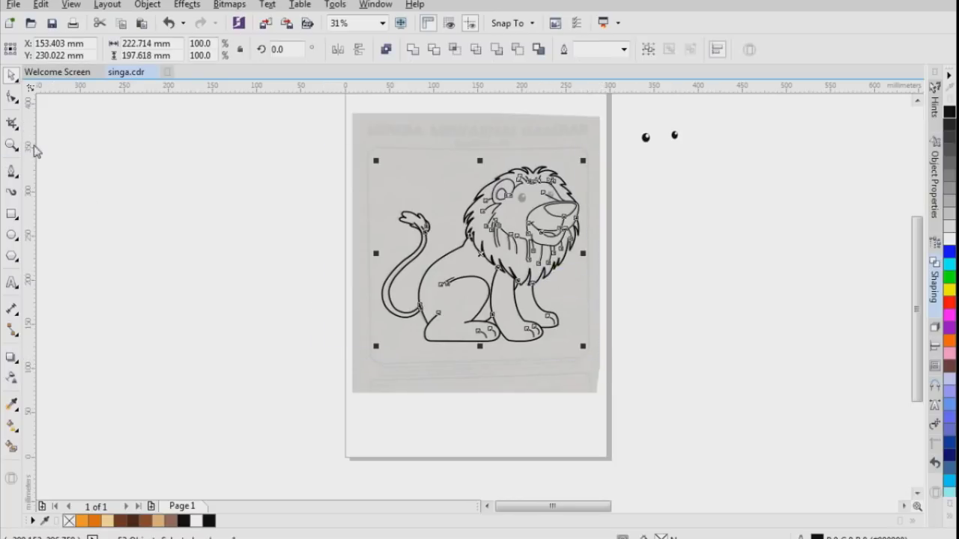
left_click_drag(528, 226, 267, 241)
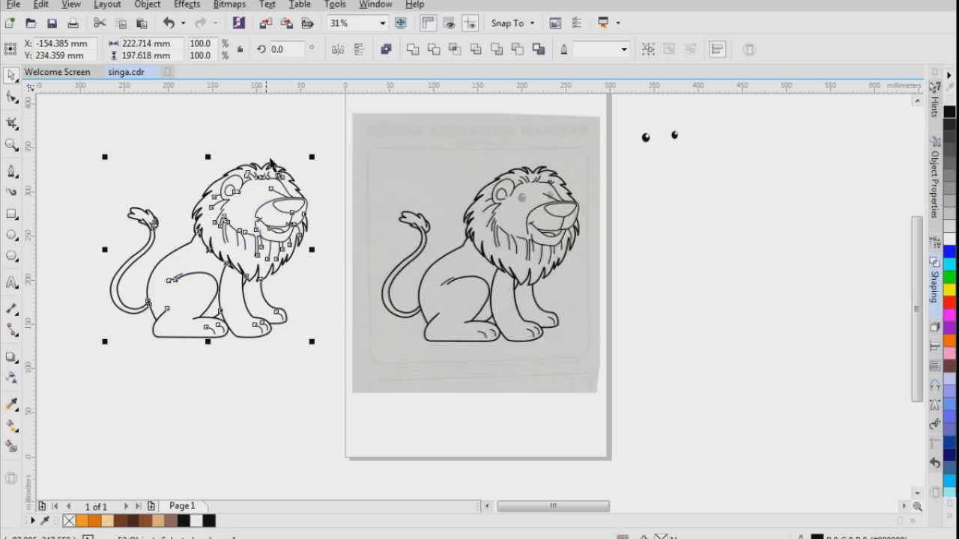
Step: Try deleting the lion copy and moving the pair of eyes onto the traced lion's face
key("Delete")
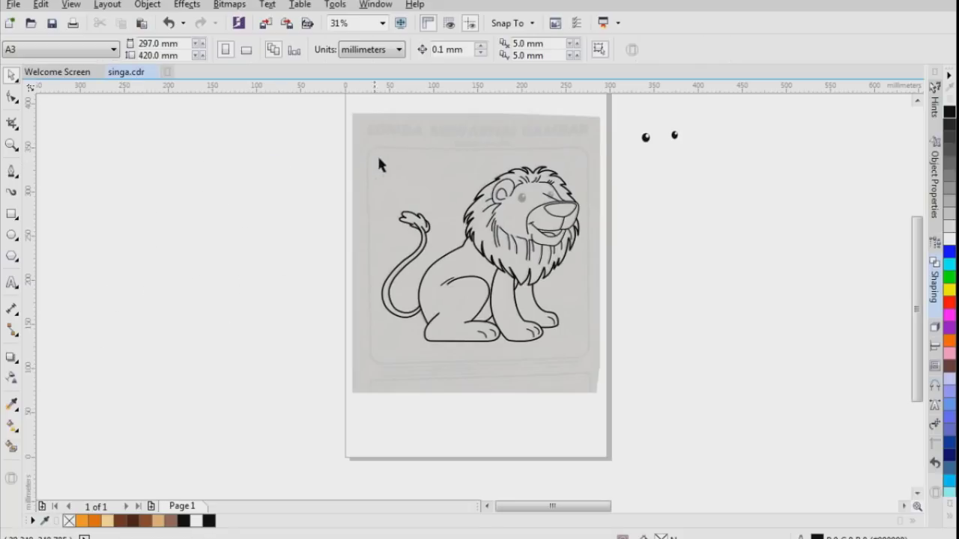
left_click_drag(696, 178, 697, 177)
scroll(677, 135, "up", 1)
left_click_drag(681, 133, 411, 271)
scroll(410, 271, "up", 2)
scroll(337, 293, "down", 2)
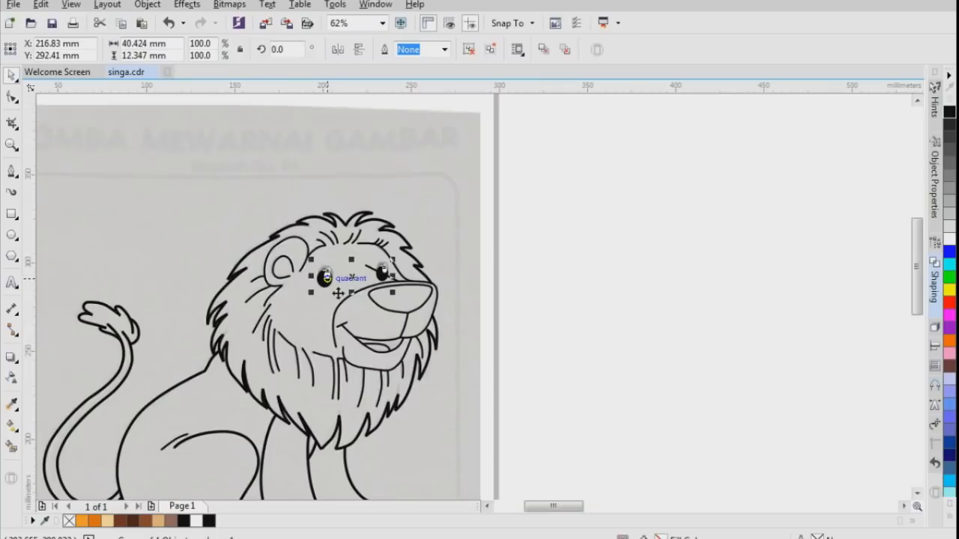
Step: Undo the eye placement and the deletion of the lion copy, and clear the selection
scroll(338, 293, "down", 1)
key("ctrl+z")
key("ctrl+z")
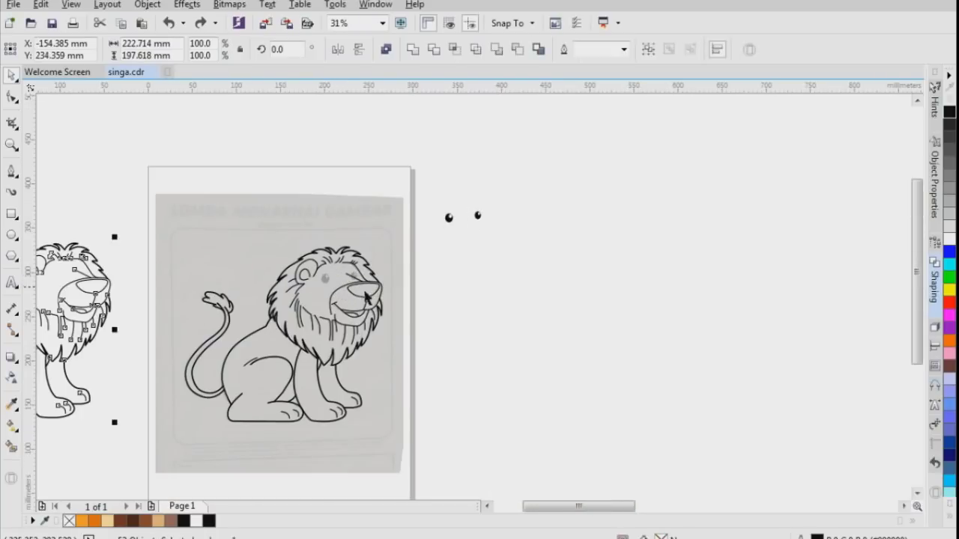
scroll(597, 296, "down", 1)
scroll(500, 287, "up", 1)
left_click(600, 297)
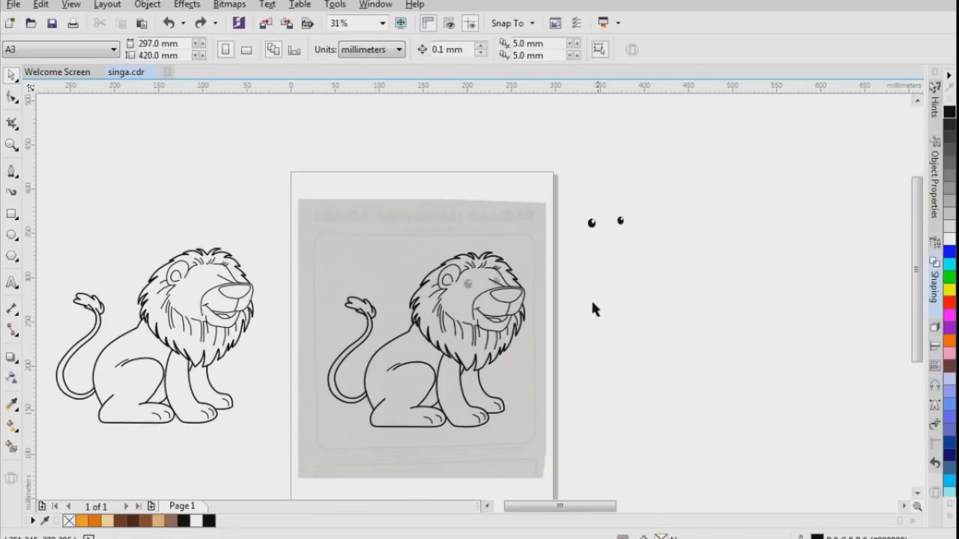
Step: Select all the traced lion curves on the page and convert their outlines to objects
scroll(448, 405, "up", 1)
scroll(648, 349, "down", 1)
scroll(646, 349, "up", 1)
scroll(647, 351, "down", 1)
left_click_drag(514, 280, 672, 411)
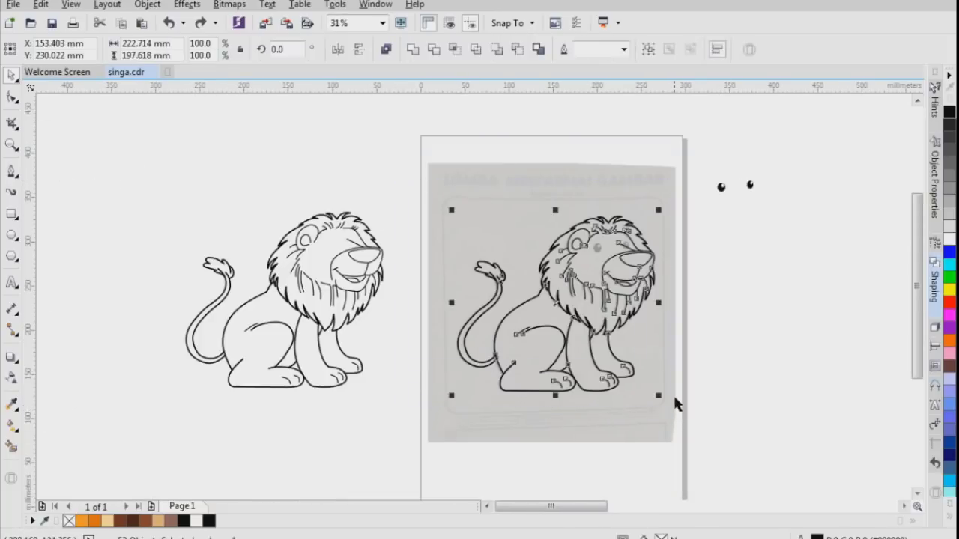
left_click(107, 4)
mouse_move(138, 5)
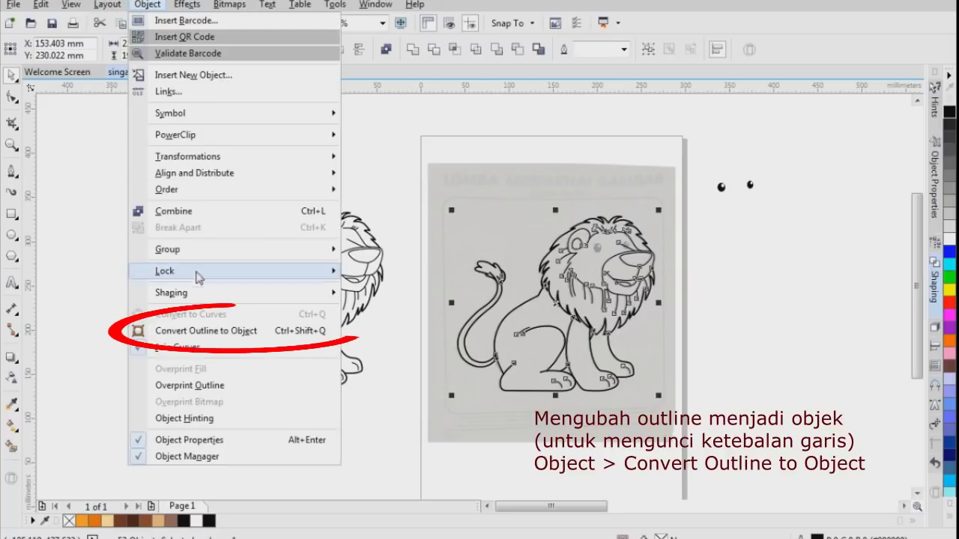
left_click(214, 337)
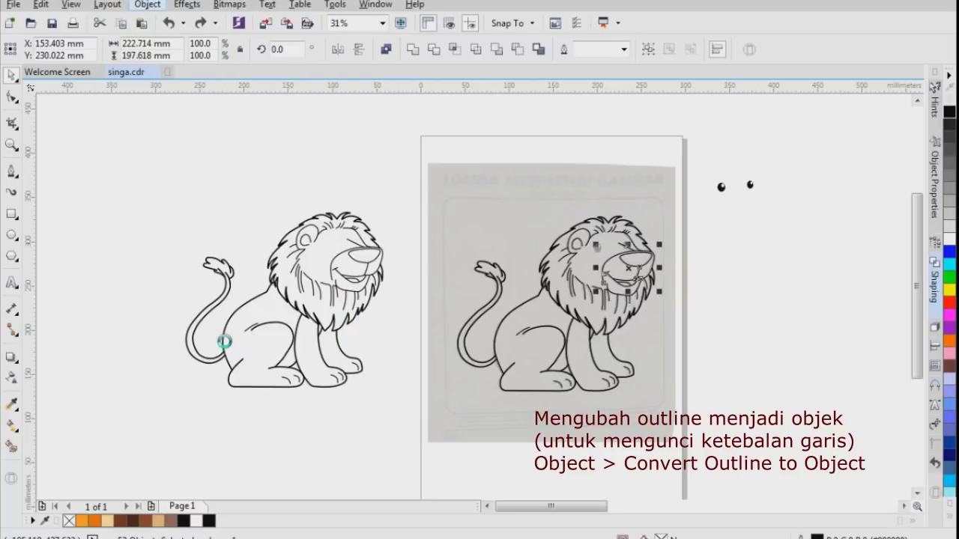
Step: Test red and green fills on the traced lion's converted thigh line, then restore its black fill and deselect it
left_click(363, 335)
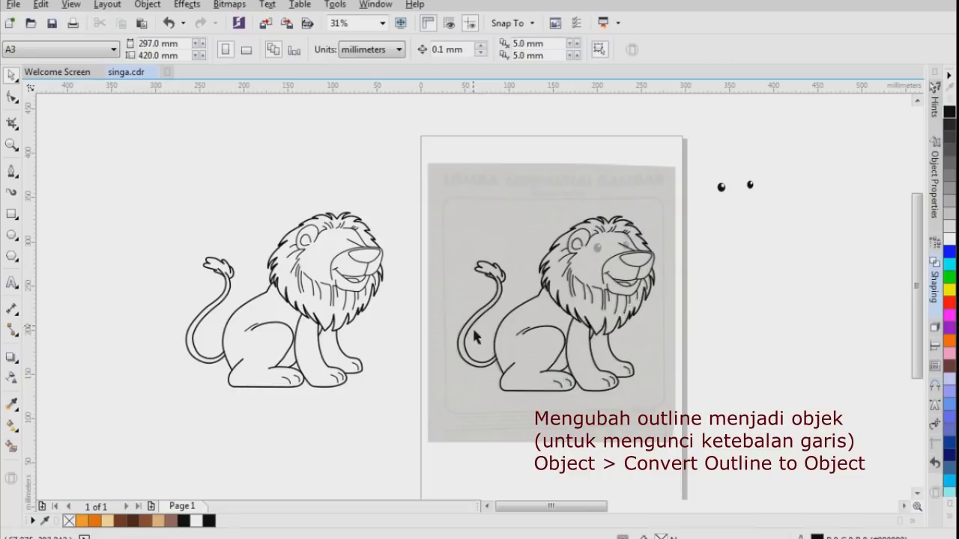
scroll(546, 328, "up", 7)
left_click(575, 283)
scroll(563, 309, "up", 3)
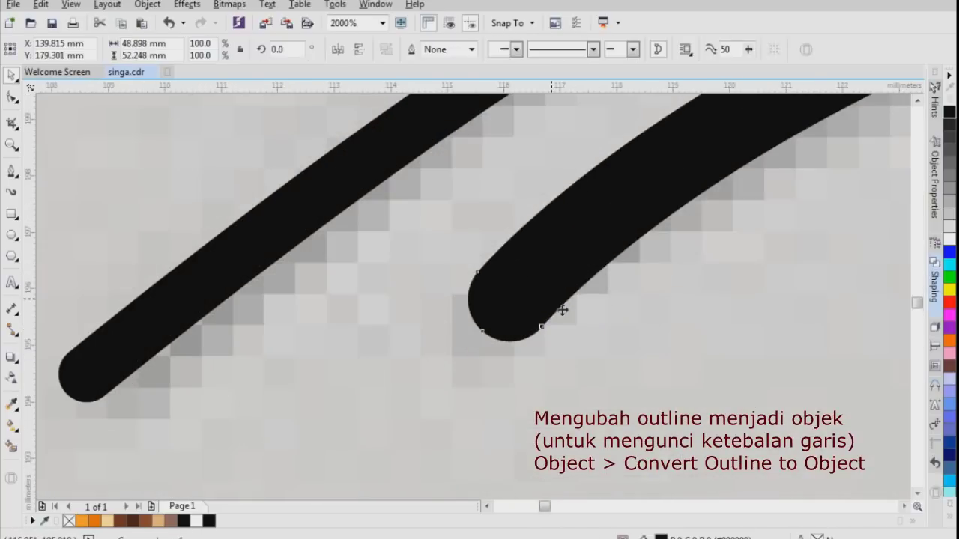
scroll(560, 309, "down", 3)
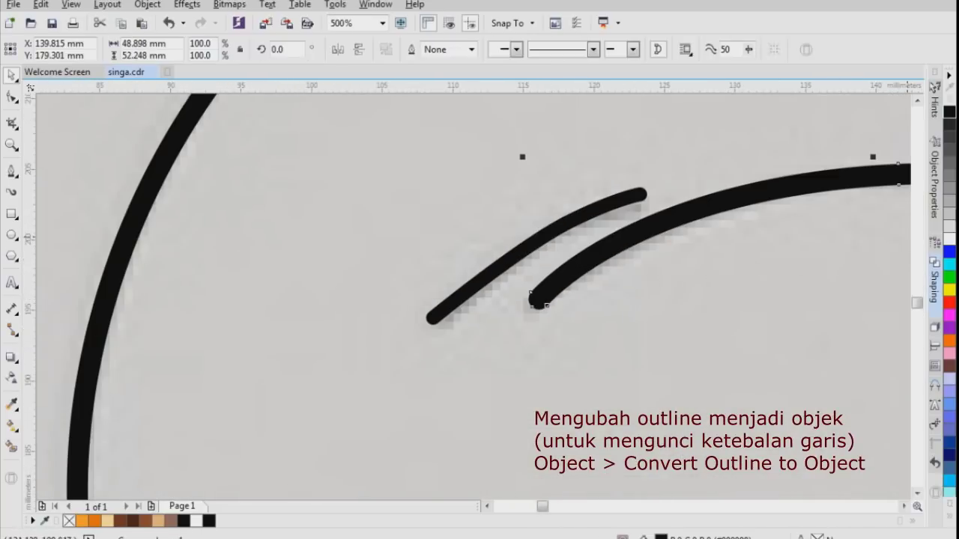
left_click(949, 303)
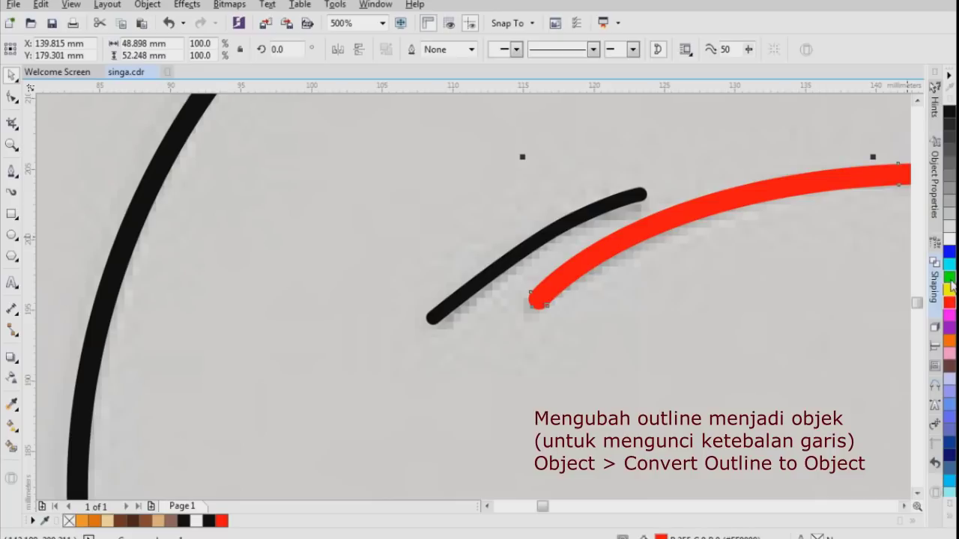
left_click(949, 278)
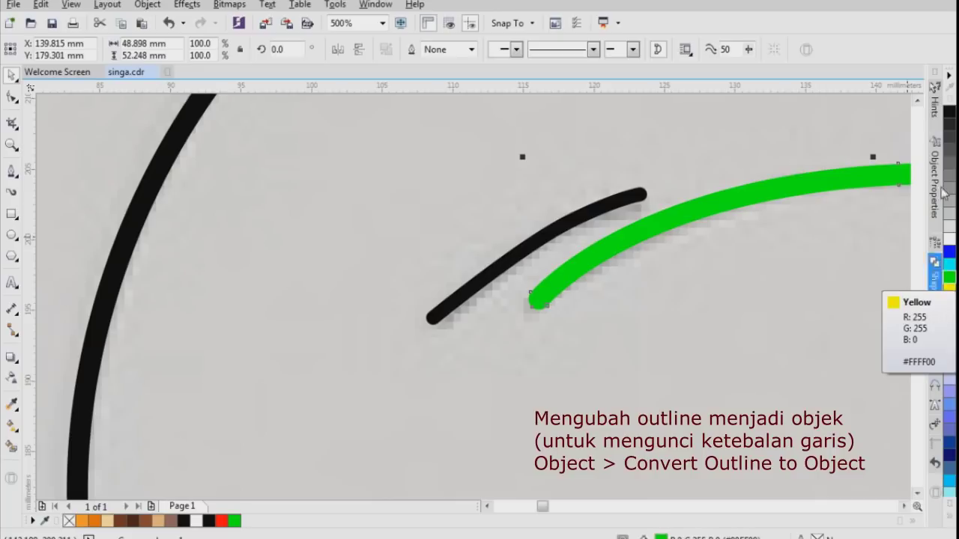
left_click(949, 112)
scroll(572, 275, "down", 3)
scroll(582, 288, "down", 3)
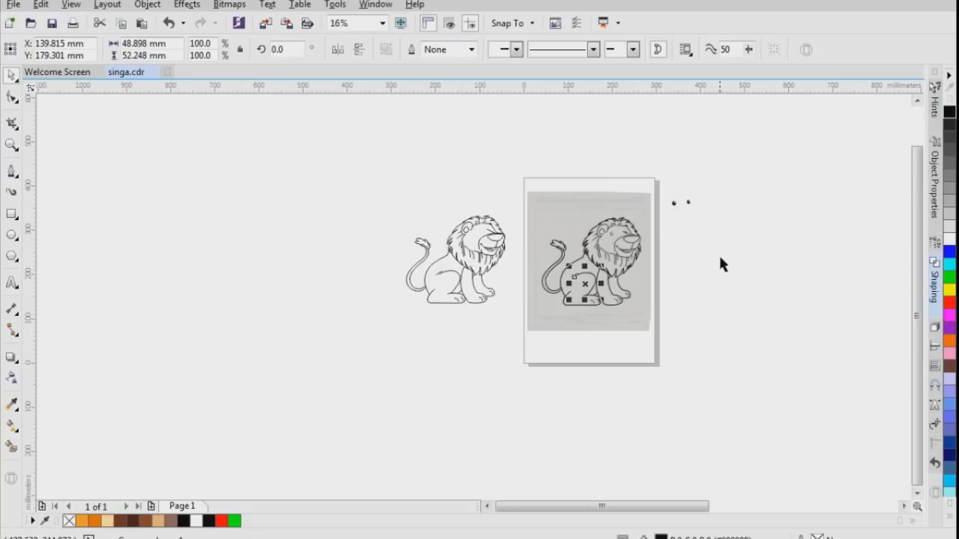
left_click(652, 262)
Step: Select both lions together and enlarge them proportionally to about 16,480 mm wide
scroll(496, 268, "up", 2)
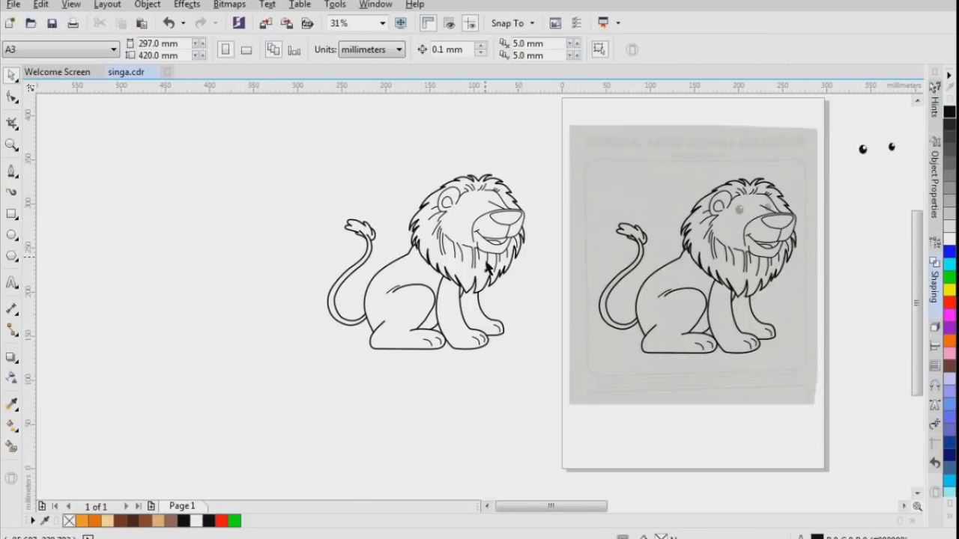
scroll(531, 262, "up", 1)
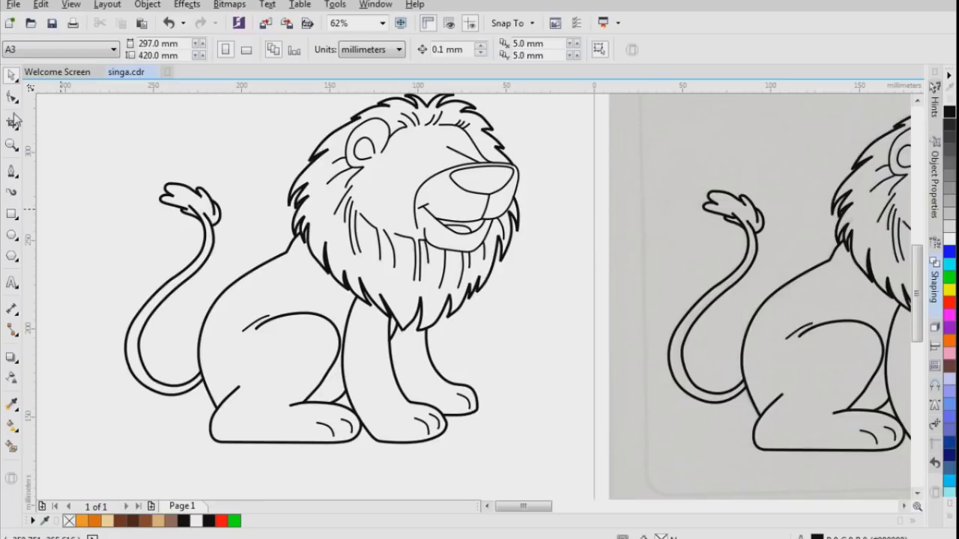
scroll(337, 281, "down", 3)
scroll(380, 269, "up", 1)
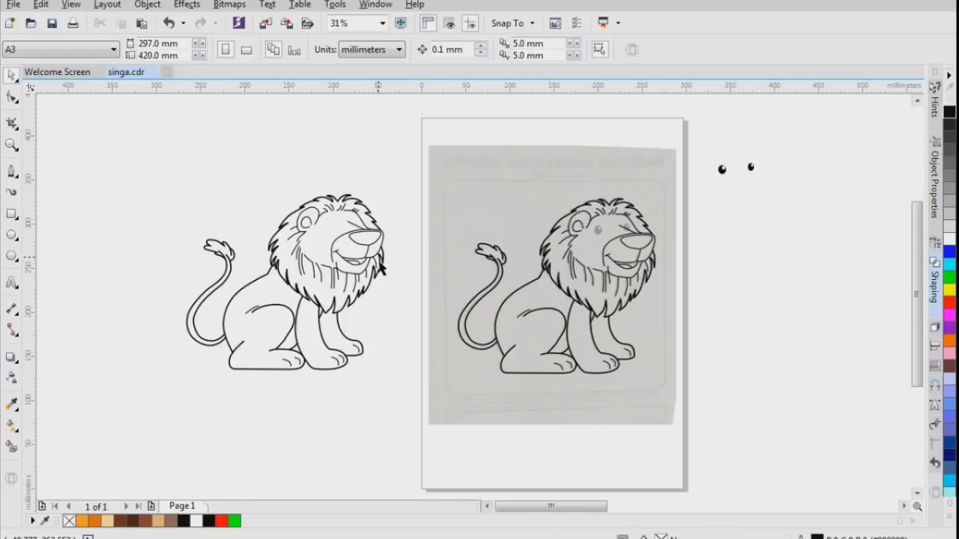
scroll(380, 269, "down", 1)
left_click_drag(260, 215, 526, 346)
scroll(629, 240, "down", 5)
left_click_drag(616, 247, 172, 418)
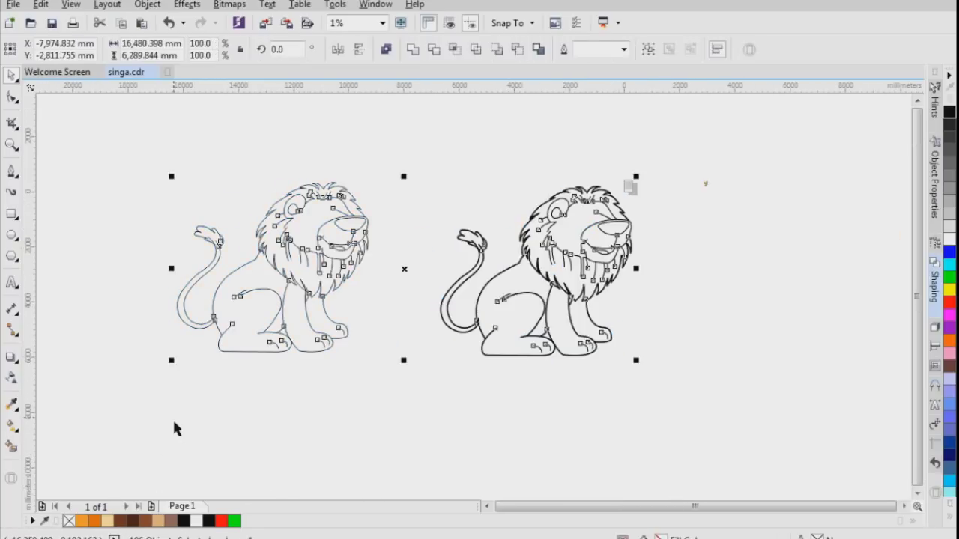
Step: Compare the line thickness of the enlarged backup lion with that of the enlarged converted lion
left_click(172, 417)
scroll(262, 298, "up", 2)
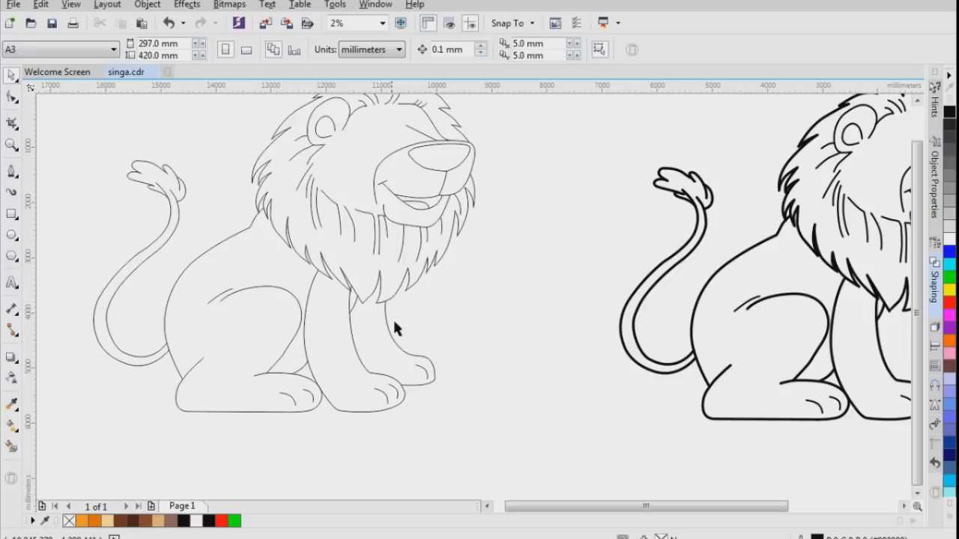
scroll(394, 327, "down", 2)
scroll(359, 239, "up", 3)
scroll(381, 258, "down", 3)
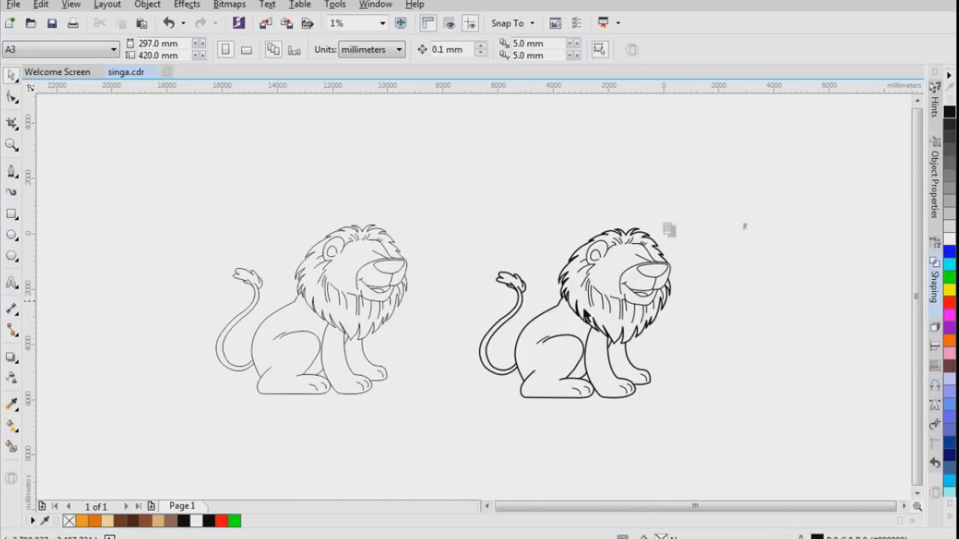
scroll(643, 307, "up", 3)
scroll(649, 306, "down", 3)
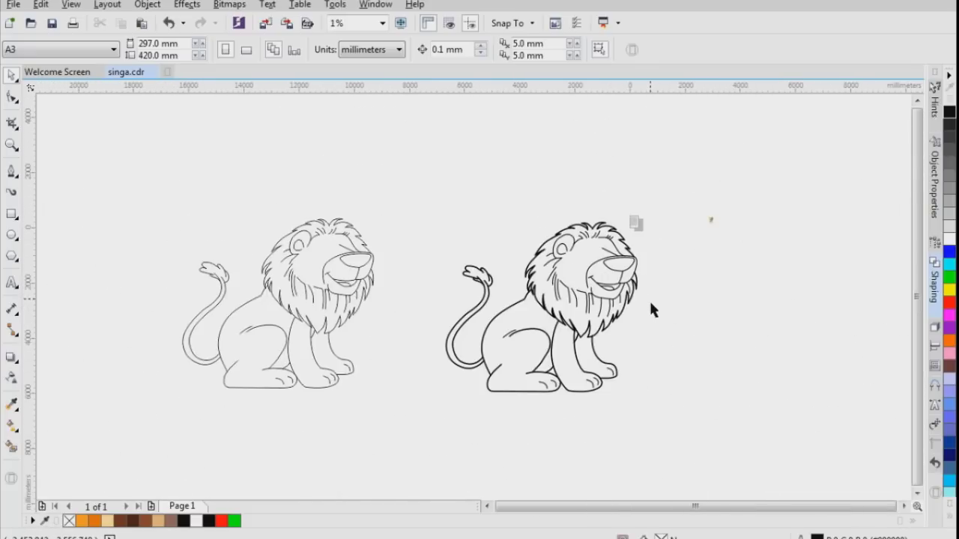
Step: Undo the enlargement of both lions and clear the selection
key("ctrl+z")
scroll(638, 224, "up", 6)
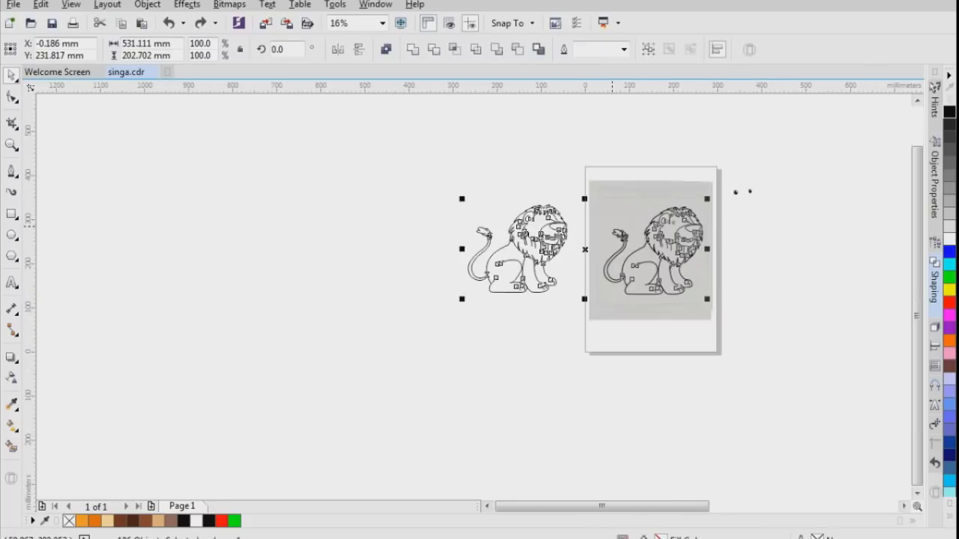
scroll(613, 225, "up", 1)
left_click(502, 153)
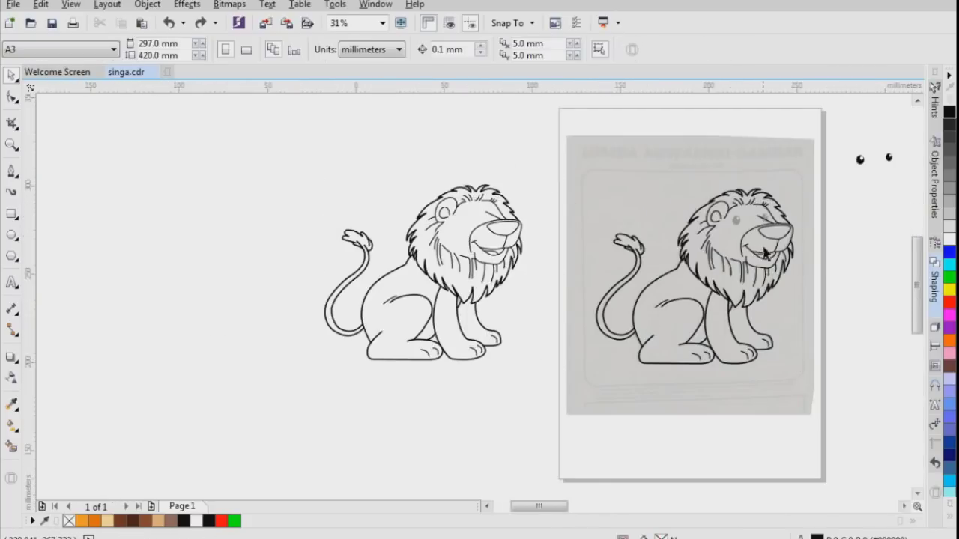
Step: Select all the converted outline objects of the lion traced over the sketch
scroll(764, 252, "up", 1)
scroll(638, 274, "down", 1)
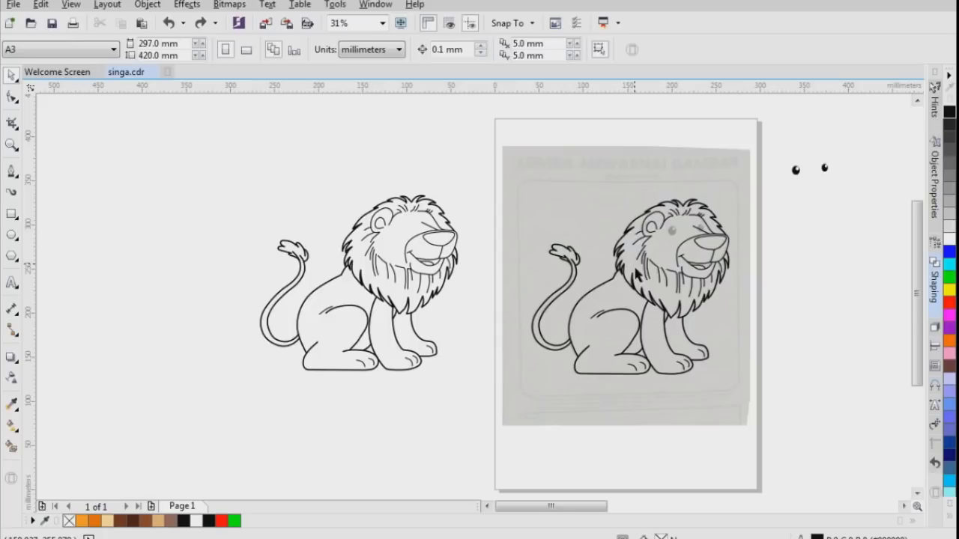
left_click_drag(713, 314, 741, 385)
scroll(713, 347, "up", 1)
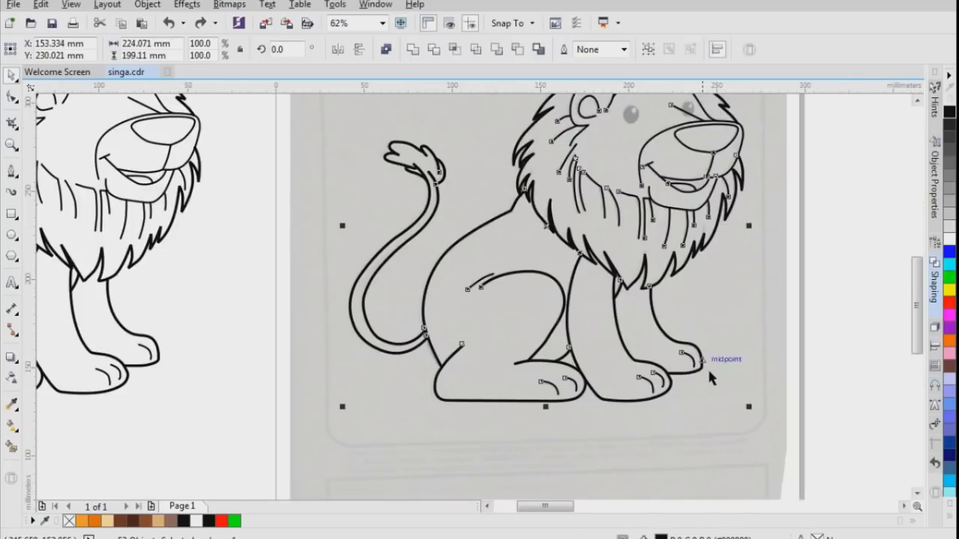
scroll(711, 375, "down", 1)
scroll(723, 281, "up", 1)
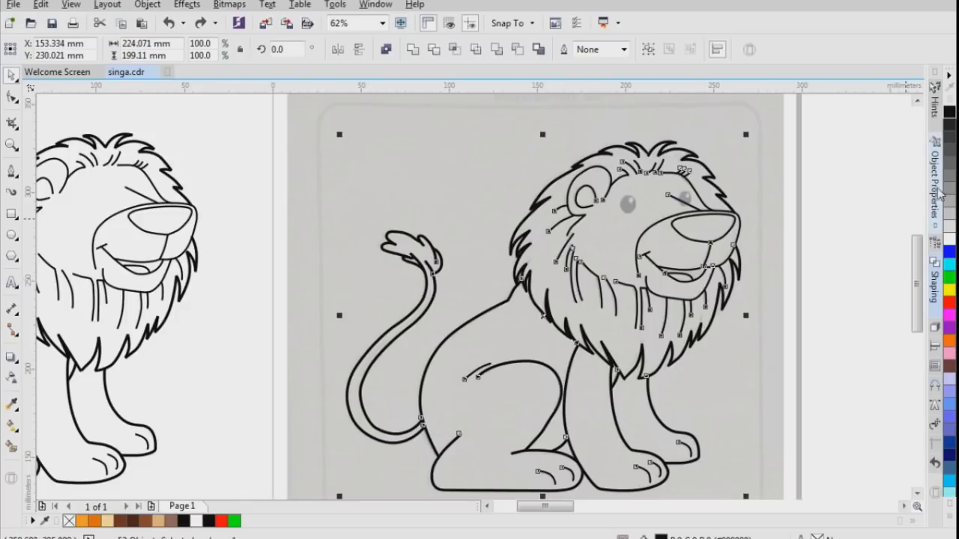
Step: Open the Shaping docker and look through its list of operations
left_click(184, 6)
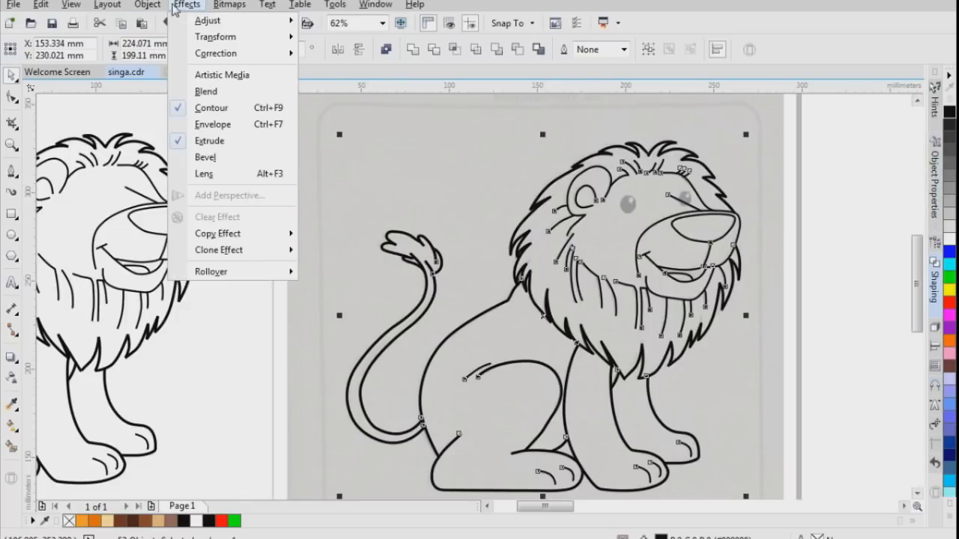
mouse_move(228, 298)
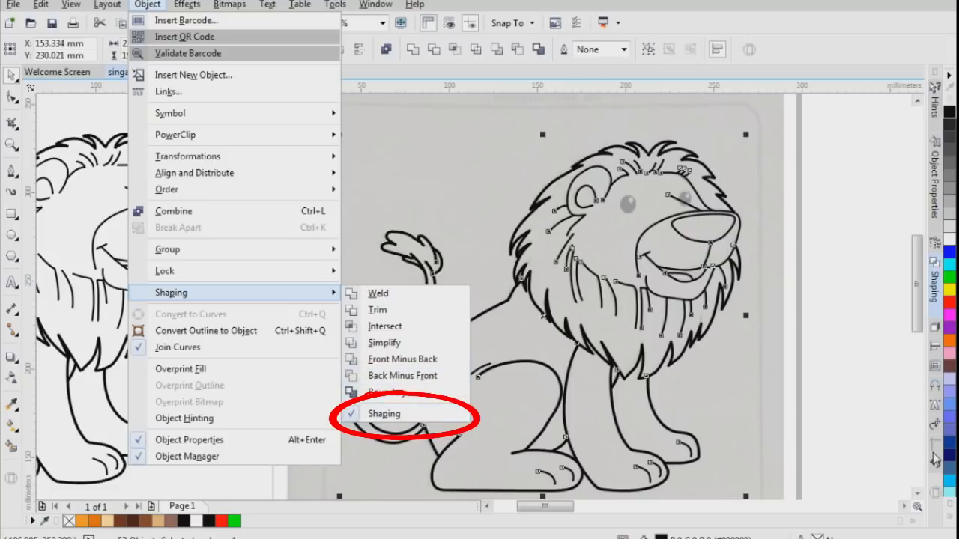
left_click(935, 299)
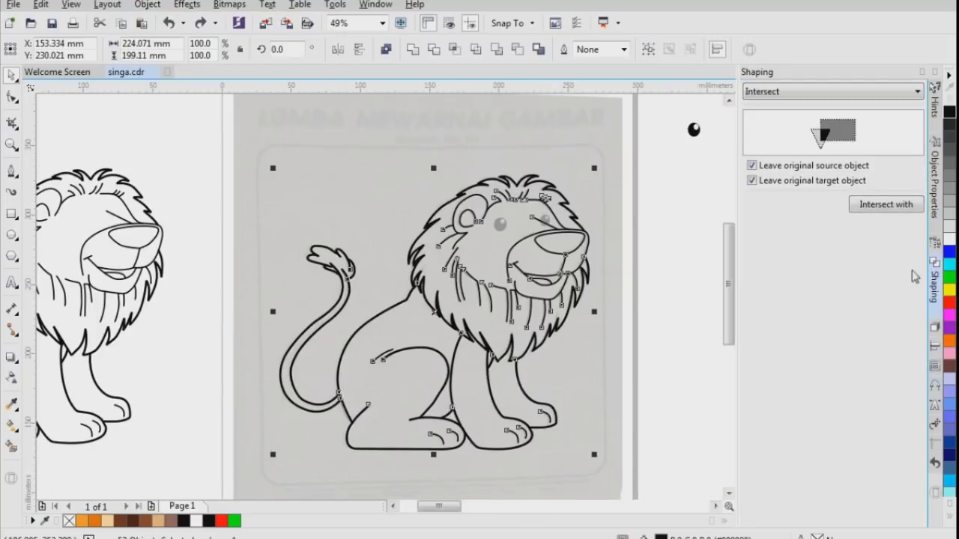
left_click(803, 93)
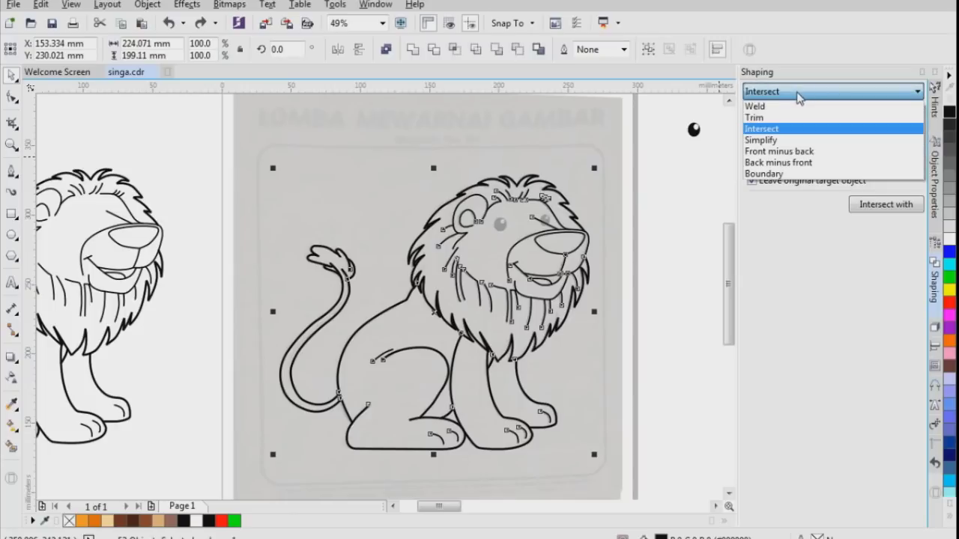
left_click(663, 113)
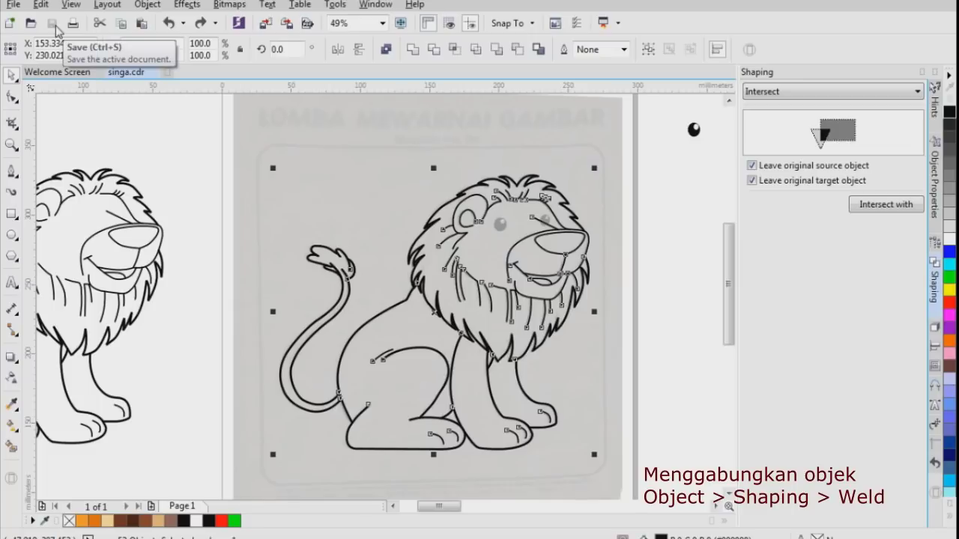
Step: Weld the selected lion outlines to the mane outline without leaving the original source or target objects, then deselect the result
left_click(861, 91)
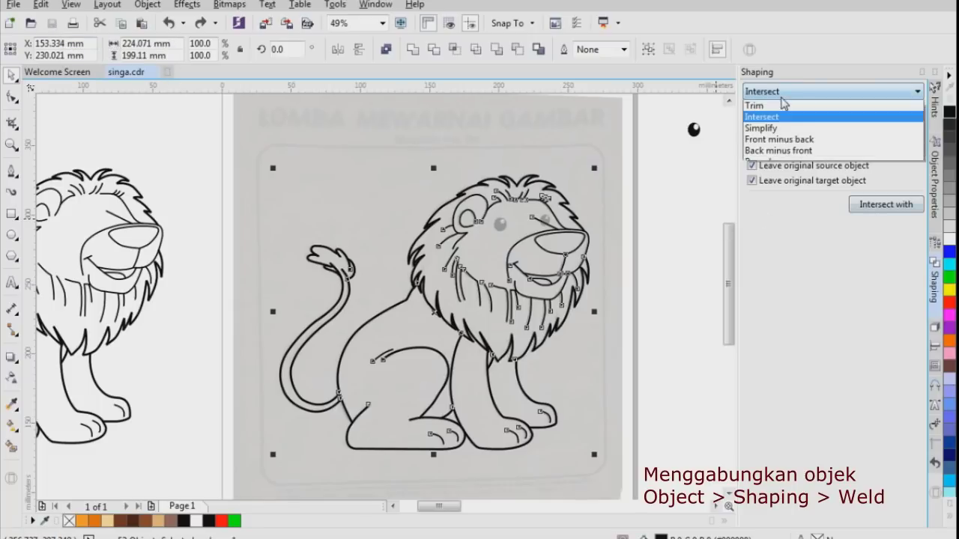
left_click(824, 101)
left_click(887, 205)
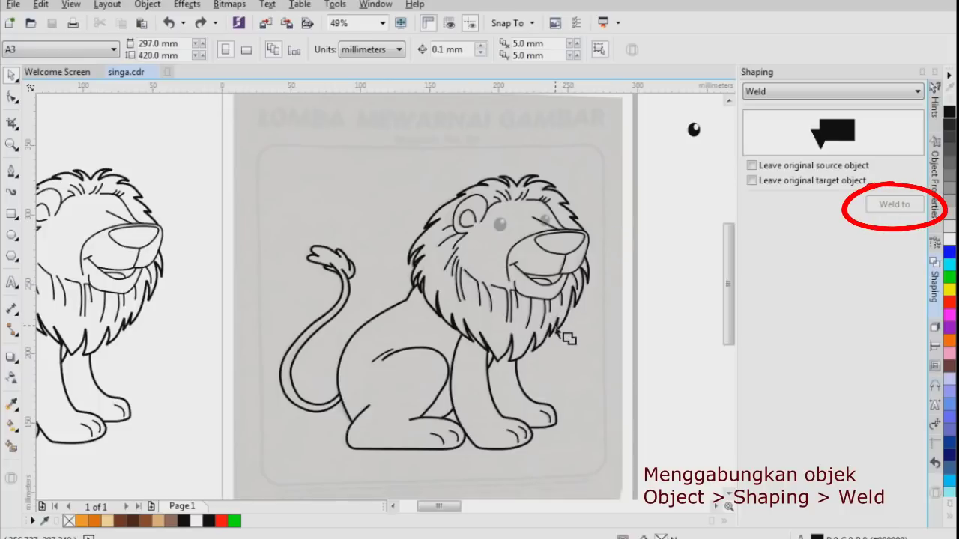
left_click(566, 335)
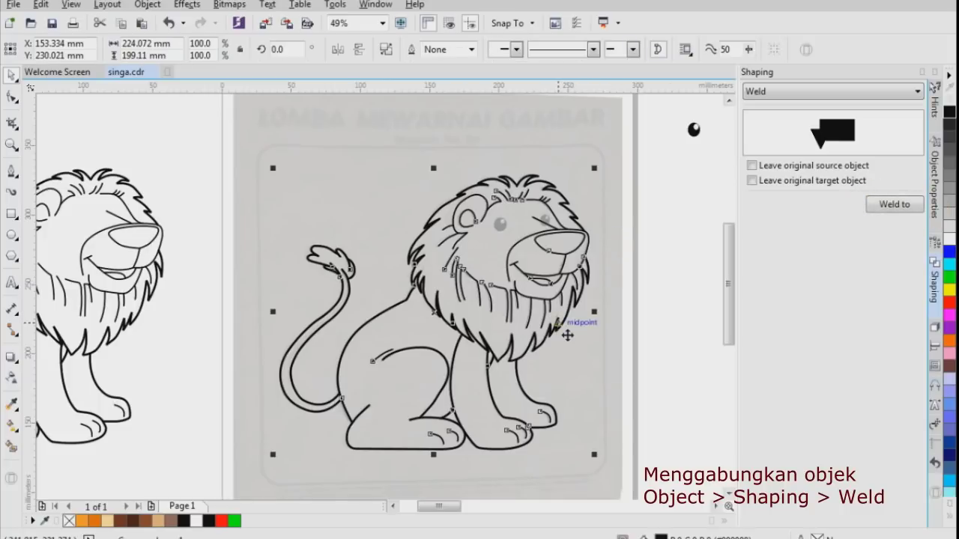
left_click(659, 262)
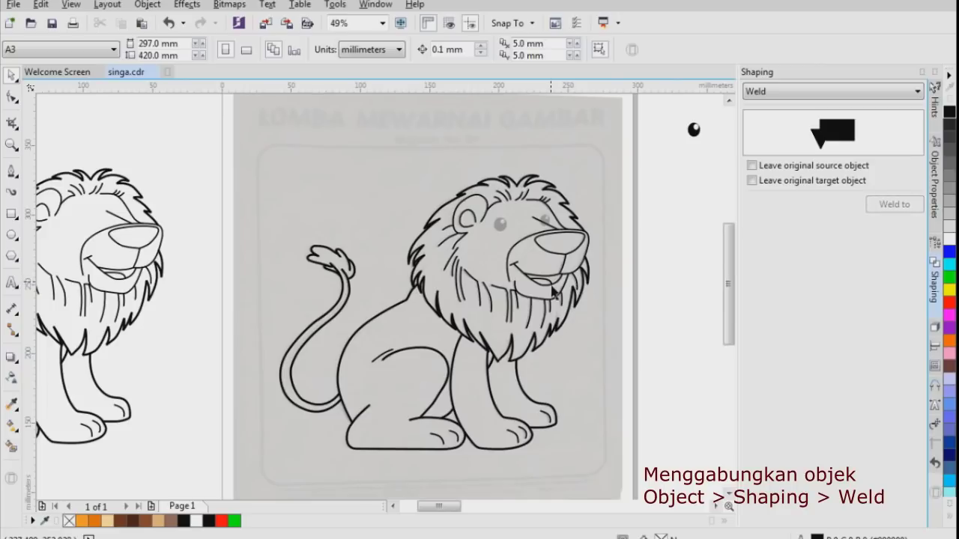
Step: Try moving the welded lion off the sketch to the page's edge, then undo the move and deselect it
scroll(552, 291, "down", 2)
left_click_drag(553, 290, 706, 318)
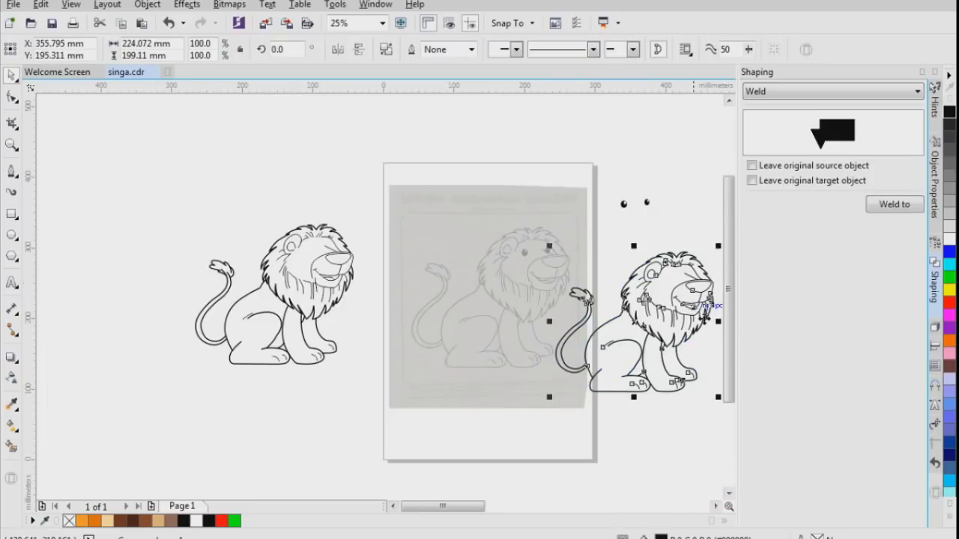
scroll(705, 327, "up", 2)
scroll(654, 304, "down", 2)
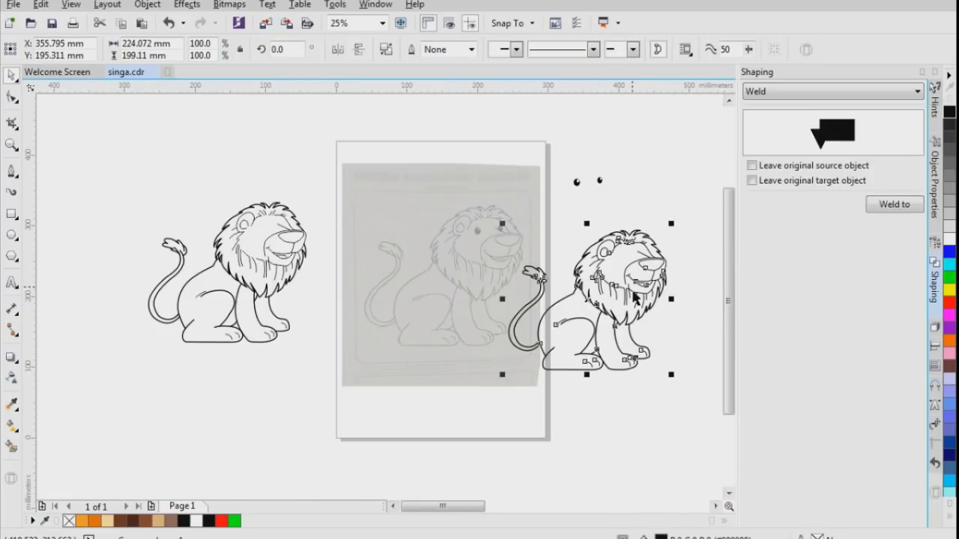
key("ctrl+z")
left_click(678, 251)
Step: Examine the pair of eyes beside the page and their intended place on the traced lion's face
scroll(555, 183, "up", 1)
left_click_drag(570, 150, 671, 217)
scroll(636, 169, "up", 1)
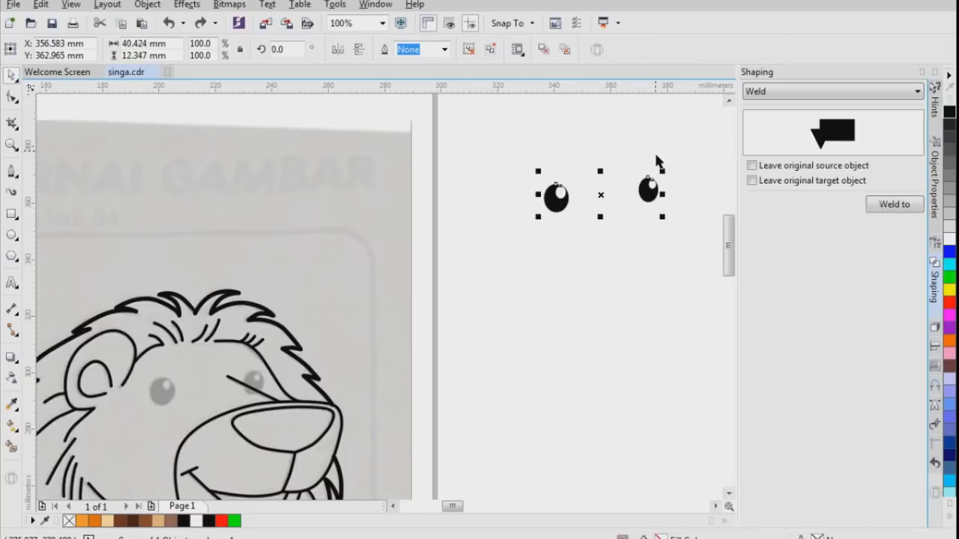
left_click(661, 157)
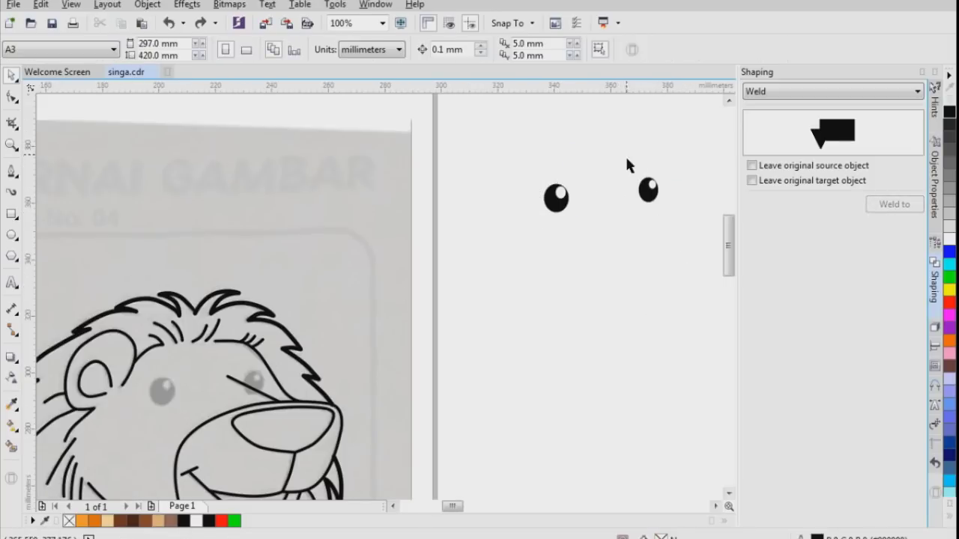
scroll(626, 159, "down", 2)
scroll(393, 284, "up", 2)
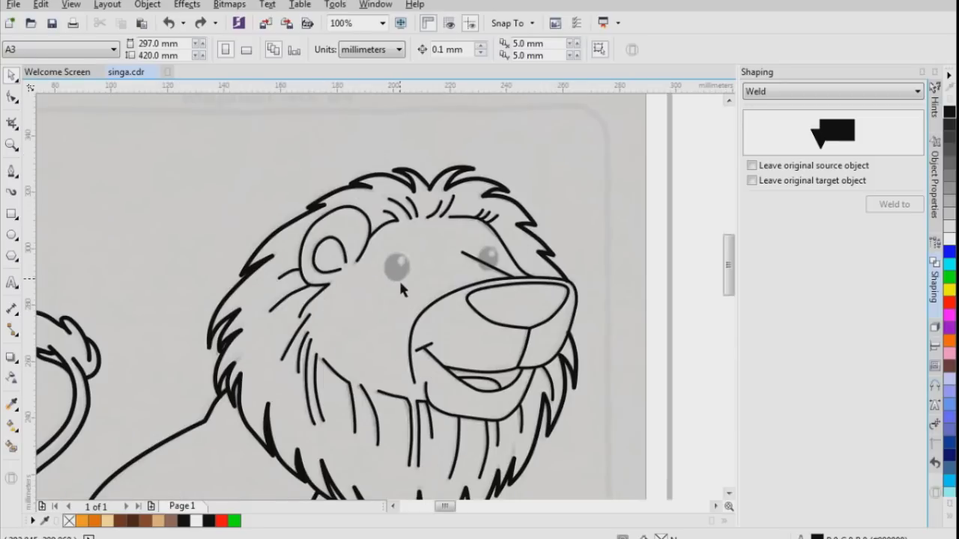
Step: Try moving the welded lion to the empty area beside the page to check its linework, then undo the move and deselect it
scroll(422, 271, "down", 2)
scroll(423, 305, "up", 1)
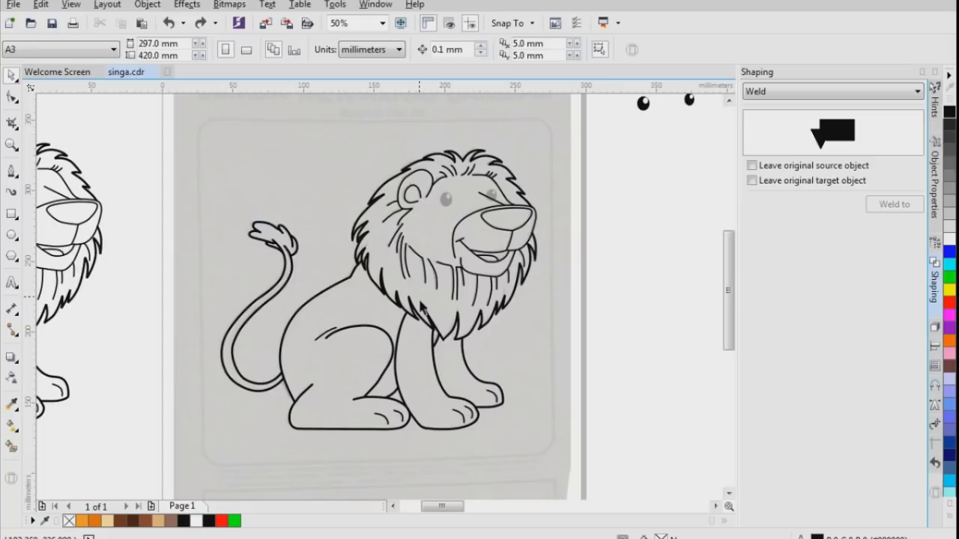
scroll(421, 306, "up", 1)
scroll(412, 386, "down", 2)
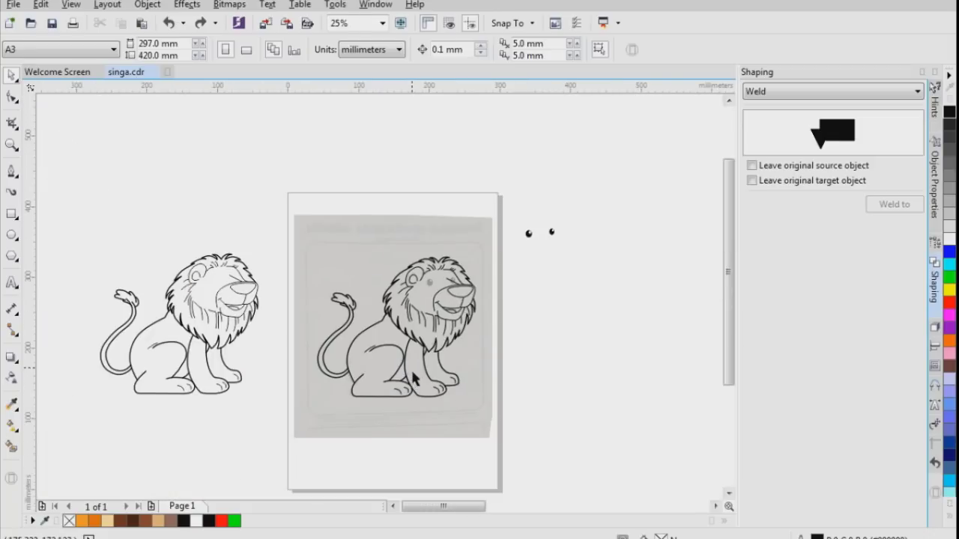
left_click(429, 324)
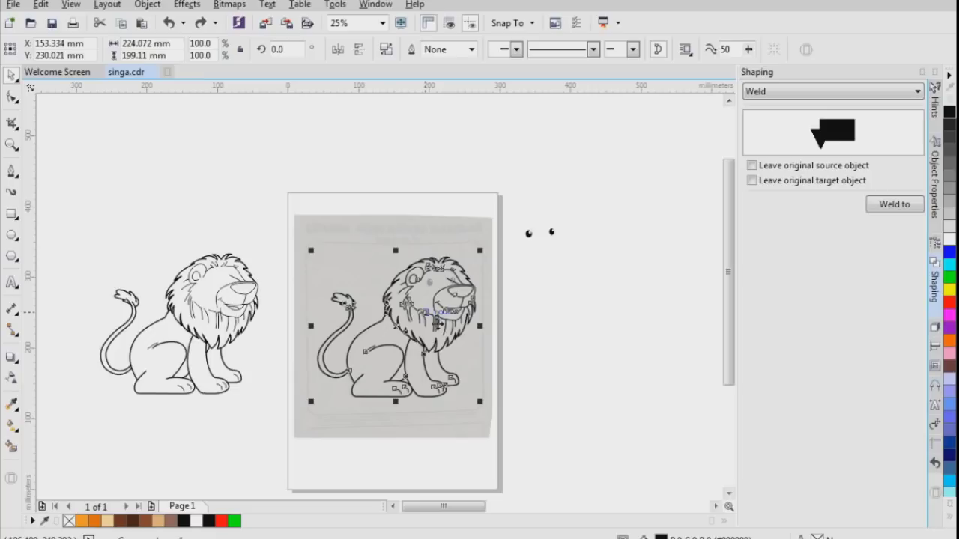
left_click_drag(437, 322, 621, 315)
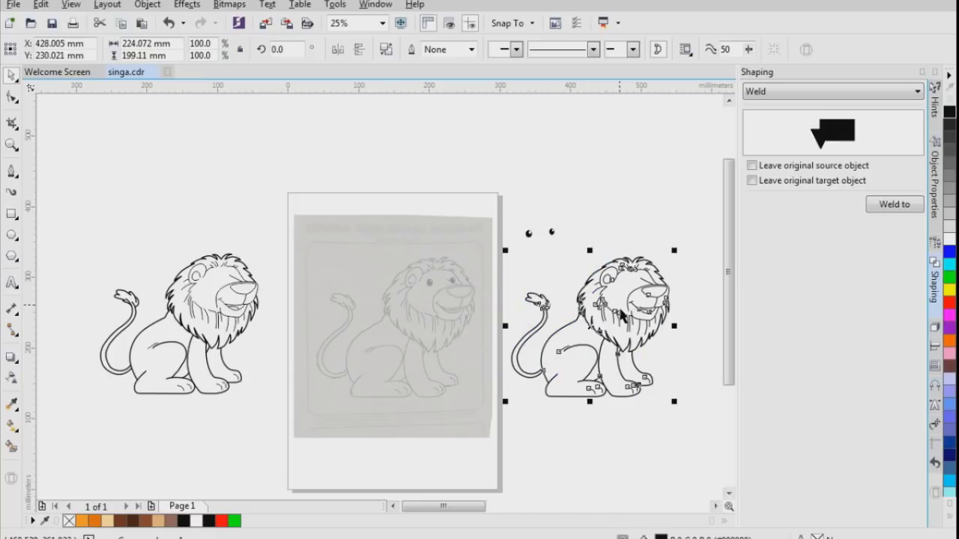
left_click(676, 277)
scroll(642, 342, "up", 1)
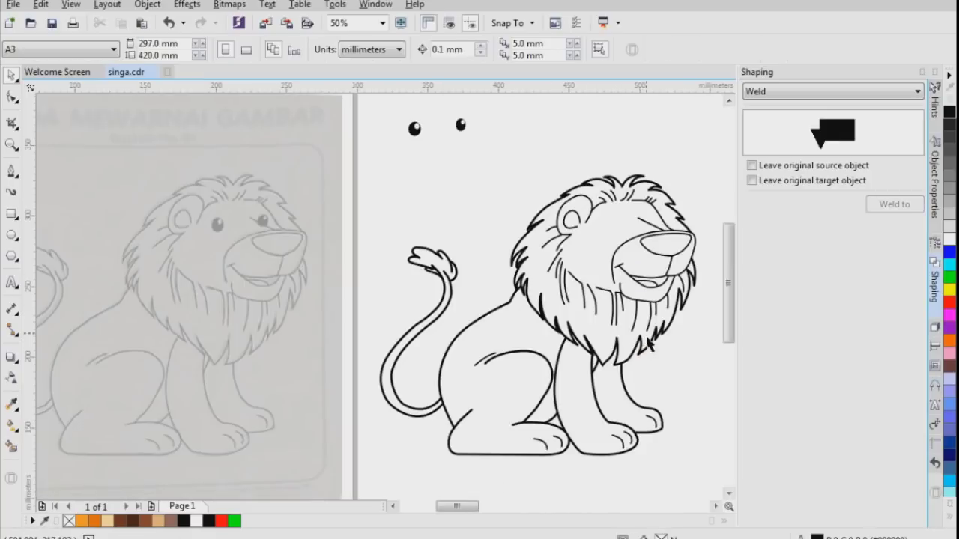
key("ctrl+z")
scroll(640, 331, "down", 1)
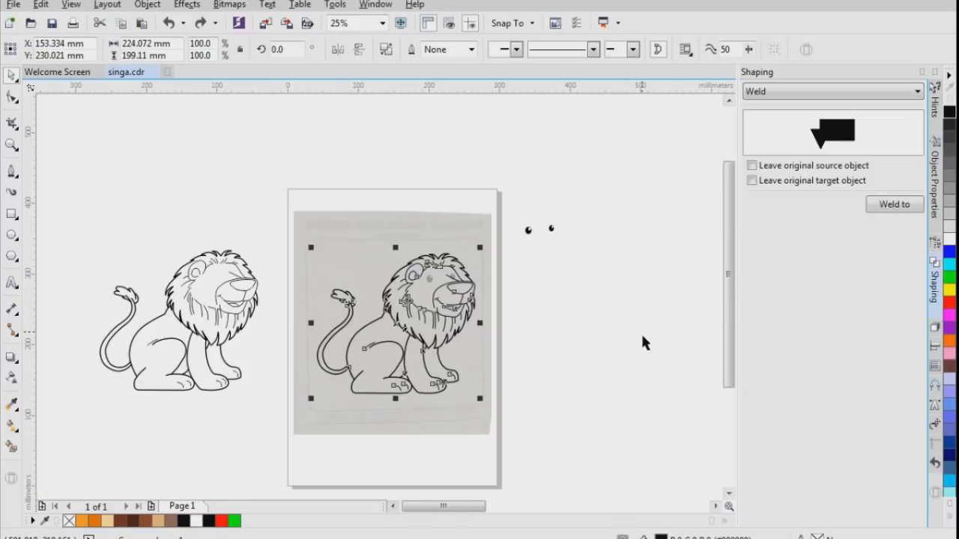
scroll(508, 342, "up", 1)
left_click(623, 307)
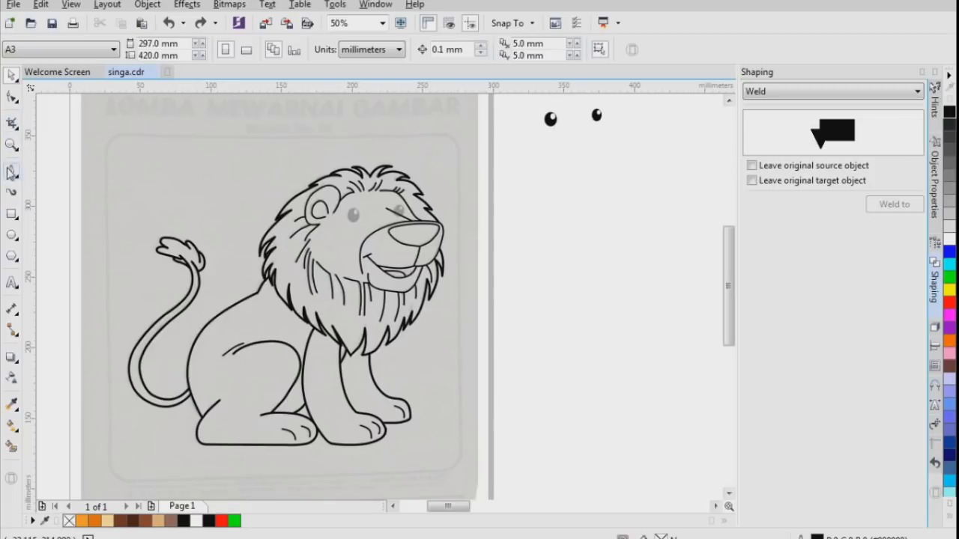
Step: Look through the available tool groups and activate the Smart Fill tool
left_click(13, 100)
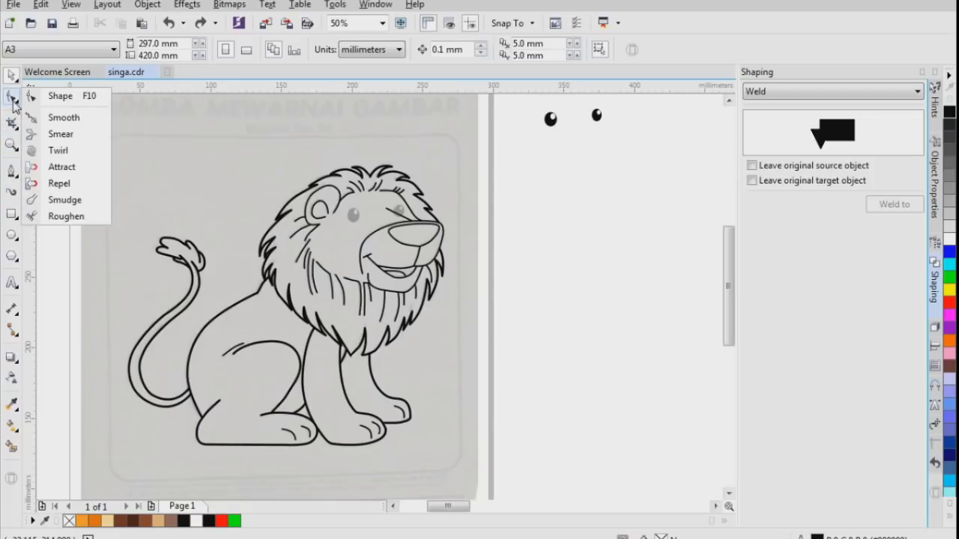
left_click(12, 126)
left_click(12, 145)
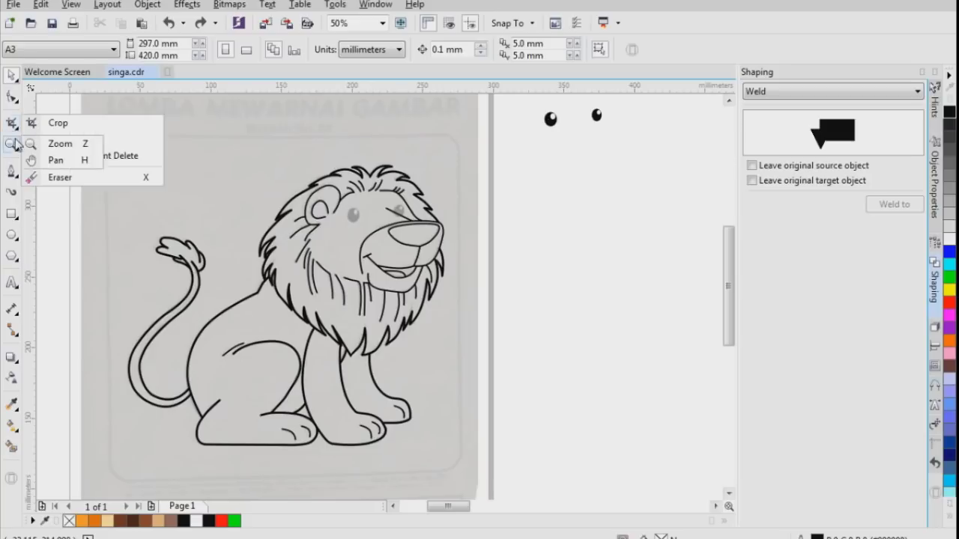
left_click(12, 171)
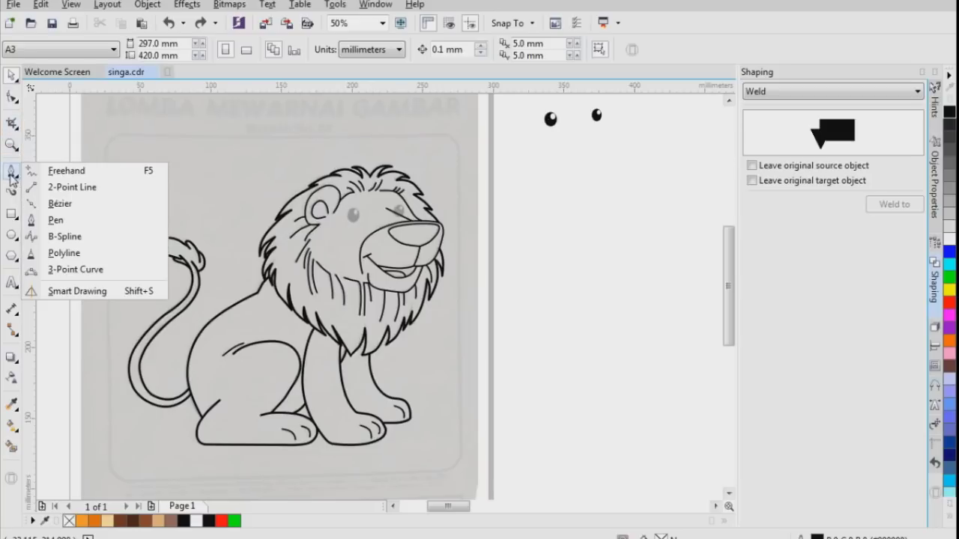
left_click(12, 214)
left_click(12, 236)
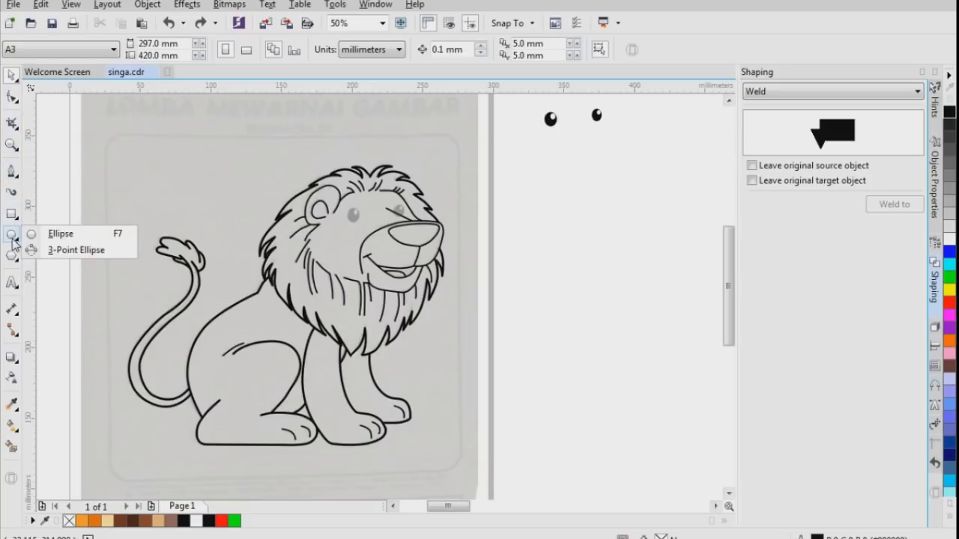
left_click(12, 255)
left_click(12, 283)
left_click(12, 309)
left_click(12, 329)
left_click(13, 378)
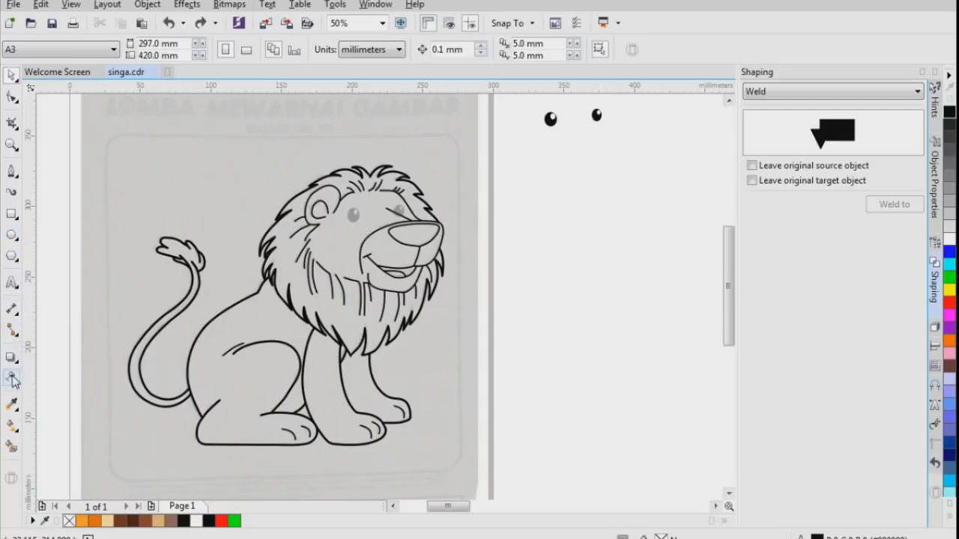
left_click(12, 424)
left_click(13, 448)
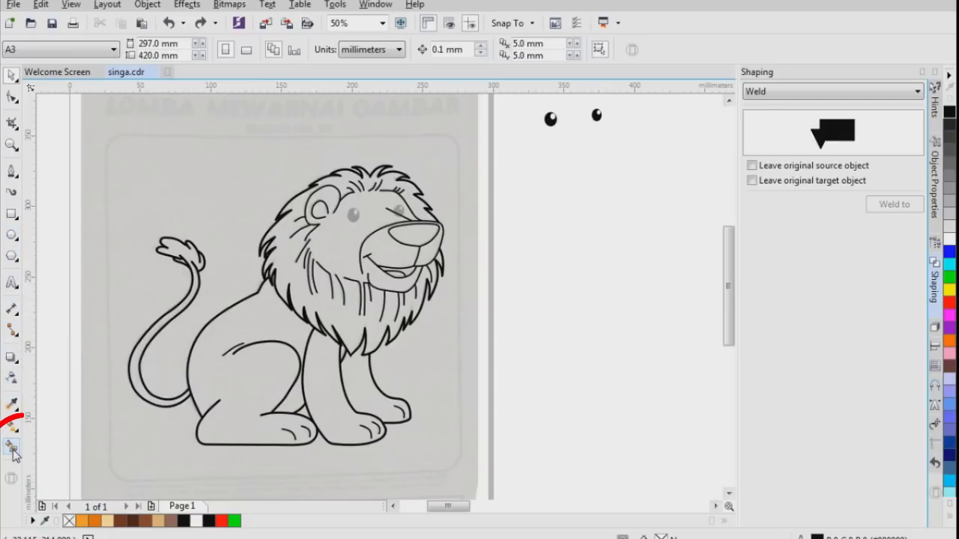
left_click(12, 448)
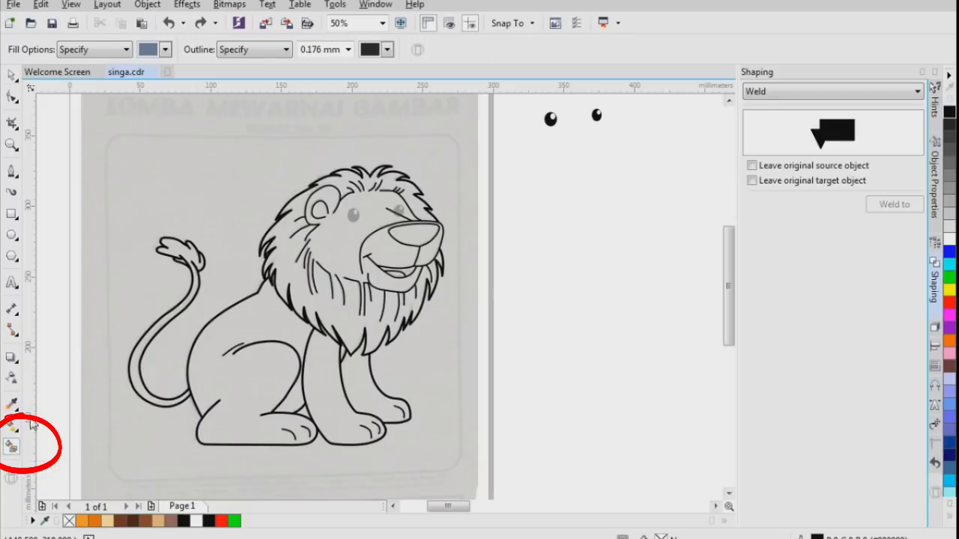
scroll(431, 296, "down", 2)
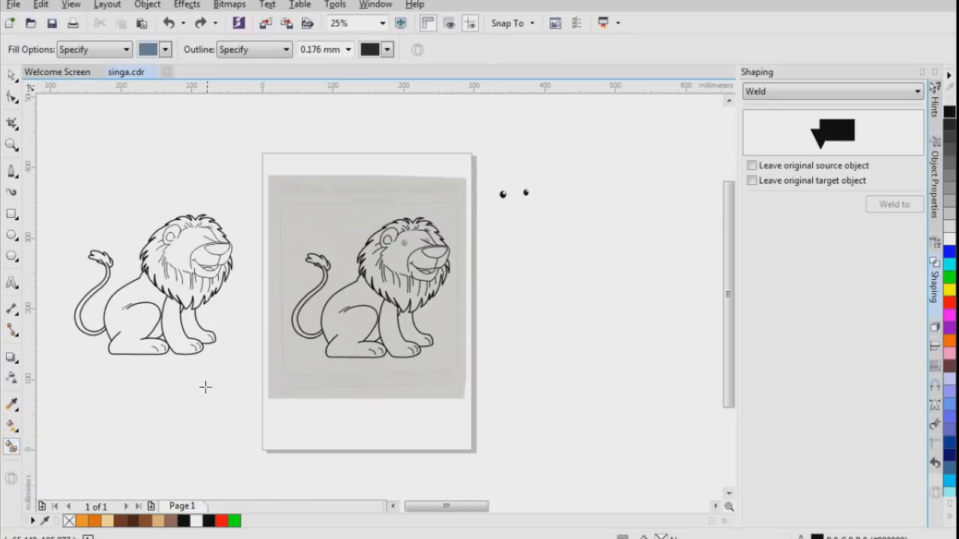
left_click(82, 520)
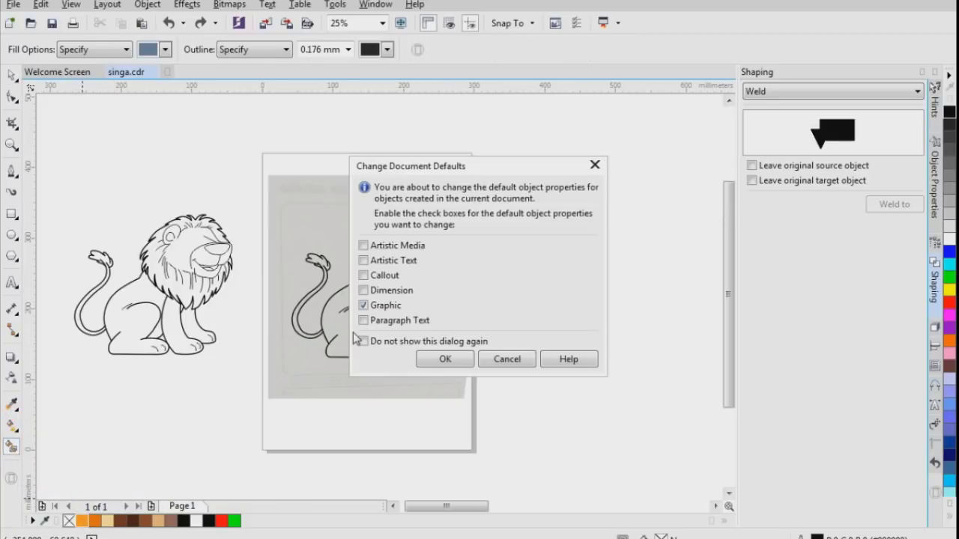
left_click(507, 360)
scroll(368, 339, "up", 2)
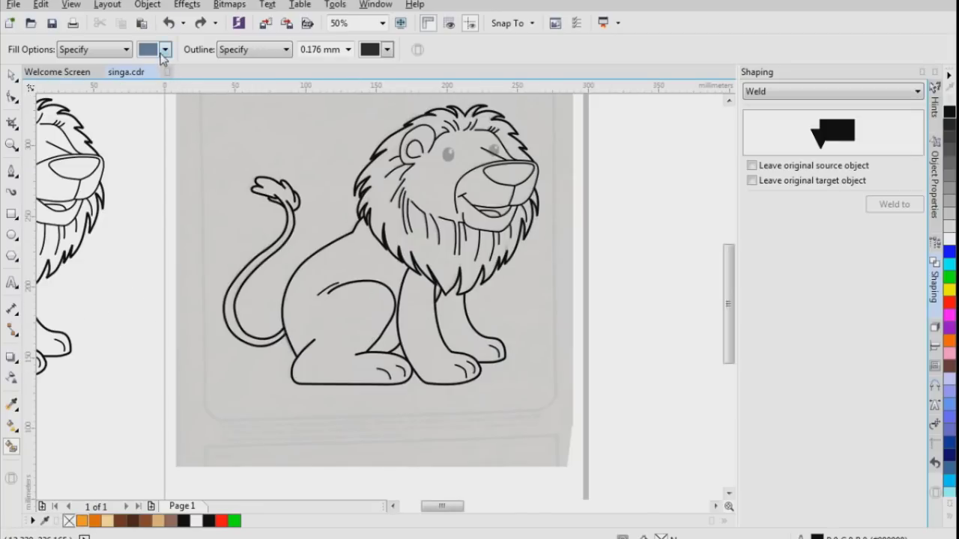
Step: Sample the document's light orange swatch as the Smart Fill colour and accept it as the default for Graphic objects
left_click(166, 50)
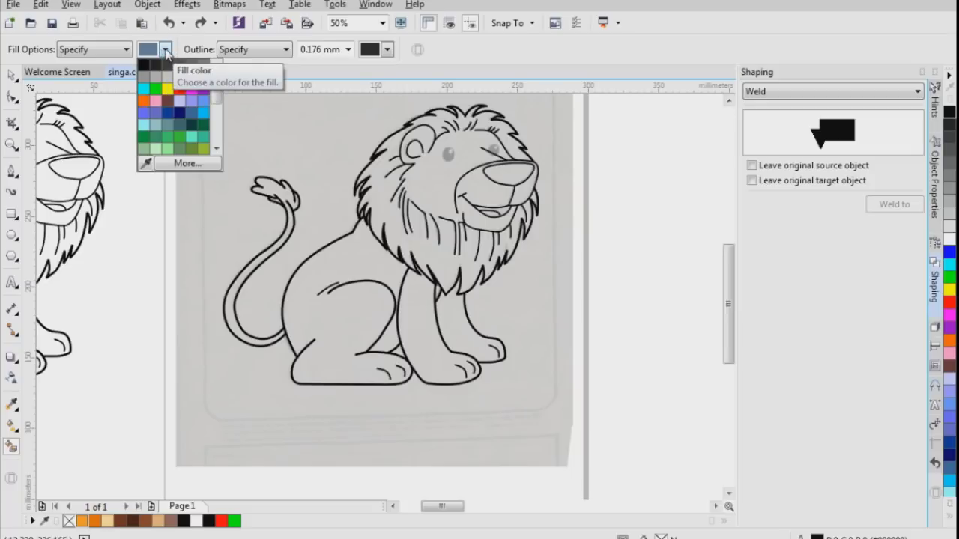
left_click(145, 160)
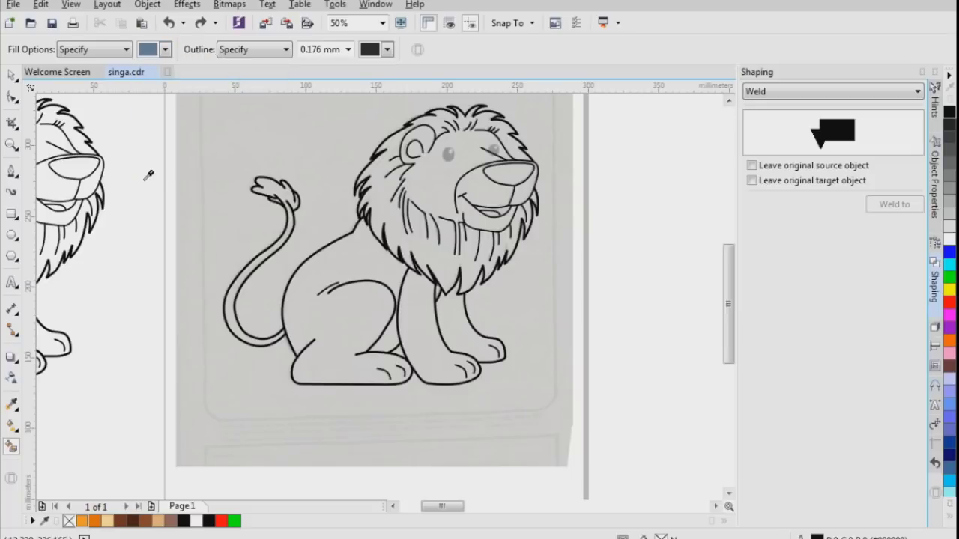
left_click(82, 521)
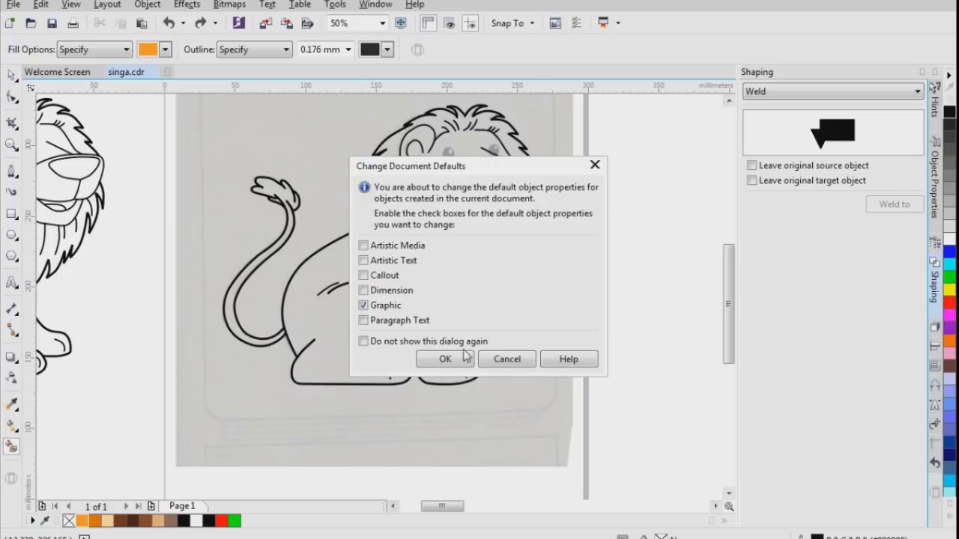
left_click(445, 359)
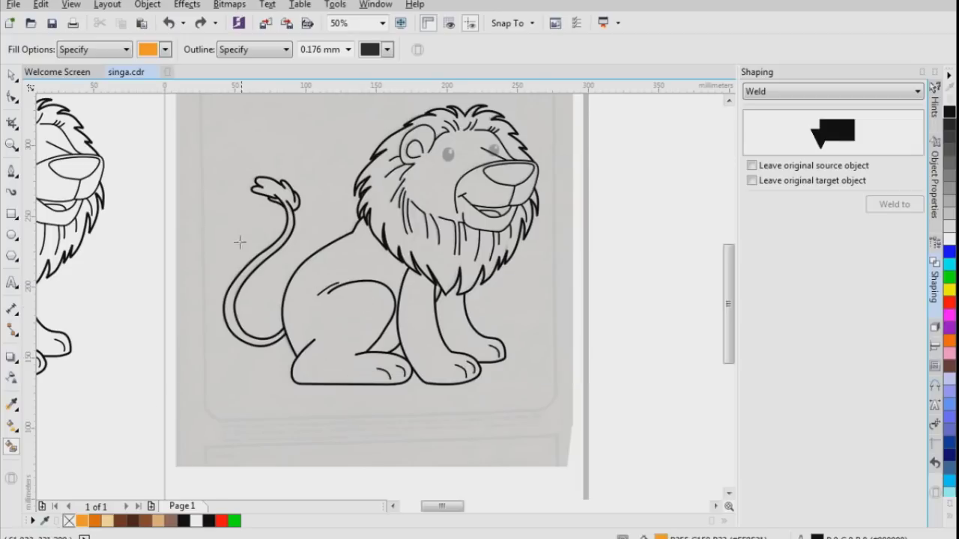
Step: Fill the lion's body, tail, both front legs and the small gap under the mane with orange using Smart Fill
left_click(317, 308)
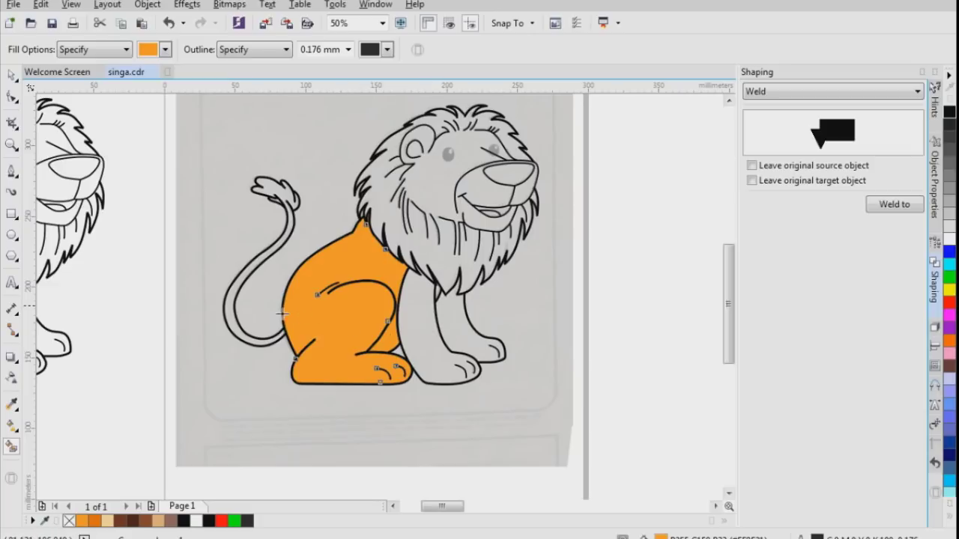
left_click(233, 314)
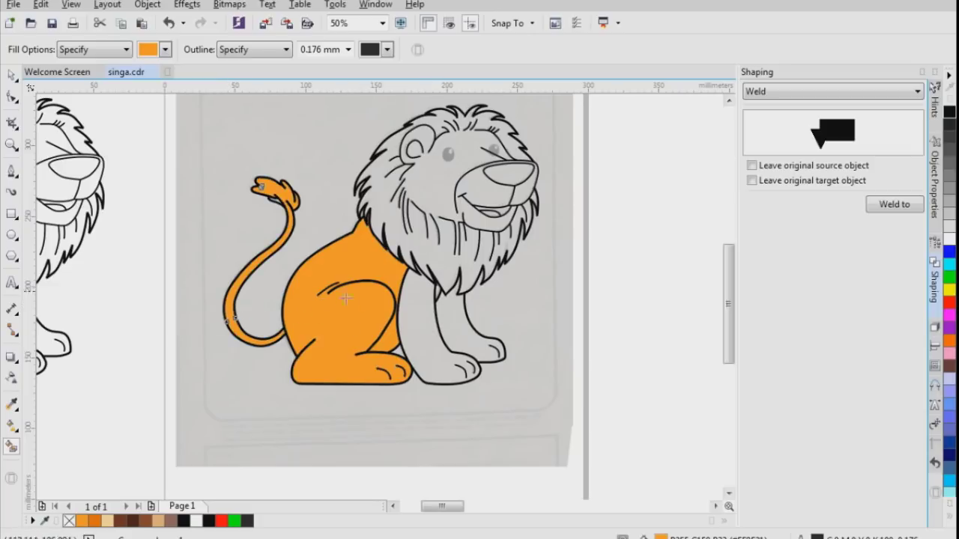
scroll(431, 314, "up", 2)
left_click(426, 332)
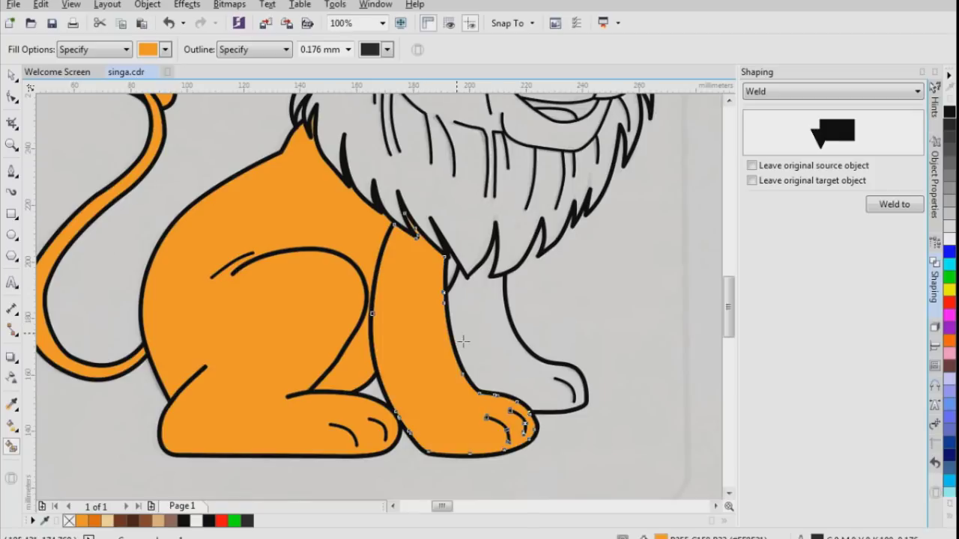
left_click(475, 334)
scroll(455, 275, "up", 2)
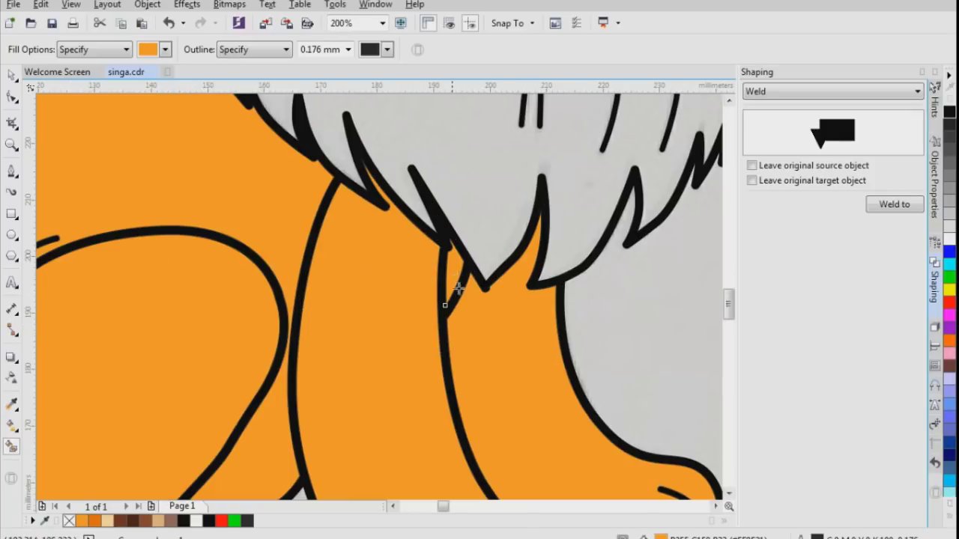
Step: Fill the lion's face and mane area with the same orange, leaving the nose and mouth opening unfilled
scroll(465, 327, "down", 2)
scroll(496, 323, "down", 1)
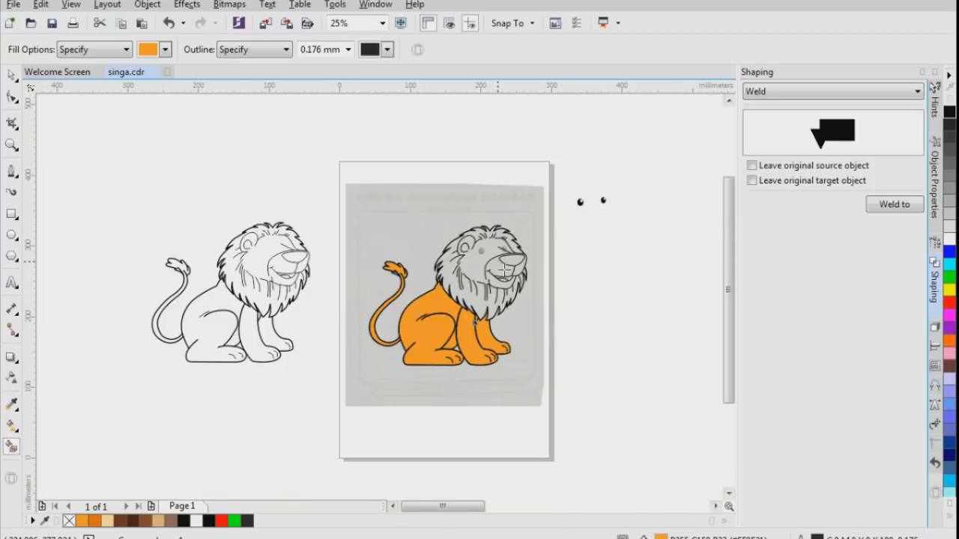
scroll(505, 268, "up", 2)
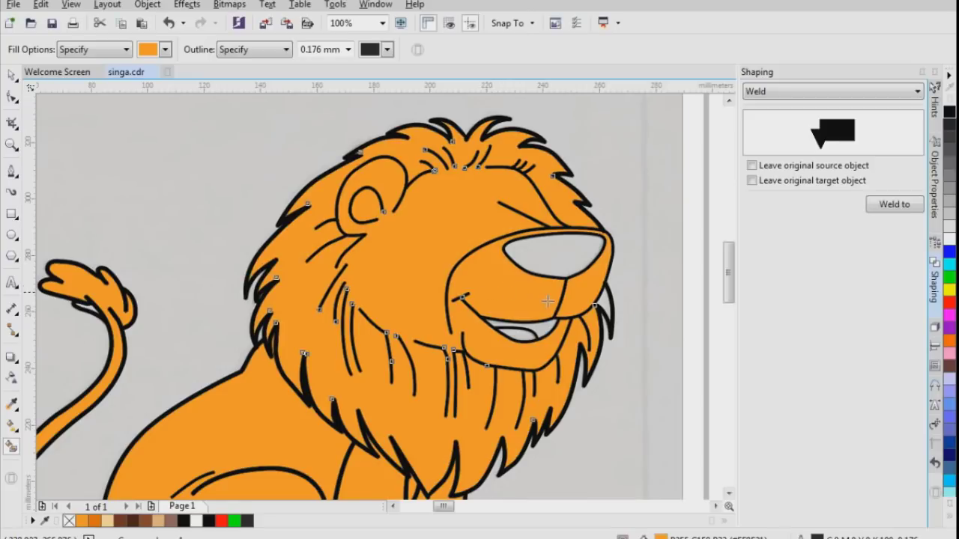
scroll(546, 299, "down", 2)
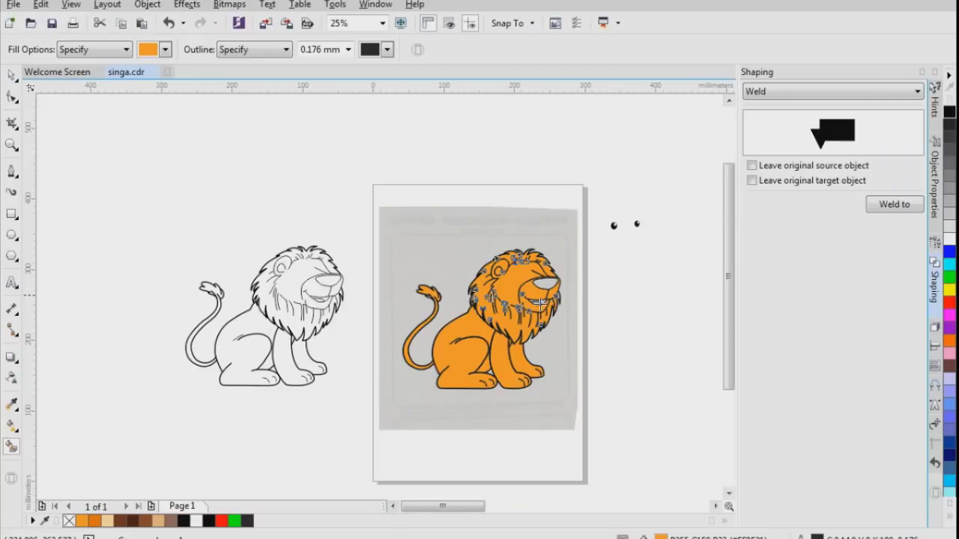
scroll(539, 302, "up", 2)
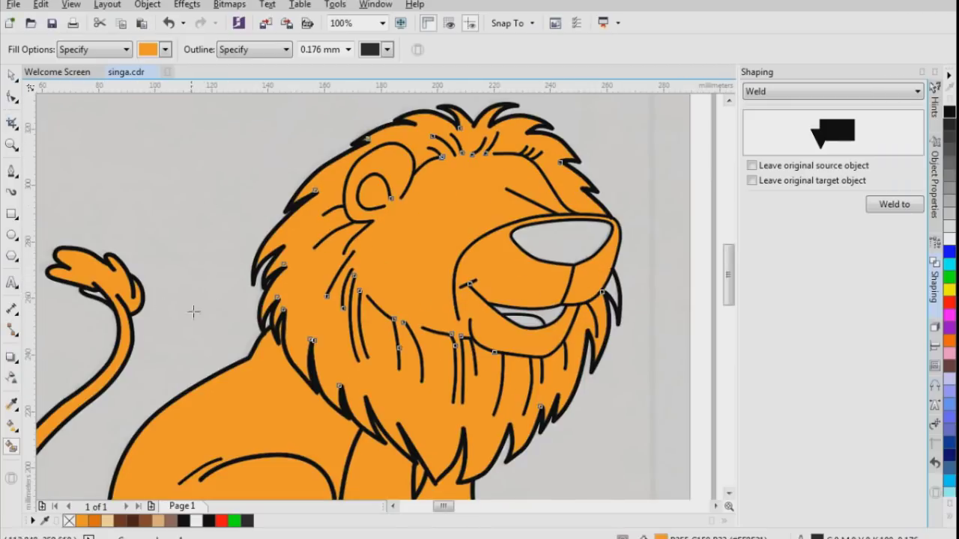
Step: Try recolouring the head fill dark brown (#441A0D), then undo the colour change
left_click(134, 520)
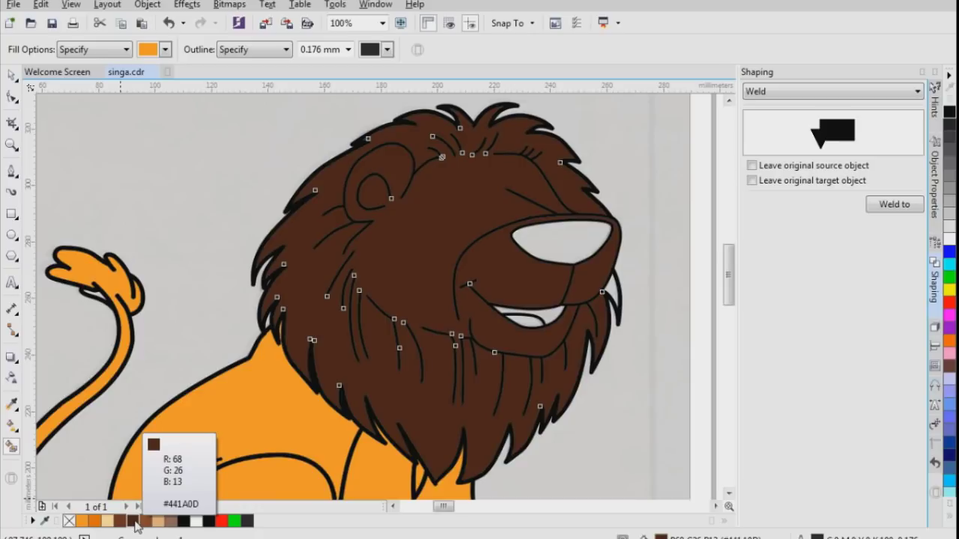
key("ctrl+z")
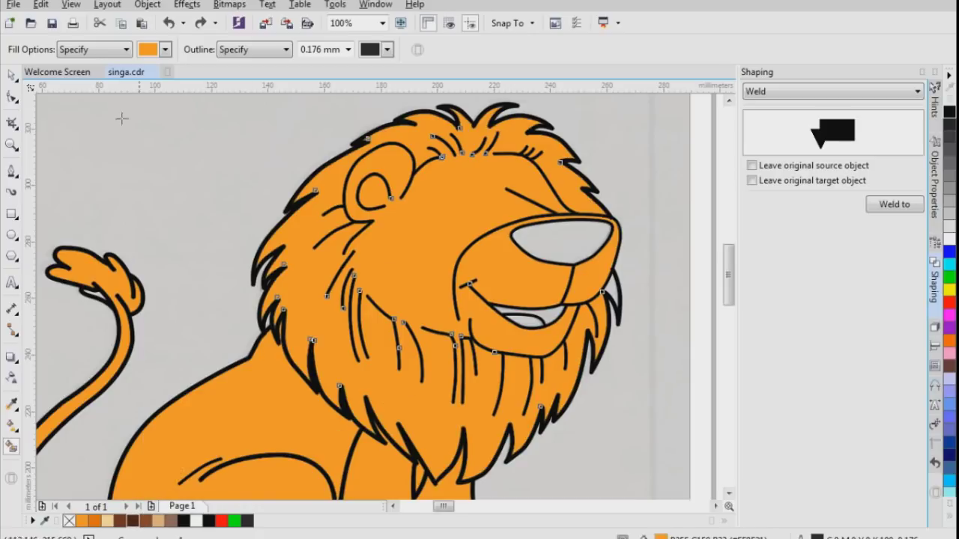
Step: Deselect the head fill and set dark brown (#441A0D) as the document's default fill for Graphic objects
left_click(11, 76)
scroll(310, 180, "down", 2)
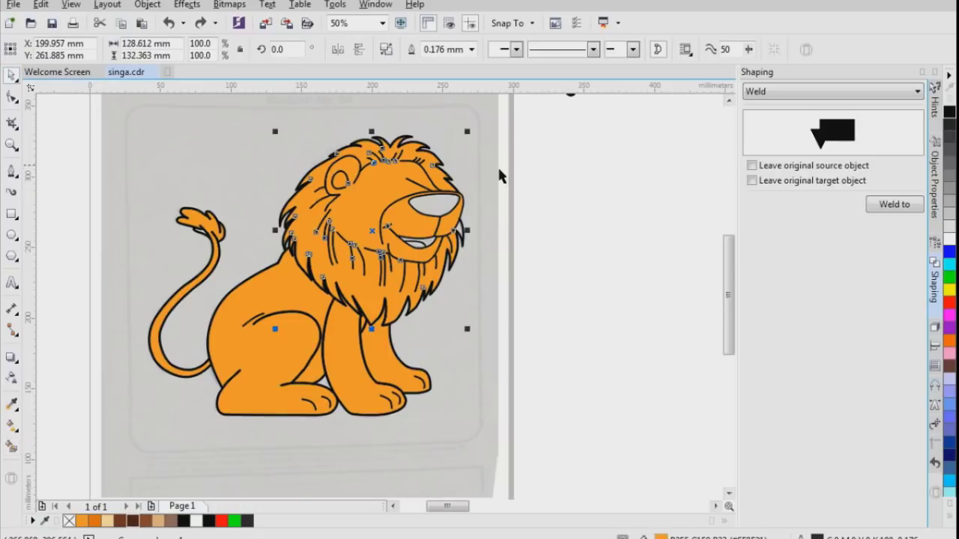
left_click(496, 184)
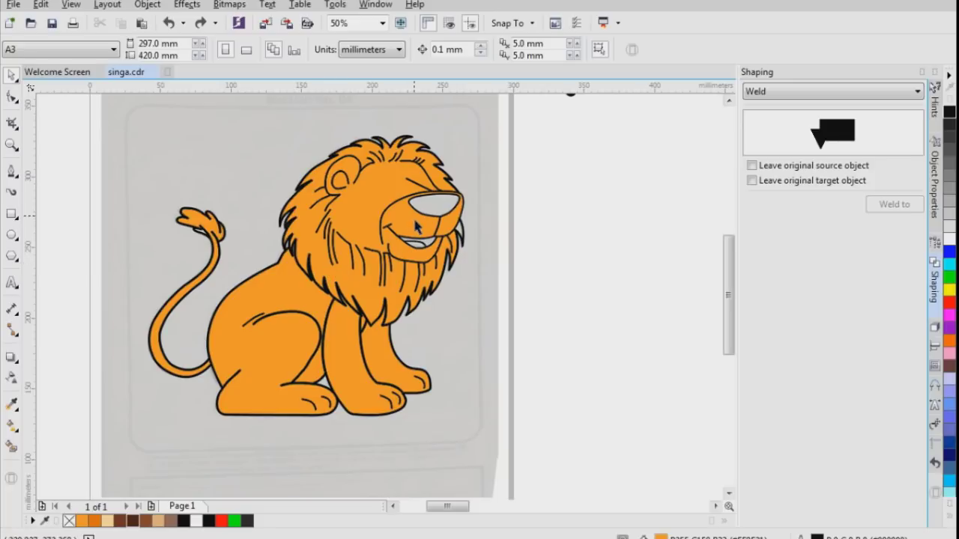
left_click(136, 522)
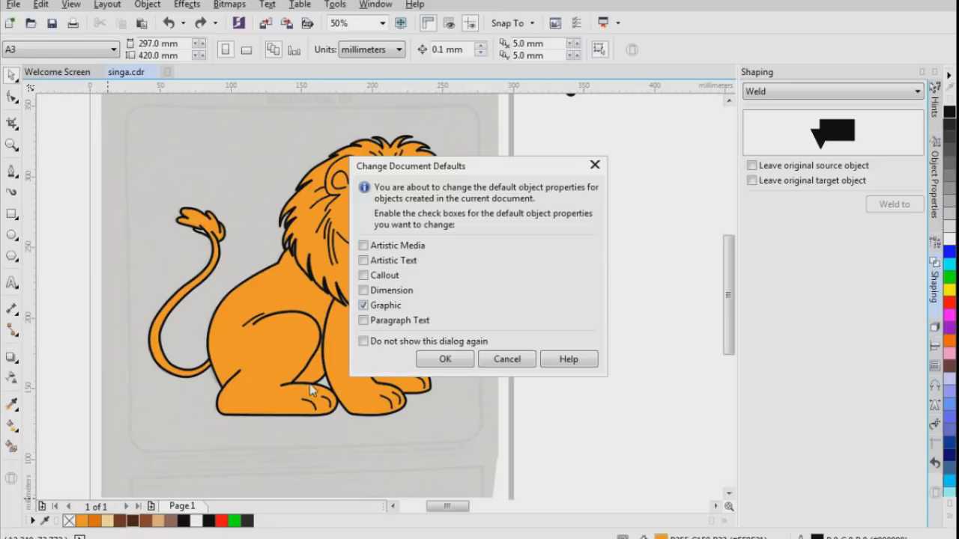
left_click(451, 360)
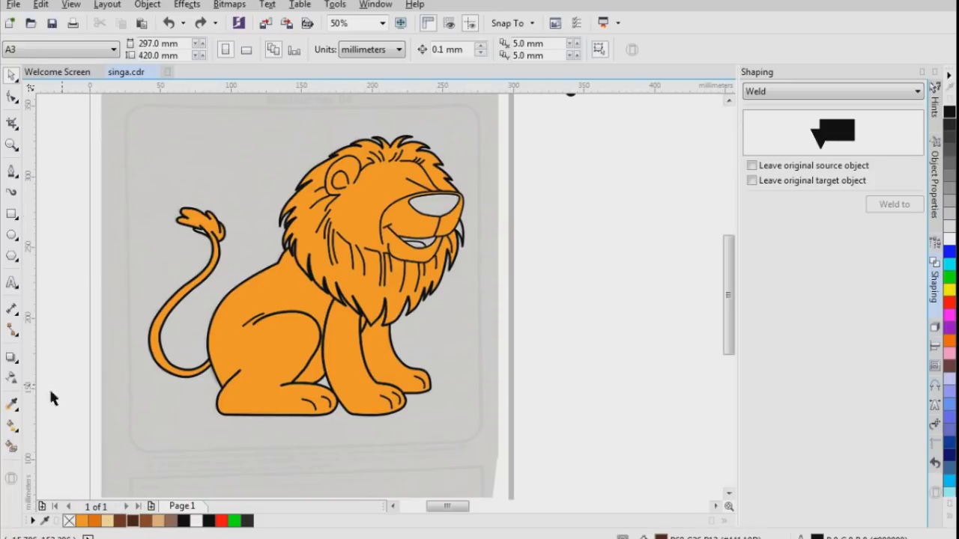
Step: Fill the lion's nose using Smart Fill and recolour it dark brown (#441A0D)
left_click(11, 447)
left_click(455, 215)
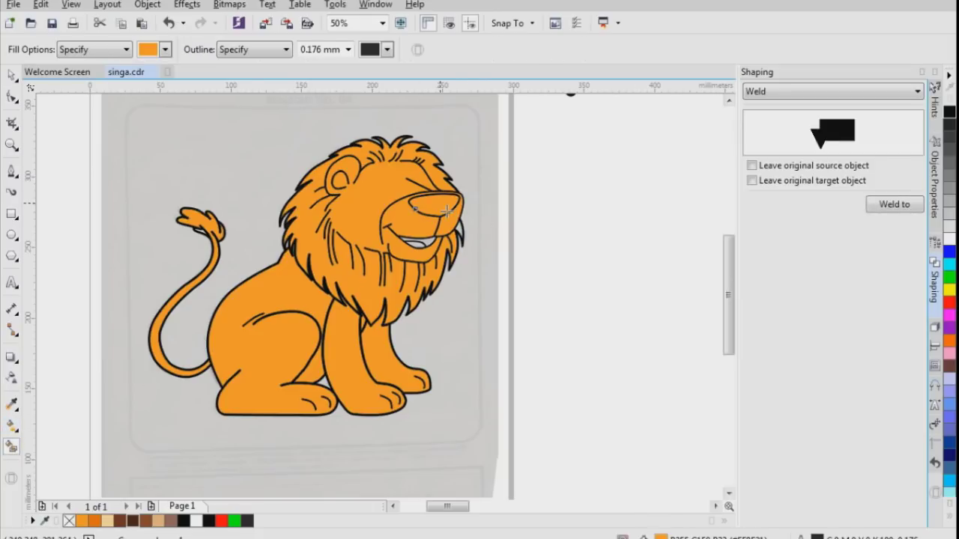
scroll(452, 216, "up", 2)
key("space")
left_click(458, 224)
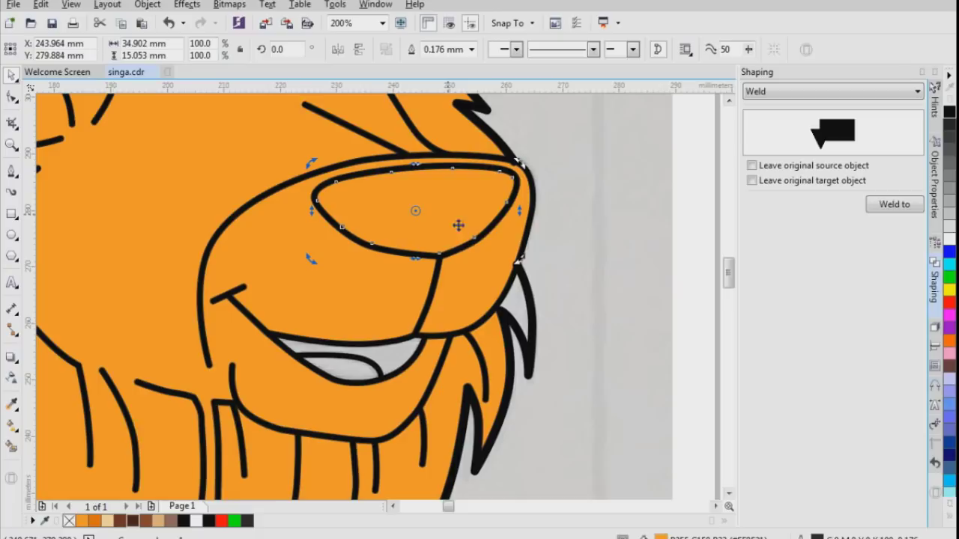
left_click(131, 521)
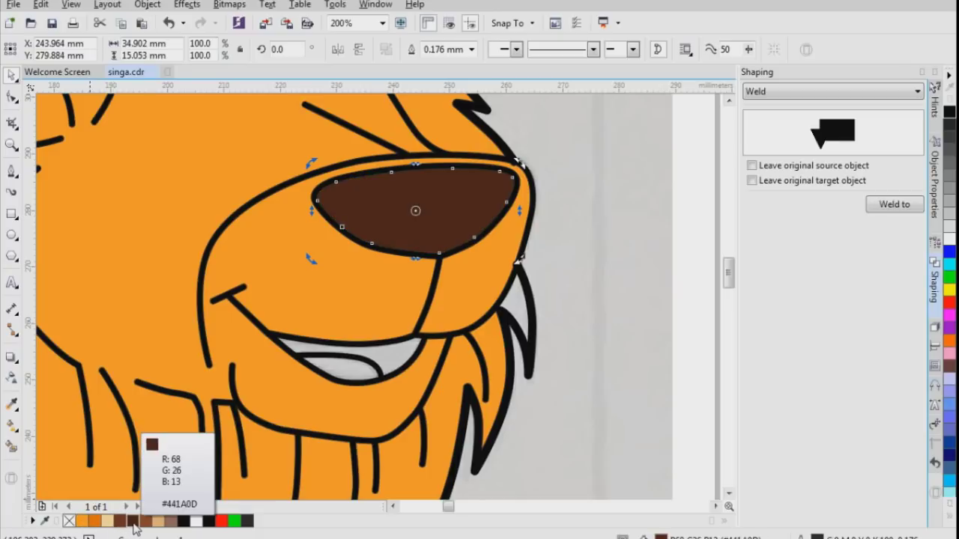
left_click(531, 262)
Step: Fill the mouth opening around the tongue using Smart Fill and recolour it dark brown (#441A0D)
scroll(519, 278, "down", 1)
scroll(471, 323, "up", 1)
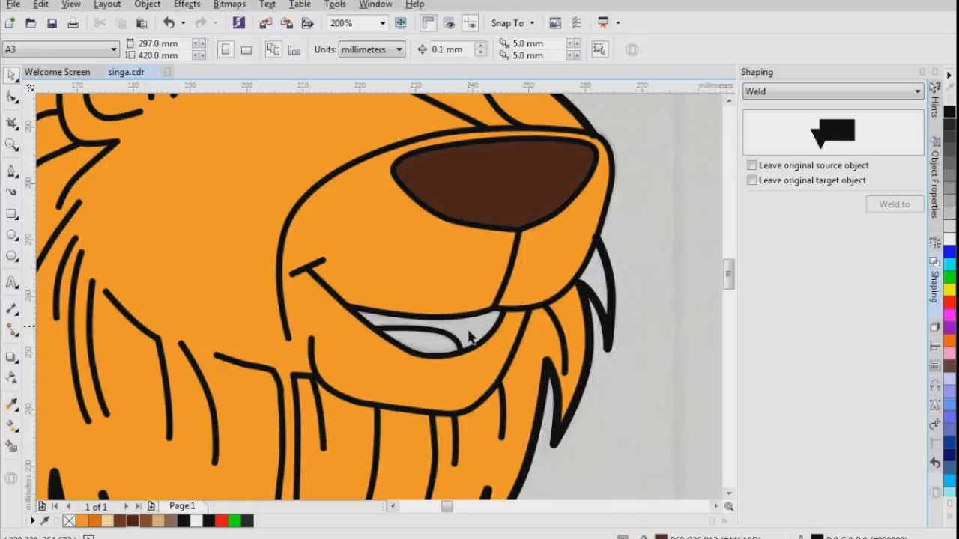
left_click(11, 448)
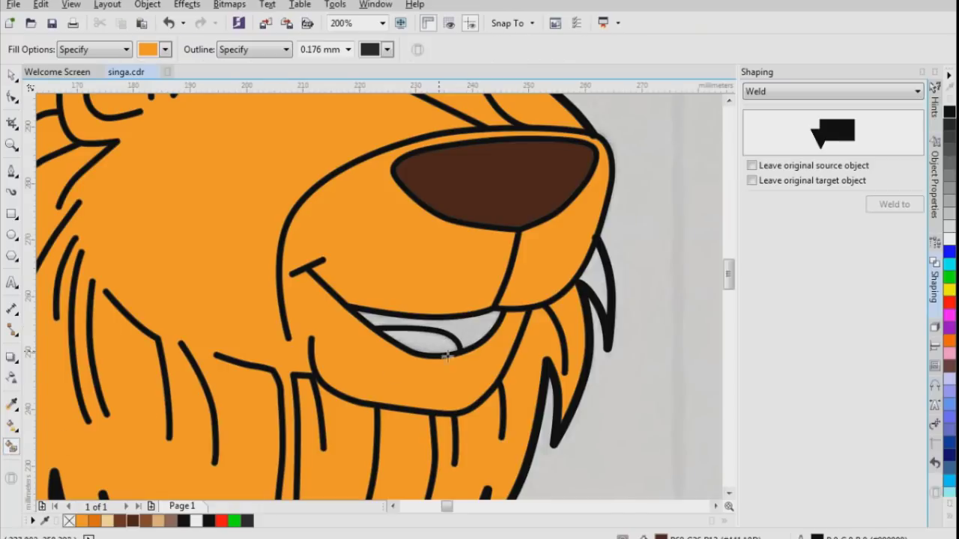
left_click(487, 341)
key("space")
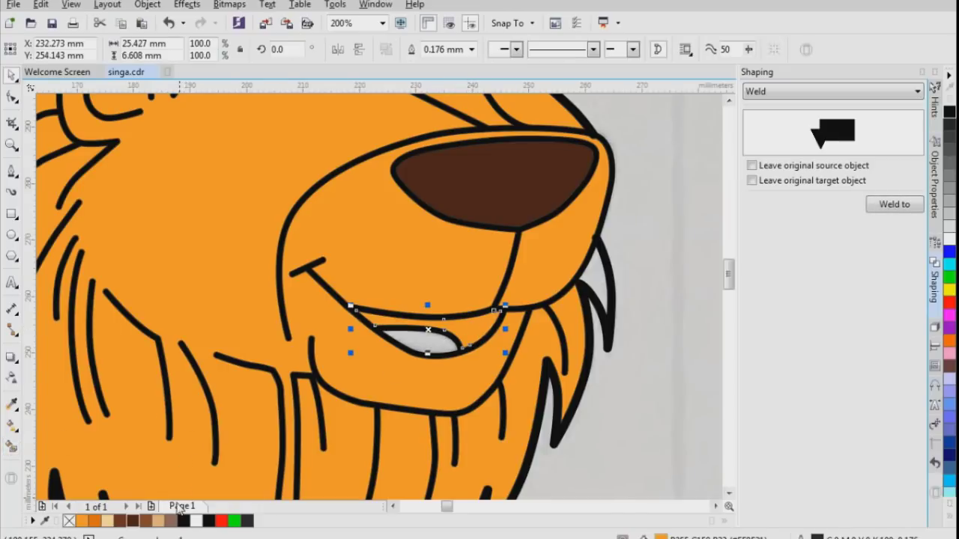
left_click(135, 521)
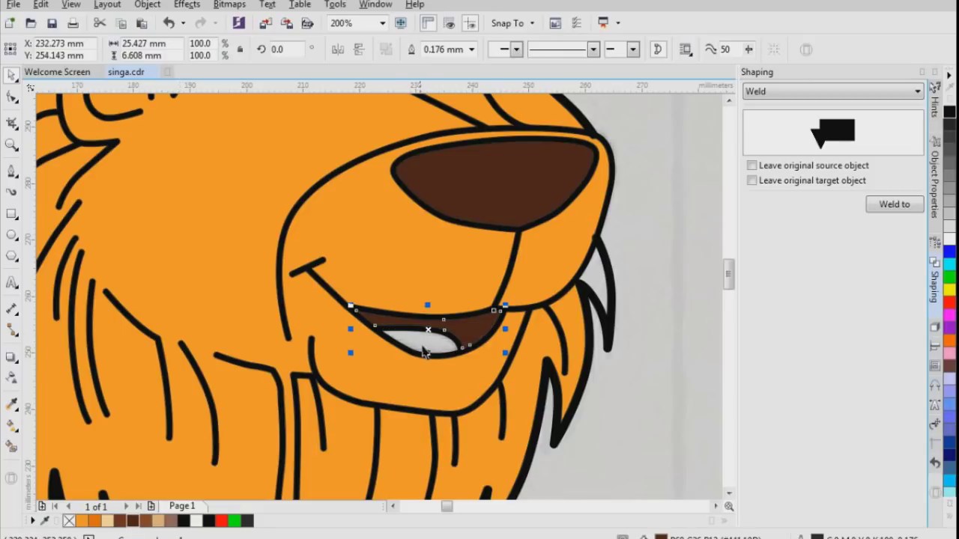
key("Escape")
Step: Fill the tongue using Smart Fill, try red and dark brown on it, and settle on a lighter reddish brown
left_click(11, 448)
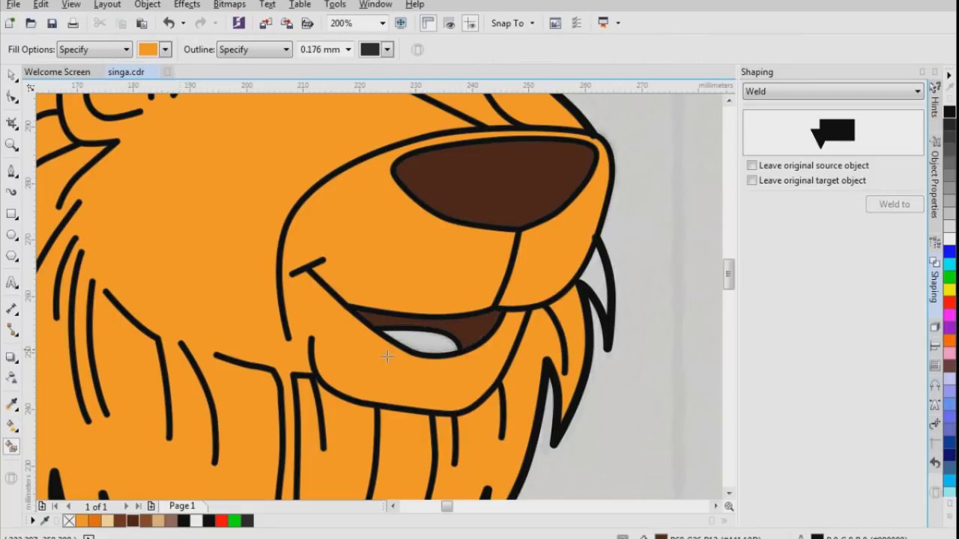
left_click(417, 349)
key("space")
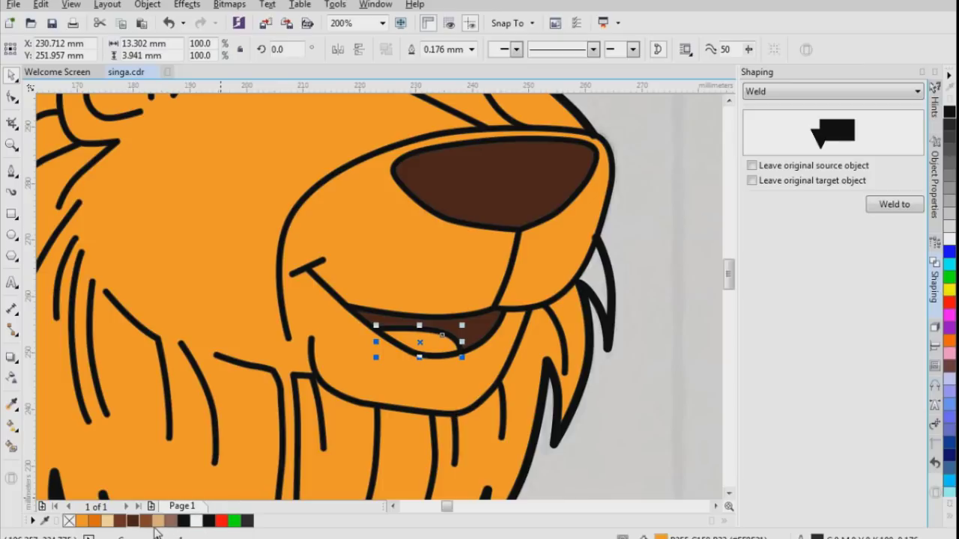
left_click(221, 521)
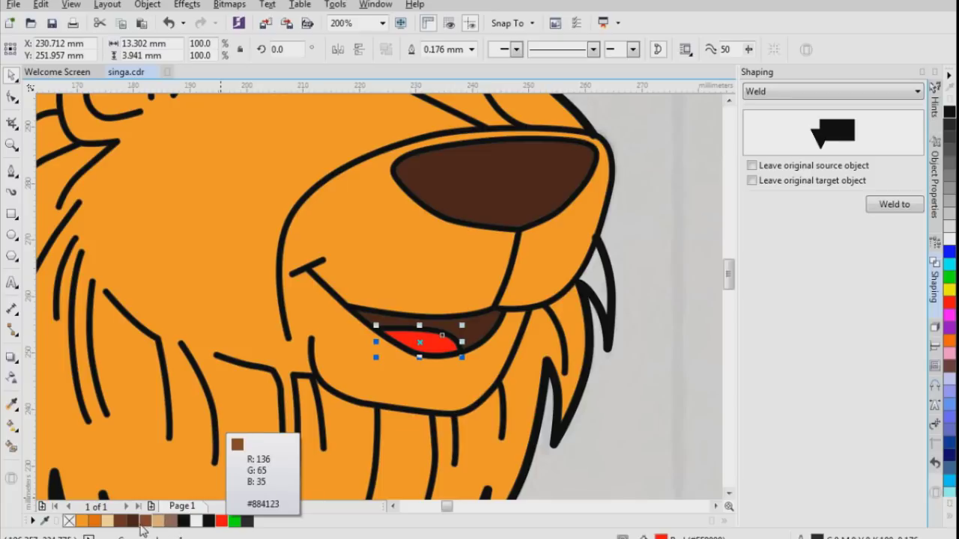
left_click(134, 522)
left_click(120, 521)
scroll(565, 329, "down", 2)
left_click(642, 245)
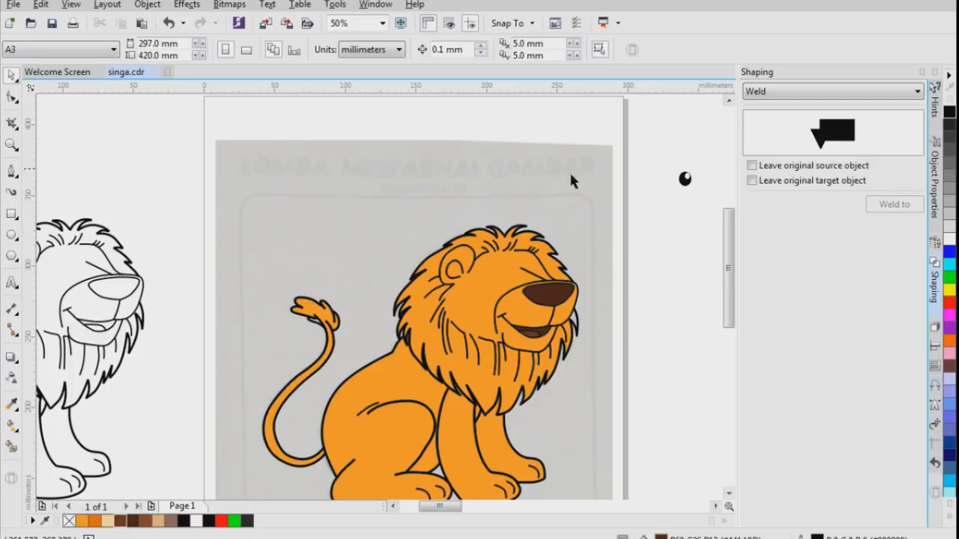
Step: Move the grouped pair of eyes from beside the page onto the lion's face, just above the muzzle
scroll(570, 179, "down", 1)
scroll(652, 155, "up", 1)
left_click_drag(575, 239, 576, 239)
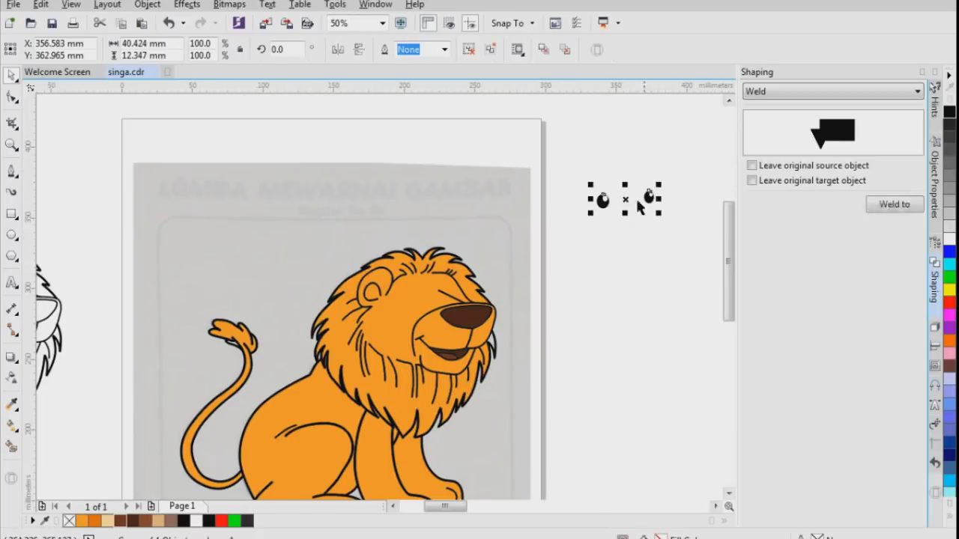
left_click_drag(649, 197, 468, 300)
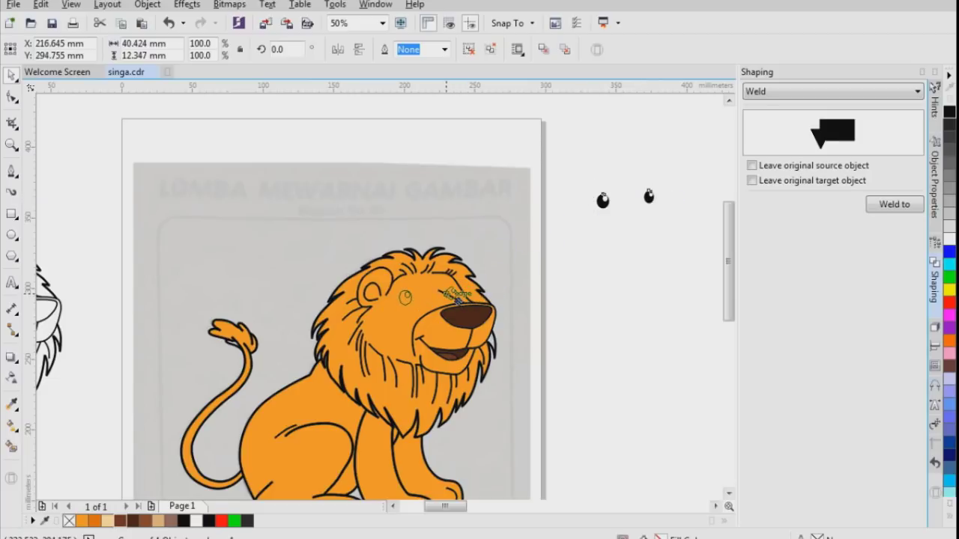
scroll(468, 300, "up", 2)
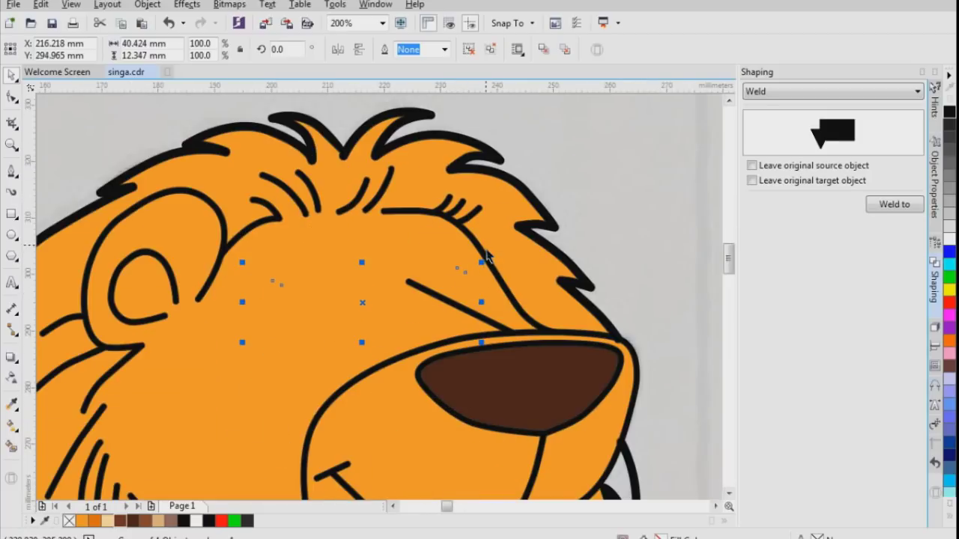
scroll(469, 279, "up", 1)
left_click_drag(467, 278, 451, 264)
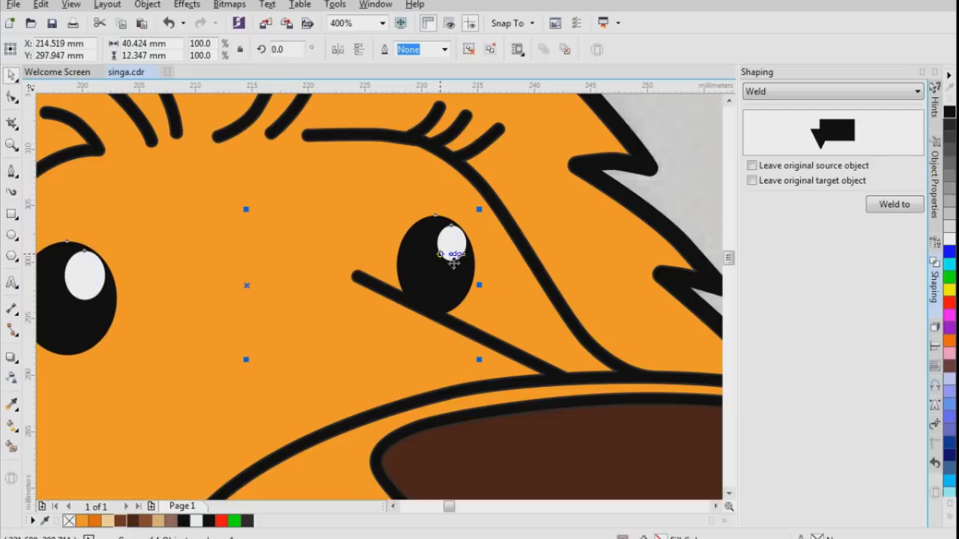
scroll(472, 247, "down", 1)
key("Escape")
Step: Examine up close the edges of the black linework beside the lion's eye and at the top of the mane
scroll(491, 251, "up", 2)
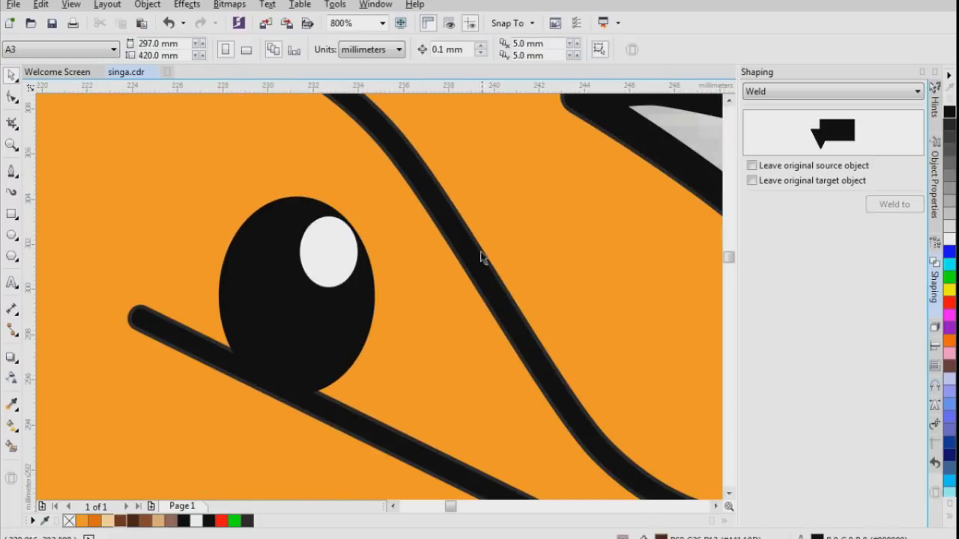
left_click(475, 258)
scroll(467, 247, "down", 1)
scroll(465, 240, "up", 3)
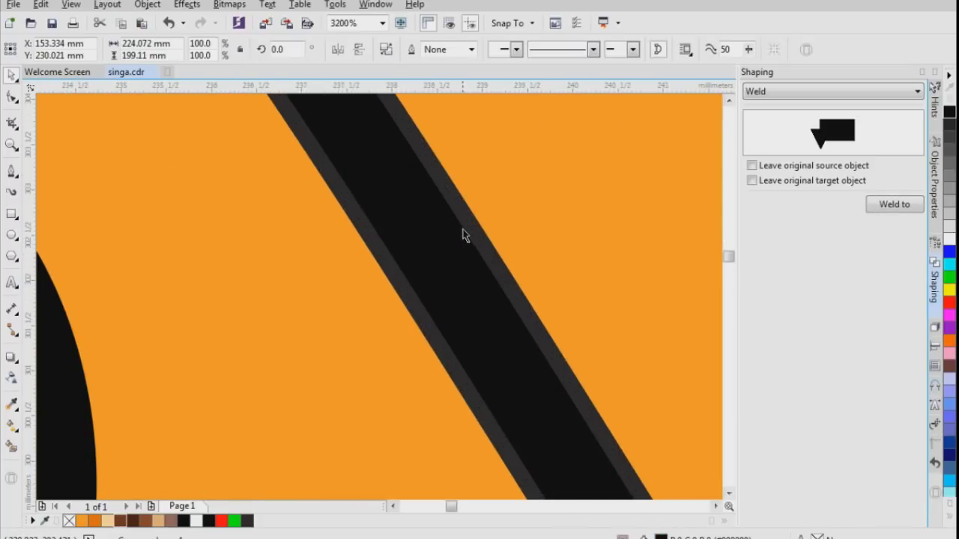
scroll(481, 264, "down", 1)
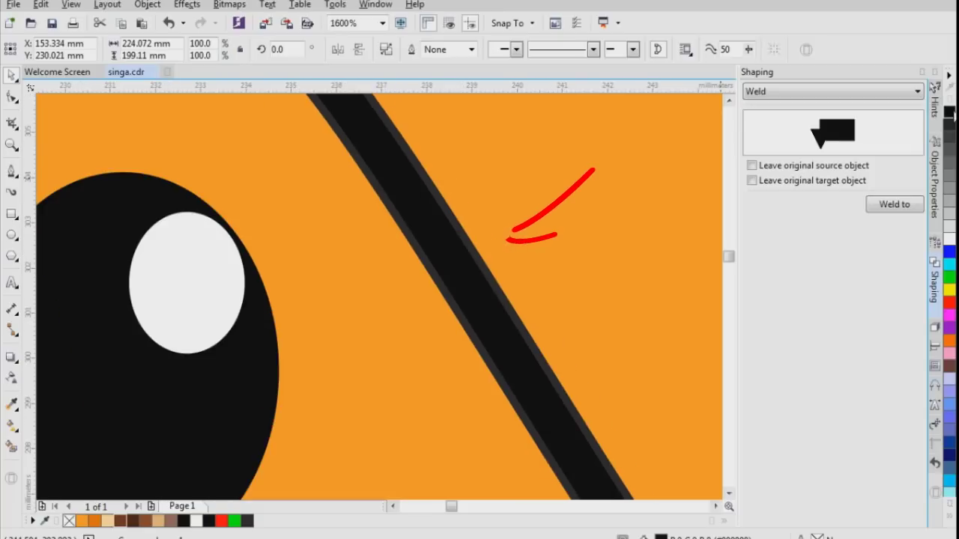
left_click(949, 515)
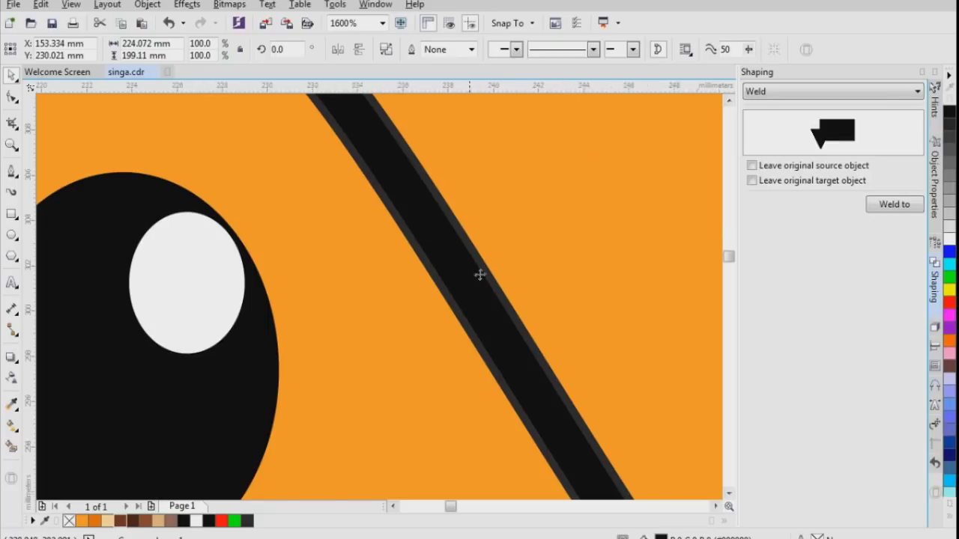
scroll(479, 274, "down", 6)
scroll(422, 197, "up", 4)
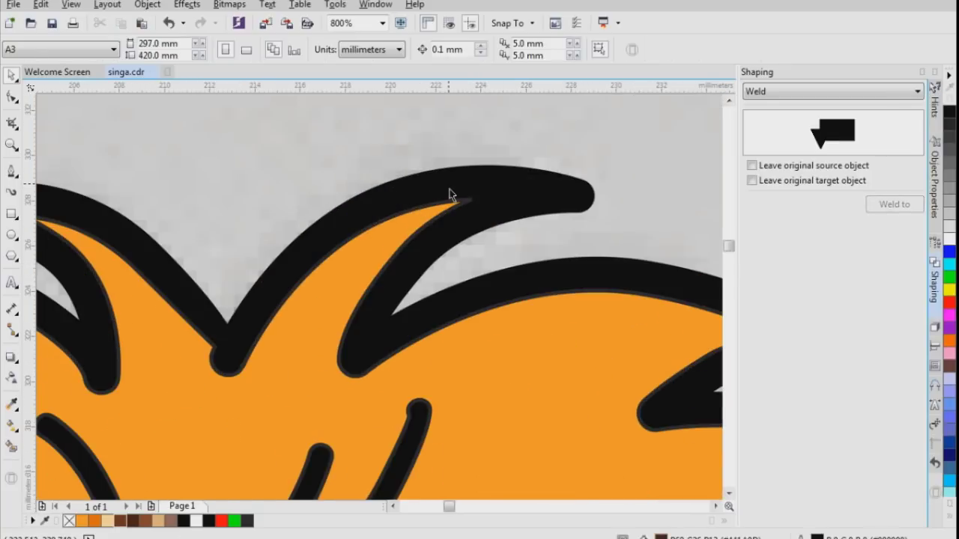
Step: Remove the outline from the orange fill of the lion's head and mane
left_click(458, 197)
scroll(458, 197, "down", 2)
scroll(486, 265, "down", 3)
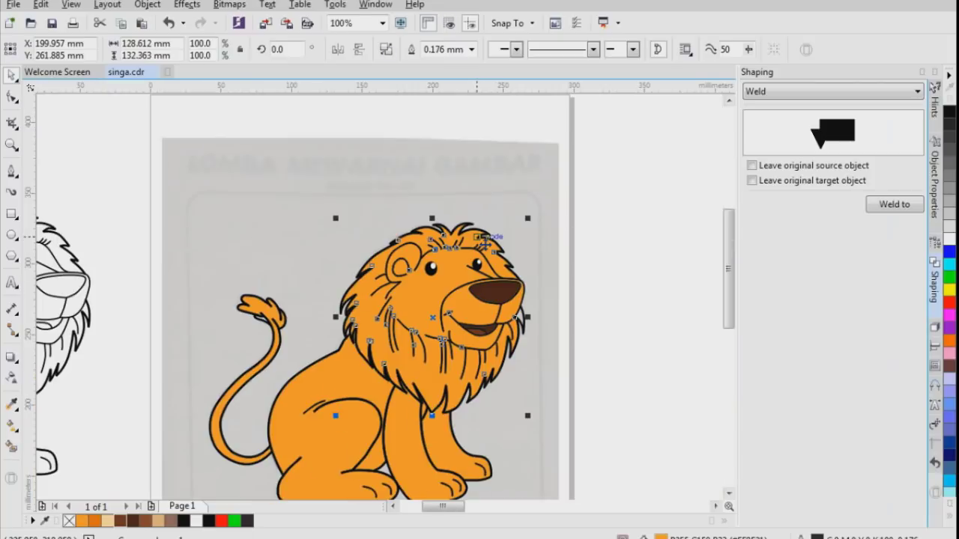
scroll(458, 299, "up", 3)
scroll(457, 308, "up", 1)
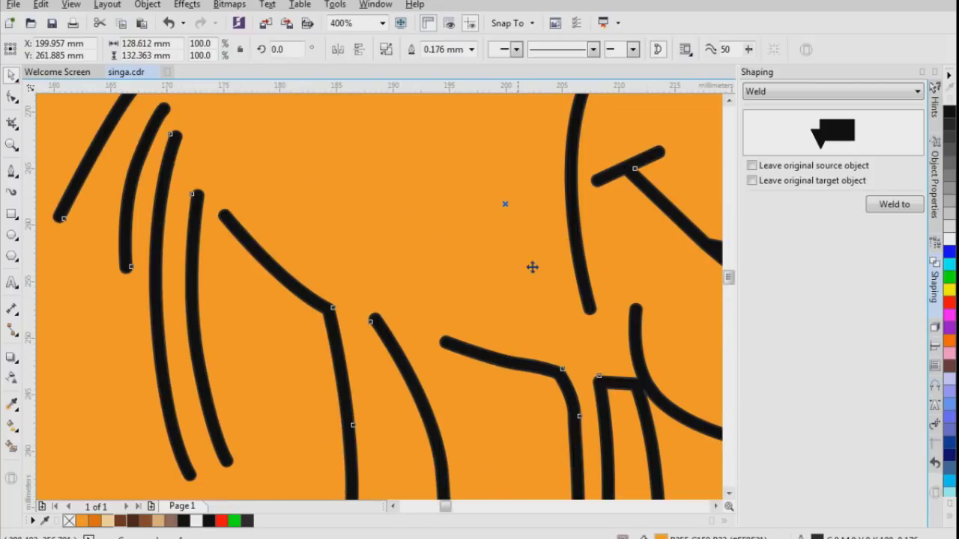
left_click(950, 523)
right_click(898, 101)
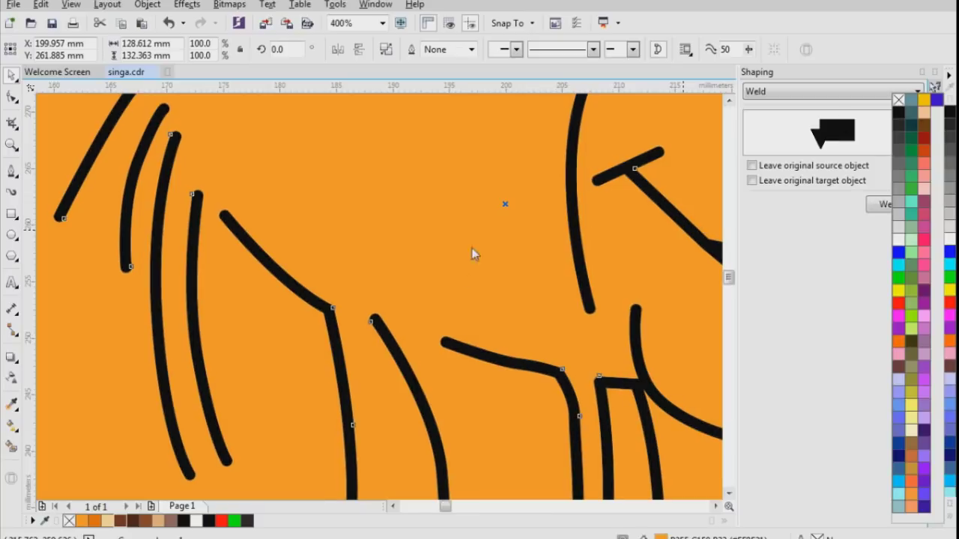
Step: Remove the outlines from the orange fills of both front legs
scroll(491, 283, "down", 5)
scroll(524, 288, "up", 2)
left_click(509, 297)
scroll(508, 297, "up", 1)
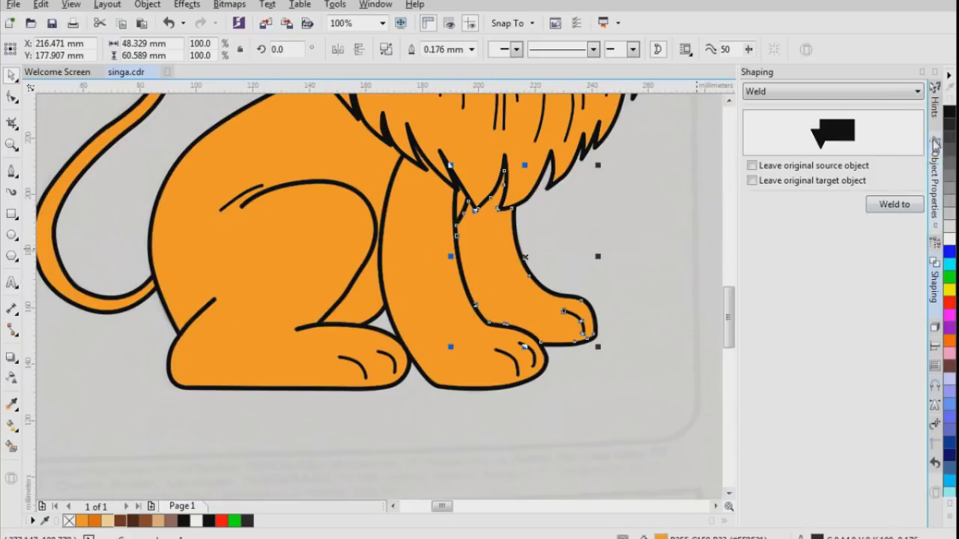
right_click(69, 521)
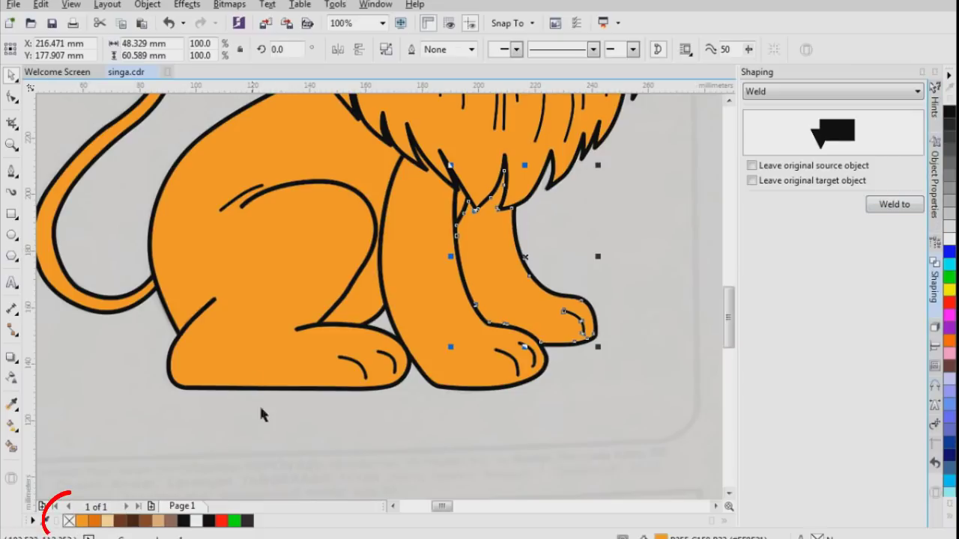
left_click(395, 298)
right_click(69, 521)
Step: Remove the outlines from the orange fills of the body, the tail and the small gap under the mane
left_click(273, 186)
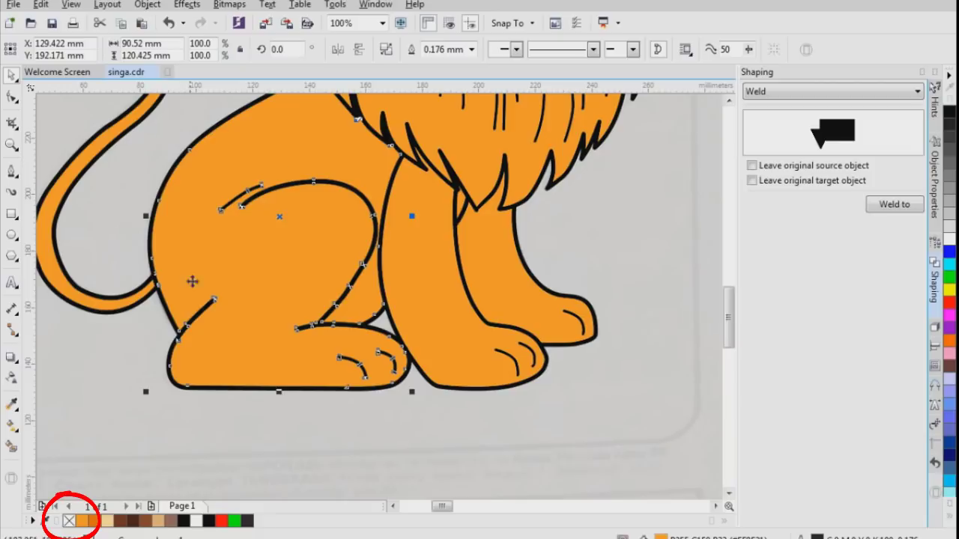
right_click(69, 521)
left_click(105, 303)
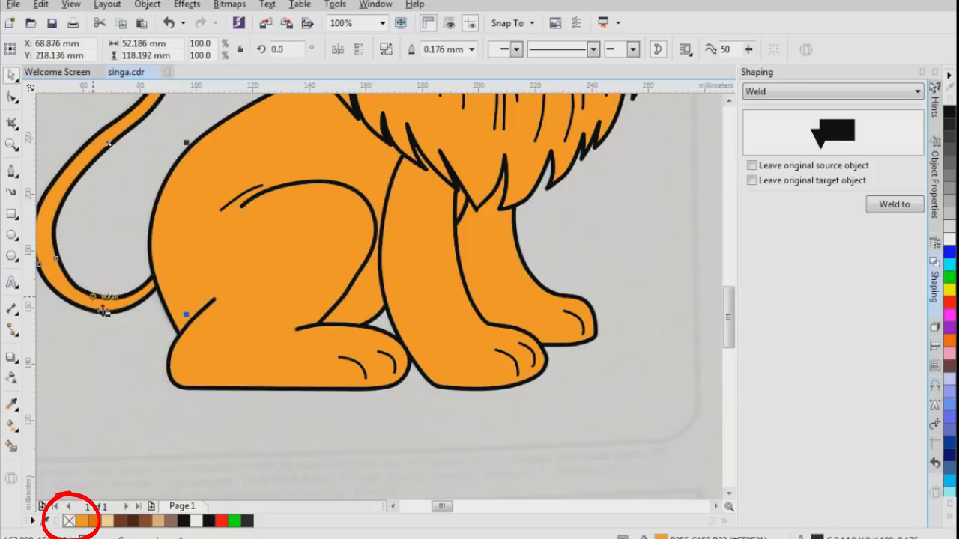
right_click(69, 521)
left_click(184, 413)
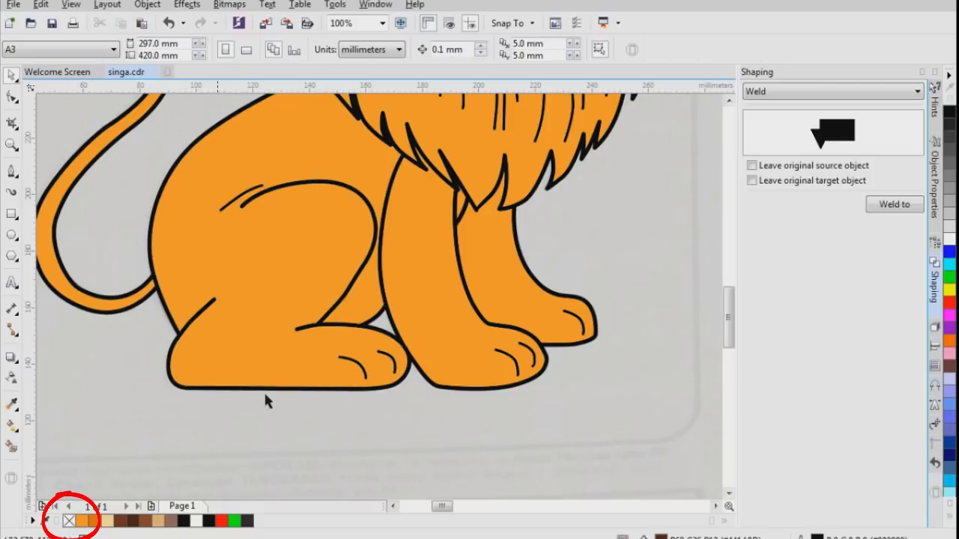
scroll(483, 223, "up", 3)
left_click(484, 224)
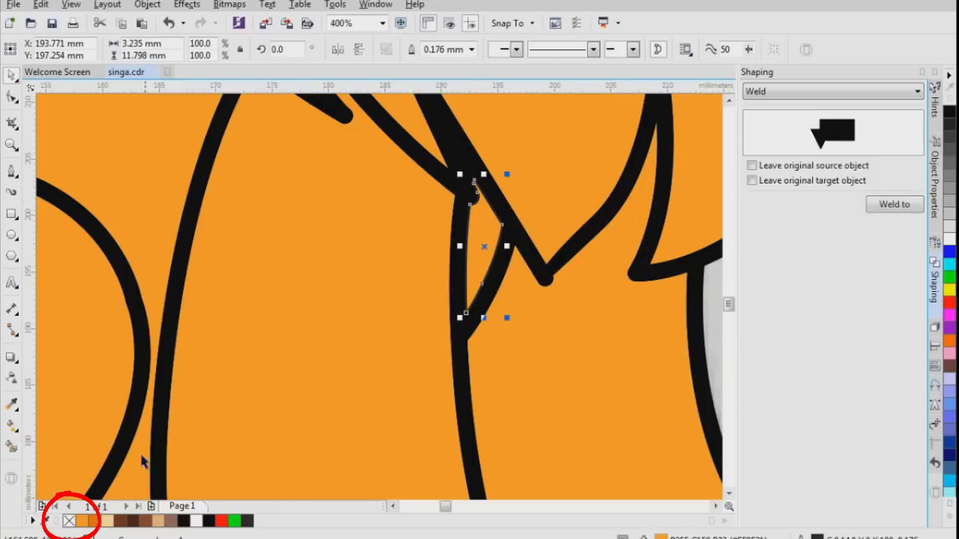
Step: Check the tail's fill and the overall coloured lion for missed areas, then clear the selection
scroll(405, 427, "down", 4)
scroll(322, 388, "up", 3)
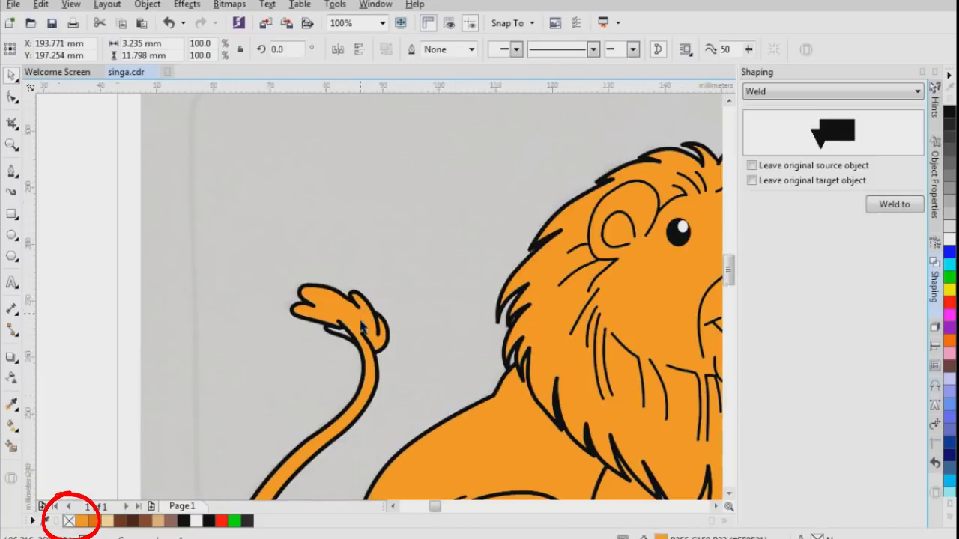
scroll(368, 313, "up", 1)
left_click(370, 323)
scroll(370, 345, "up", 3)
scroll(370, 374, "down", 4)
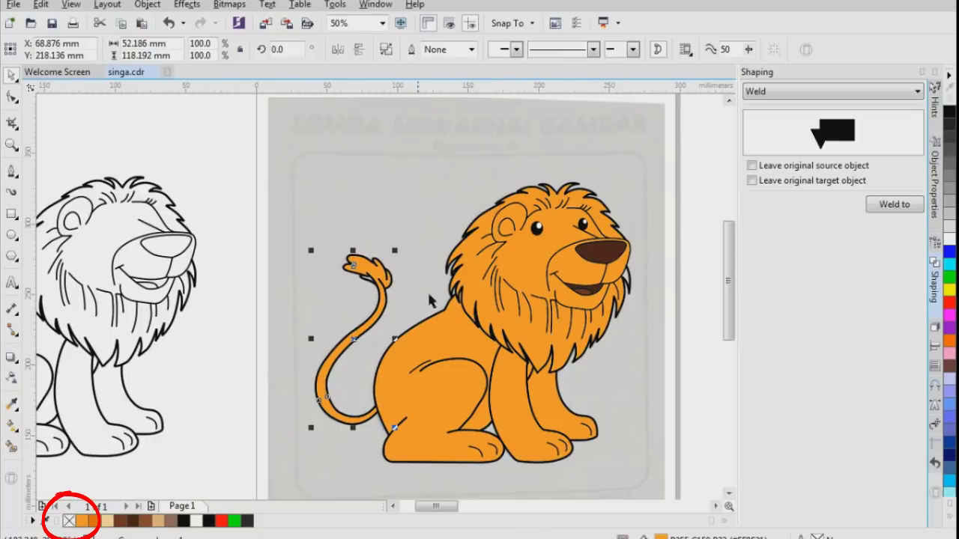
scroll(554, 360, "up", 2)
scroll(547, 352, "down", 3)
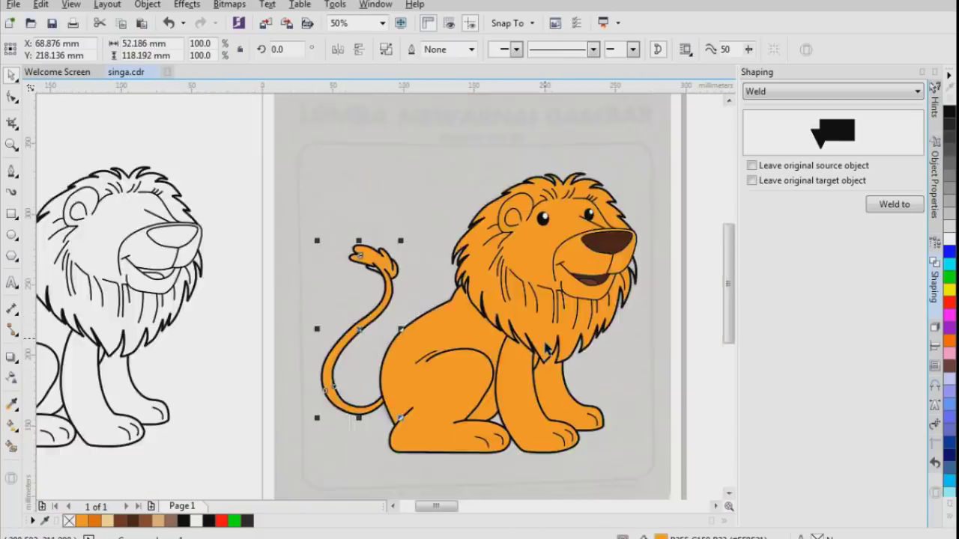
left_click(633, 288)
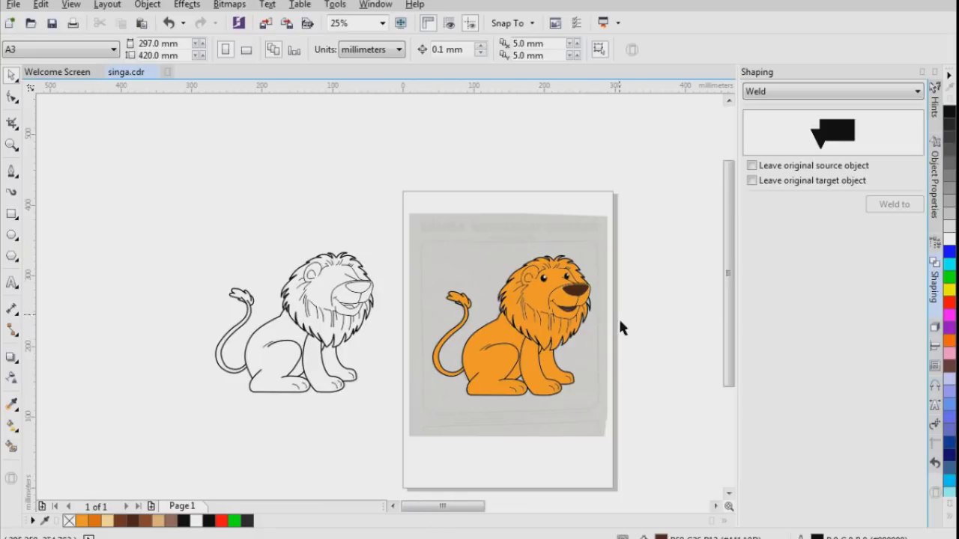
Step: Smart Fill the unfilled mane tuft beside the muzzle with orange and remove the new fill's outline
scroll(619, 319, "up", 6)
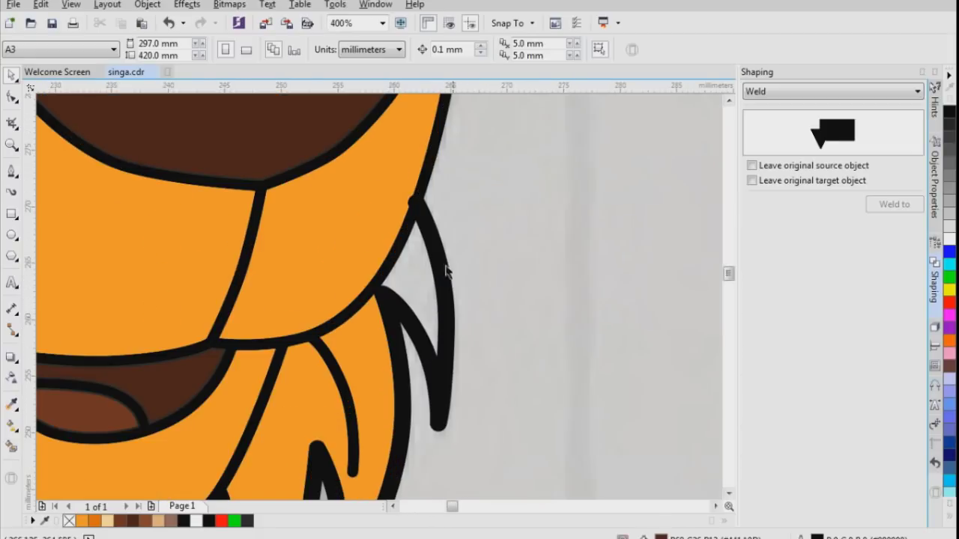
left_click(11, 446)
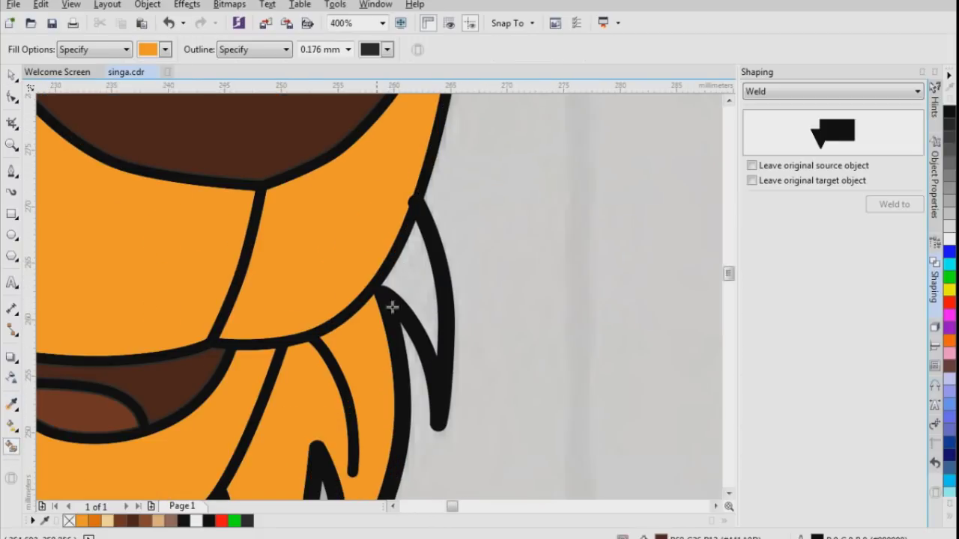
left_click(437, 284)
key("space")
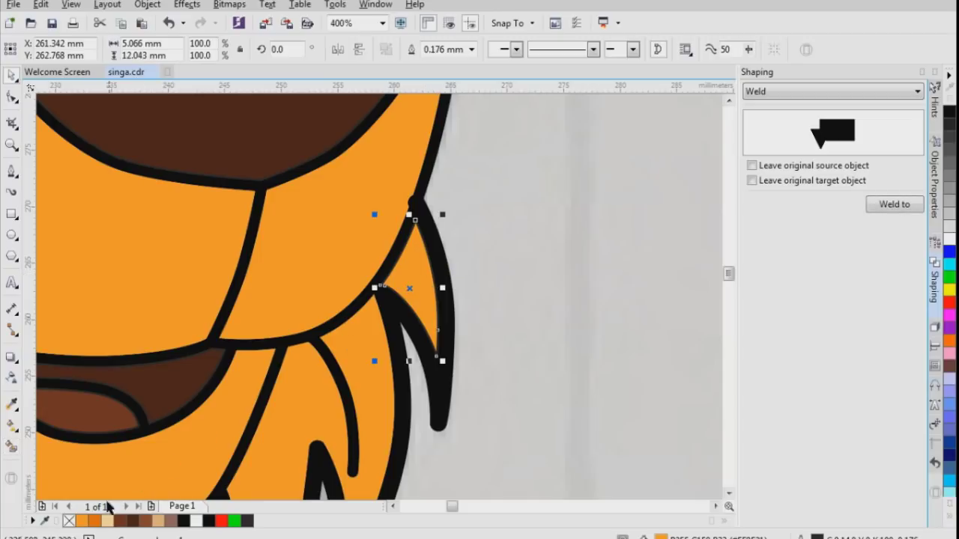
right_click(73, 520)
key("Escape")
scroll(510, 238, "down", 4)
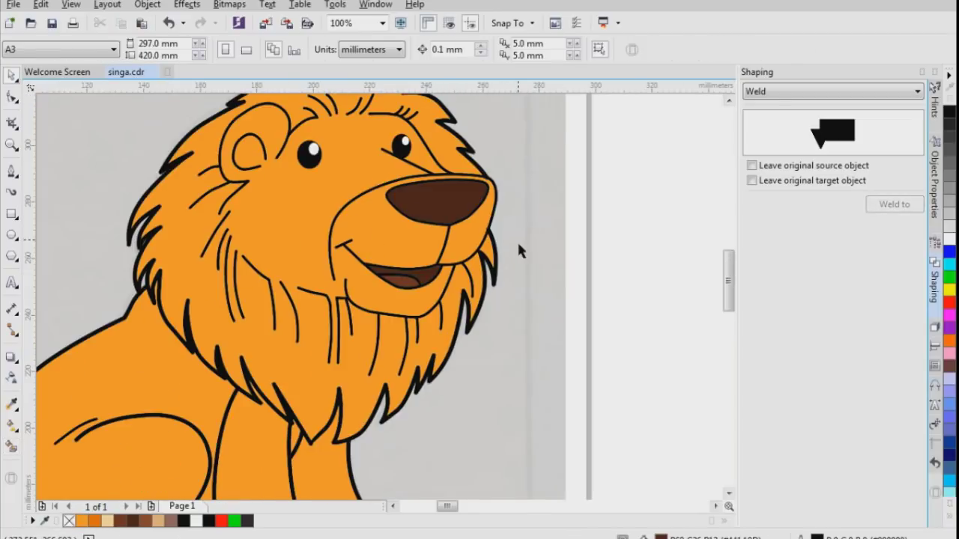
scroll(525, 244, "down", 1)
scroll(446, 246, "up", 1)
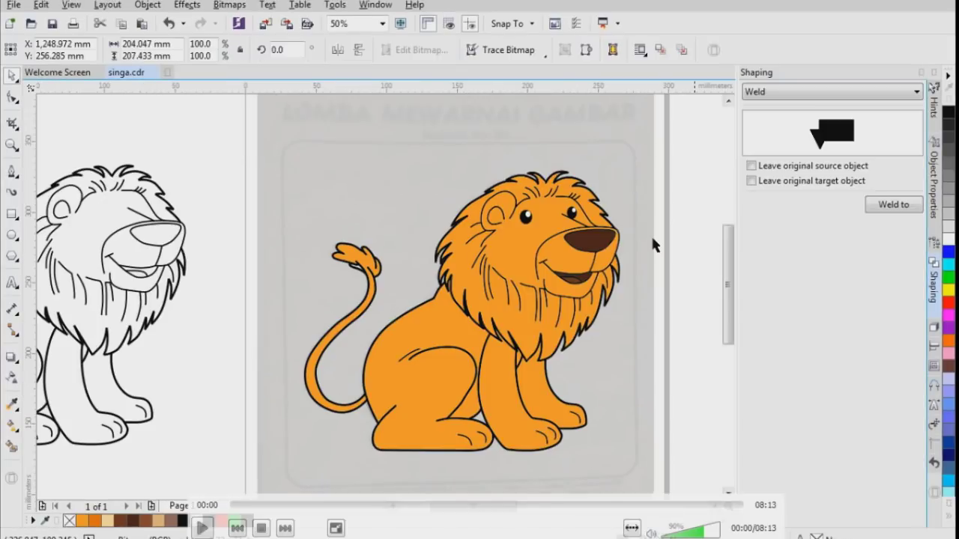
Step: Place a copy of the grouped eyes on the face of the uncoloured line-art lion
left_click_drag(548, 223, 501, 234)
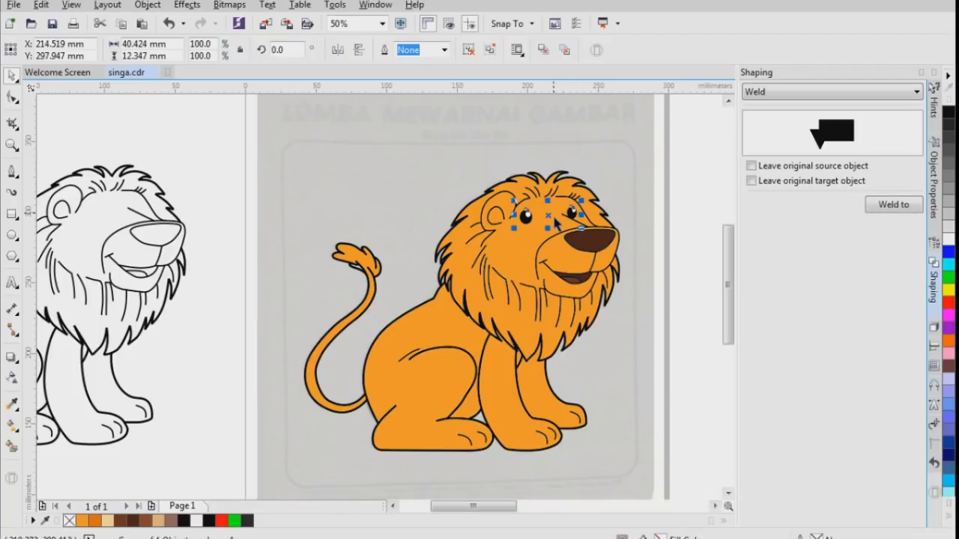
left_click_drag(560, 223, 109, 219)
left_click(162, 154)
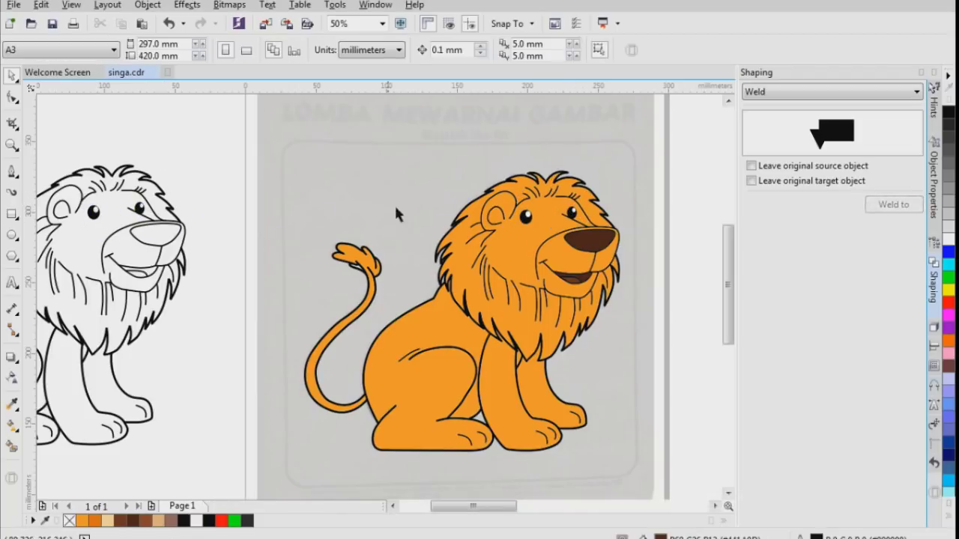
Step: Begin a Pen tool shadow outline as a jagged fur edge just under the mane across the far front leg
scroll(450, 402, "up", 2)
left_click(480, 393)
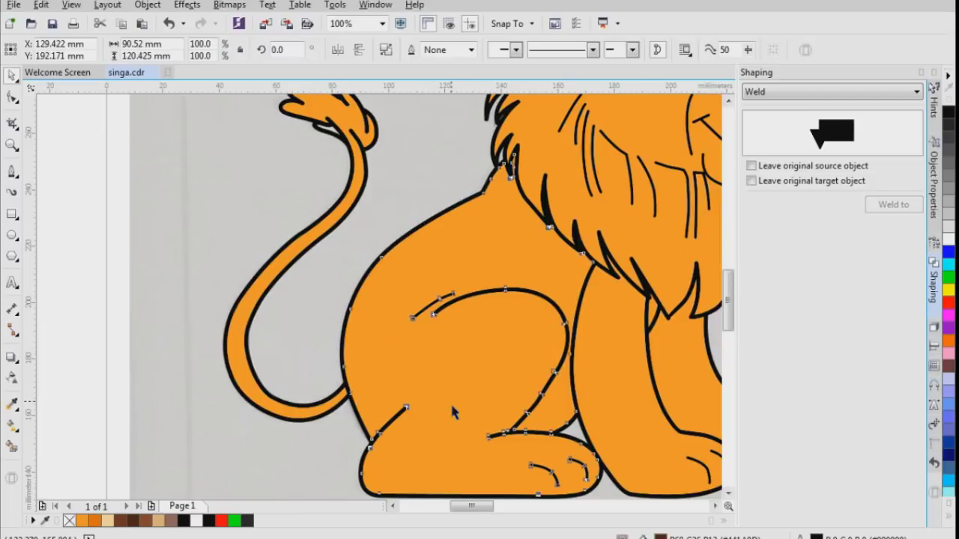
left_click(12, 171)
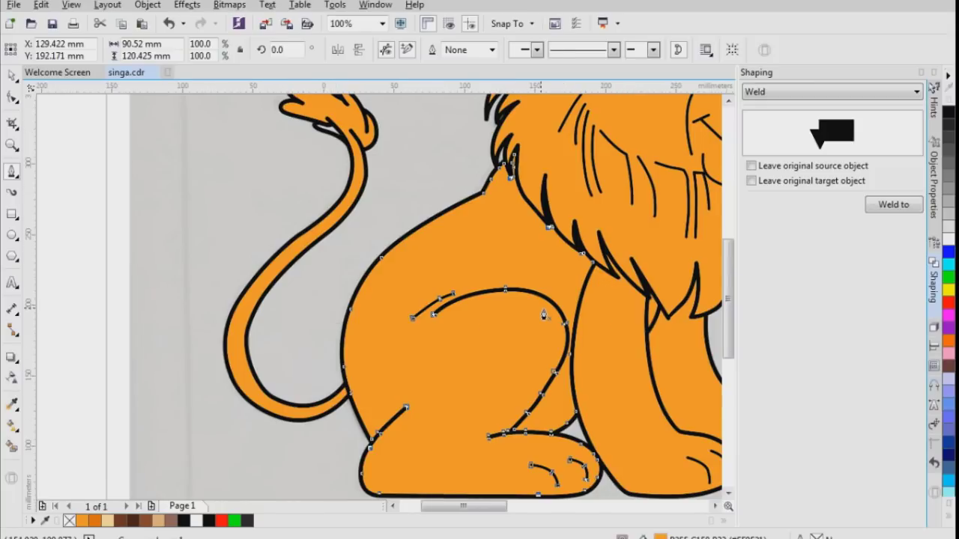
scroll(544, 314, "down", 3)
scroll(619, 334, "up", 3)
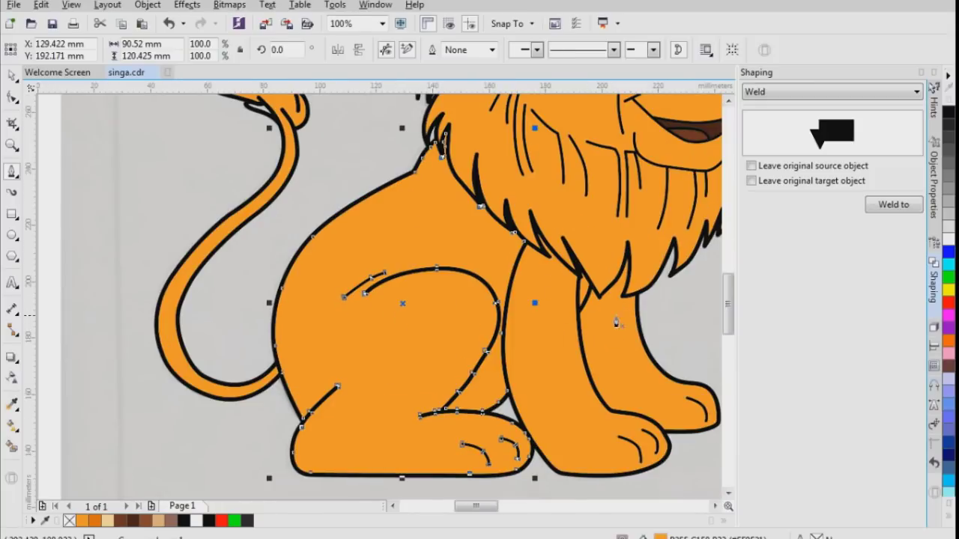
scroll(616, 322, "up", 2)
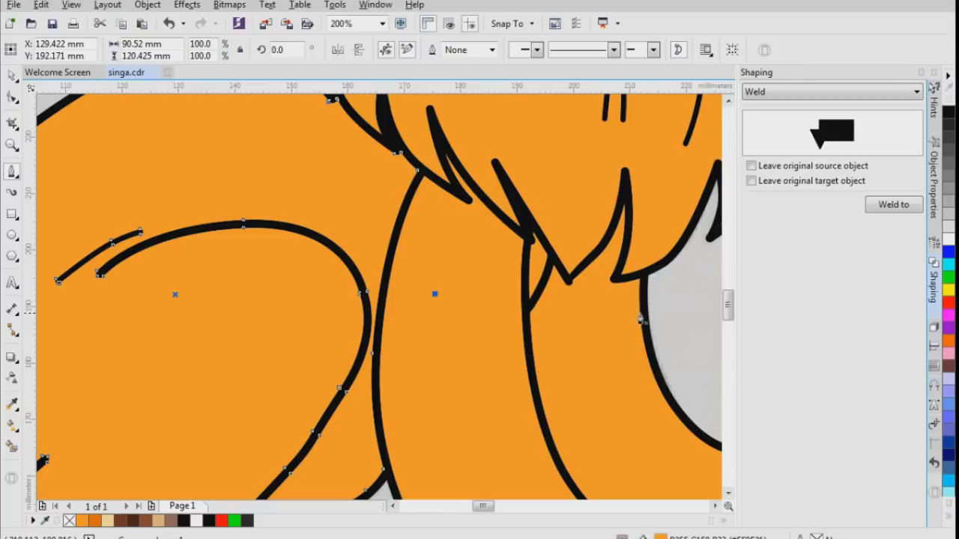
left_click(667, 287)
left_click_drag(609, 318, 587, 325)
left_click(583, 323)
left_click(592, 299)
left_click(558, 319)
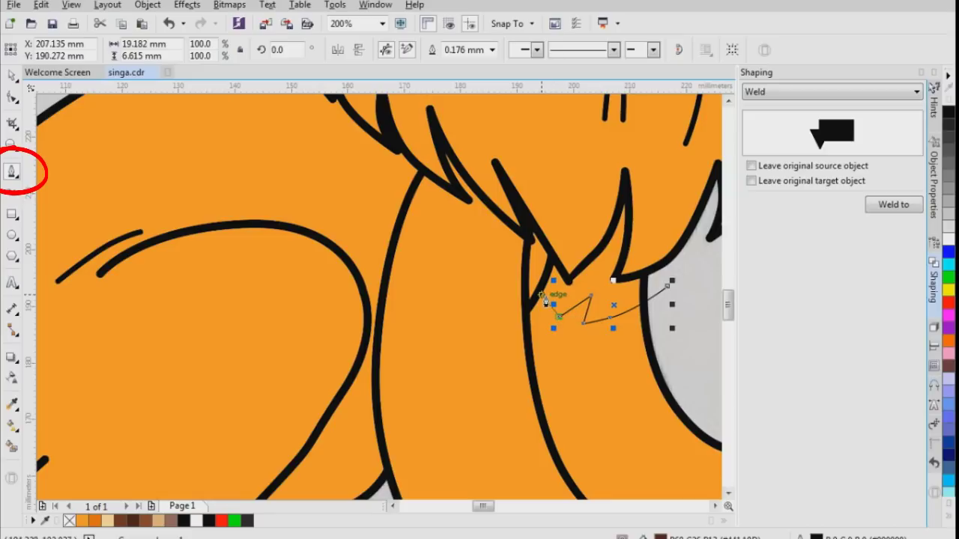
left_click(550, 300)
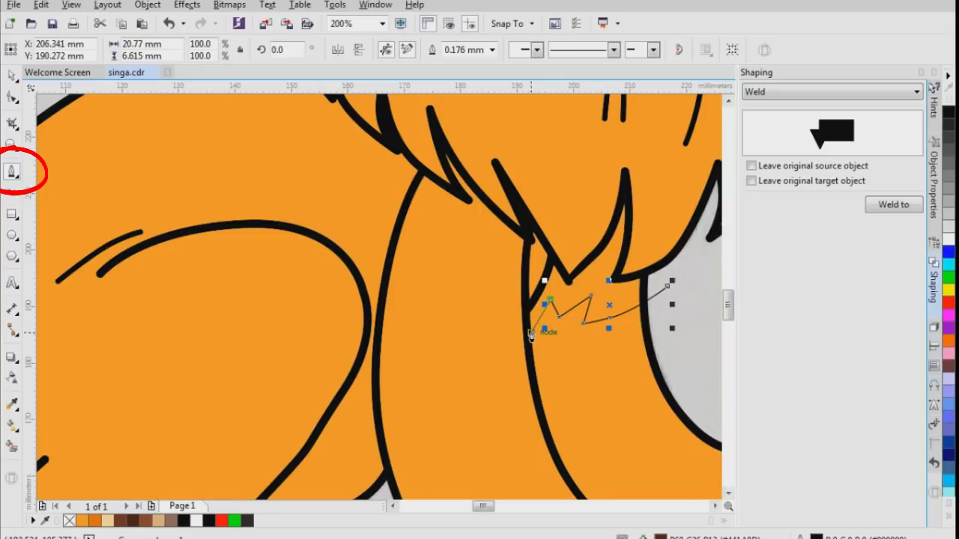
left_click(541, 320)
Step: Continue the shadow outline in smooth curves down the far leg, following the near front leg's edge to its paw
scroll(549, 312, "down", 1)
scroll(569, 376, "up", 1)
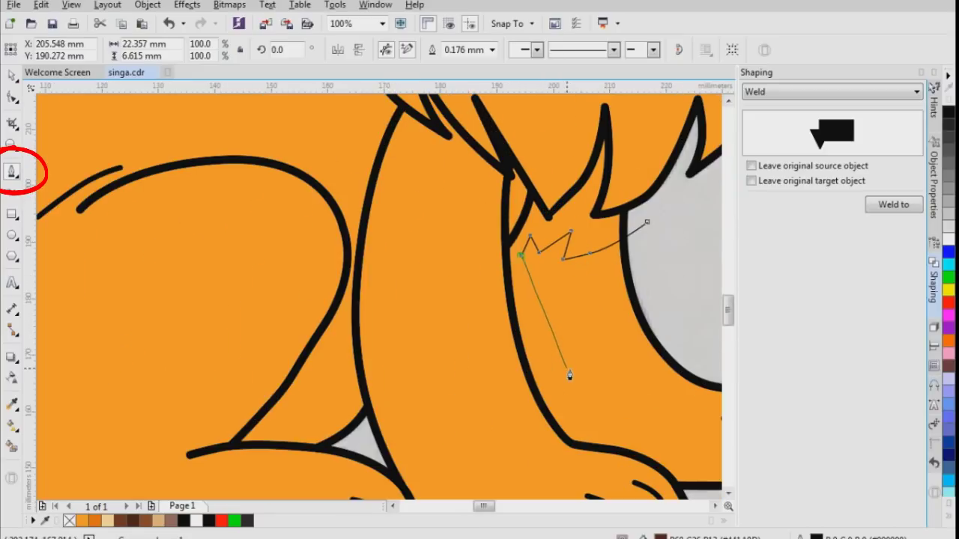
left_click_drag(554, 397, 586, 449)
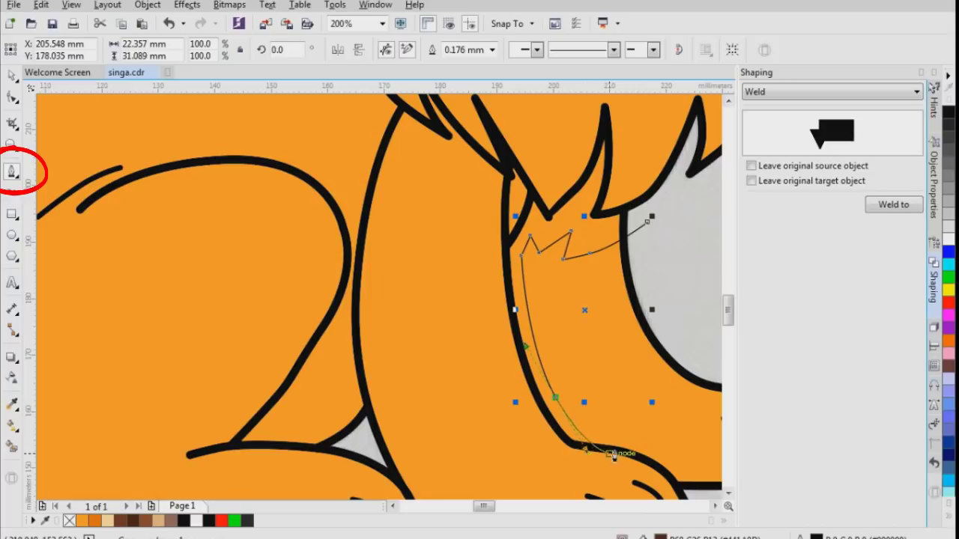
scroll(598, 404, "down", 2)
scroll(609, 427, "up", 2)
scroll(585, 384, "up", 1)
left_click_drag(580, 370, 666, 397)
scroll(629, 325, "down", 2)
scroll(663, 353, "up", 1)
scroll(665, 390, "down", 1)
Step: Close the shadow outline around the near front leg and over the lower mane, making a shape about 62 by 94 mm
left_click(677, 414)
left_click(575, 398)
left_click(514, 307)
left_click(501, 202)
left_click(578, 166)
left_click(632, 149)
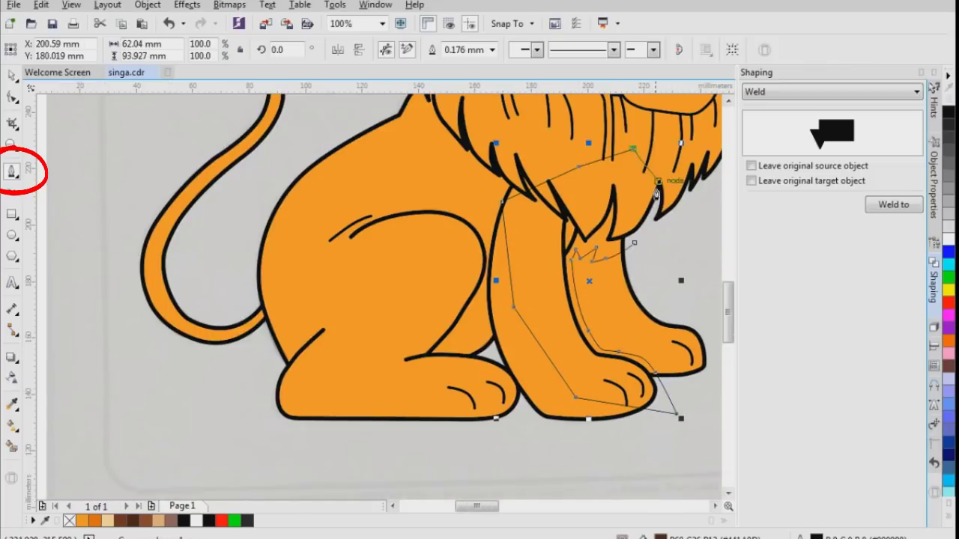
left_click(635, 242)
scroll(626, 275, "up", 1)
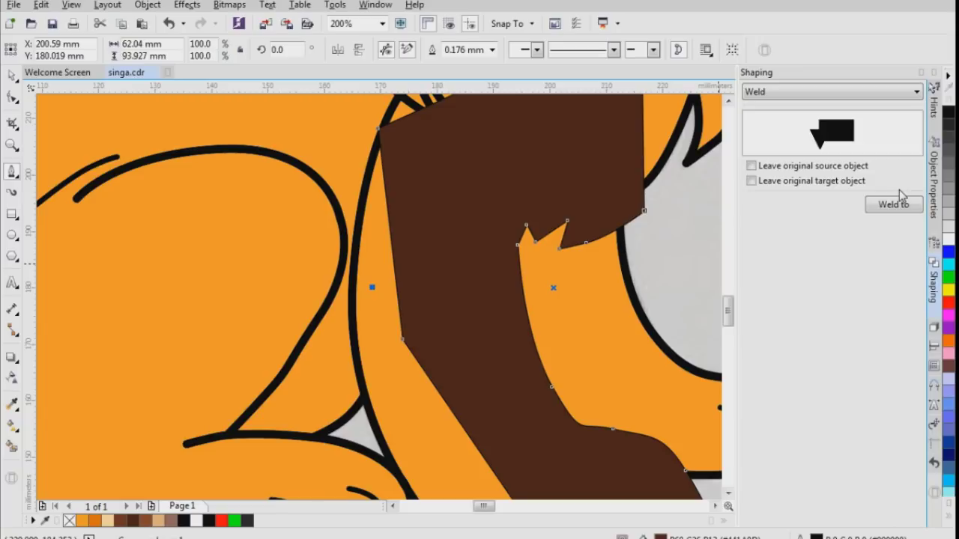
Step: Intersect the shadow shape with the far front leg's fill, leaving the original source and target, and delete the drawn shape
left_click(854, 104)
left_click(834, 128)
left_click(885, 204)
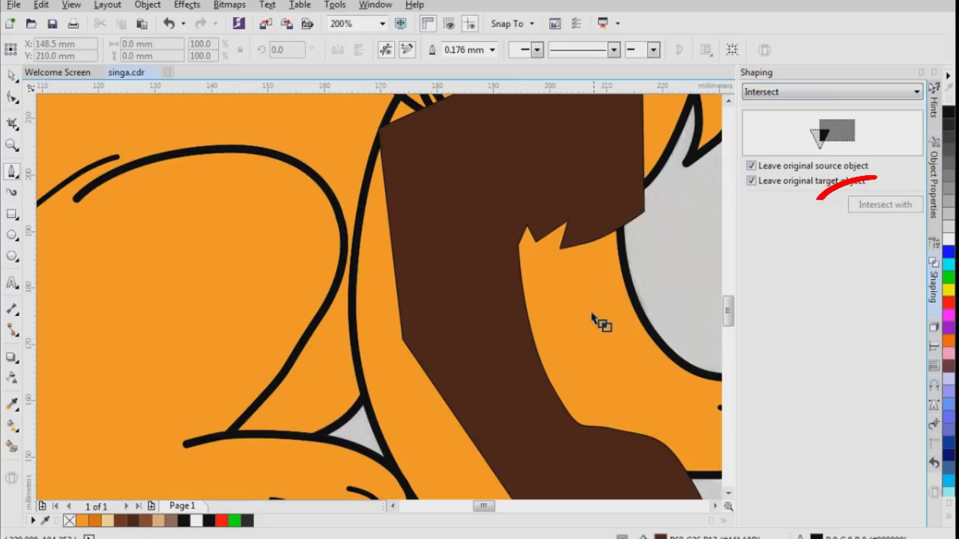
left_click(591, 316)
left_click(509, 169)
key("Delete")
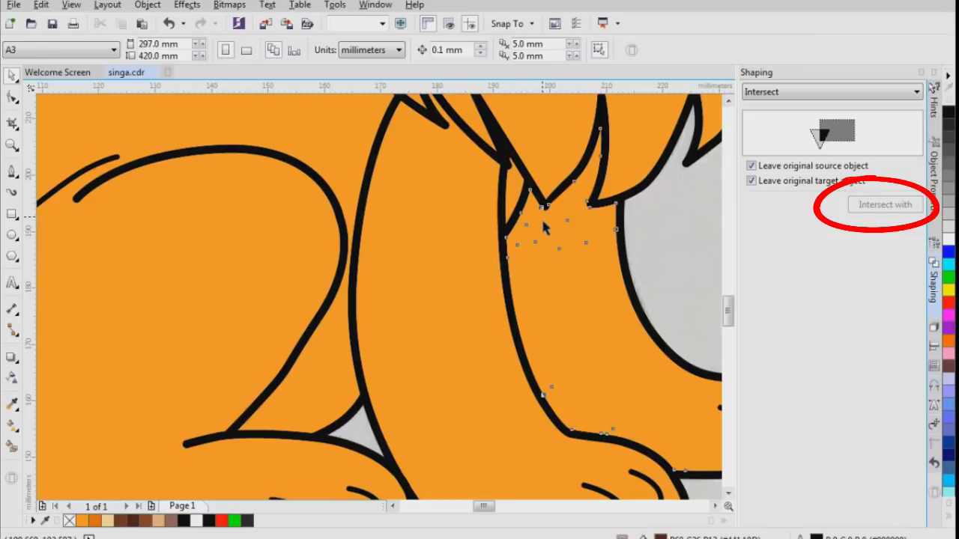
Step: Colour the intersected shadow piece on the far front leg darker orange and clear the selection
left_click(546, 226)
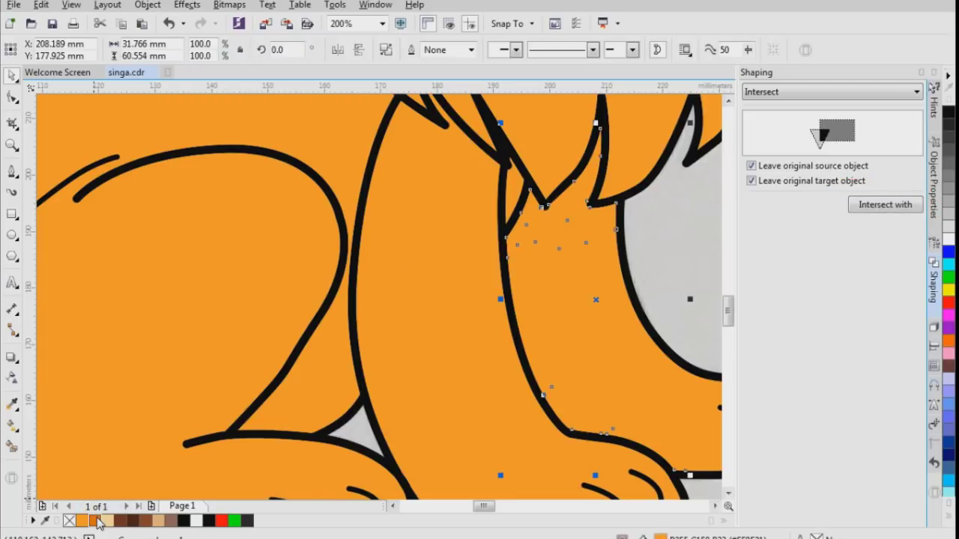
left_click(95, 520)
scroll(430, 342, "down", 2)
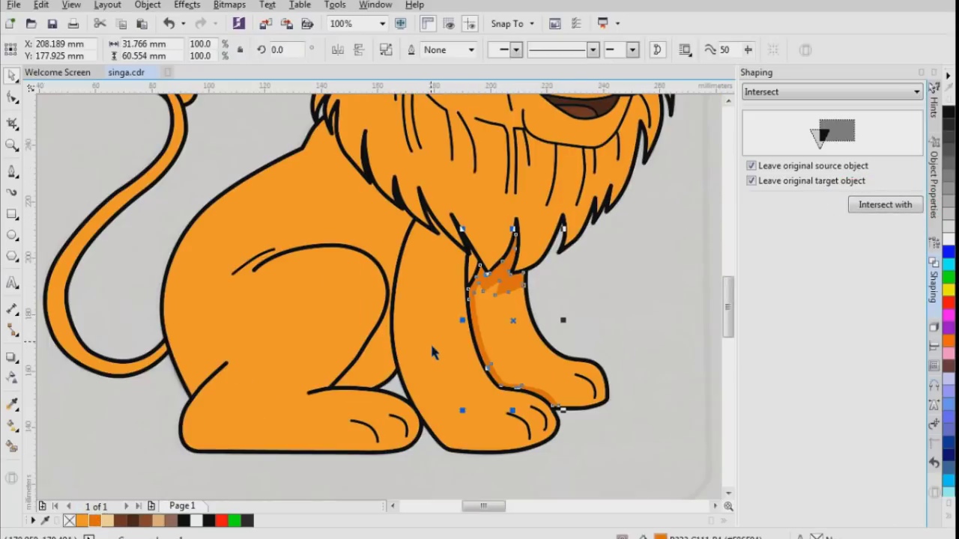
left_click(643, 296)
scroll(654, 306, "down", 2)
scroll(548, 318, "up", 2)
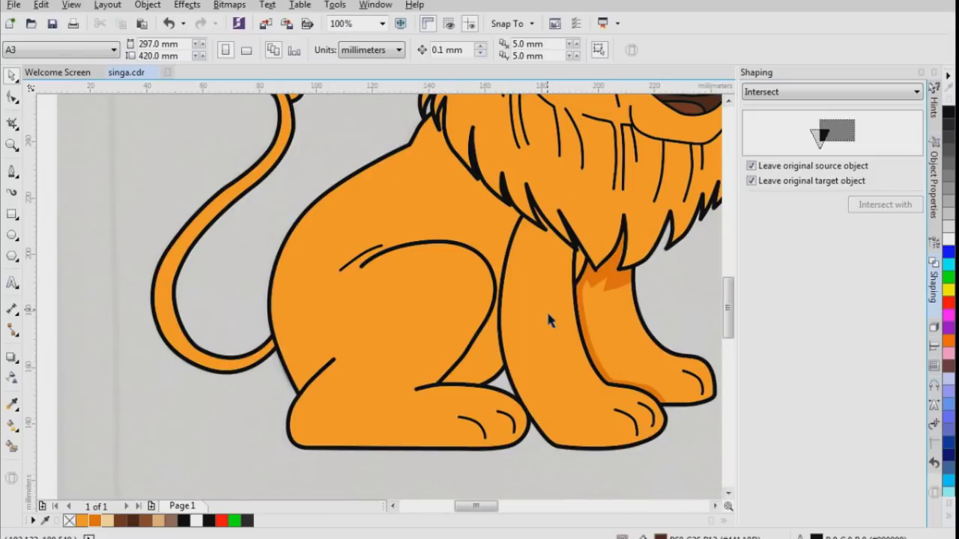
Step: Draw a curved Pen tool shadow edge from below the near front paw up along the leg's rear side to the mane
left_click(541, 311)
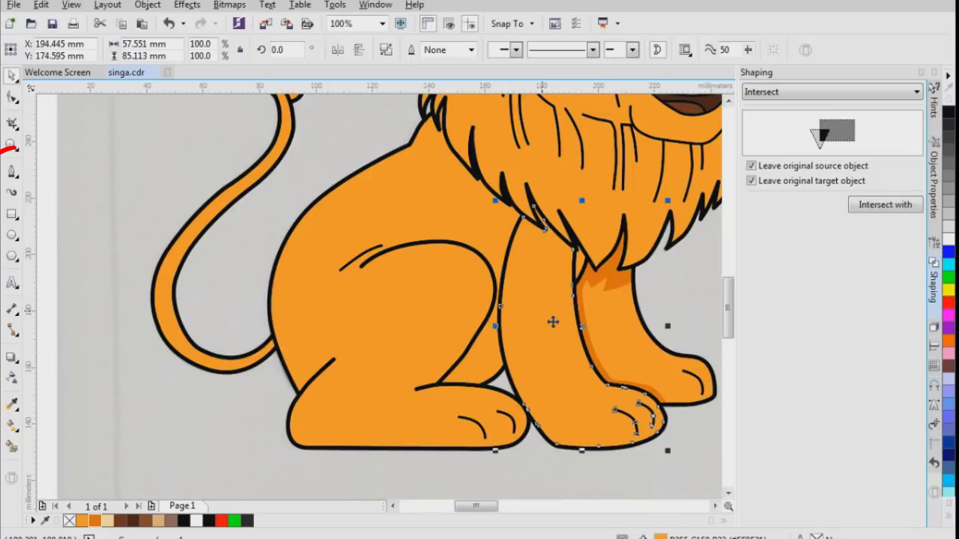
left_click(11, 171)
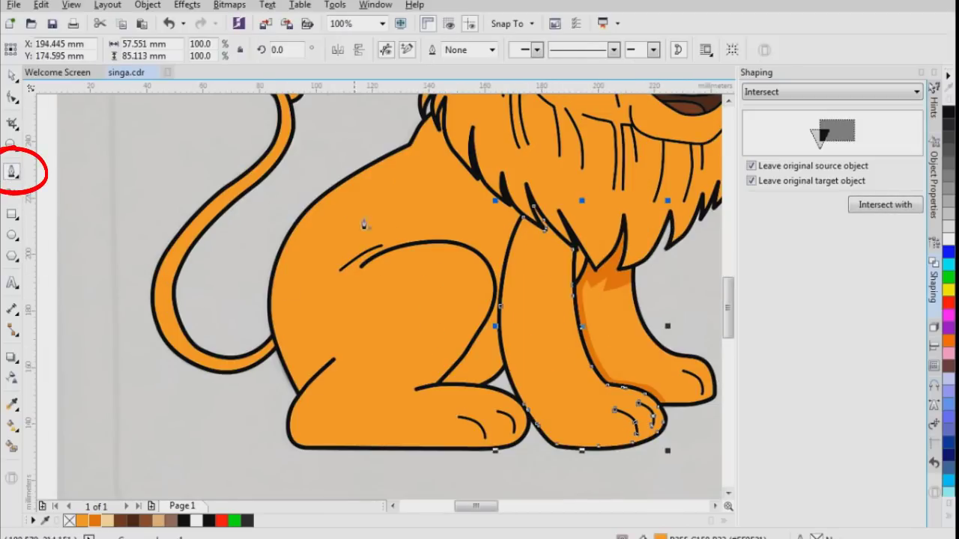
scroll(529, 216, "up", 2)
left_click(517, 205)
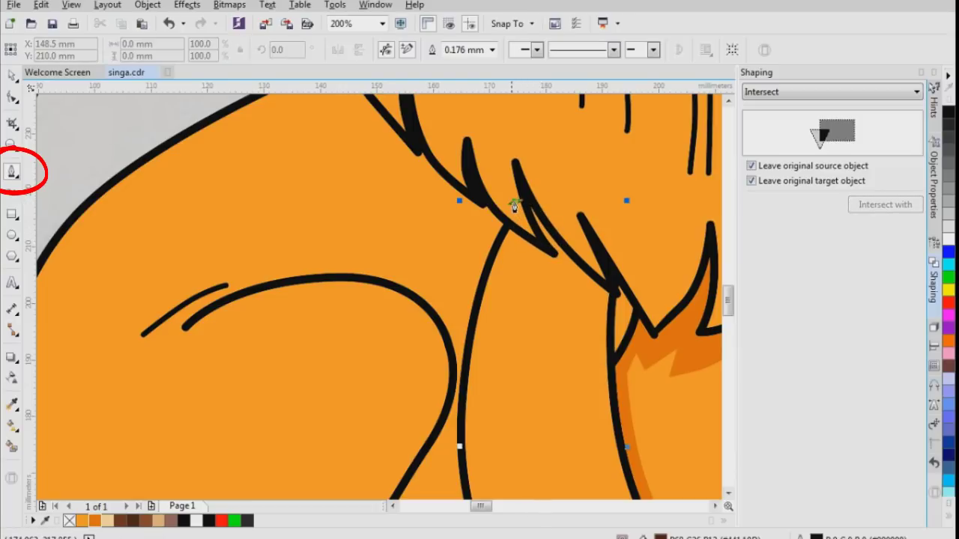
scroll(531, 250, "down", 3)
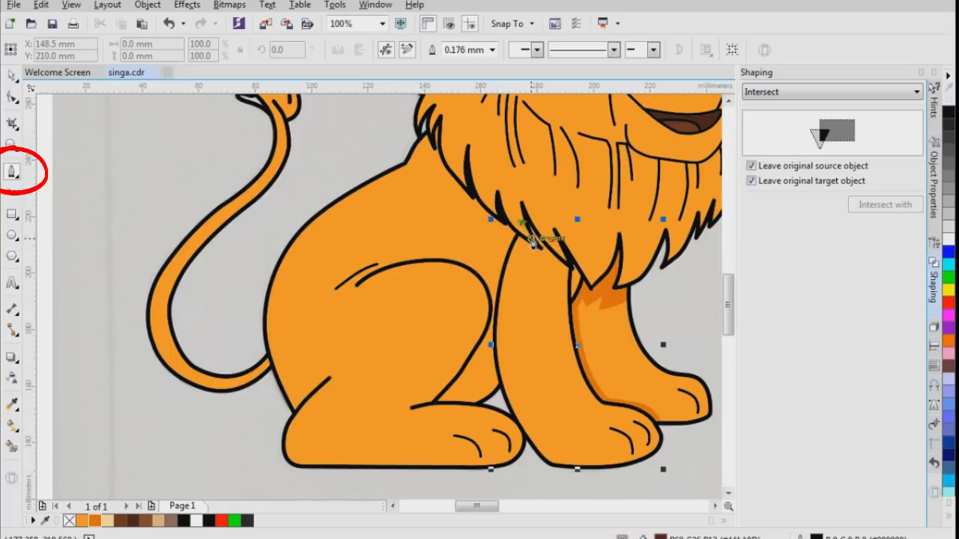
scroll(536, 247, "up", 3)
scroll(540, 250, "down", 2)
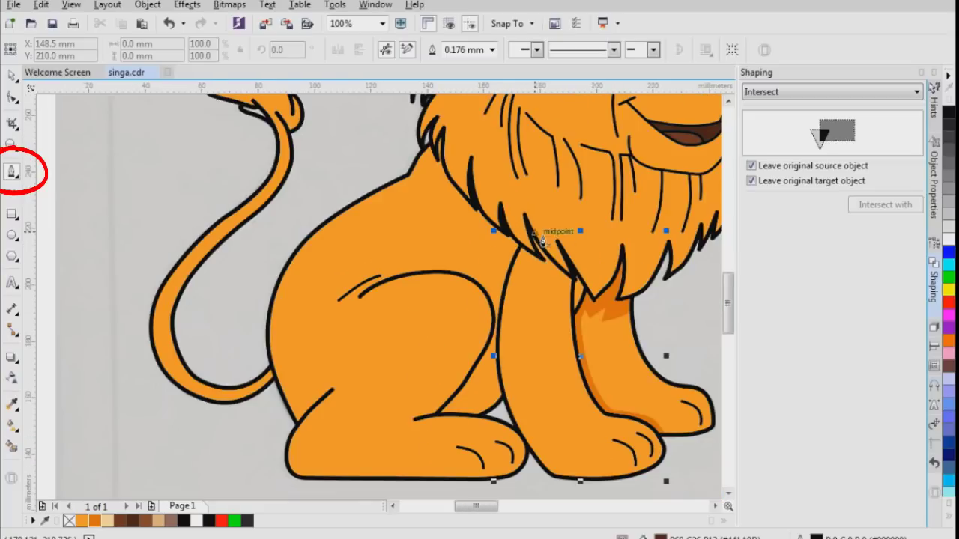
scroll(584, 491, "up", 2)
left_click(619, 494)
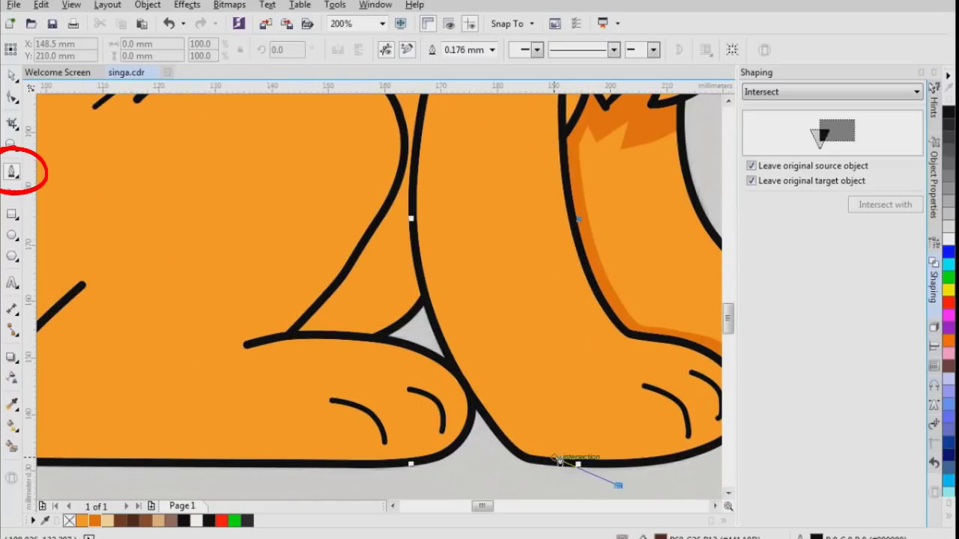
left_click_drag(556, 459, 485, 337)
left_click_drag(453, 275, 491, 166)
scroll(475, 298, "down", 1)
scroll(465, 214, "up", 1)
scroll(471, 146, "down", 2)
scroll(479, 153, "up", 2)
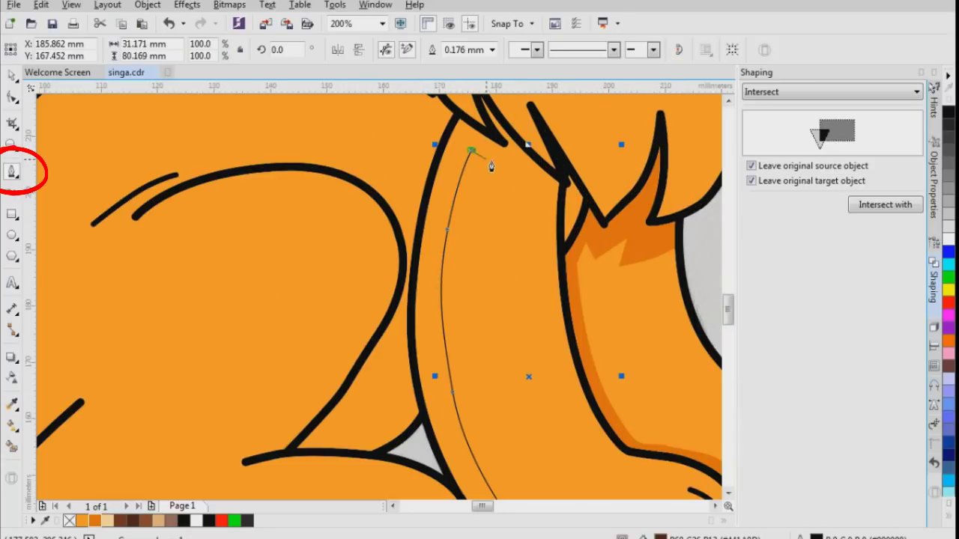
Step: Extend the near leg's shadow outline under the mane and close it over the body, making a shape about 56 by 119 mm
left_click(520, 191)
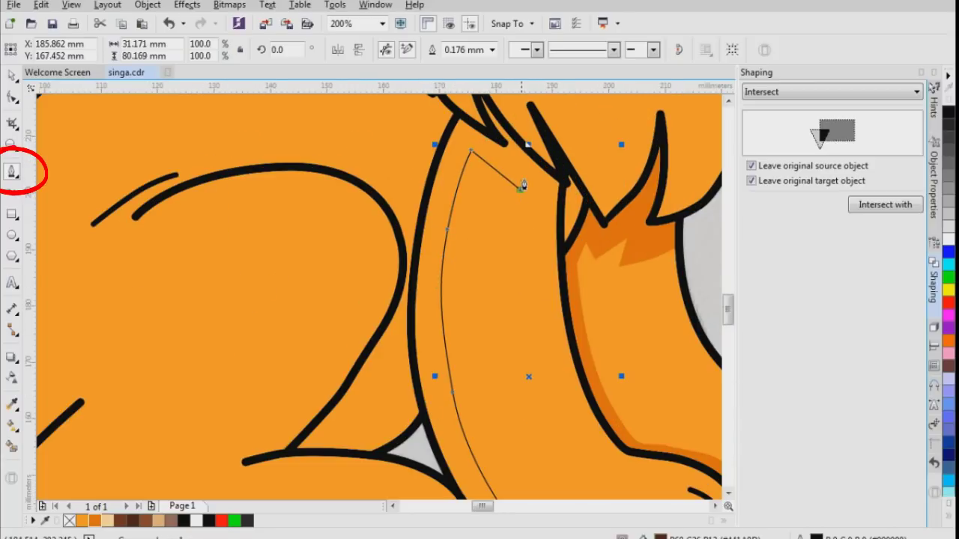
left_click(562, 222)
scroll(580, 234, "down", 2)
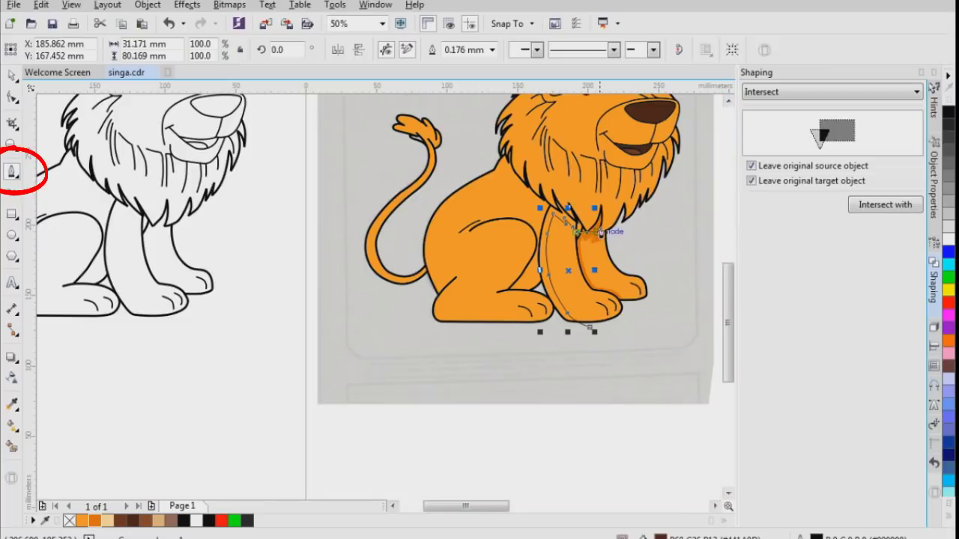
left_click(590, 218)
left_click(552, 169)
left_click(522, 182)
left_click(511, 257)
left_click(536, 338)
scroll(572, 361, "up", 2)
left_click_drag(576, 323, 593, 322)
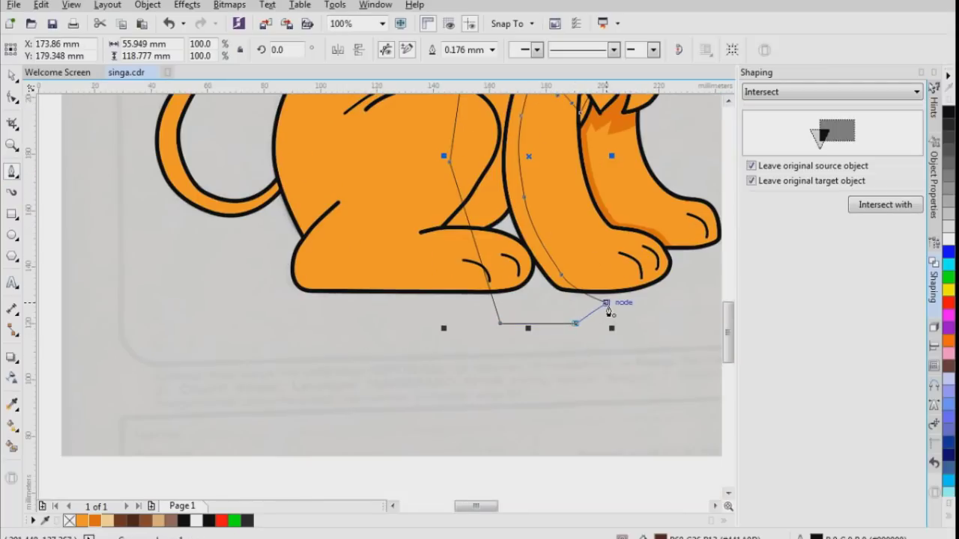
left_click(607, 305)
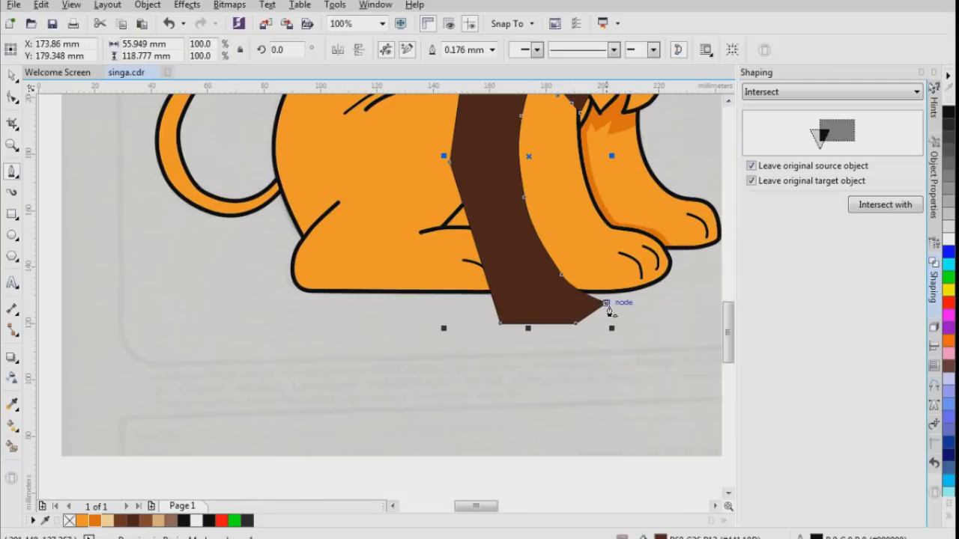
Step: Intersect the new shadow shape with the near front leg's fill and delete the drawn shape
left_click(869, 210)
left_click(529, 236)
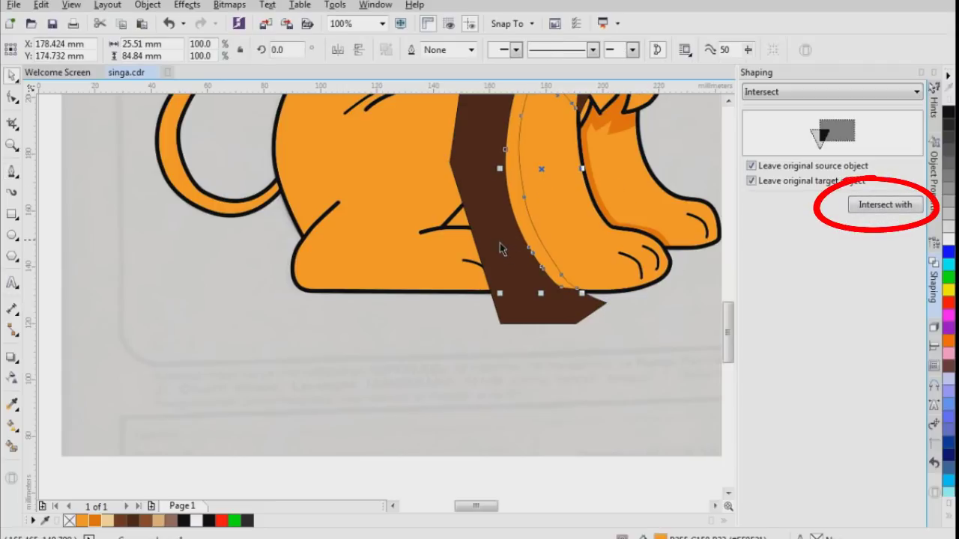
key("Delete")
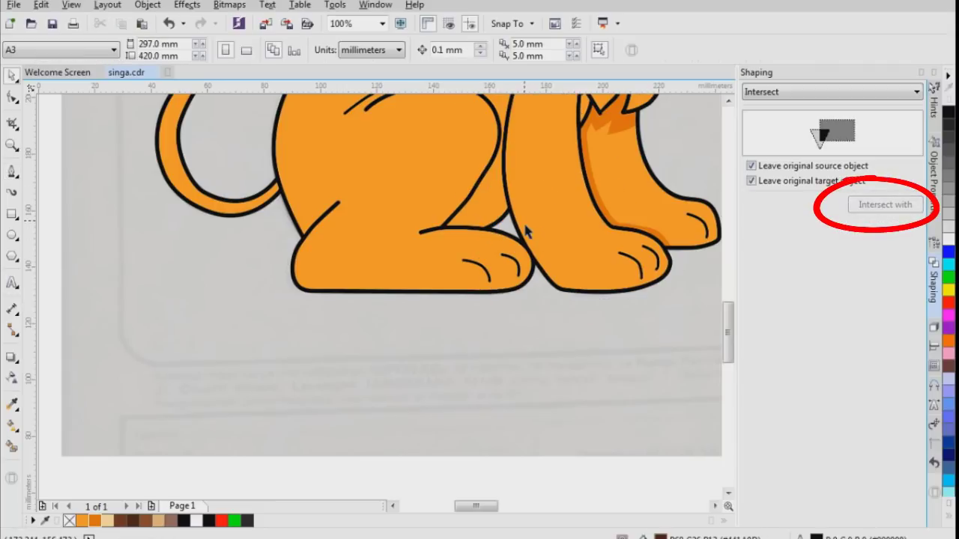
Step: Colour the intersected shadow piece on the near front leg darker orange and clear the selection
left_click(533, 231)
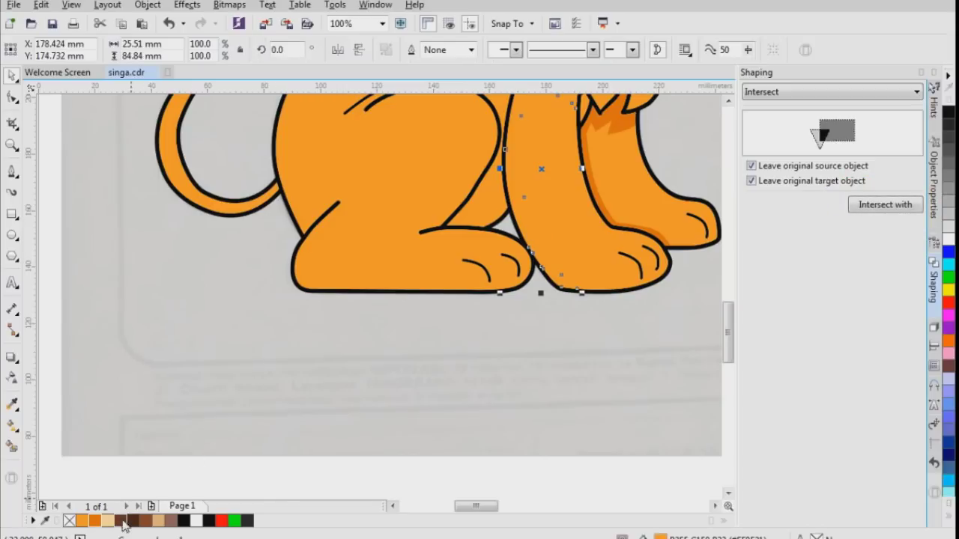
left_click(94, 520)
scroll(447, 415, "down", 3)
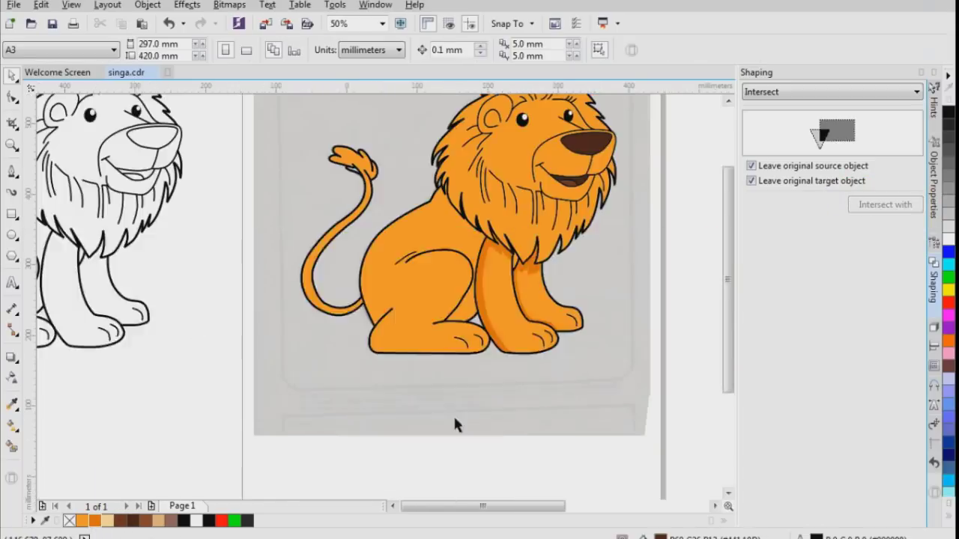
Step: Draw a curved Pen tool shadow edge from the rump's base above the hind foot up along the back to near the mane
scroll(492, 346, "up", 1)
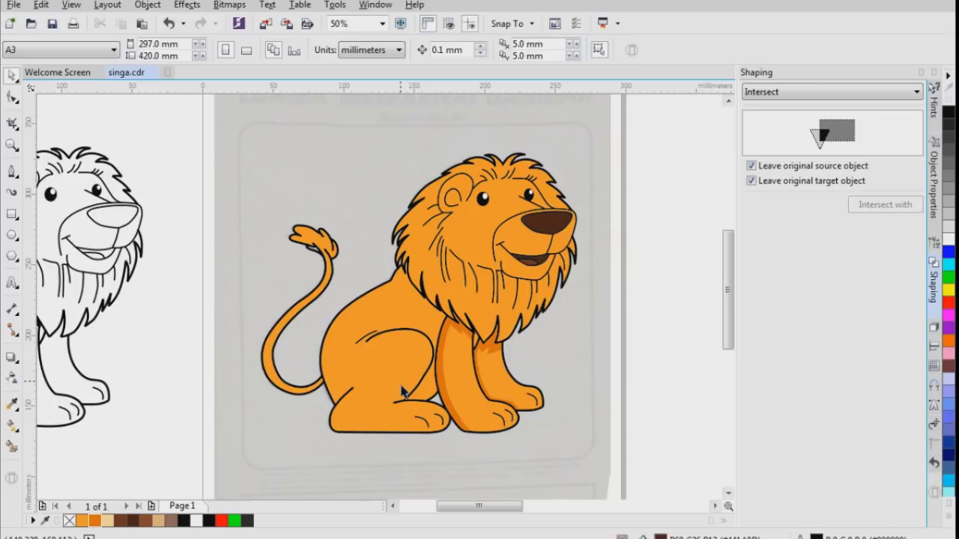
scroll(403, 394, "up", 1)
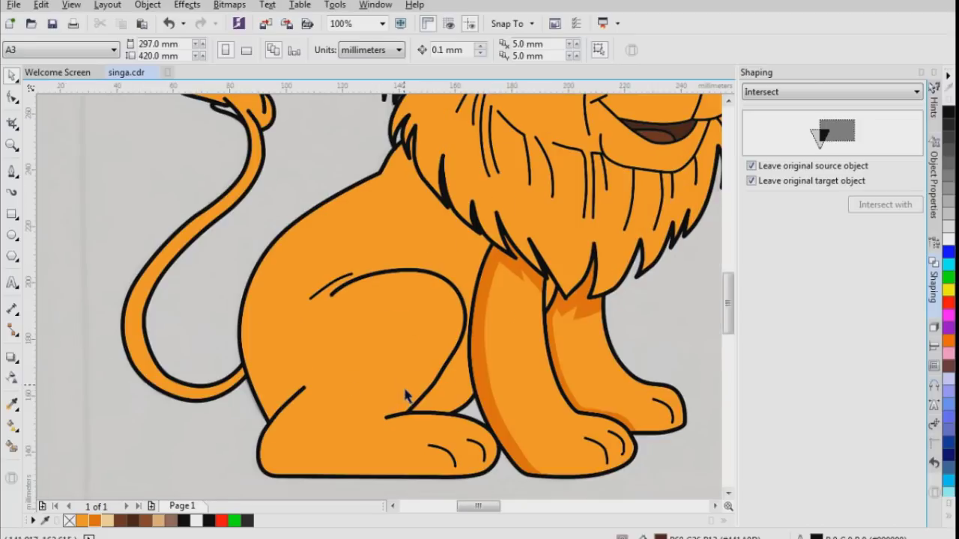
left_click(12, 170)
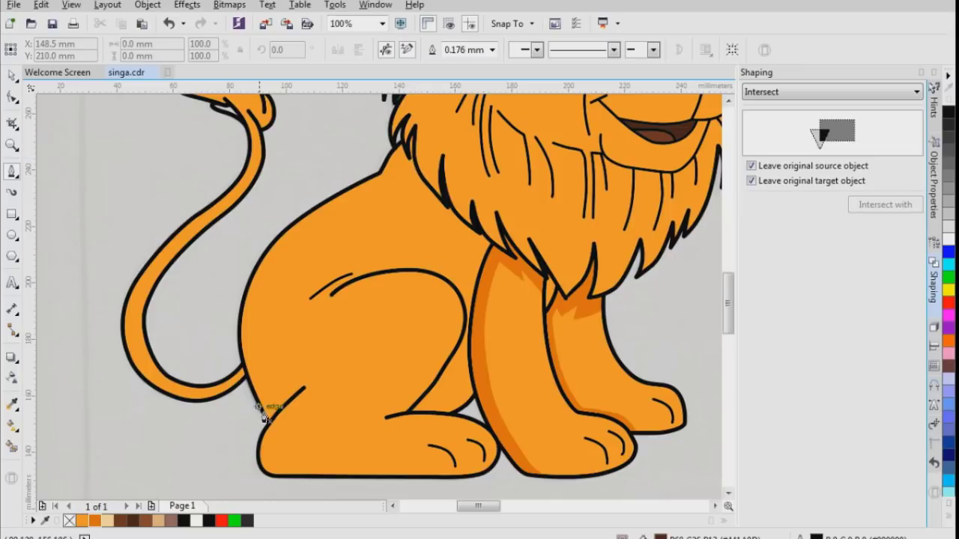
scroll(251, 434, "up", 1)
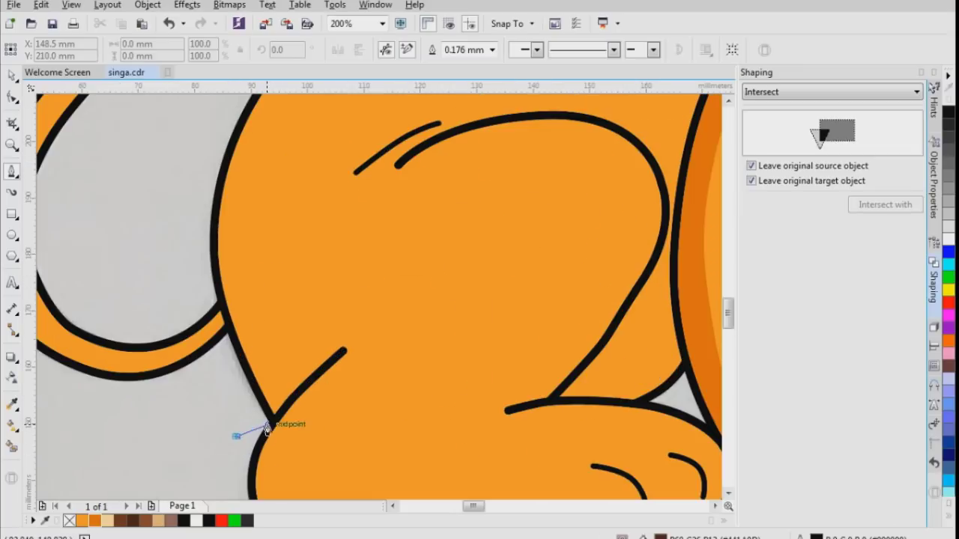
left_click(268, 424)
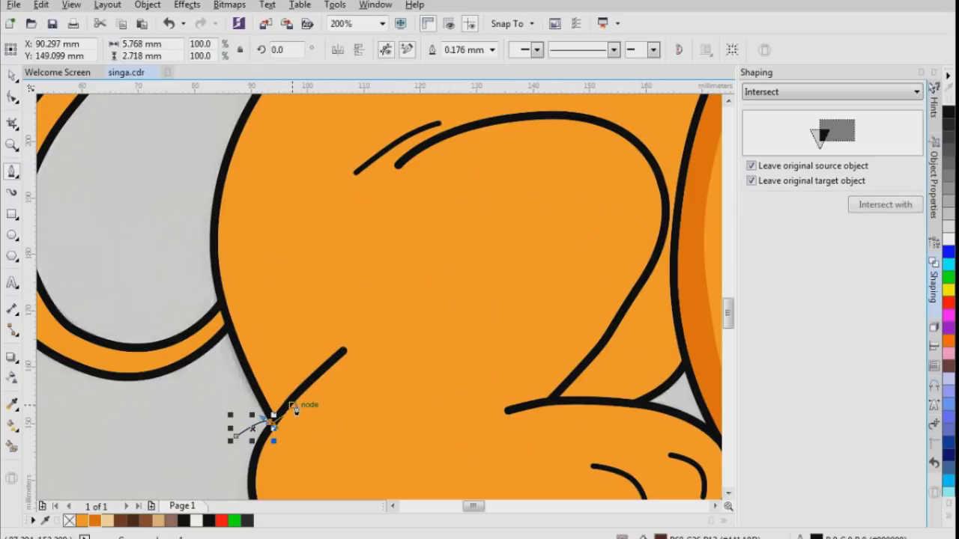
left_click(311, 371)
left_click_drag(269, 273, 366, 145)
scroll(300, 367, "down", 1)
scroll(293, 233, "up", 1)
scroll(371, 150, "down", 1)
scroll(458, 147, "up", 1)
left_click(462, 118)
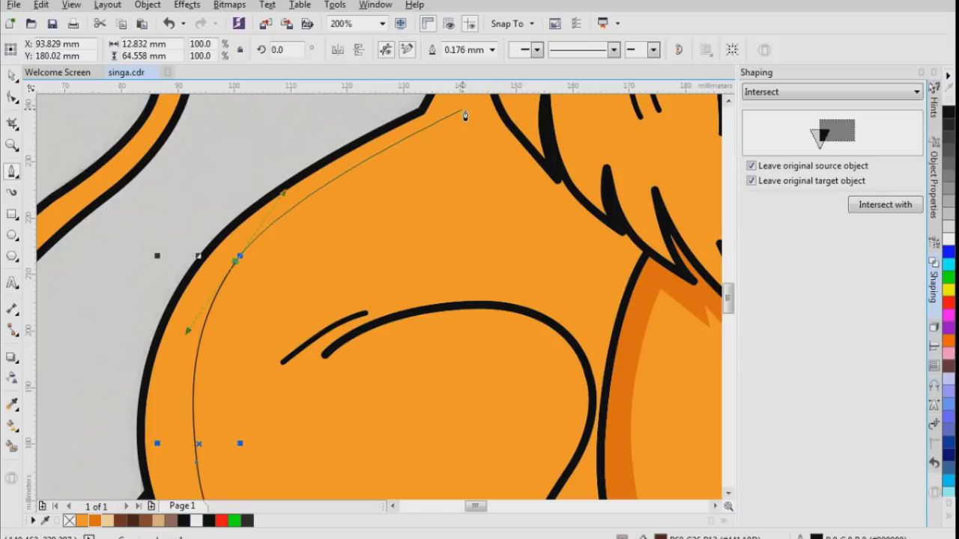
Step: Extend the body's shadow edge with a pointed, jagged curve along the underside of the mane to the top of the near front leg
scroll(463, 150, "down", 1)
scroll(486, 154, "up", 1)
left_click(450, 134)
left_click_drag(484, 195, 500, 211)
left_click(525, 239)
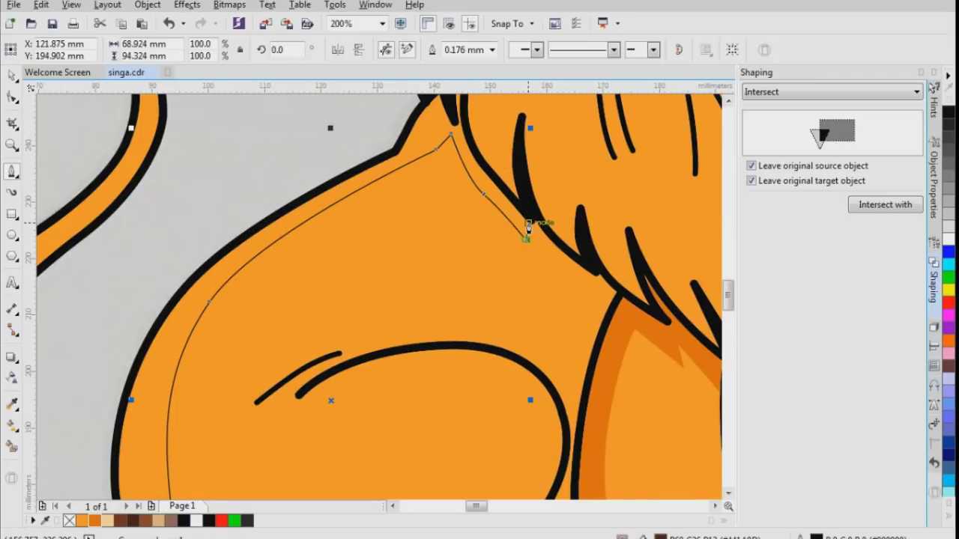
left_click(523, 217)
left_click_drag(576, 298, 604, 305)
left_click(607, 304)
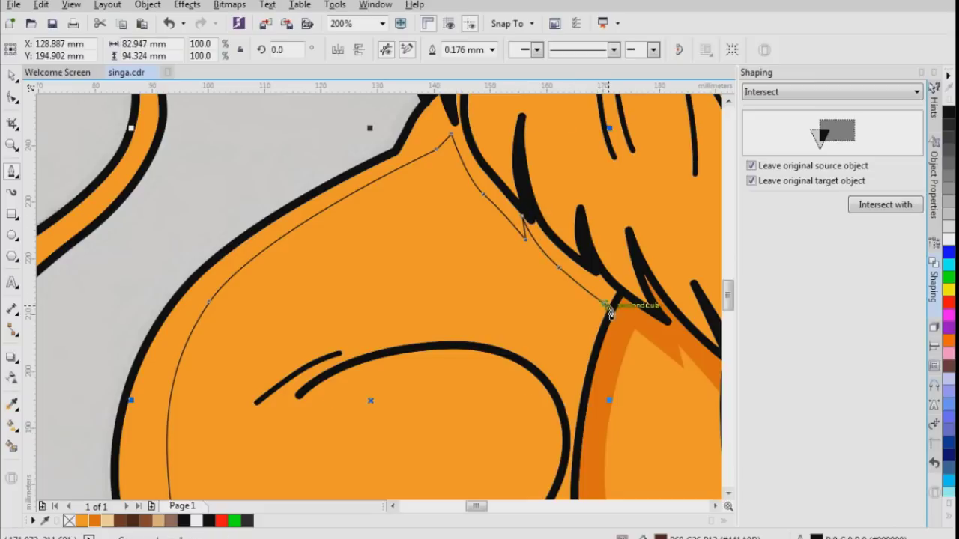
left_click(631, 294)
Step: Close the shadow outline over the mane and outside the lion's back, making a shape about 104 by 110 mm
left_click(615, 217)
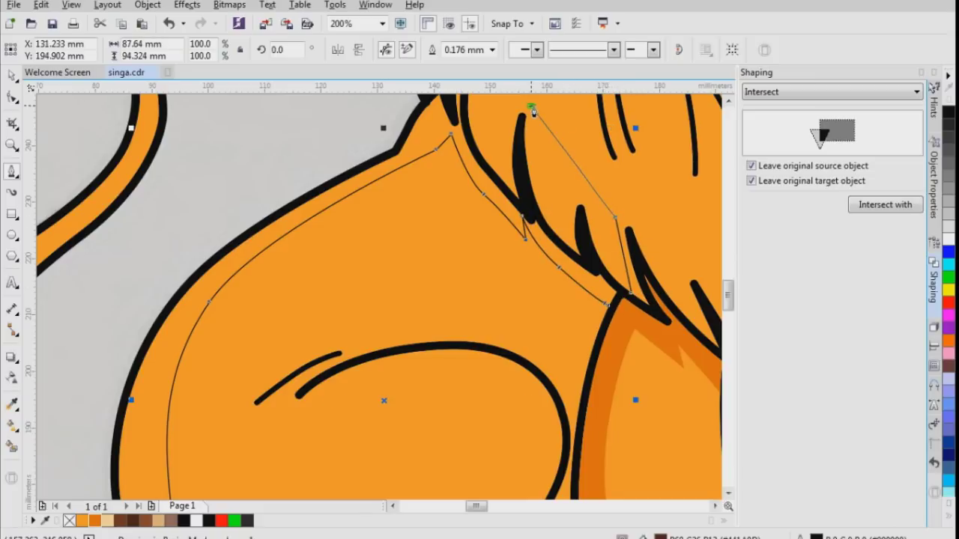
left_click(531, 106)
scroll(495, 258, "down", 1)
left_click(455, 152)
left_click(349, 210)
left_click(276, 308)
left_click(269, 382)
left_click(315, 460)
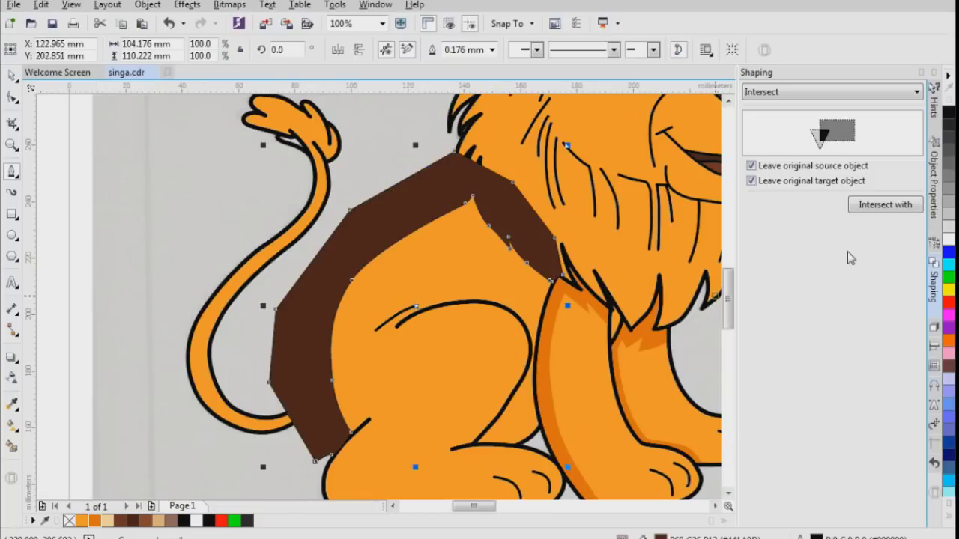
Step: Intersect the back shadow shape with the body's fill and delete the drawn shape
left_click(878, 206)
left_click(351, 352)
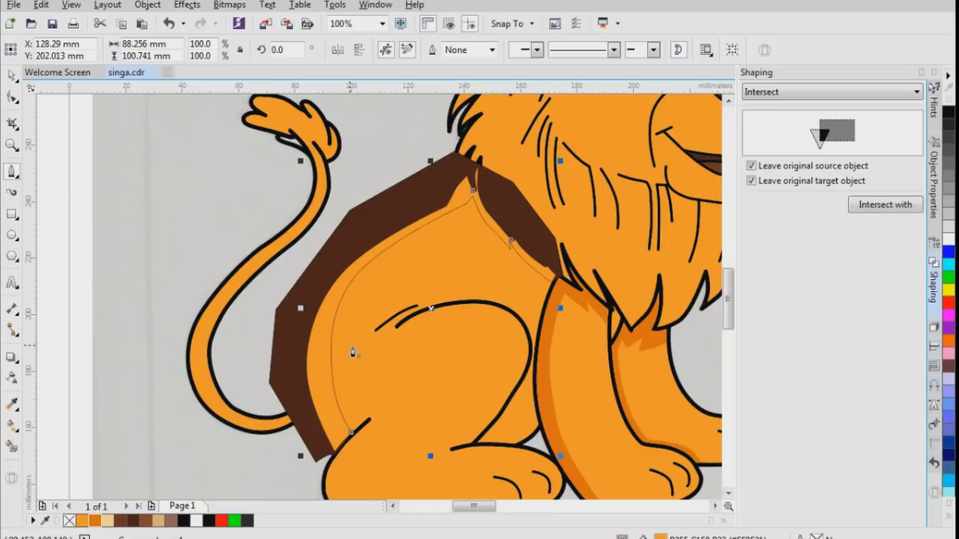
left_click(282, 337)
key("Delete")
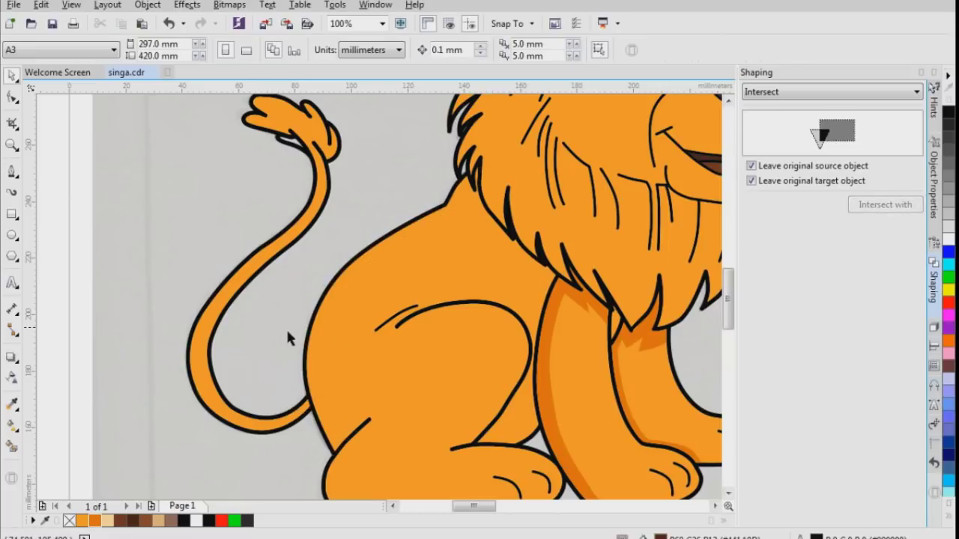
Step: Colour the intersected shadow piece on the body darker orange and clear the selection
left_click(317, 342)
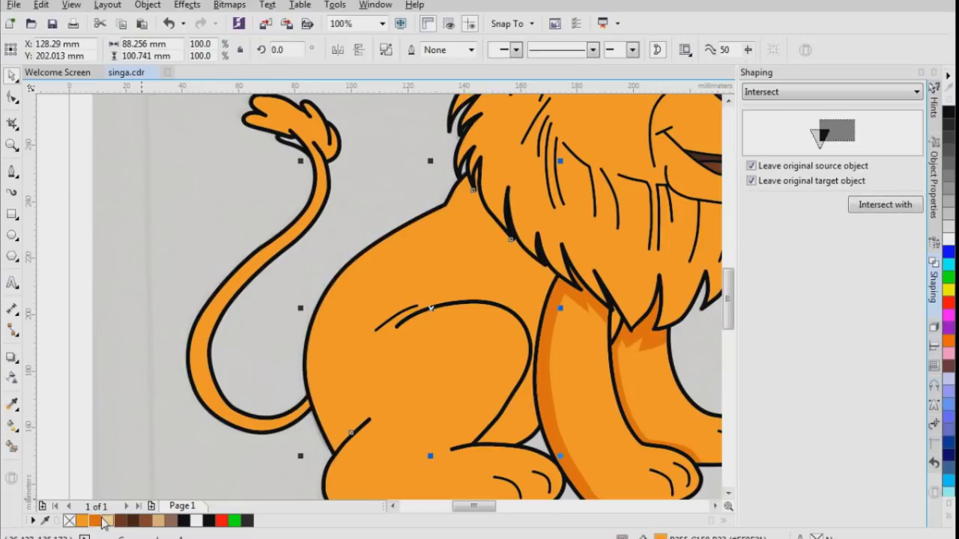
left_click(94, 520)
left_click(186, 351)
Step: Draw a curved Pen tool edge from the heel along the hind foot's lower part and up to the top of the paw
scroll(489, 234, "down", 1)
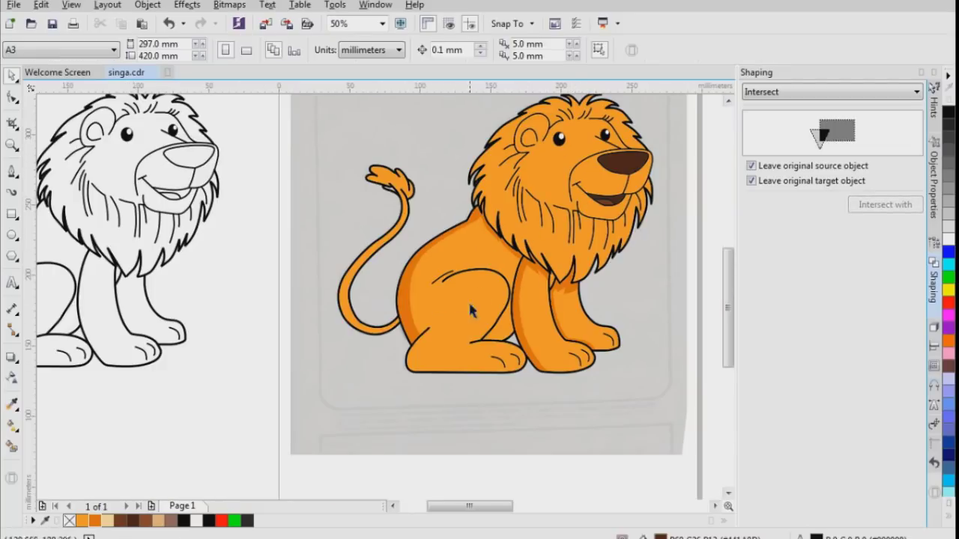
scroll(468, 381, "up", 2)
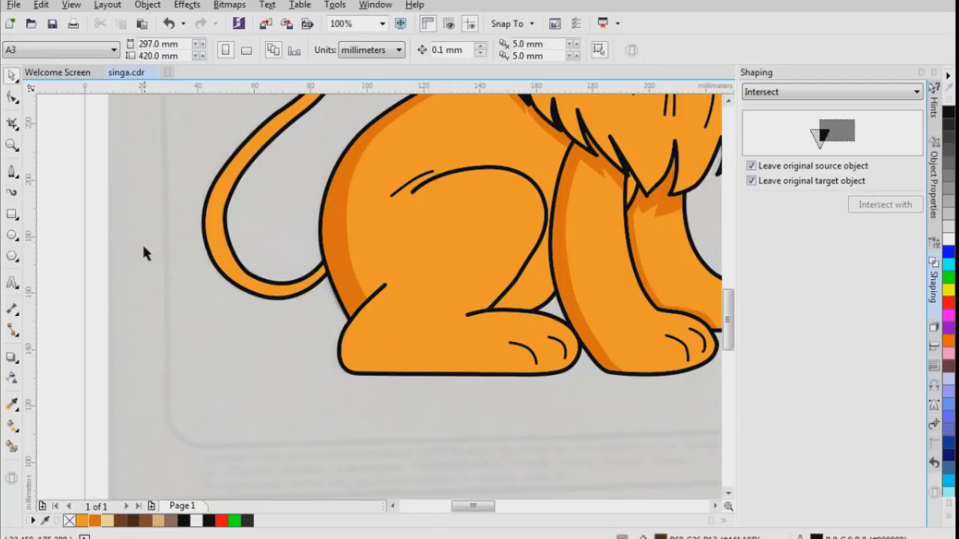
left_click(12, 172)
scroll(366, 373, "up", 1)
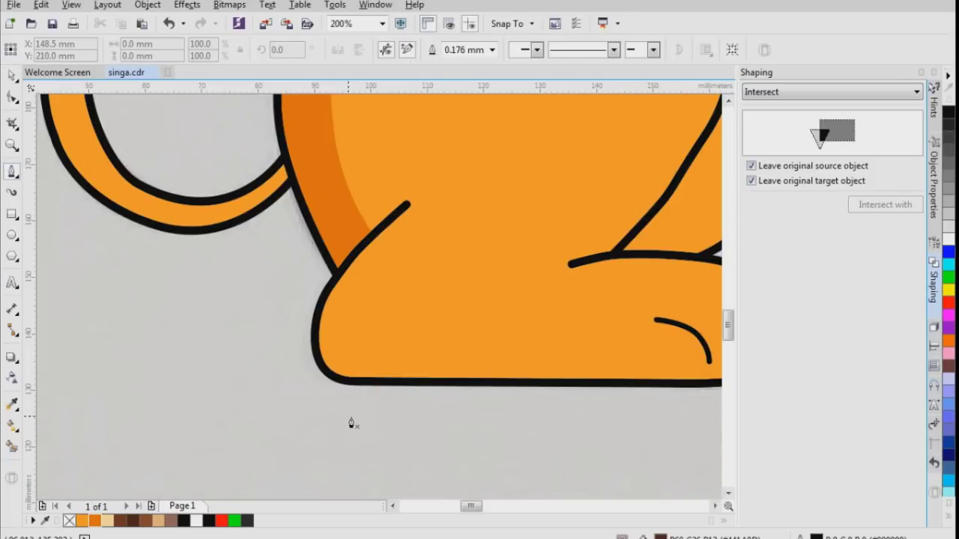
left_click(322, 331)
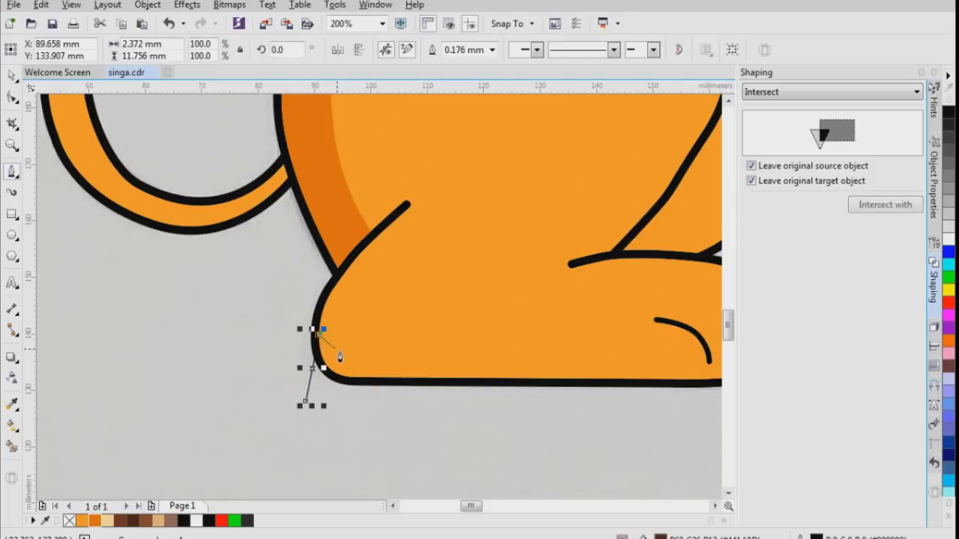
left_click_drag(558, 339, 607, 320)
left_click_drag(638, 272, 638, 260)
left_click(642, 264)
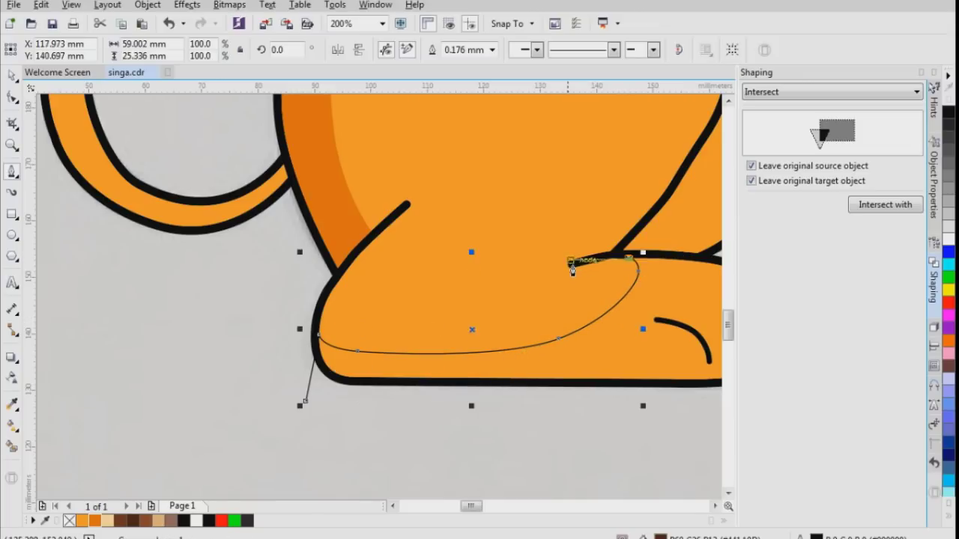
Step: Close the hind foot outline around the outside of the paw, making a shape about 102 by 52 mm
scroll(574, 268, "down", 2)
scroll(573, 266, "up", 1)
left_click(631, 251)
left_click(690, 289)
left_click(675, 362)
left_click(527, 386)
left_click(405, 341)
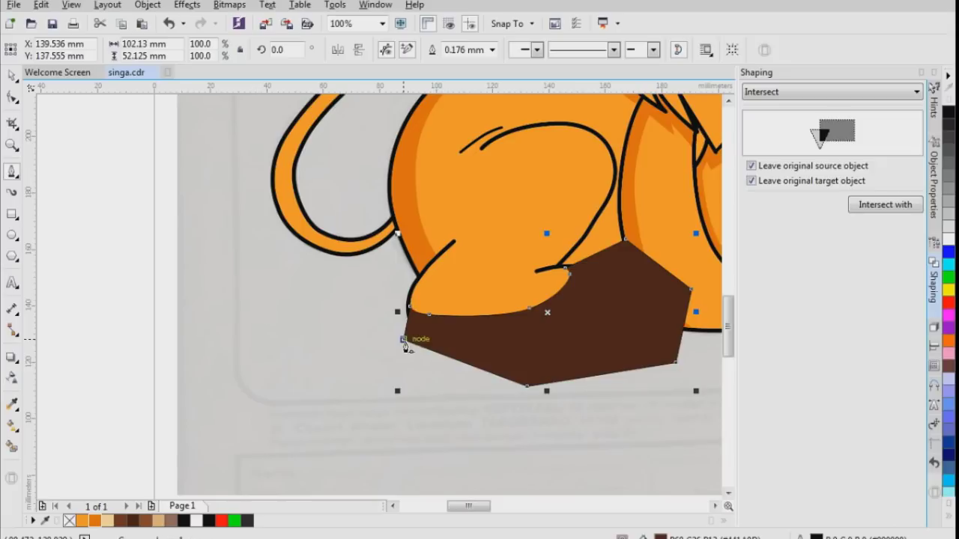
Step: Intersect the hind foot shape with the body's fill and delete the drawn shape
left_click(884, 204)
left_click(464, 290)
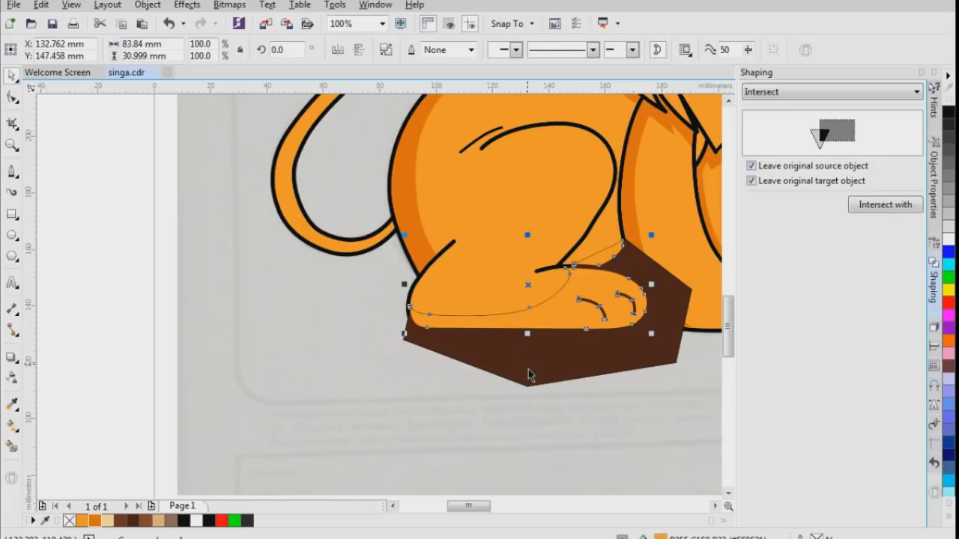
key("Delete")
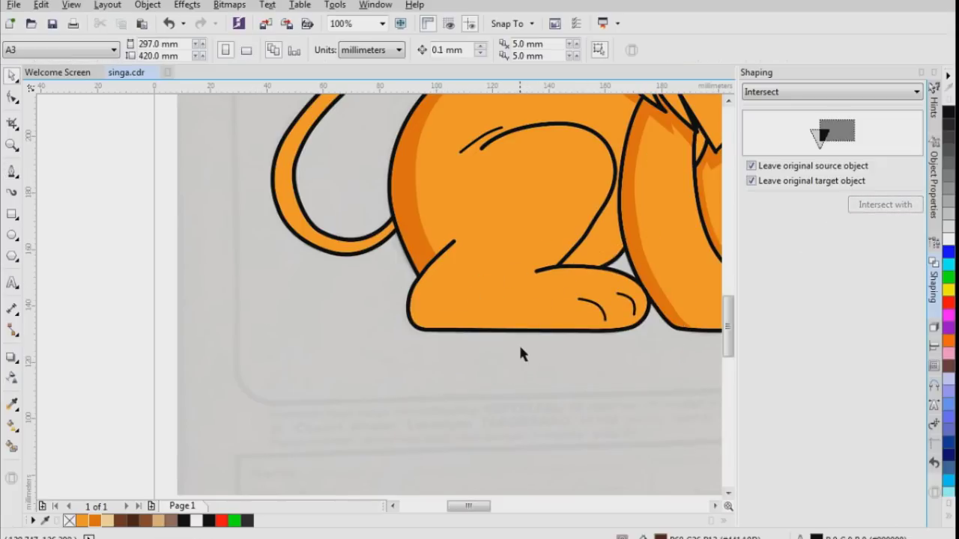
Step: Colour the intersected hind foot piece cream and clear the selection
left_click(569, 319)
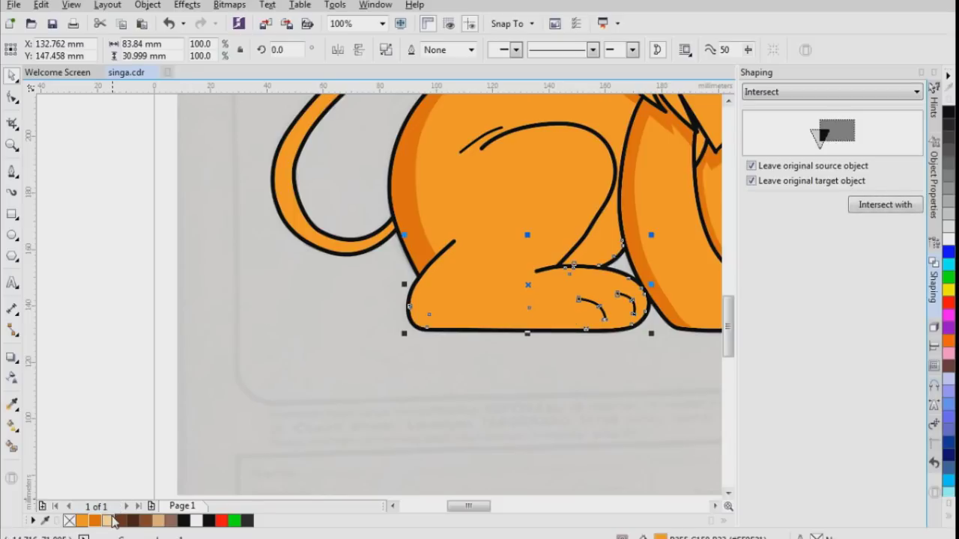
left_click(110, 521)
left_click(243, 381)
scroll(243, 380, "down", 2)
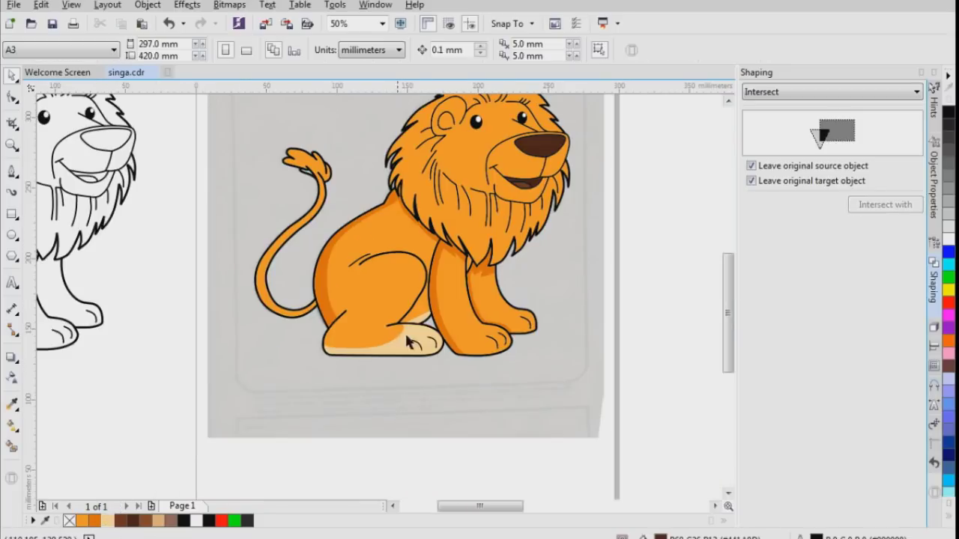
Step: Delete the nodes of the stray cream area between the hind paw and the near front leg, and clear the selection
scroll(461, 314, "up", 2)
scroll(462, 323, "up", 2)
left_click(314, 333)
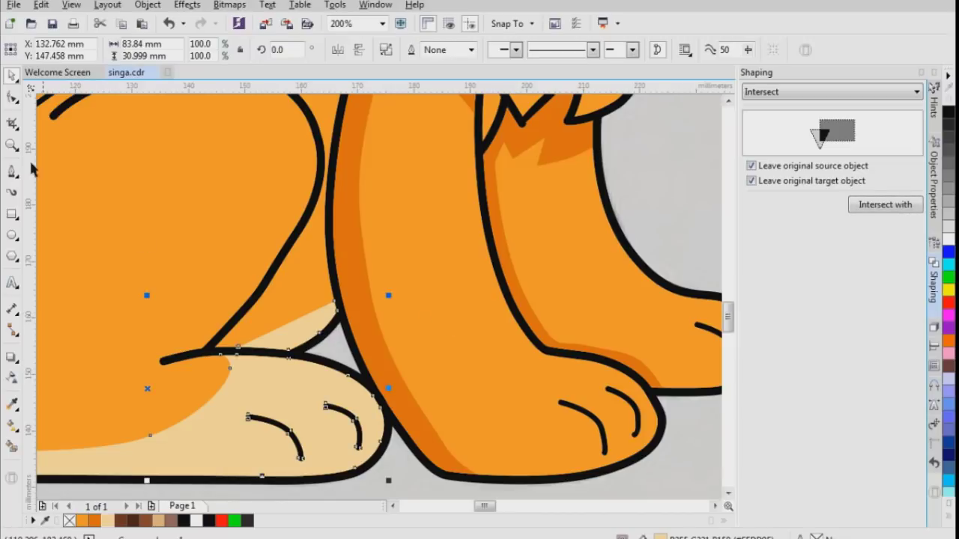
left_click(12, 97)
scroll(314, 300, "up", 2)
left_click_drag(281, 286, 364, 395)
key("Delete")
left_click_drag(135, 385, 289, 418)
scroll(352, 283, "down", 3)
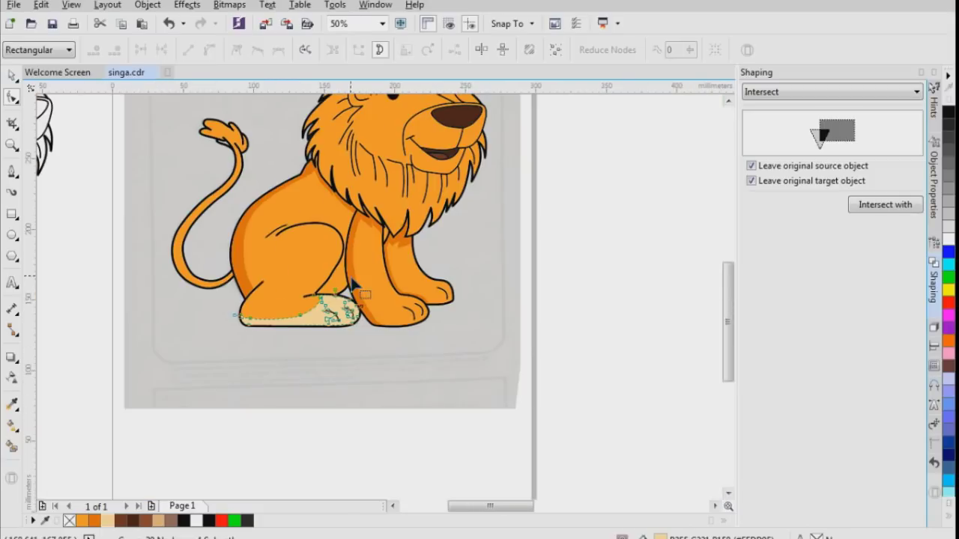
left_click(12, 76)
left_click(86, 157)
Step: Draw a curved Pen tool edge across the near front paw from its rear side up towards the top of the paw
scroll(379, 332, "up", 1)
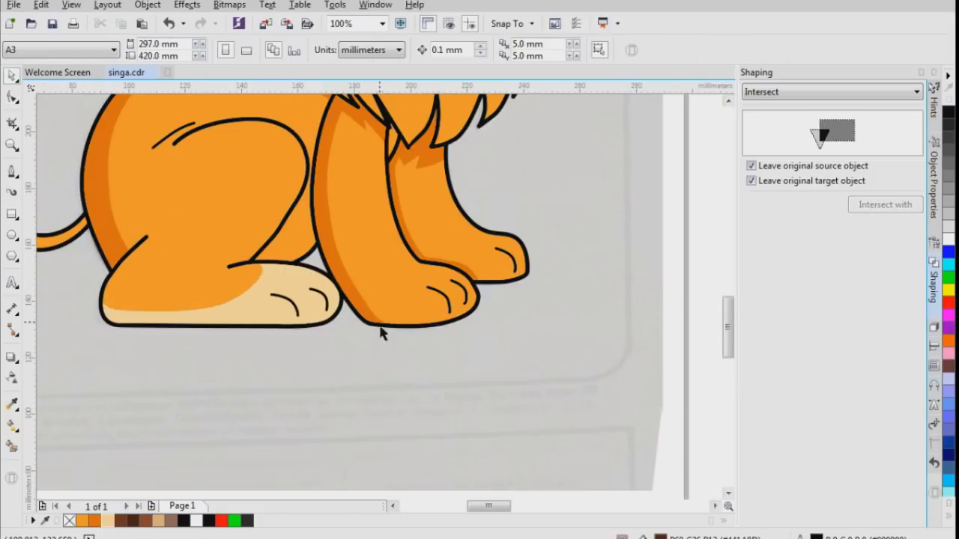
left_click(389, 297)
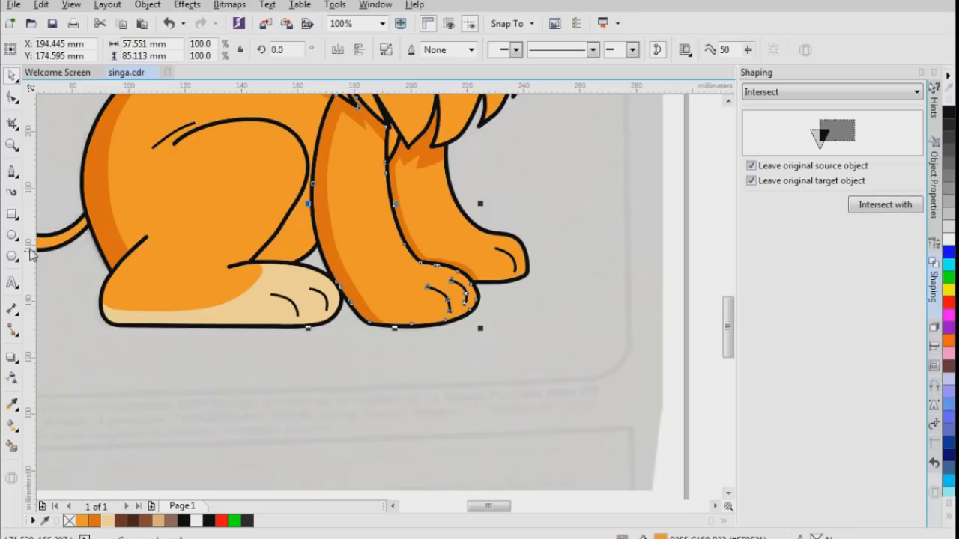
left_click(12, 171)
scroll(348, 311, "up", 2)
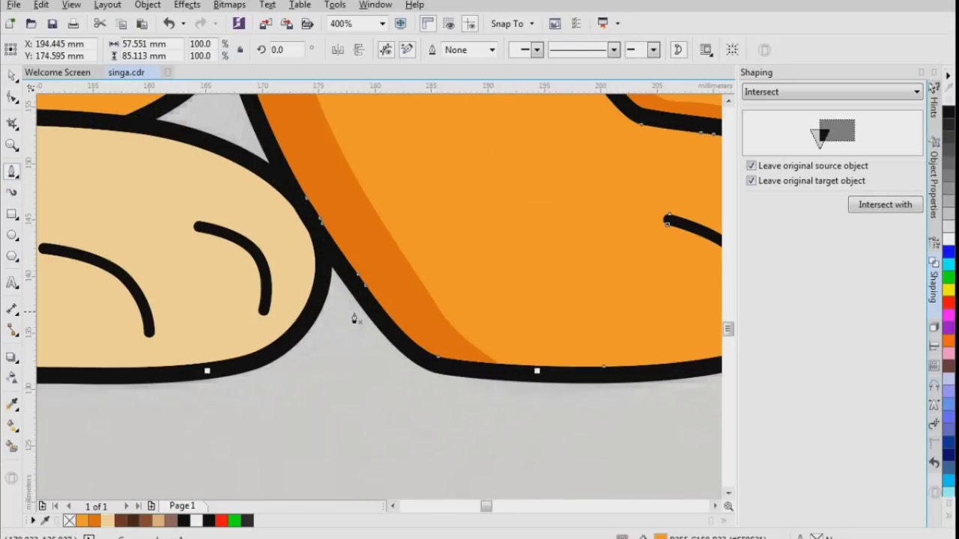
left_click(346, 314)
left_click_drag(586, 313, 623, 297)
scroll(622, 298, "down", 1)
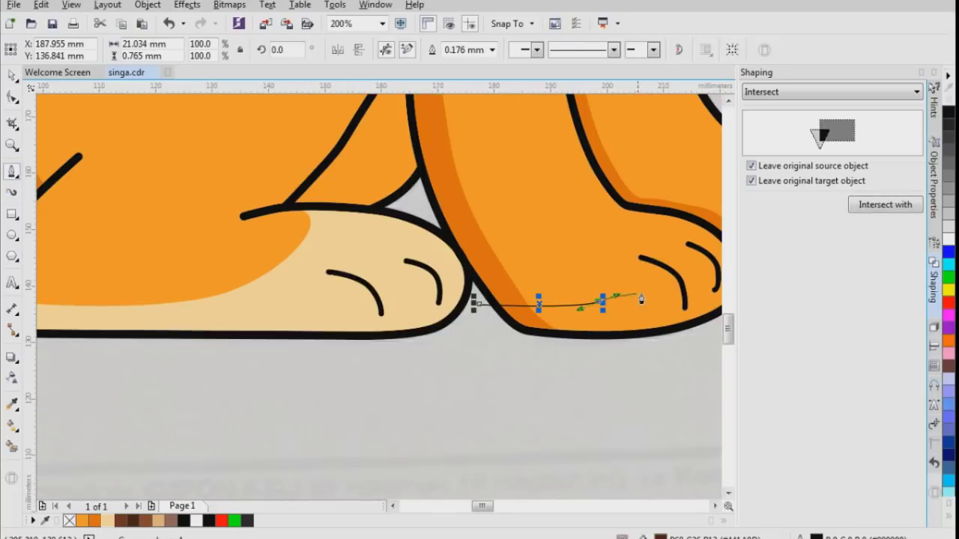
left_click_drag(628, 264, 616, 197)
Step: Close the near front paw outline around the toes, making a shape about 59 by 38 mm
scroll(617, 197, "down", 1)
scroll(620, 209, "up", 1)
scroll(684, 207, "up", 1)
scroll(655, 197, "down", 2)
left_click(703, 240)
left_click(660, 294)
left_click(539, 298)
left_click(535, 246)
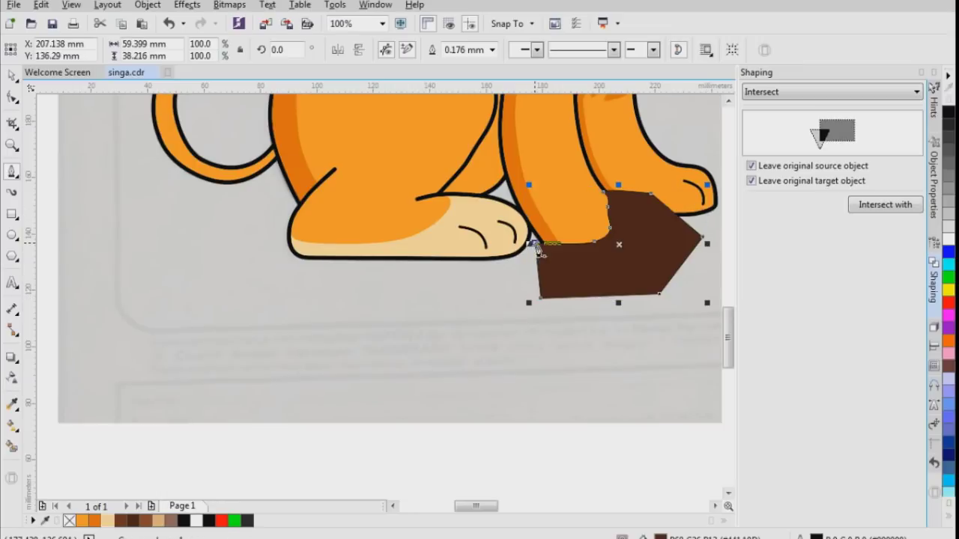
Step: Keep only the drawn shape's intersection with the near front leg's fill, colour that paw piece cream and clear the selection
left_click(882, 209)
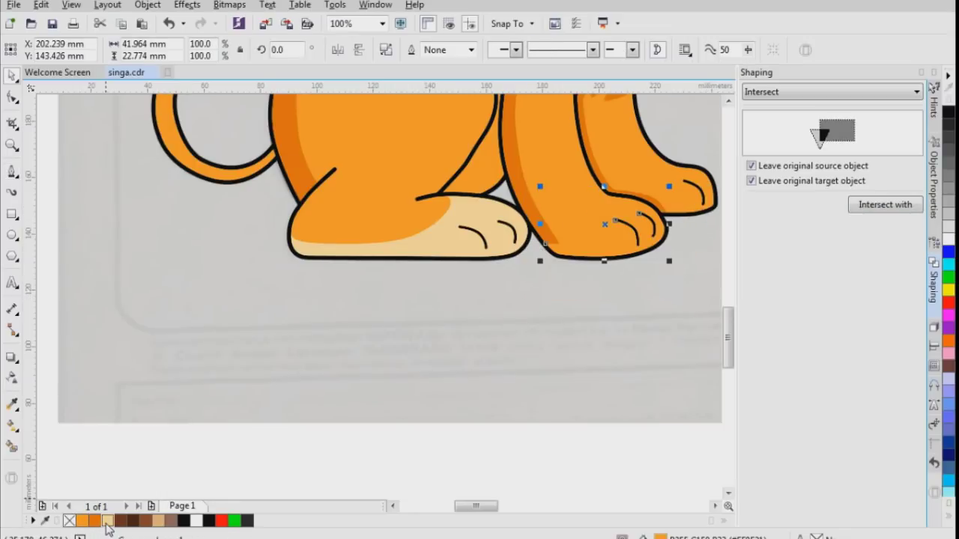
left_click(108, 522)
left_click(252, 434)
Step: Draw a curved Pen tool edge across the far front paw from above its ankle down to the near front paw
scroll(313, 411, "down", 1)
scroll(487, 247, "down", 1)
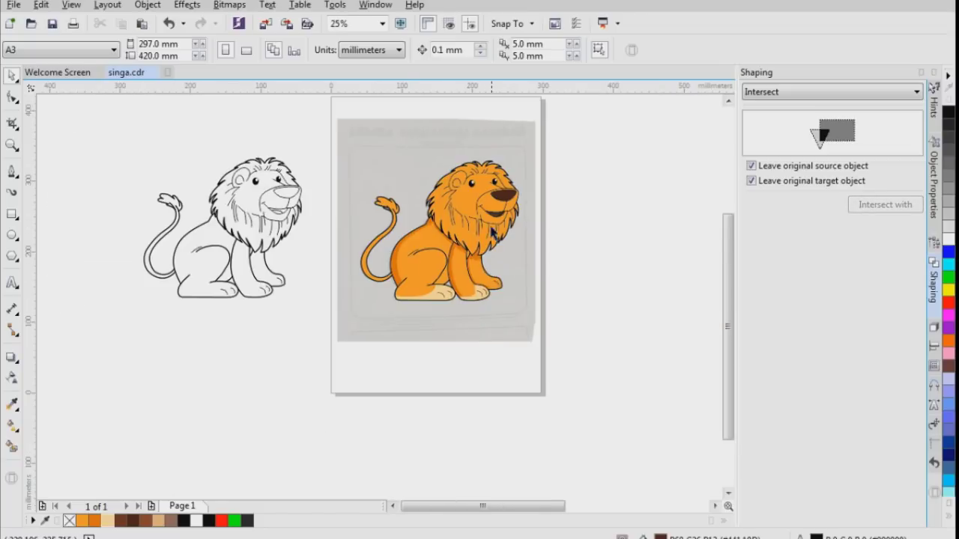
scroll(481, 233, "up", 1)
scroll(439, 295, "up", 1)
scroll(494, 353, "up", 1)
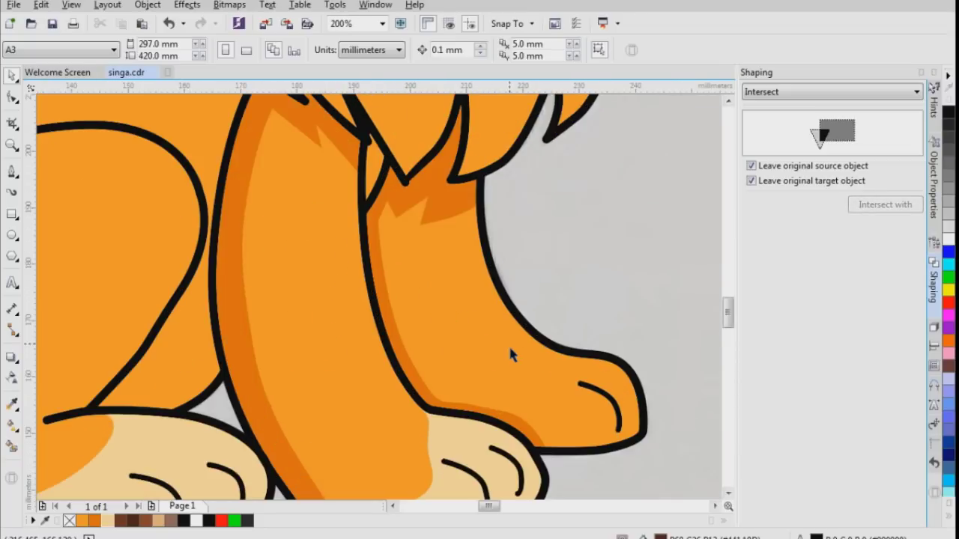
left_click(12, 171)
left_click(621, 323)
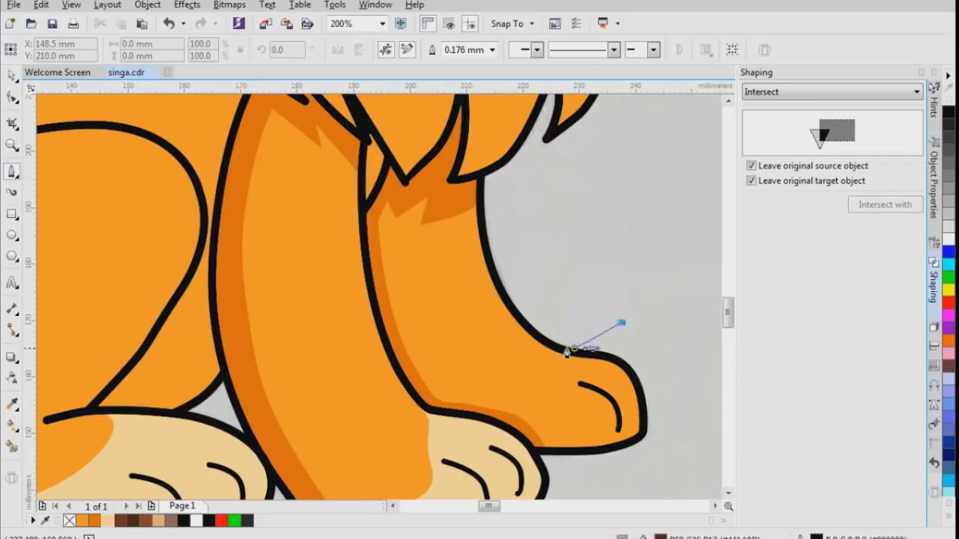
left_click(555, 352)
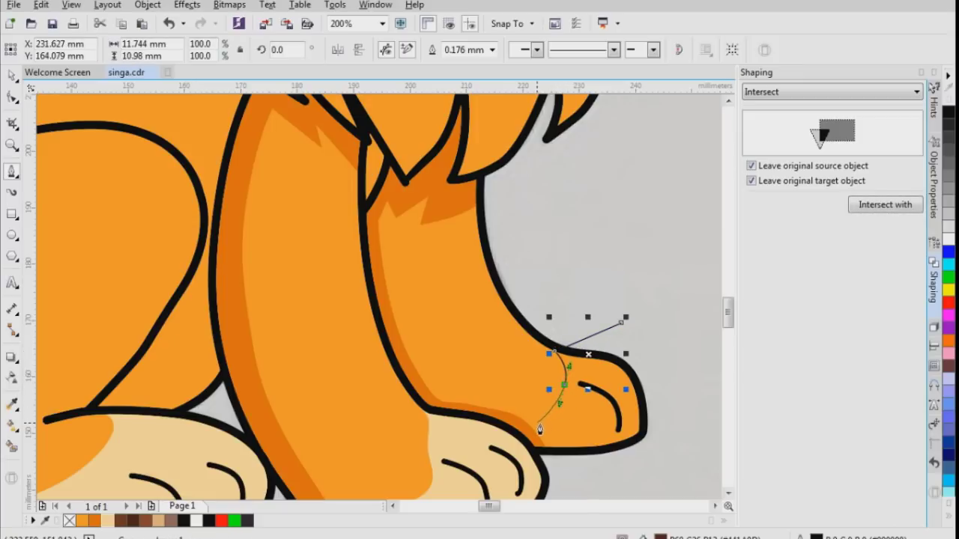
left_click(506, 431)
Step: Close the far front paw outline around the toes, making a shape about 41 by 36 mm
scroll(483, 415, "down", 1)
left_click(512, 457)
left_click(594, 469)
left_click(608, 412)
left_click(552, 369)
Step: Intersect the closed paw shape with the far front leg's fill and delete the drawn shape
left_click(885, 204)
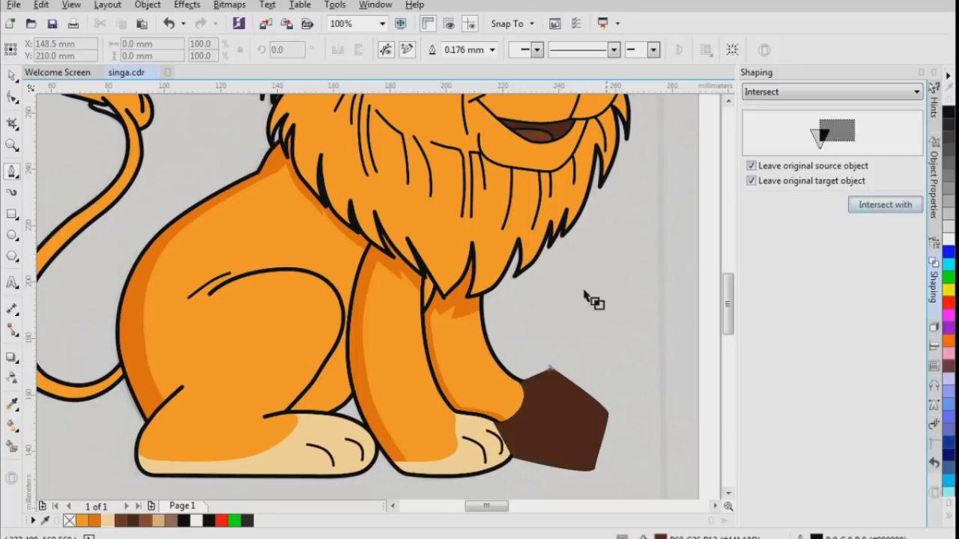
left_click(485, 381)
left_click(600, 430)
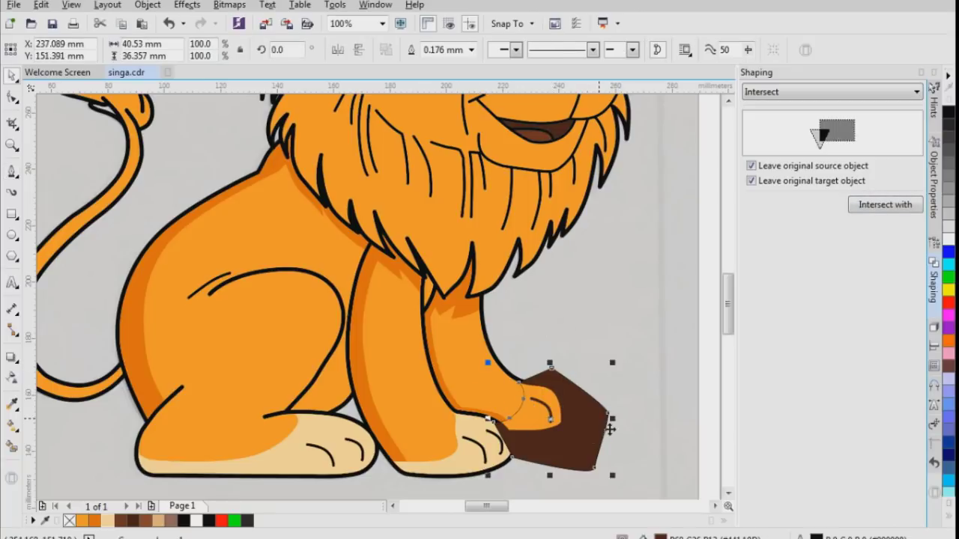
Step: Delete the dark brown helper shape and fill the rear front paw's intersected piece with cream
key("Delete")
left_click(548, 416)
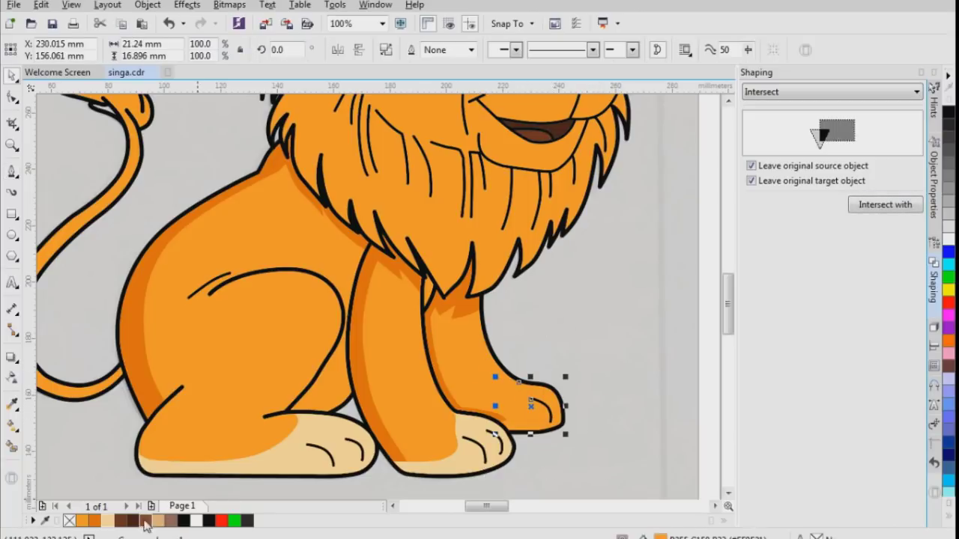
left_click(110, 521)
left_click(570, 330)
scroll(600, 323, "down", 1)
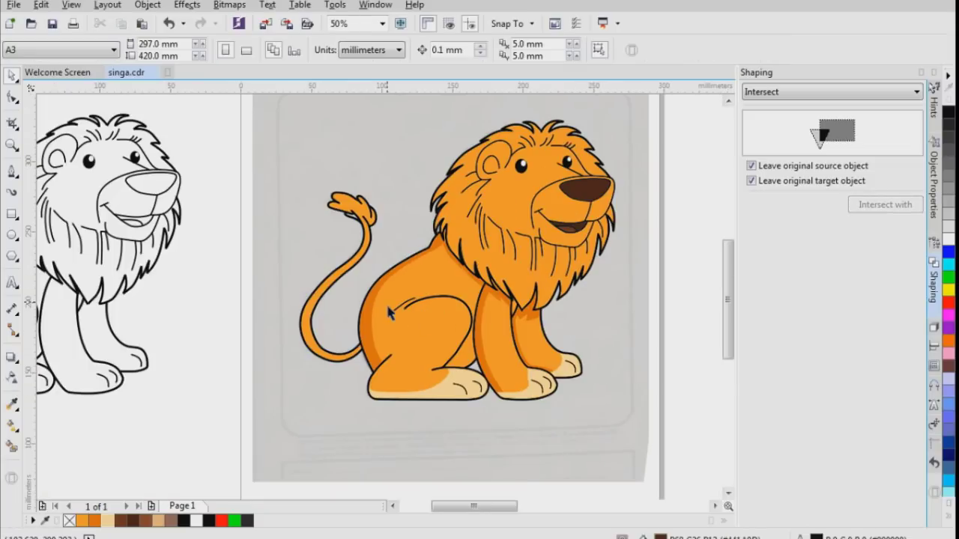
Step: Trace a Pen curve from the tail's base near the body along the middle of the tail's lower bend
scroll(327, 313, "up", 1)
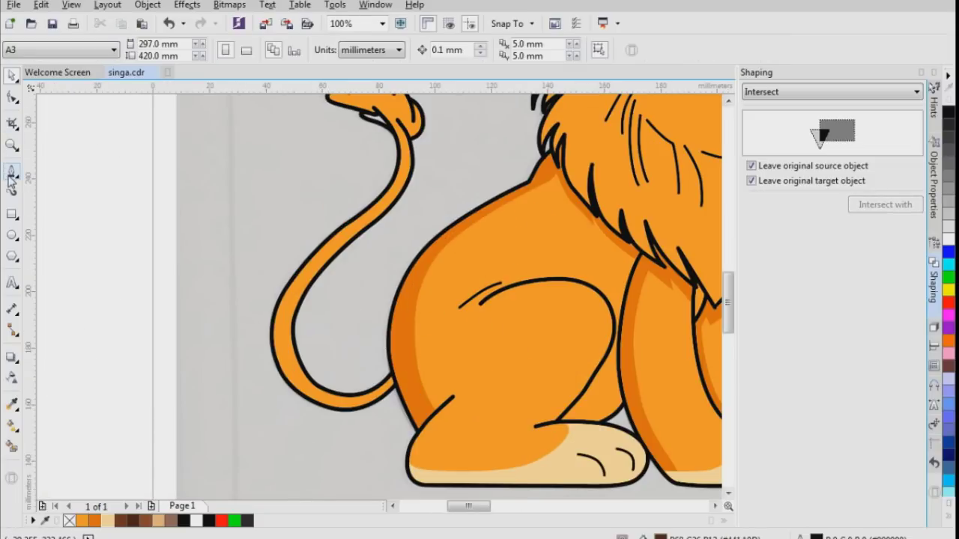
left_click(11, 174)
scroll(340, 412, "up", 1)
left_click(470, 391)
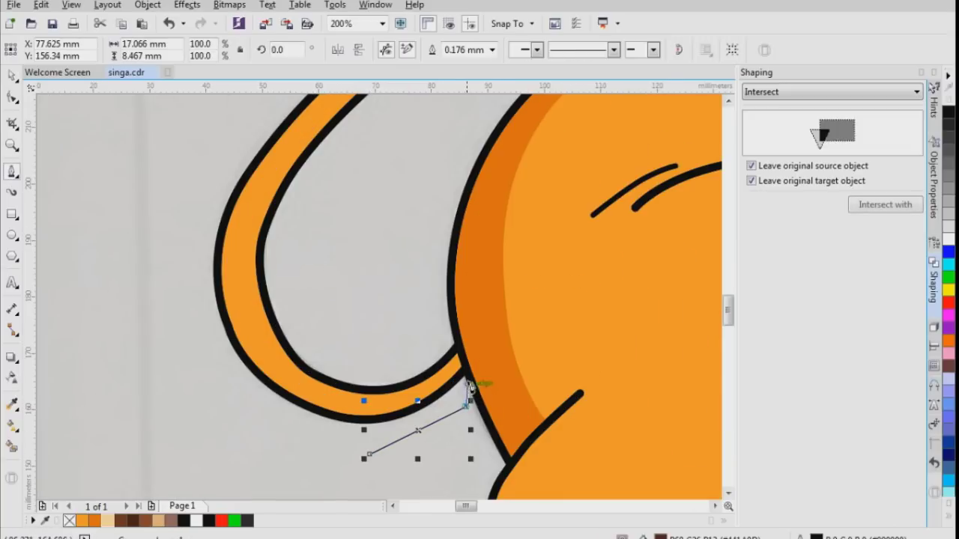
scroll(470, 385, "up", 2)
scroll(463, 342, "down", 2)
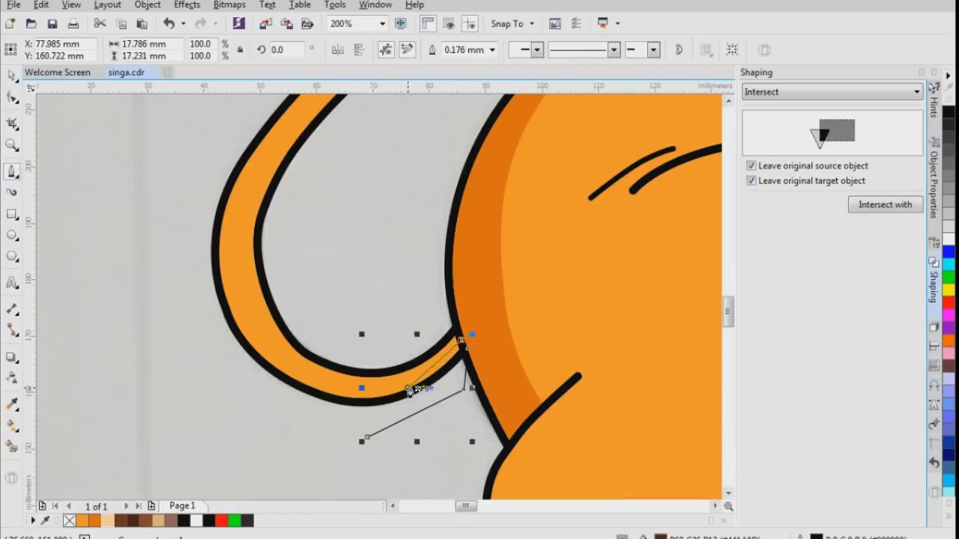
left_click_drag(379, 387, 336, 389)
left_click_drag(253, 331, 222, 274)
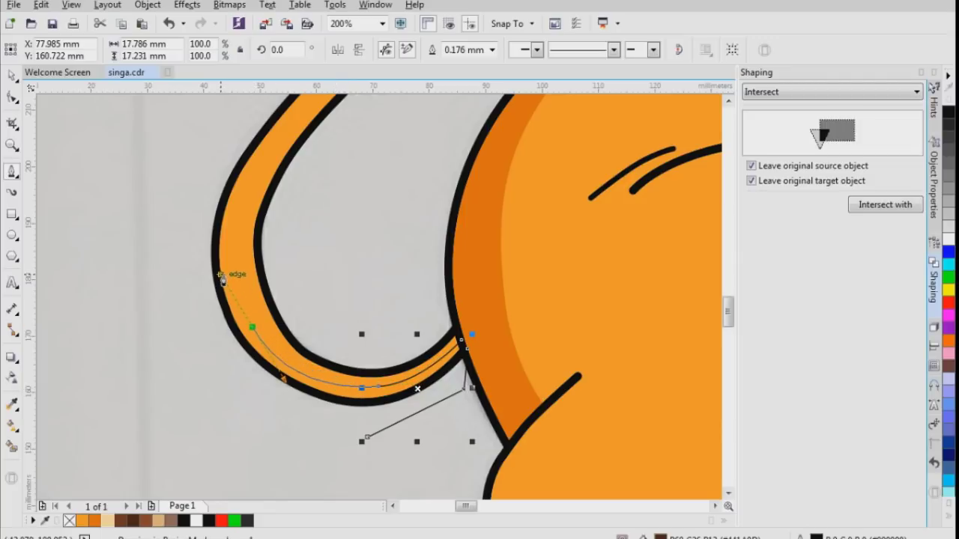
scroll(241, 274, "down", 2)
scroll(253, 188, "up", 2)
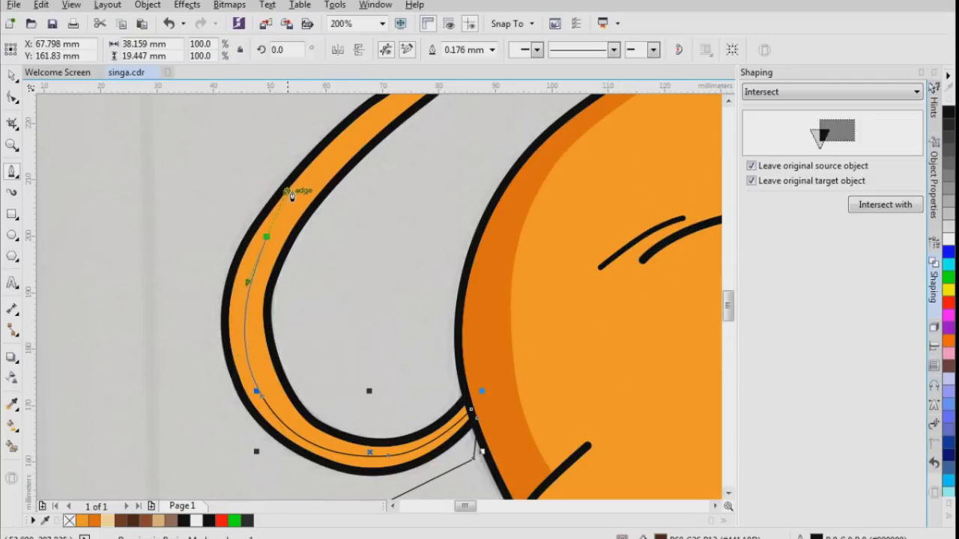
Step: Continue the curve up the tail and close it around the tail's outer side as a shape about 65 by 85 mm
scroll(303, 190, "down", 2)
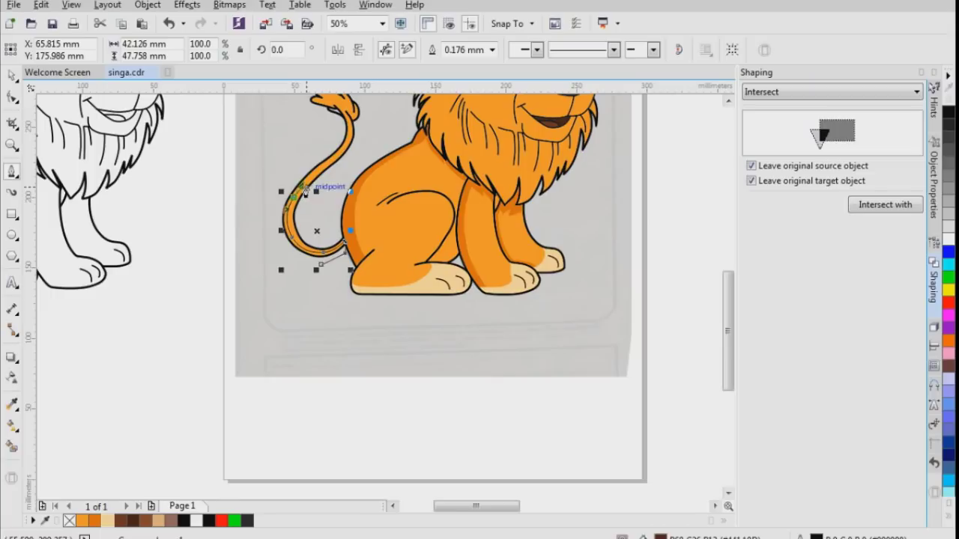
left_click(346, 140)
left_click(279, 157)
left_click(254, 250)
left_click(321, 266)
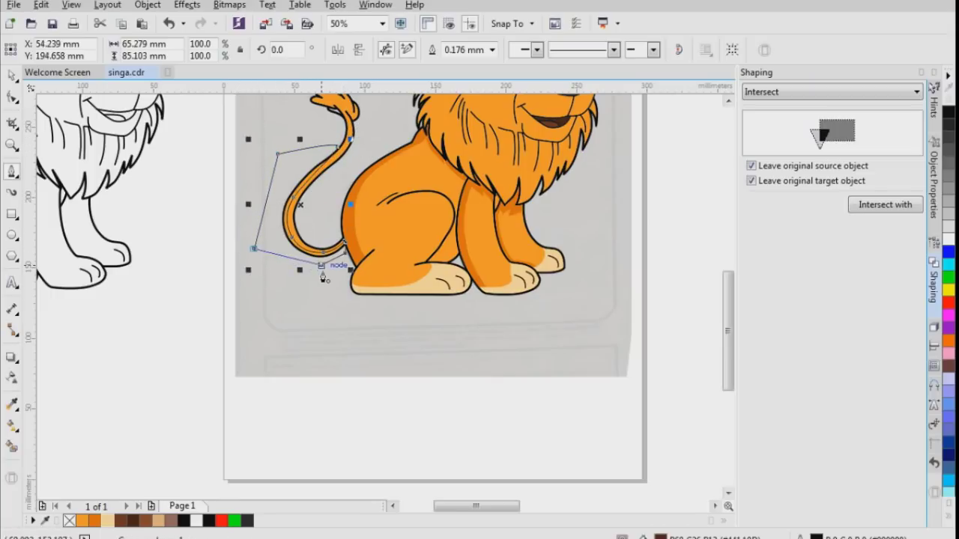
left_click(345, 253)
Step: Intersect the helper shape with the orange tail, keeping both originals, and delete the helper shape
scroll(294, 249, "up", 2)
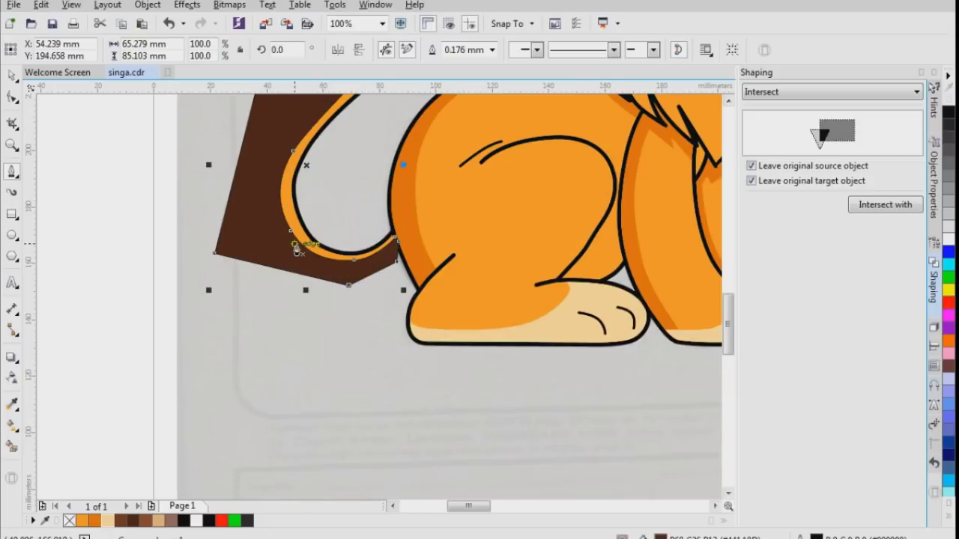
left_click(884, 205)
left_click(290, 221)
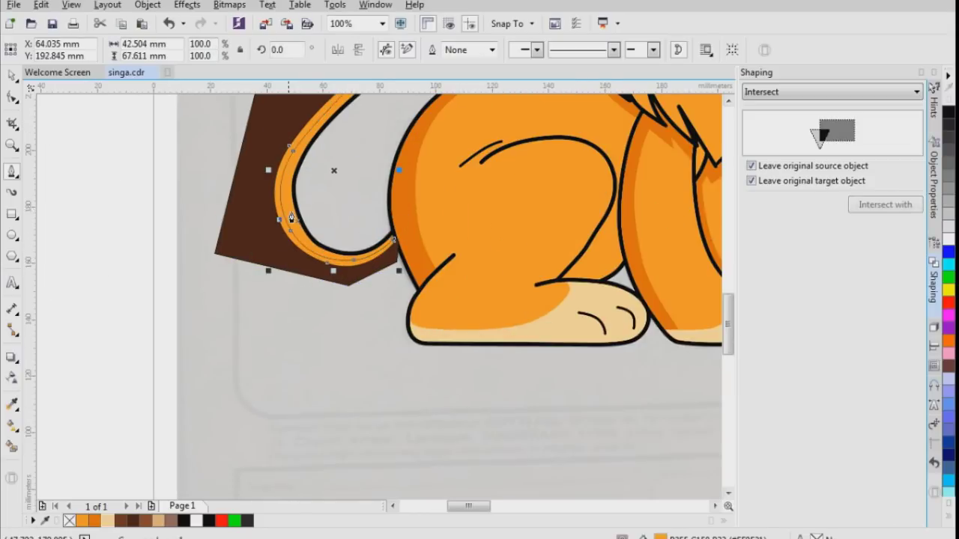
left_click(234, 254)
key("Delete")
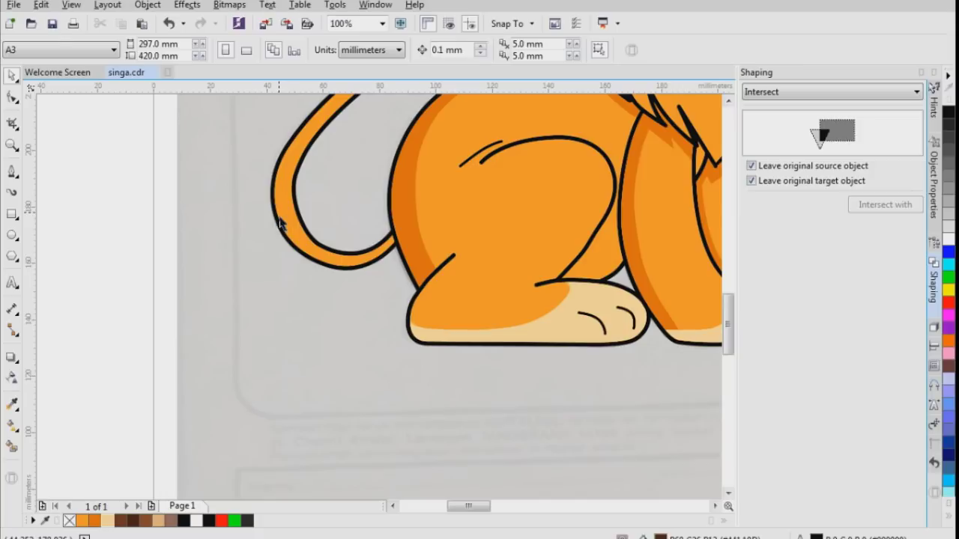
Step: Fill the intersected outer strip of the tail with the darker orange #E86F04
left_click(278, 223)
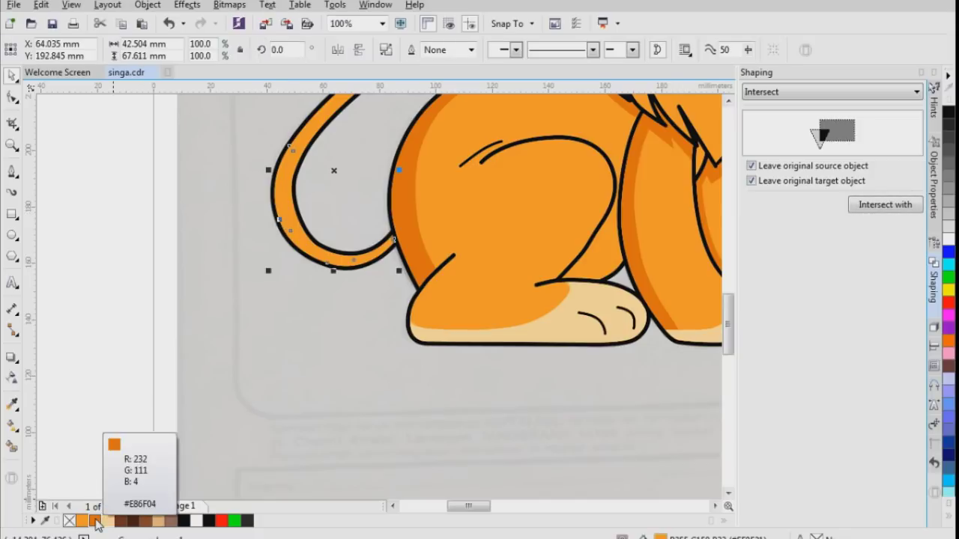
left_click(95, 520)
left_click(303, 438)
scroll(319, 440, "down", 2)
scroll(361, 352, "up", 1)
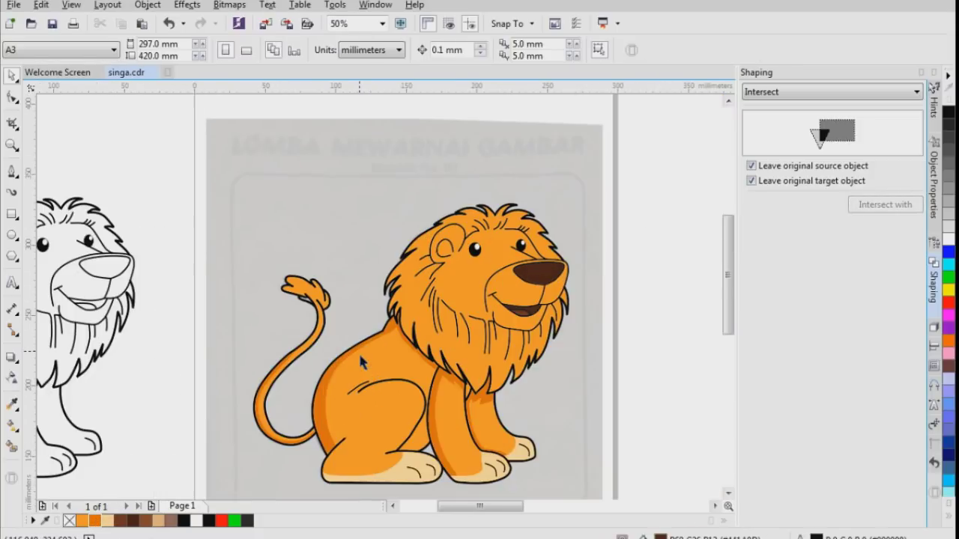
Step: Create a fill for the empty gap beneath the tail tuft, remove its outline and colour it reddish brown
scroll(313, 310, "up", 2)
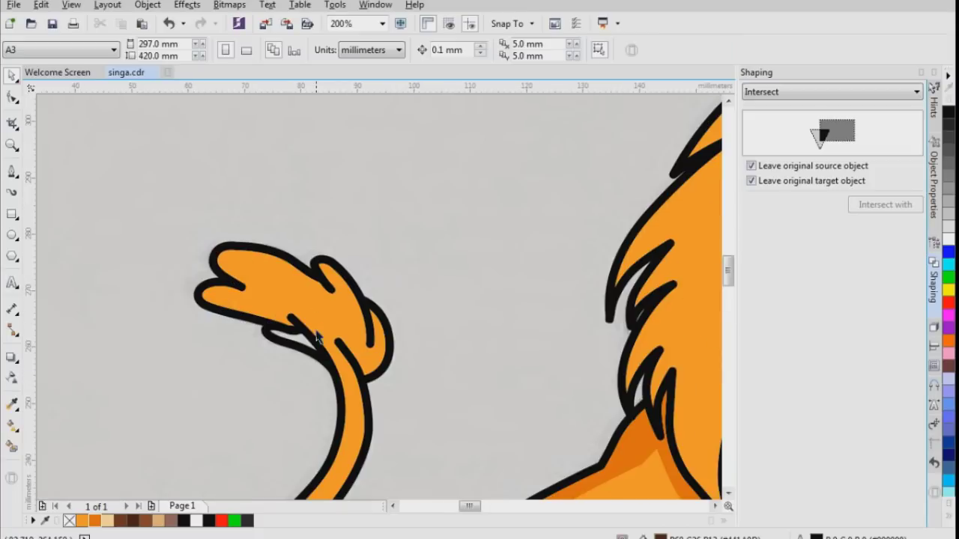
scroll(317, 323, "up", 1)
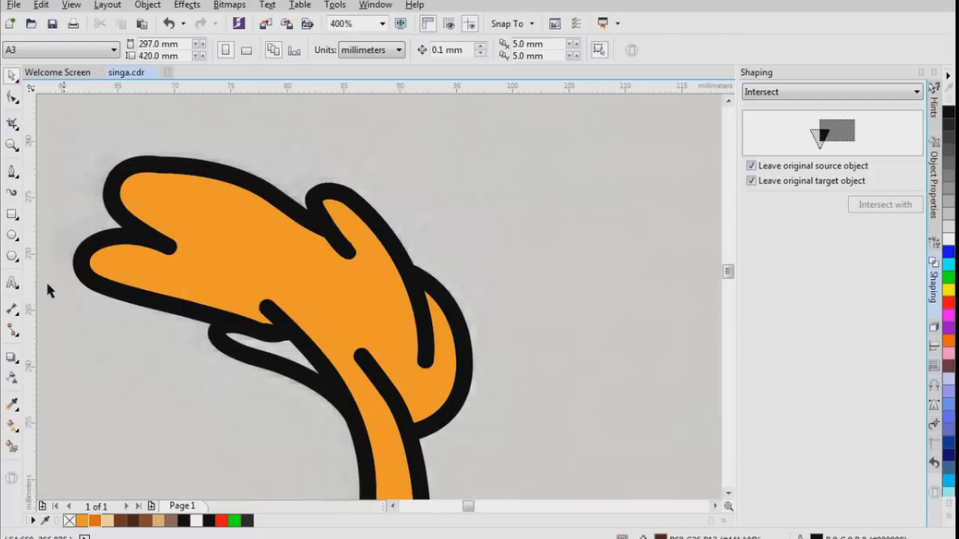
left_click(13, 447)
left_click(285, 360)
key("space")
right_click(69, 522)
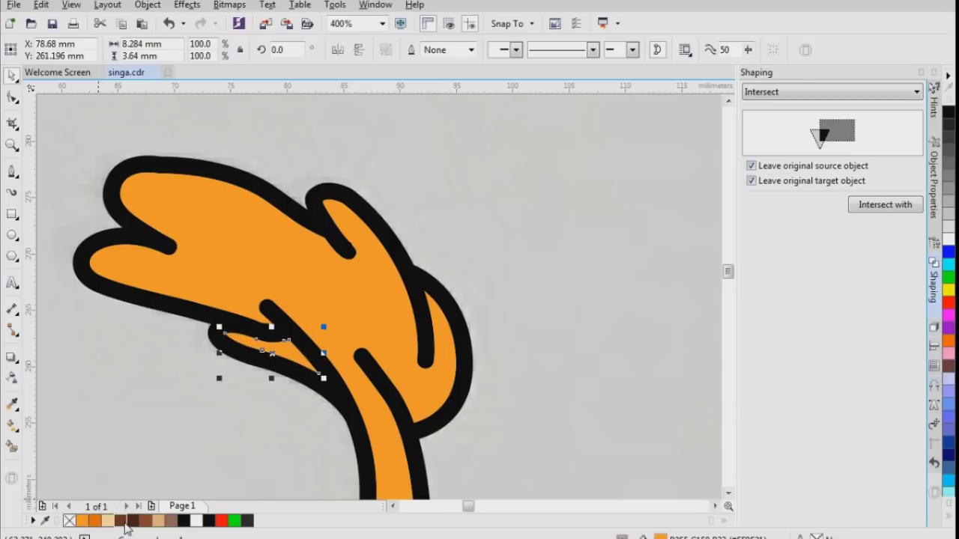
left_click(122, 521)
left_click(230, 412)
Step: Start a Pen outline from outside the tuft along the edge where it joins the tail, curving to the tuft's inner line end
left_click(250, 278)
scroll(276, 294, "down", 1)
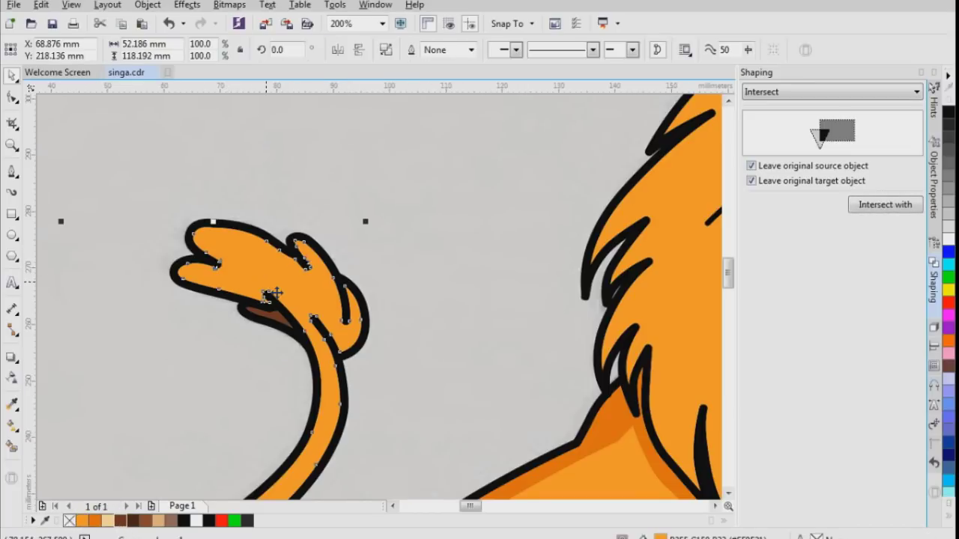
left_click(11, 172)
scroll(296, 332, "up", 1)
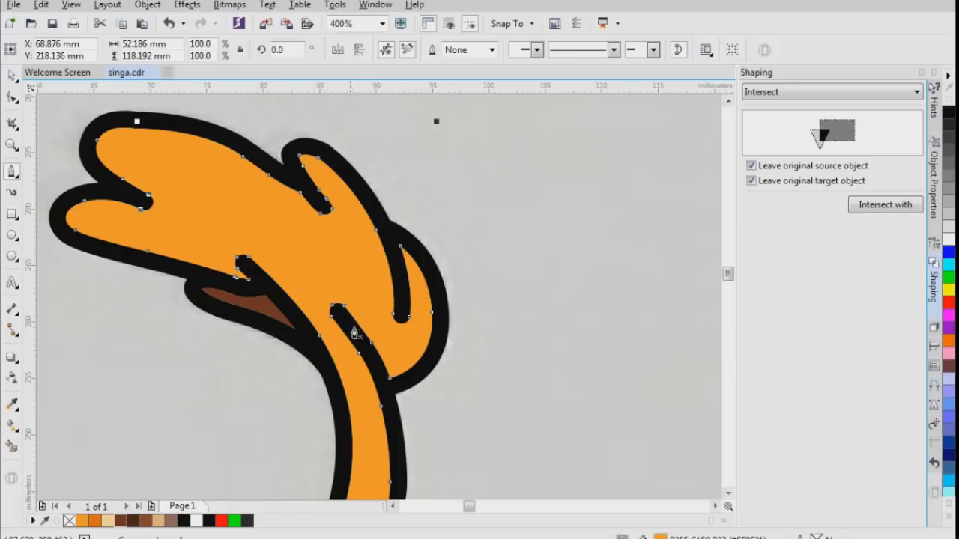
left_click(440, 421)
left_click(372, 365)
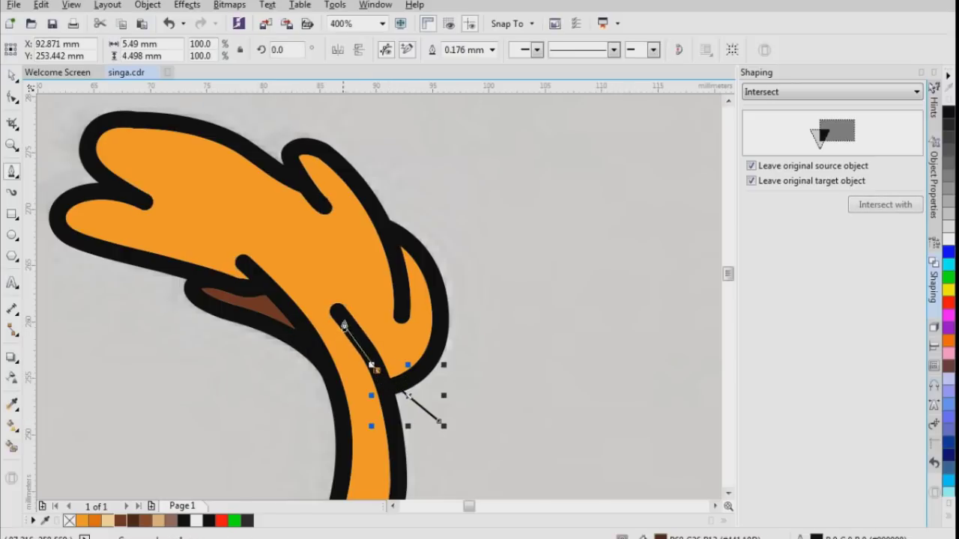
left_click(333, 307)
left_click(239, 258)
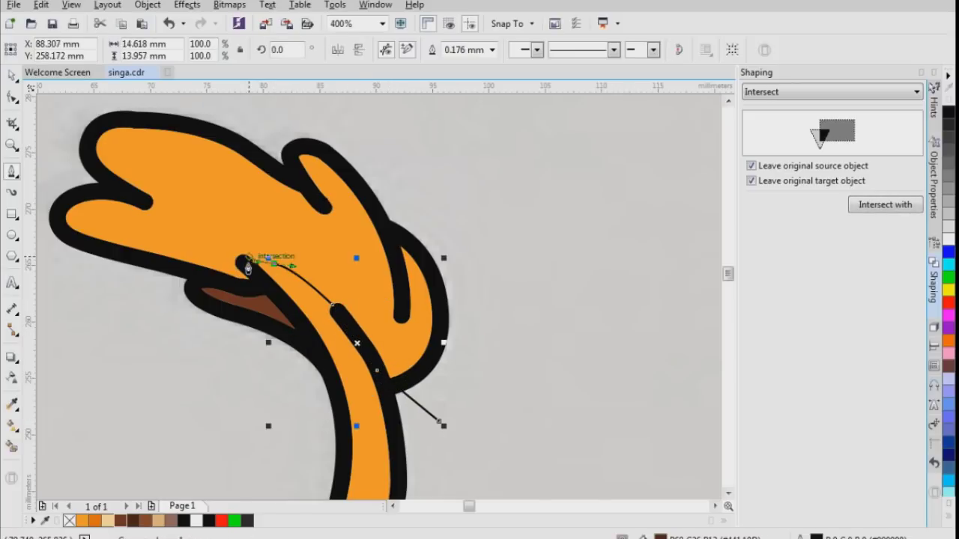
scroll(234, 299, "down", 1)
Step: Close the outline around the whole tail tuft as a shape about 62 by 41 mm
left_click_drag(110, 292, 95, 223)
left_click(92, 195)
left_click(221, 129)
left_click(439, 229)
left_click(418, 329)
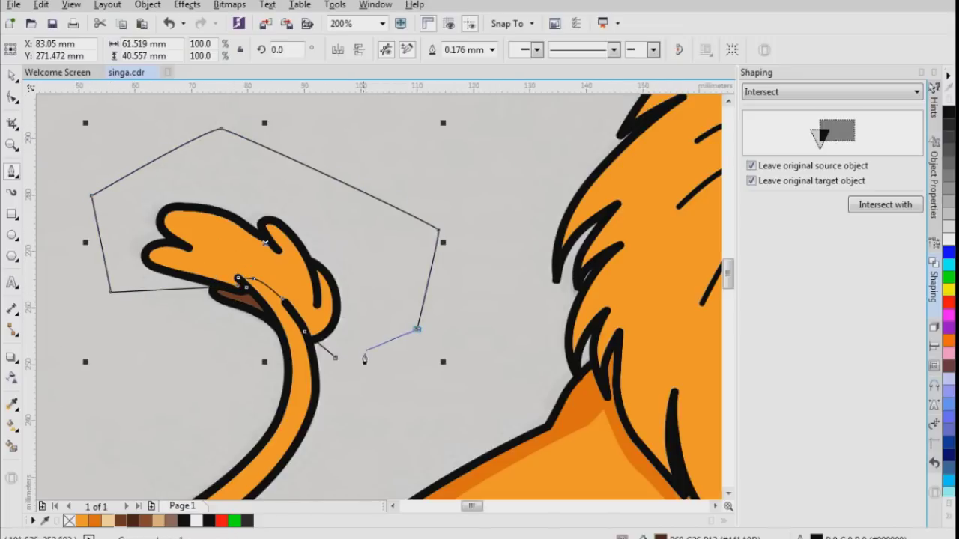
left_click(339, 362)
Step: Intersect the tuft helper shape with the orange tail, keeping both originals, and delete the helper shape
left_click(885, 205)
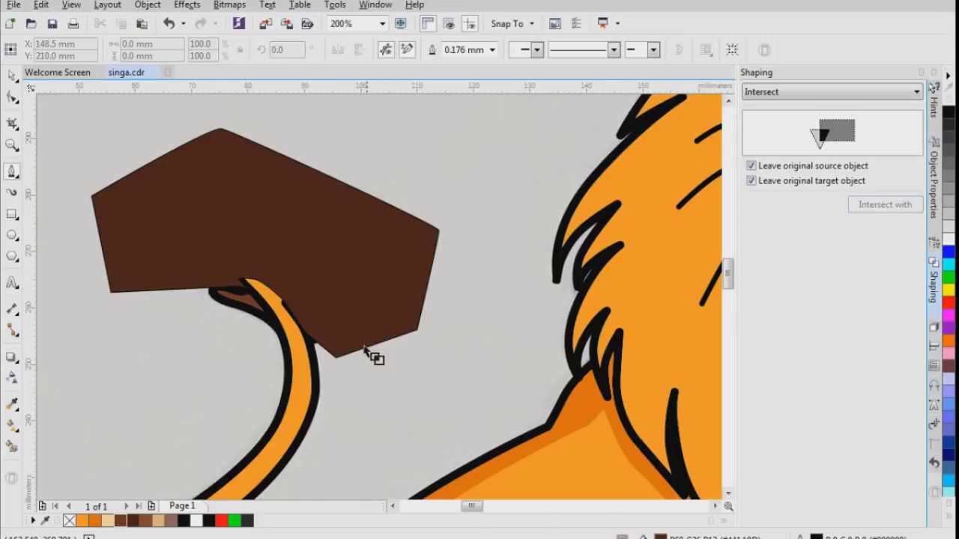
left_click(306, 388)
left_click(402, 260)
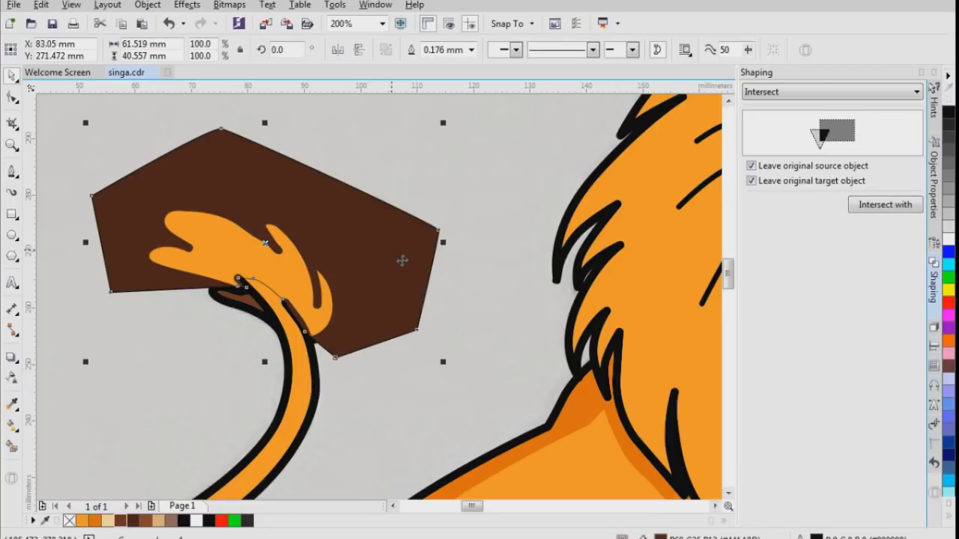
key("Delete")
Step: Fill the intersected tail tuft with dark brown
left_click(267, 276)
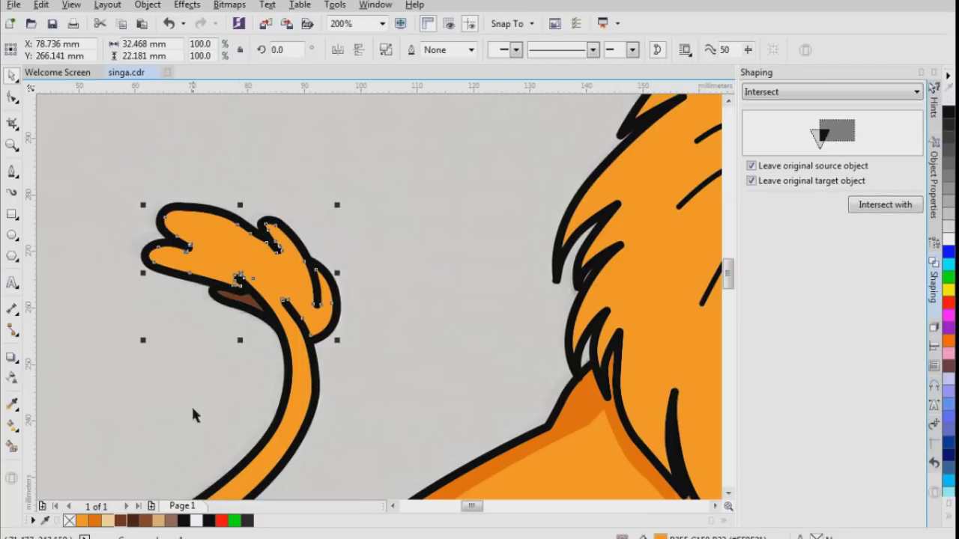
left_click(132, 521)
left_click(441, 221)
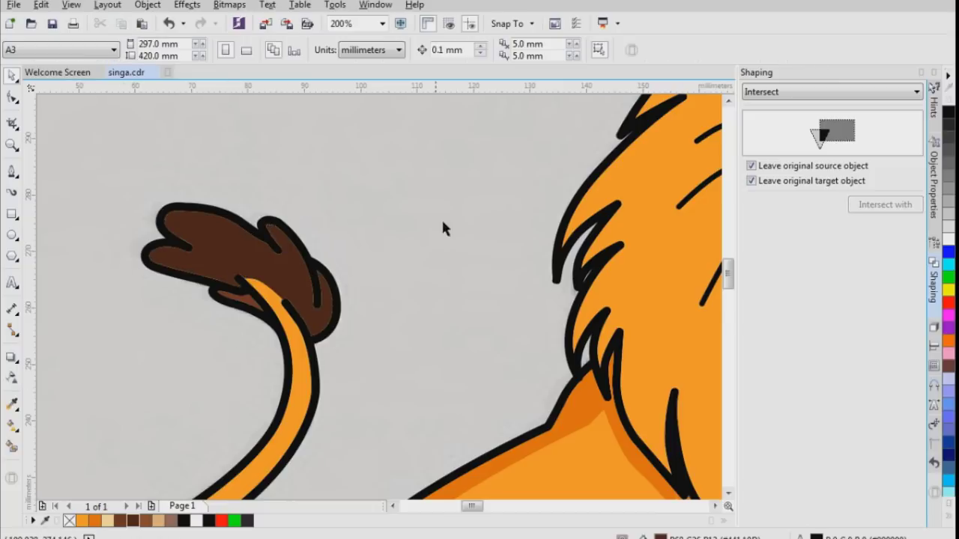
scroll(441, 223, "down", 3)
scroll(515, 250, "up", 2)
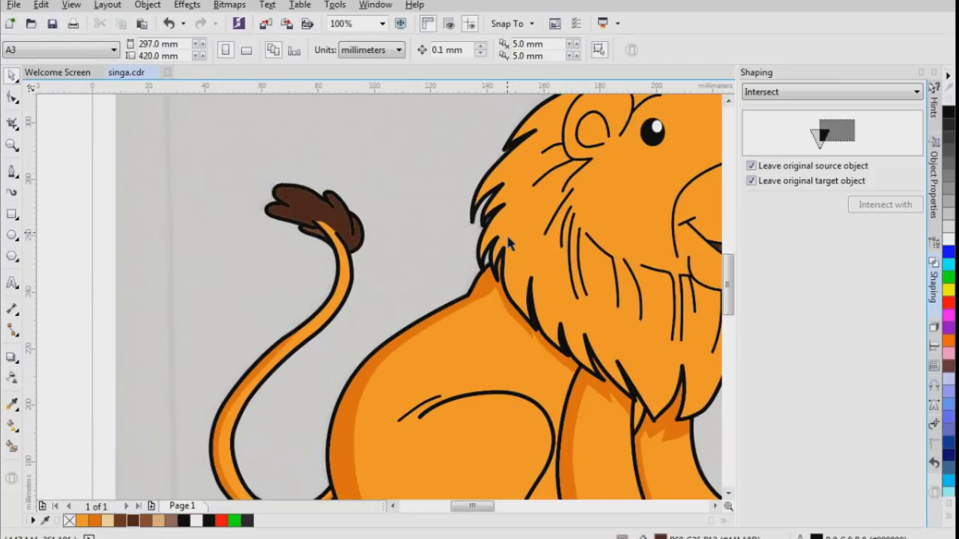
Step: Fill the main tail tuft shape with the lighter medium brown
scroll(314, 217, "up", 2)
left_click(315, 219)
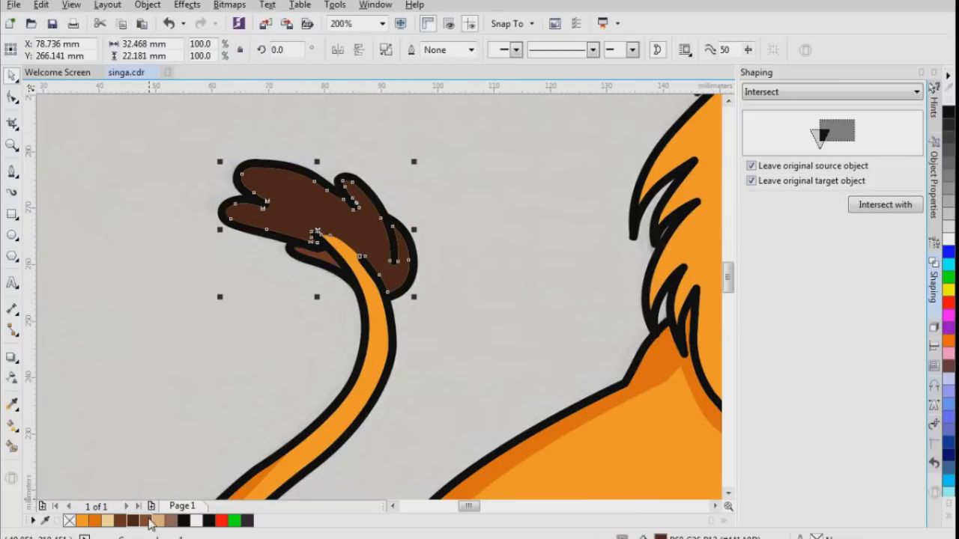
left_click(149, 520)
left_click(148, 317)
scroll(147, 317, "down", 4)
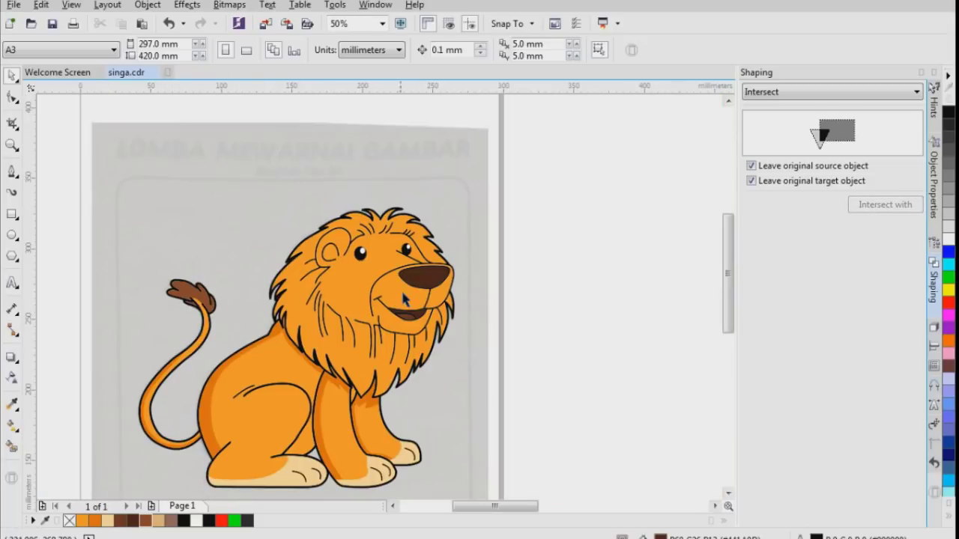
Step: Draw a closed rounded highlight about 22 by 5 mm with the Pen tool inside the upper part of the nose
scroll(457, 275, "up", 2)
left_click(452, 269)
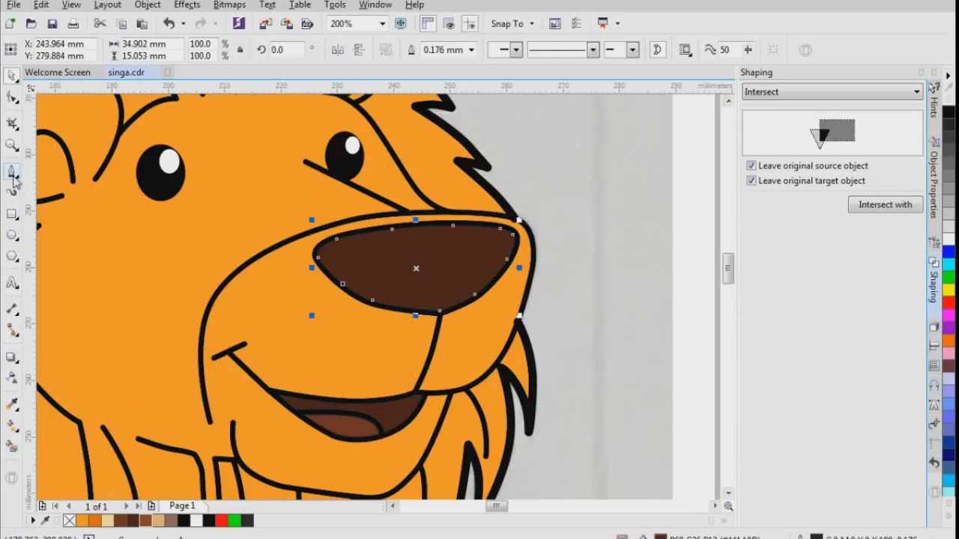
left_click(12, 173)
scroll(409, 238, "up", 1)
left_click(374, 253)
left_click_drag(539, 243, 562, 272)
left_click_drag(478, 298, 448, 294)
left_click_drag(345, 269, 324, 255)
left_click(374, 255)
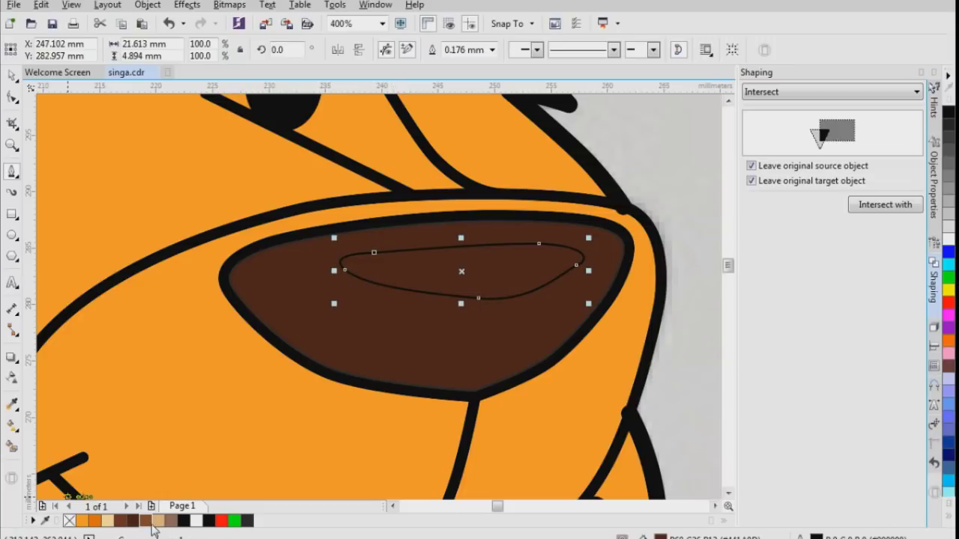
Step: Fill the nose highlight with medium brown and remove its outline
left_click(147, 522)
right_click(69, 521)
key("space")
Step: Remove the thin outline from the dark brown nose shape
left_click(598, 243)
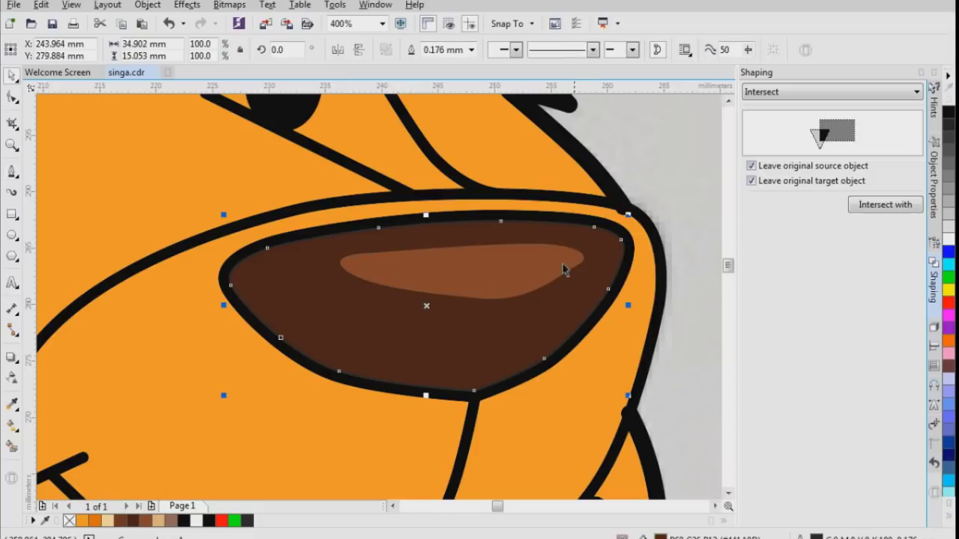
right_click(69, 521)
scroll(350, 317, "down", 4)
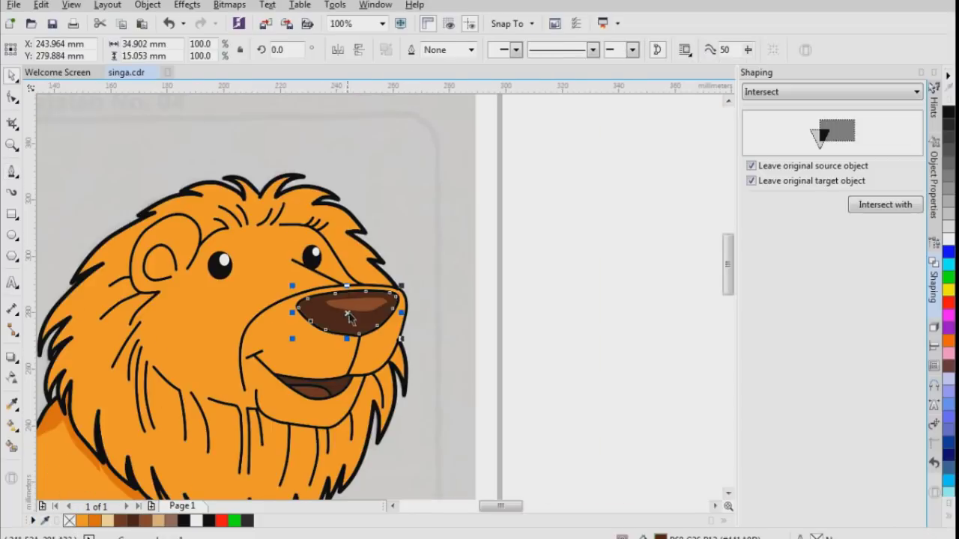
left_click(517, 264)
Step: Start a Pen tool path with a smooth curve across the nose below the highlight, from its left edge to its upper right corner
scroll(368, 321, "up", 4)
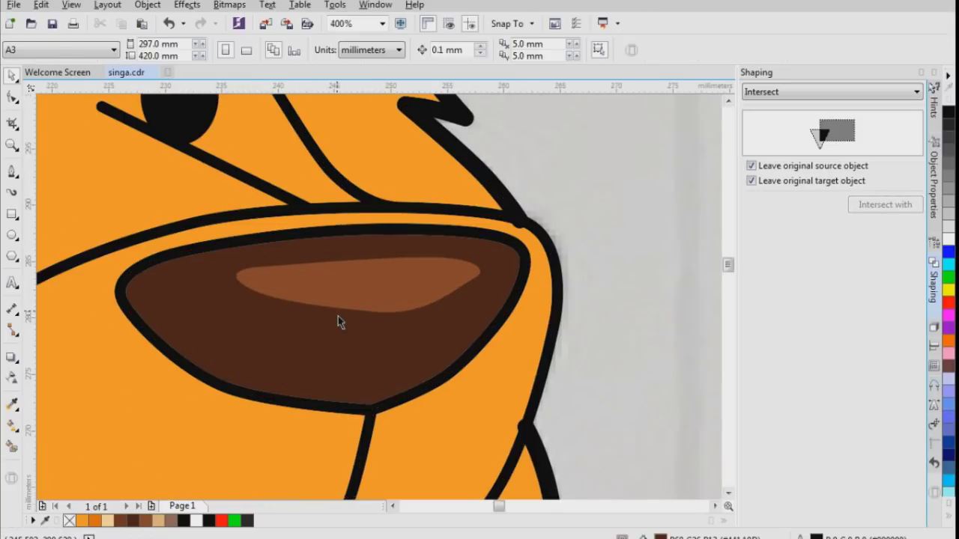
left_click(214, 274)
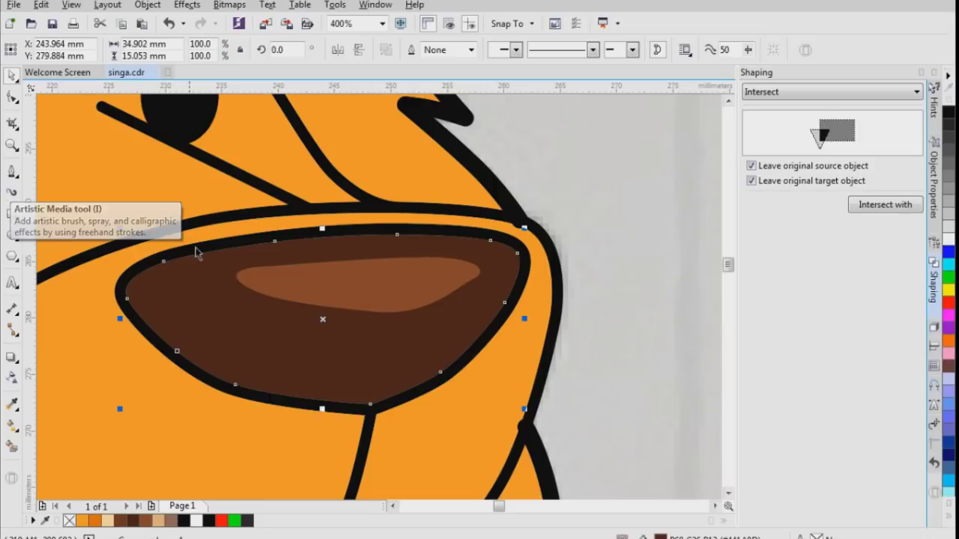
left_click(13, 174)
left_click(152, 270)
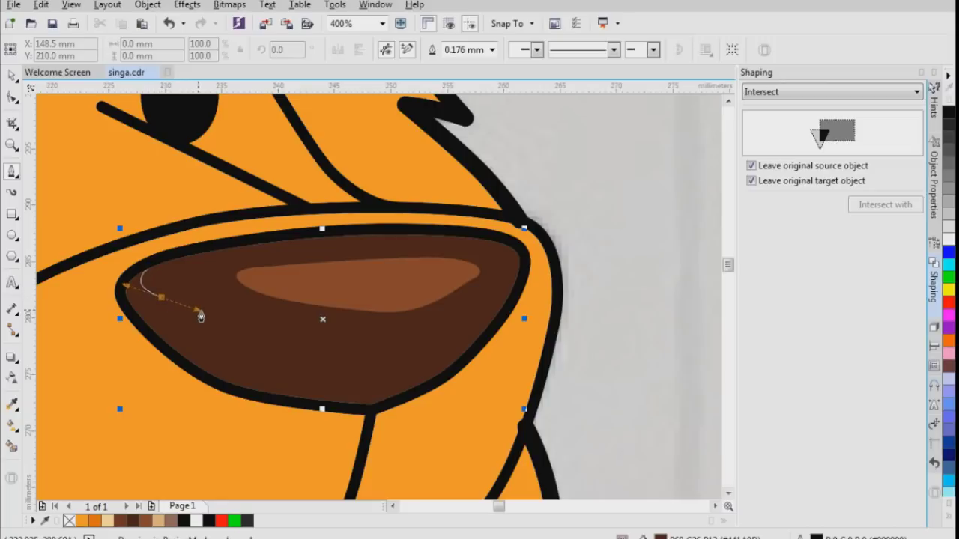
left_click_drag(201, 316, 200, 316)
left_click_drag(398, 328, 452, 319)
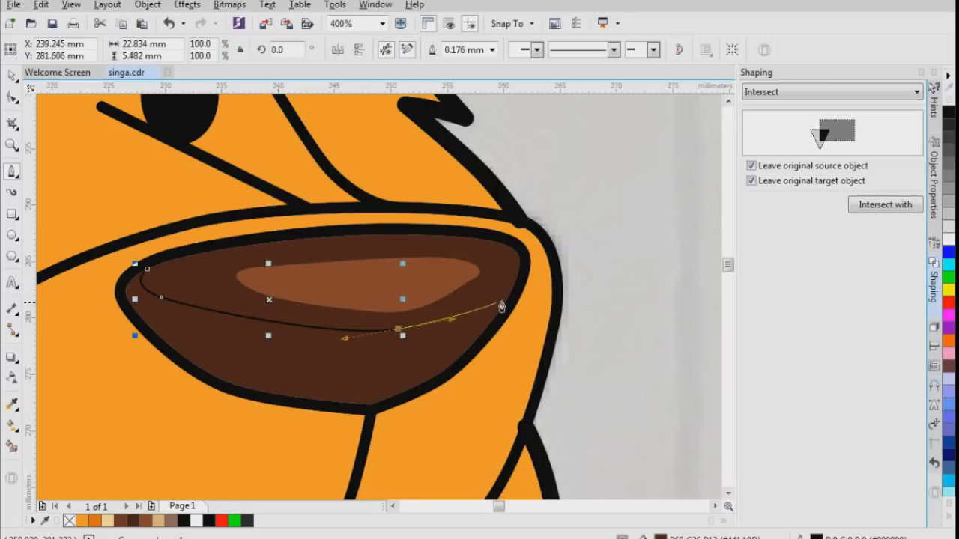
left_click_drag(508, 259, 506, 244)
Step: Continue the path loosely outside the lower nose and close it into a shape about 54 by 23 mm
left_click(613, 217)
left_click(641, 307)
left_click(599, 382)
left_click(431, 472)
left_click(270, 471)
left_click(116, 423)
left_click(39, 319)
left_click(82, 273)
left_click(147, 268)
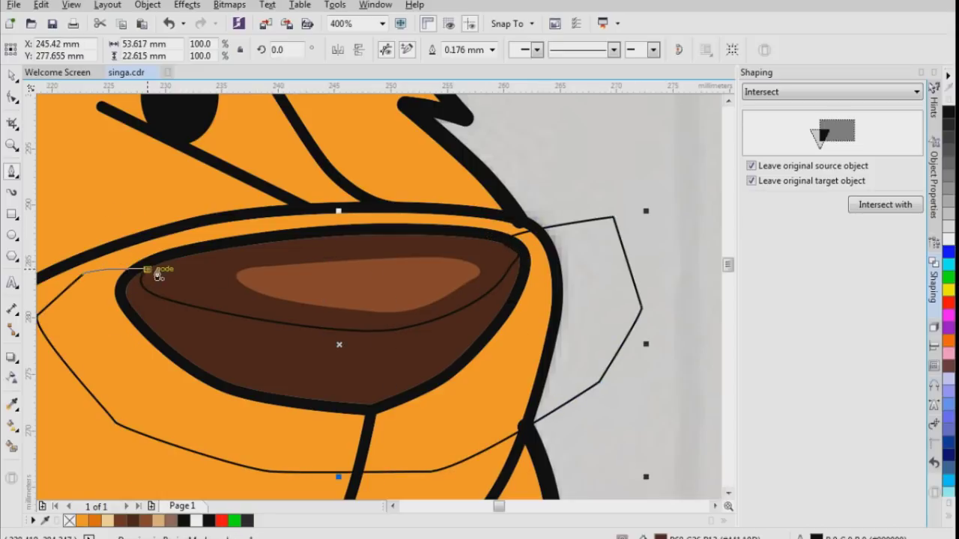
left_click(158, 274)
Step: Intersect the drawn shape with the dark brown nose, and delete the drawn shape
left_click(864, 210)
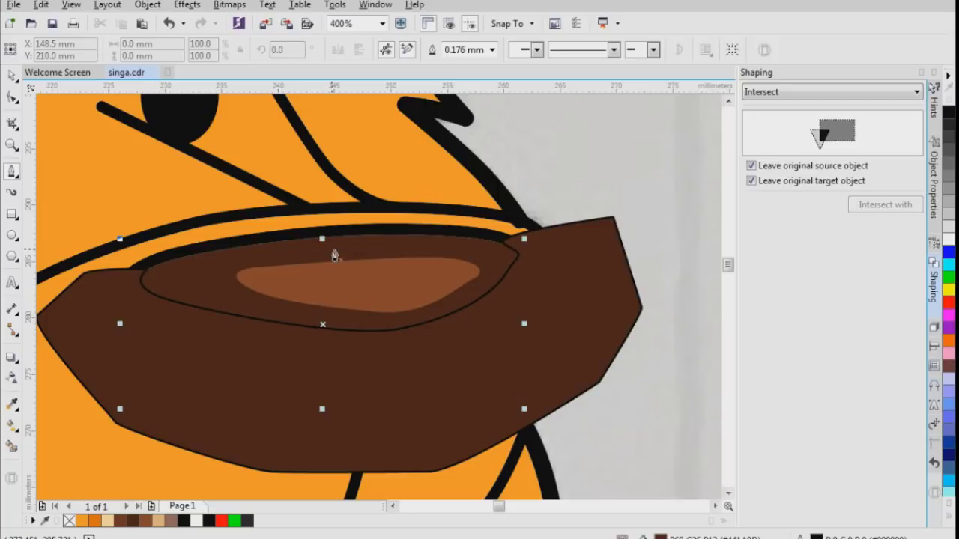
left_click(285, 288)
left_click(85, 342)
key("Delete")
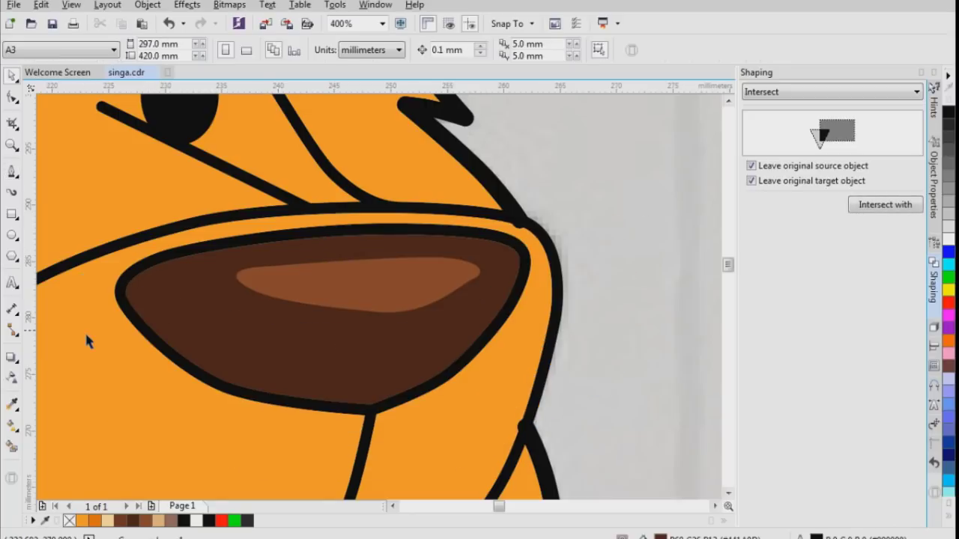
Step: Fill the lower nose piece with medium brown and replace that with reddish brown
left_click(187, 334)
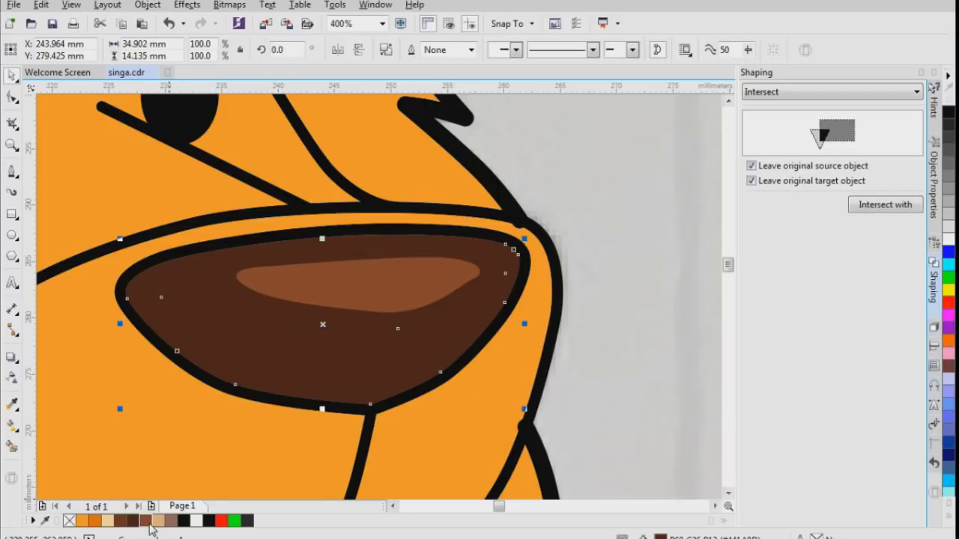
left_click(148, 522)
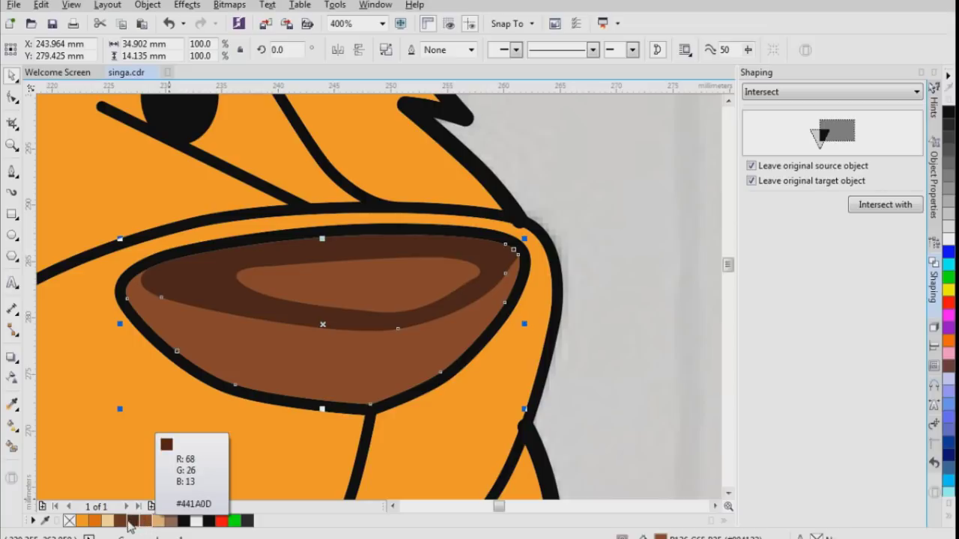
left_click(124, 522)
left_click(615, 240)
scroll(507, 270, "down", 5)
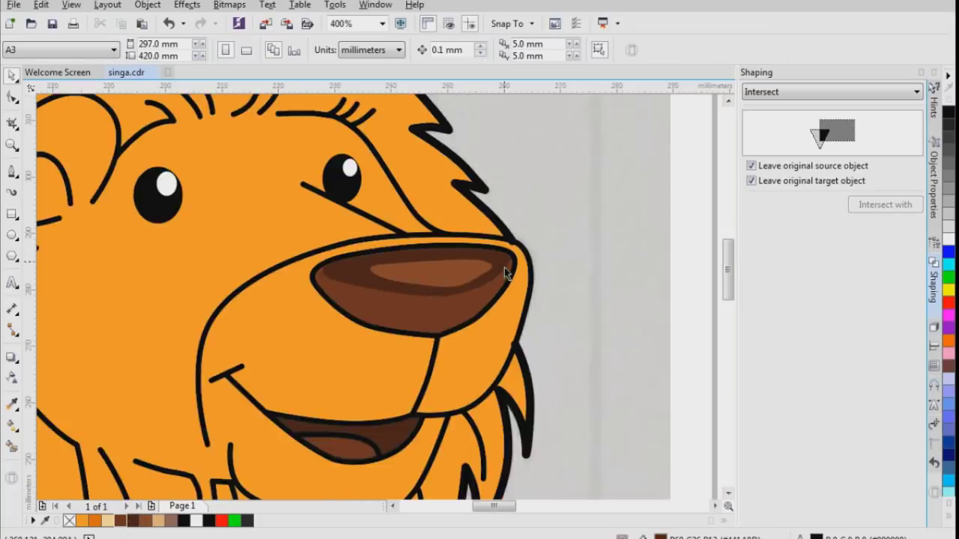
scroll(554, 272, "up", 3)
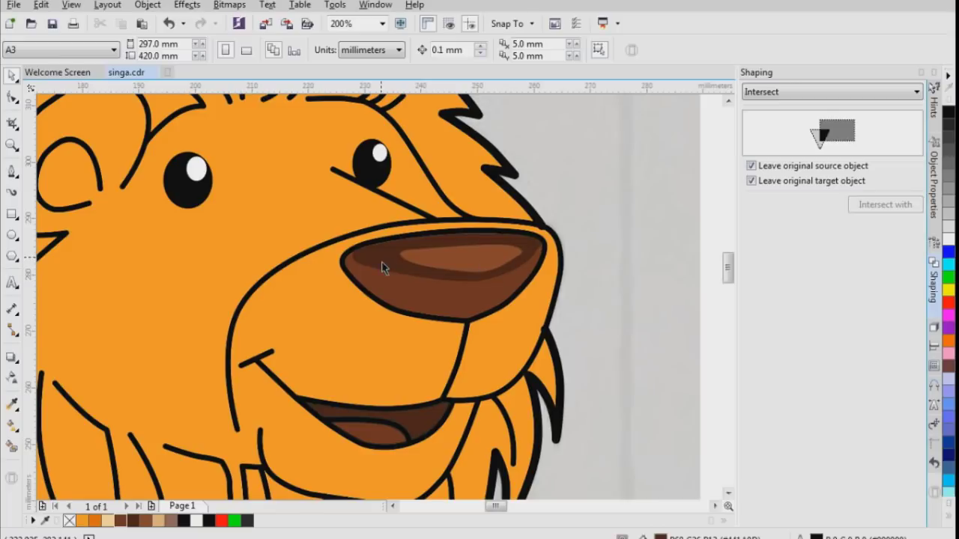
Step: Fill the lower nose piece with dark brown and the main nose shape with reddish brown
left_click(391, 280)
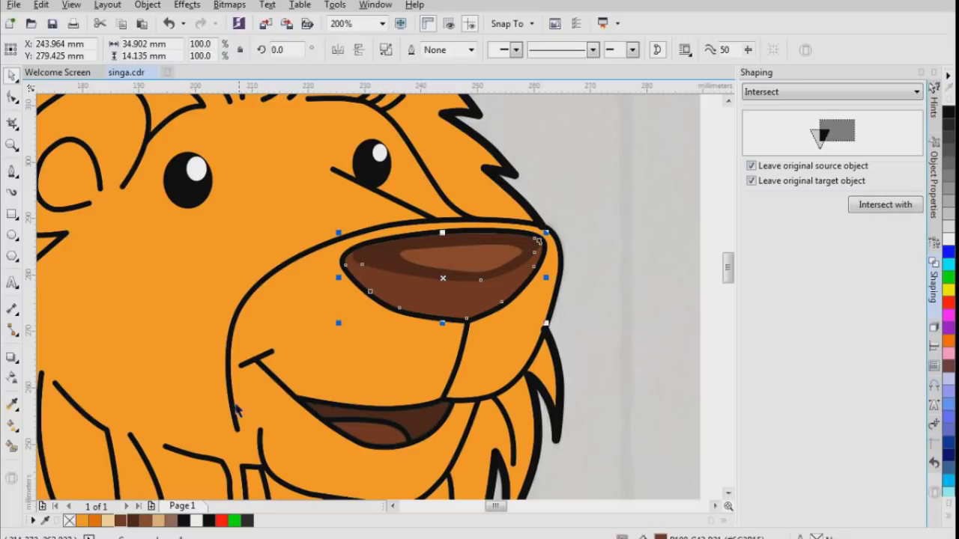
left_click(135, 522)
left_click(387, 263)
left_click(142, 522)
left_click(123, 522)
left_click(644, 261)
scroll(559, 248, "down", 1)
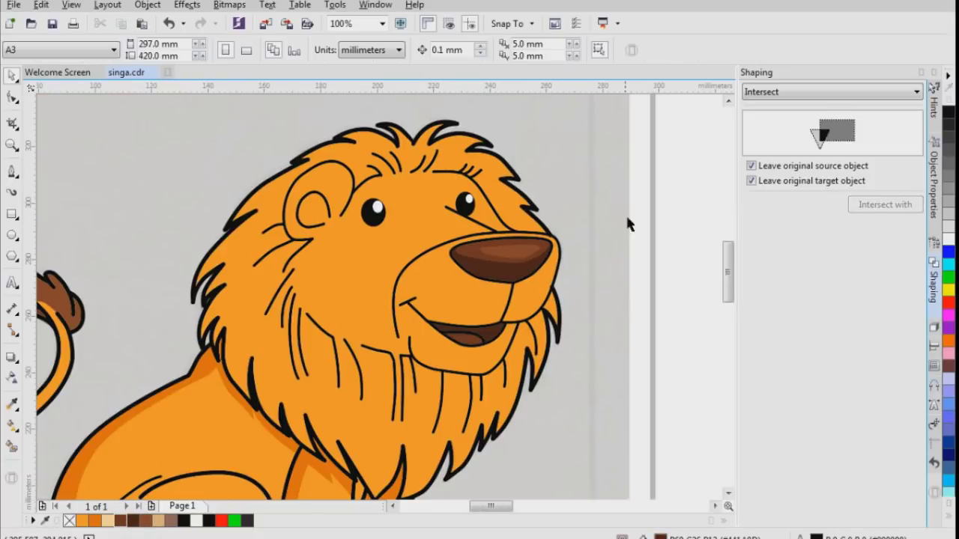
Step: Flatten the nose highlight to a height of about 3.7 mm
scroll(547, 261, "up", 3)
left_click(449, 239)
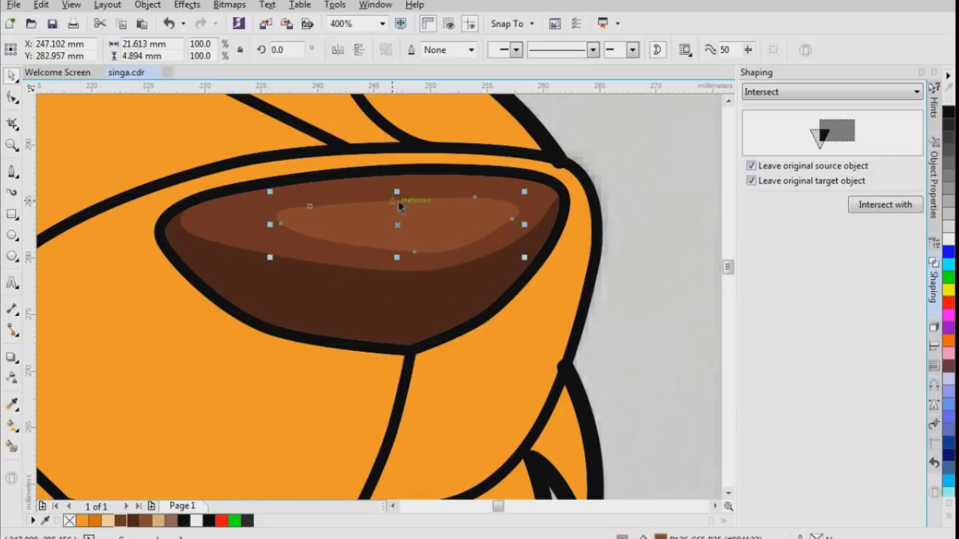
left_click_drag(414, 206, 417, 257)
scroll(480, 230, "down", 3)
left_click(642, 185)
scroll(450, 217, "up", 1)
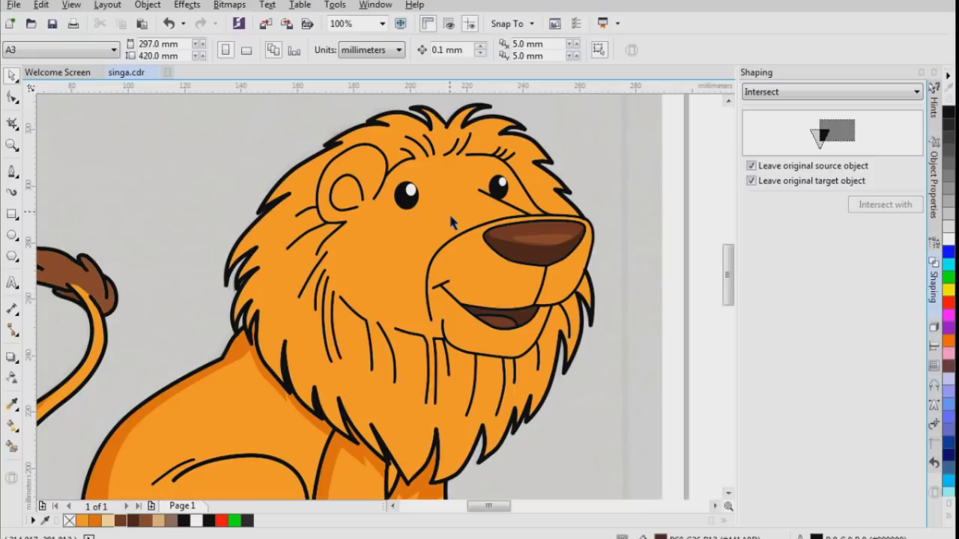
Step: Enlarge the nose highlight slightly and reposition it within the upper part of the nose
scroll(545, 240, "up", 1)
left_click(565, 260)
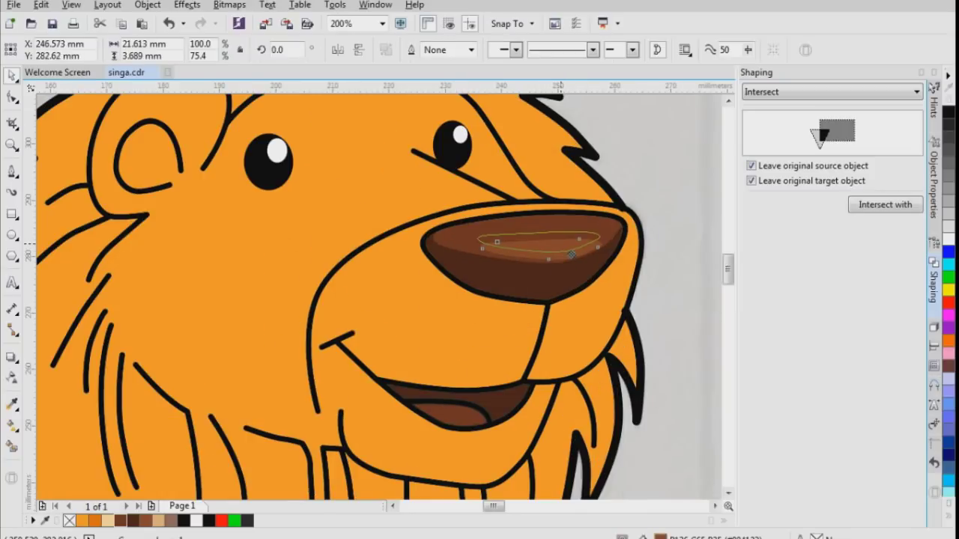
left_click_drag(607, 226, 618, 223)
scroll(578, 234, "up", 1)
left_click_drag(571, 257, 555, 263)
scroll(563, 248, "down", 2)
left_click(654, 190)
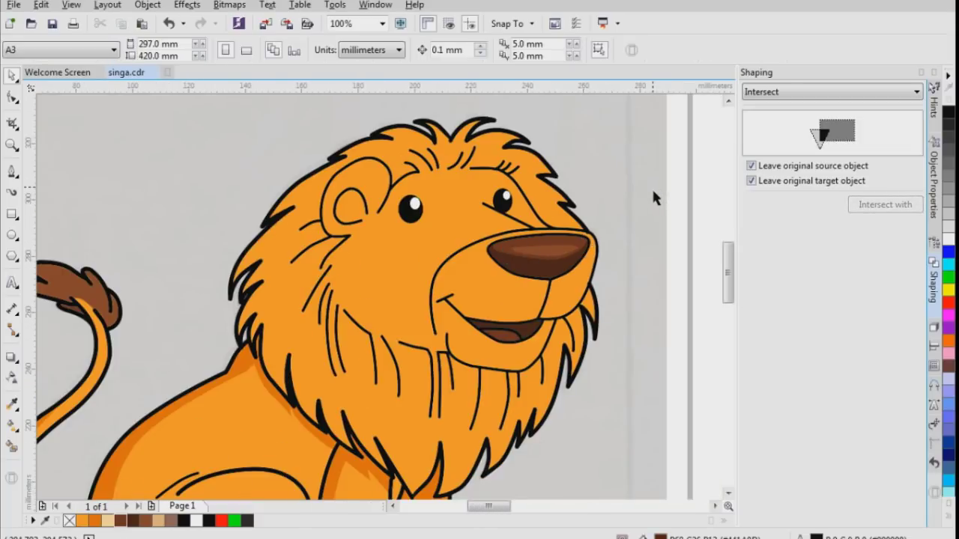
Step: Start a face outline with the Pen tool, tracing the brow line across the forehead and down beside the ear
scroll(546, 270, "down", 1)
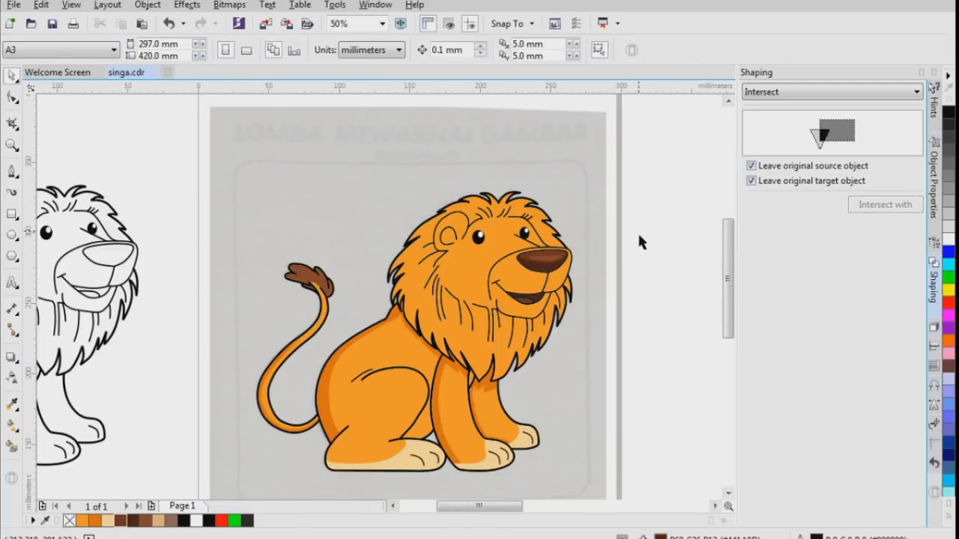
scroll(493, 367, "up", 1)
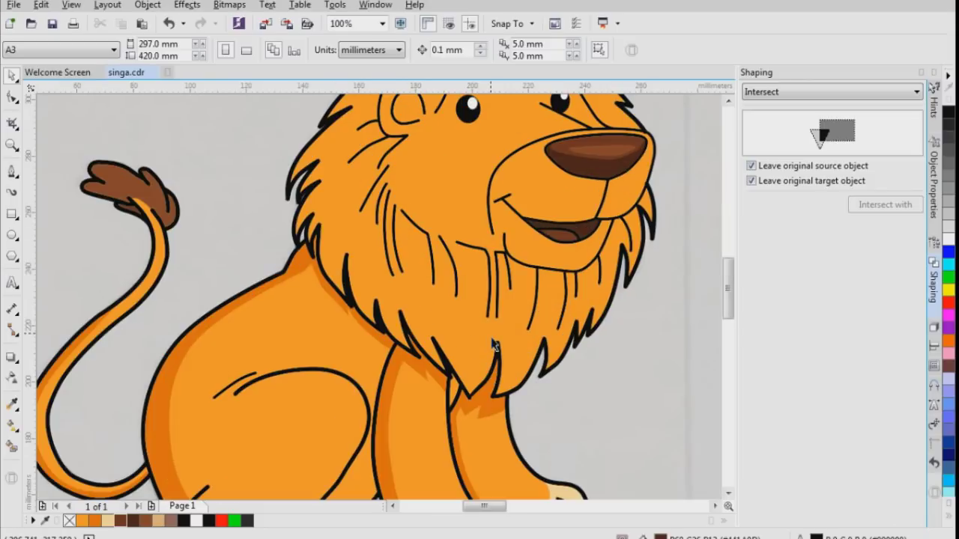
scroll(493, 344, "down", 1)
scroll(465, 230, "up", 1)
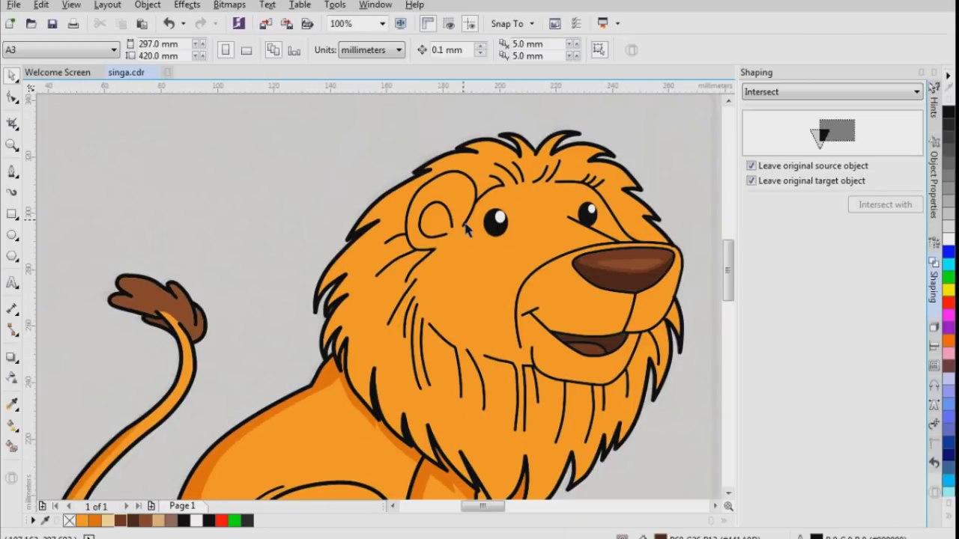
left_click(12, 174)
scroll(595, 204, "up", 2)
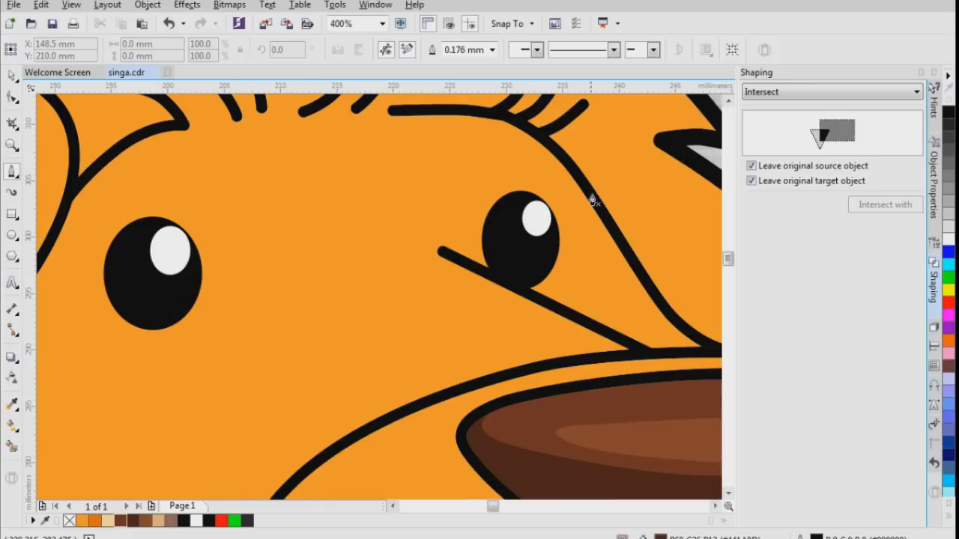
scroll(480, 118, "down", 1)
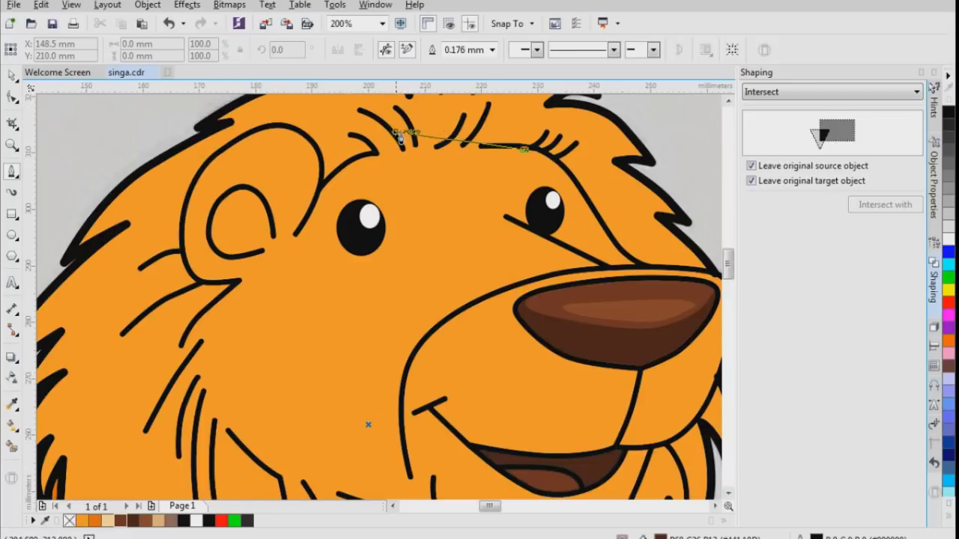
left_click(429, 148)
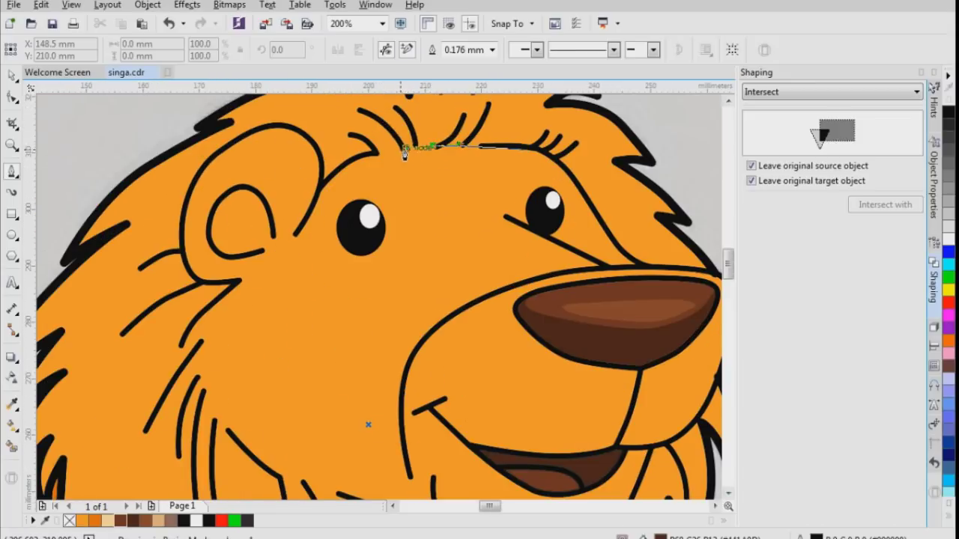
left_click(358, 155)
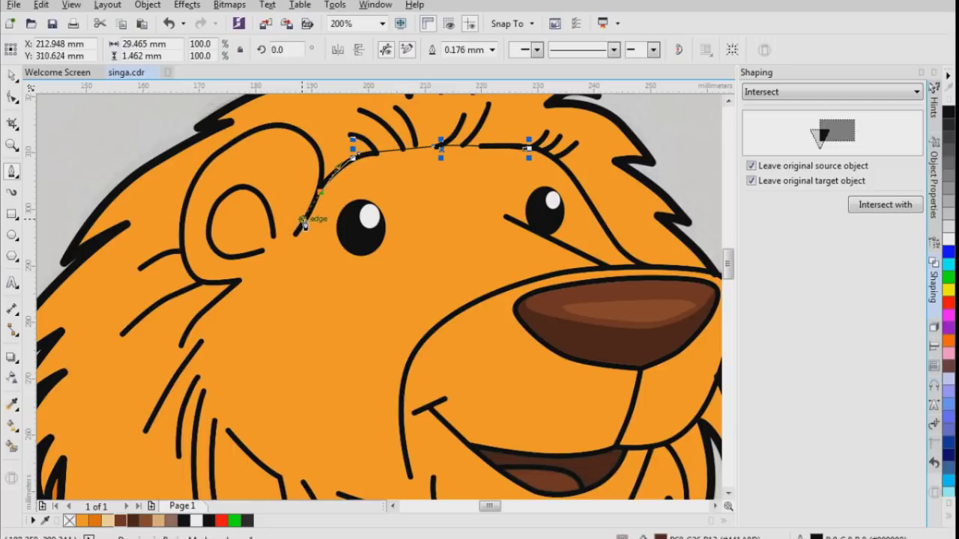
left_click(317, 192)
scroll(297, 236, "up", 1)
left_click(275, 255)
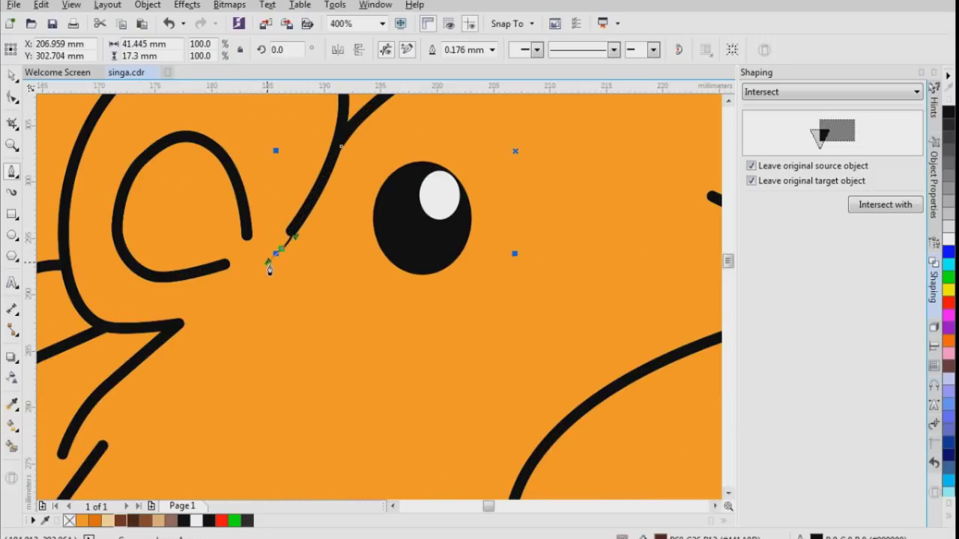
Step: Continue the face outline around the outer edge of the ear to the tip below it
left_click(155, 339)
scroll(155, 343, "down", 2)
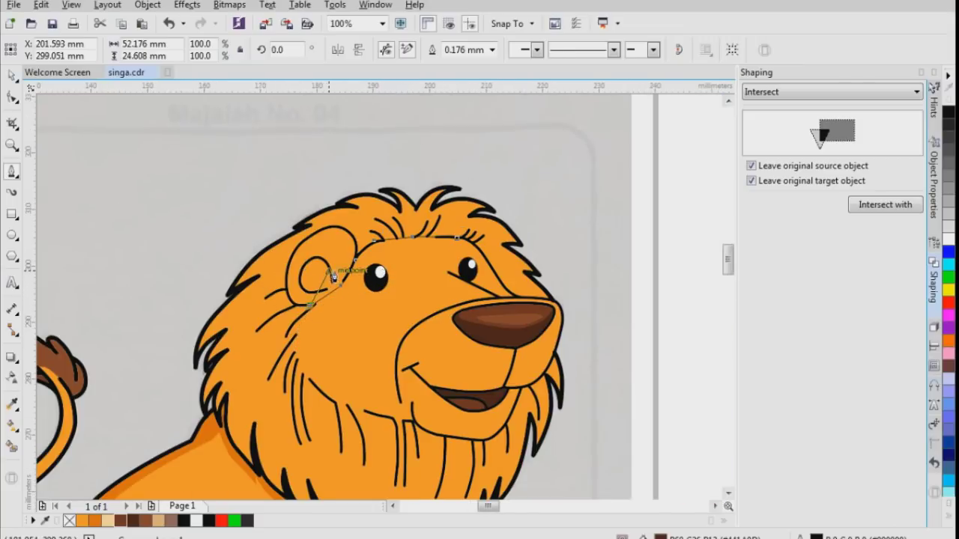
scroll(335, 273, "up", 2)
key("ctrl+z")
left_click_drag(417, 161, 401, 120)
left_click_drag(287, 103, 248, 126)
left_click_drag(143, 243, 135, 291)
left_click_drag(179, 410, 223, 409)
key("ctrl+z")
left_click_drag(168, 388, 252, 418)
left_click(258, 402)
Step: Continue the face outline down the cheek, along the jaw and under the chin
scroll(278, 392, "down", 2)
scroll(267, 408, "up", 2)
scroll(374, 334, "down", 1)
scroll(354, 422, "up", 1)
left_click_drag(351, 418, 383, 441)
left_click_drag(471, 467, 493, 471)
scroll(477, 352, "down", 1)
scroll(506, 411, "up", 1)
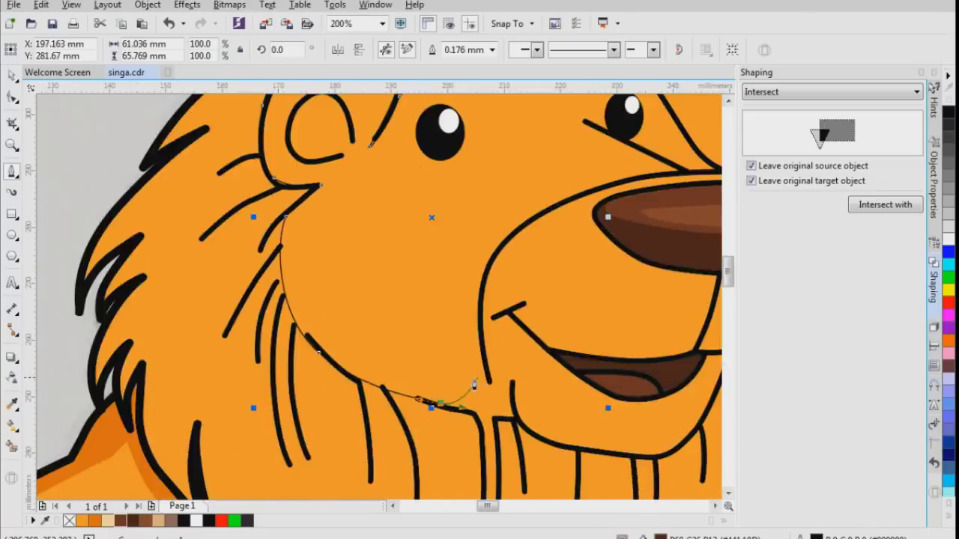
scroll(423, 369, "down", 1)
scroll(483, 388, "up", 1)
left_click_drag(448, 402, 471, 411)
left_click_drag(527, 433, 595, 441)
left_click_drag(620, 417, 636, 398)
Step: Trace up past the muzzle and nose bridge to the brow, closing the face shape at about 99 by 75 mm
scroll(667, 329, "down", 1)
left_click_drag(661, 334, 656, 253)
scroll(590, 347, "up", 3)
scroll(655, 252, "down", 1)
scroll(635, 273, "up", 1)
left_click_drag(621, 279, 624, 243)
left_click_drag(586, 198, 572, 207)
scroll(572, 207, "down", 1)
scroll(592, 271, "up", 1)
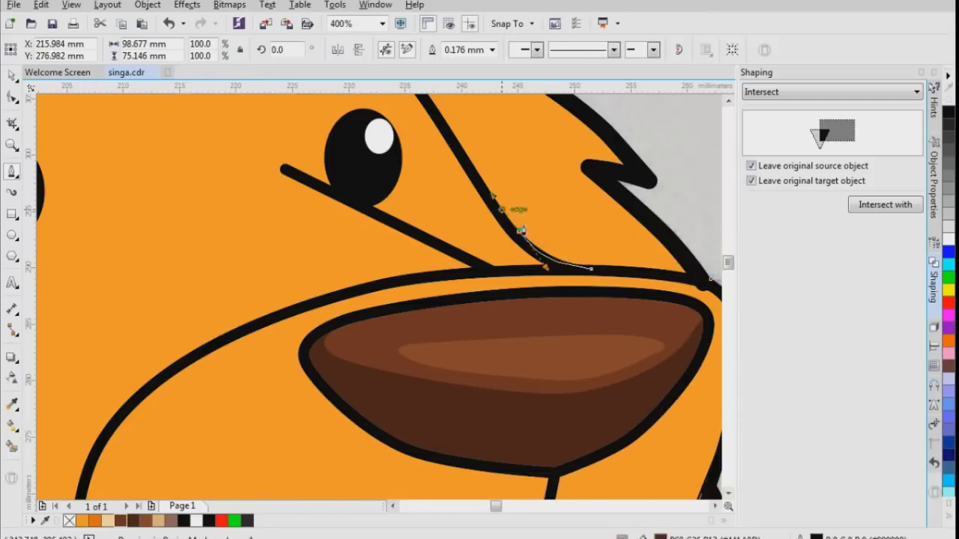
scroll(529, 214, "up", 1)
scroll(400, 182, "up", 1)
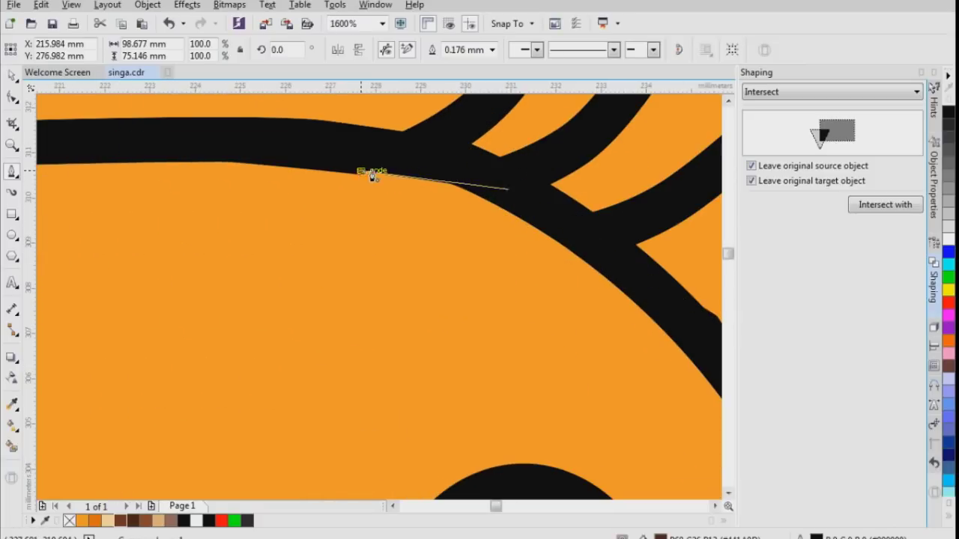
left_click(371, 173)
scroll(548, 218, "down", 6)
scroll(539, 230, "up", 1)
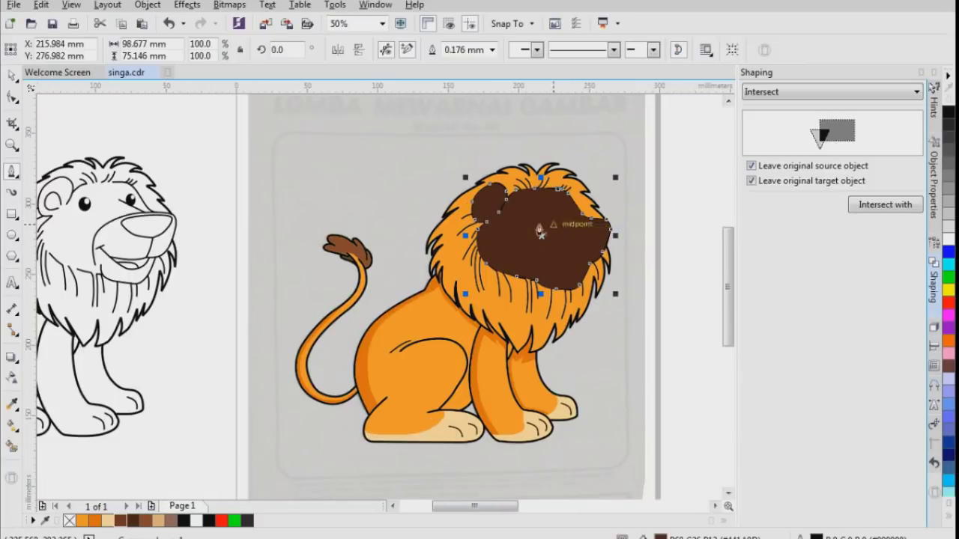
Step: Intersect the closed face shape with the orange head and mane shape
left_click(12, 75)
scroll(522, 227, "right", 1)
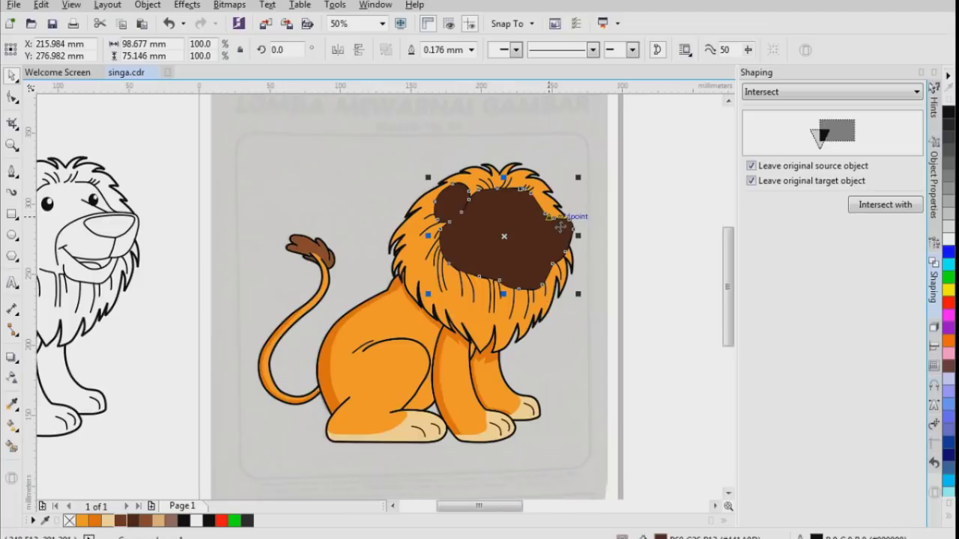
left_click(875, 207)
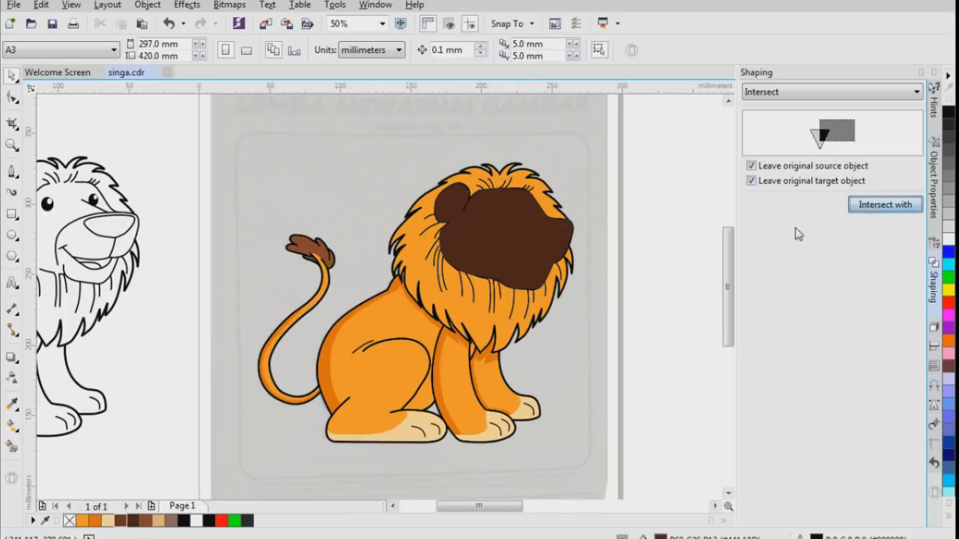
left_click(476, 323)
key("space")
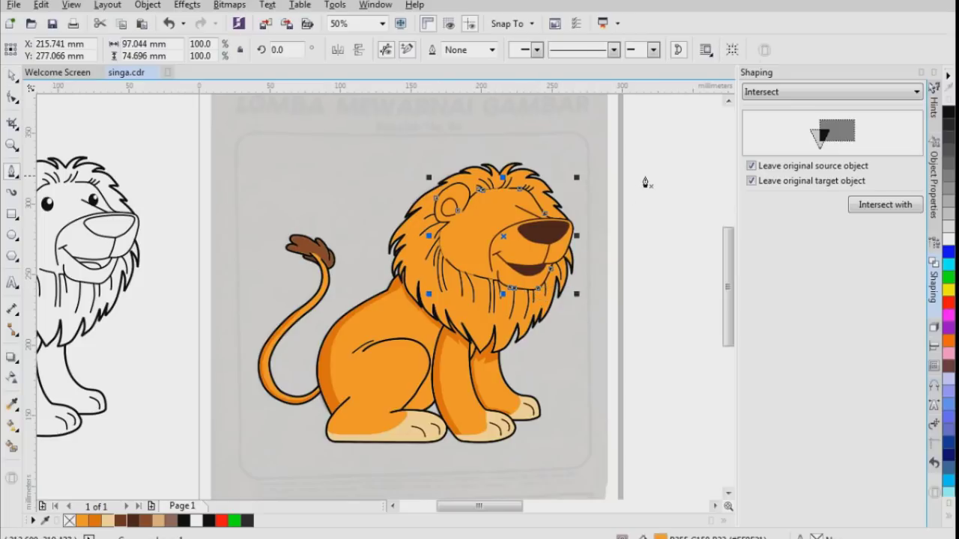
left_click(12, 79)
scroll(549, 224, "up", 3)
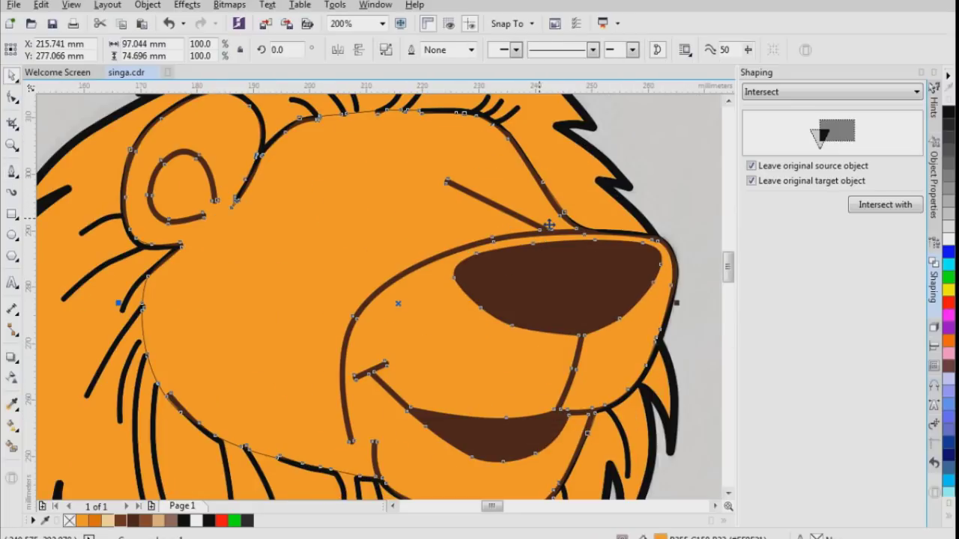
scroll(518, 225, "down", 2)
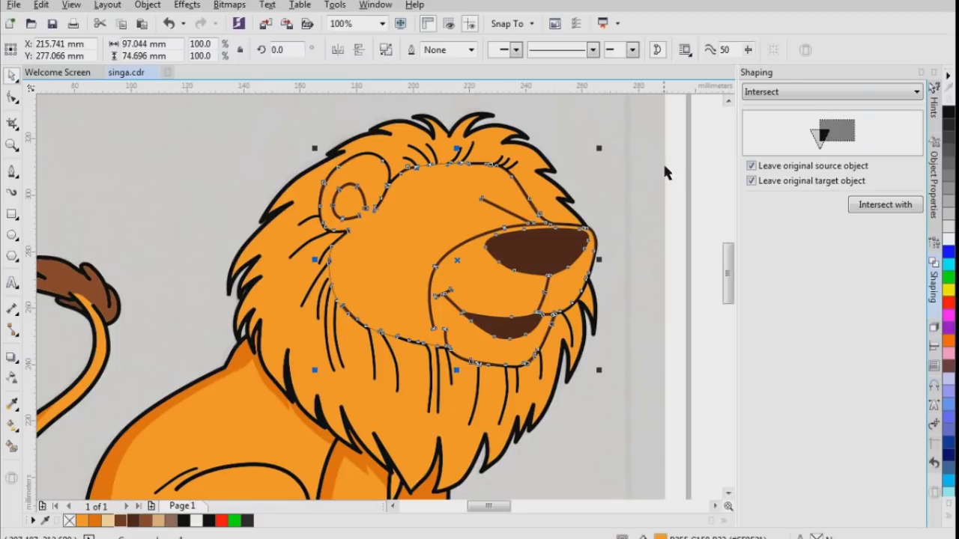
Step: Delete the leftover traced face shape lying over the intersected face
left_click(666, 191)
scroll(597, 250, "up", 2)
left_click_drag(599, 250, 553, 180)
key("Delete")
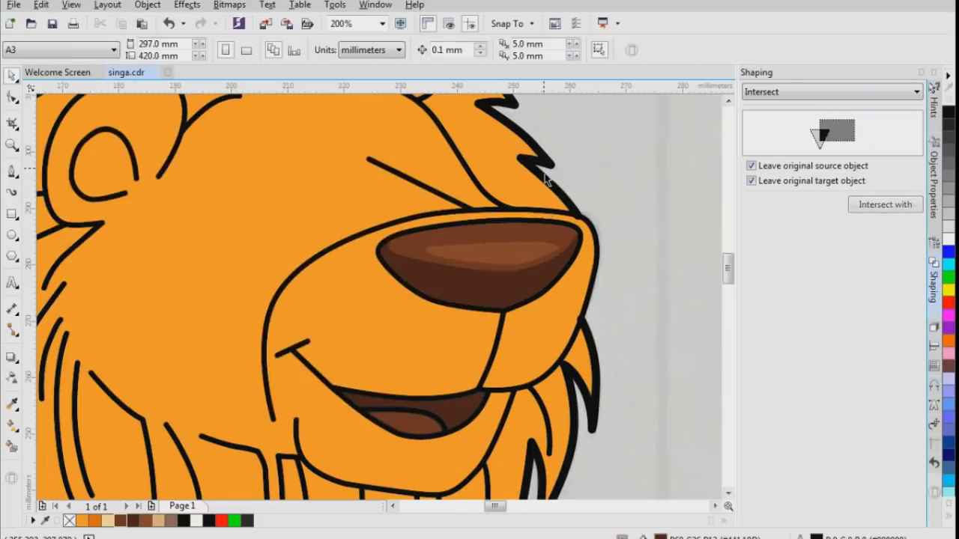
Step: Fill the intersected face shape with tan #E9B77A, changing it to light cream #FFDD9E
left_click(442, 357)
scroll(448, 349, "down", 1)
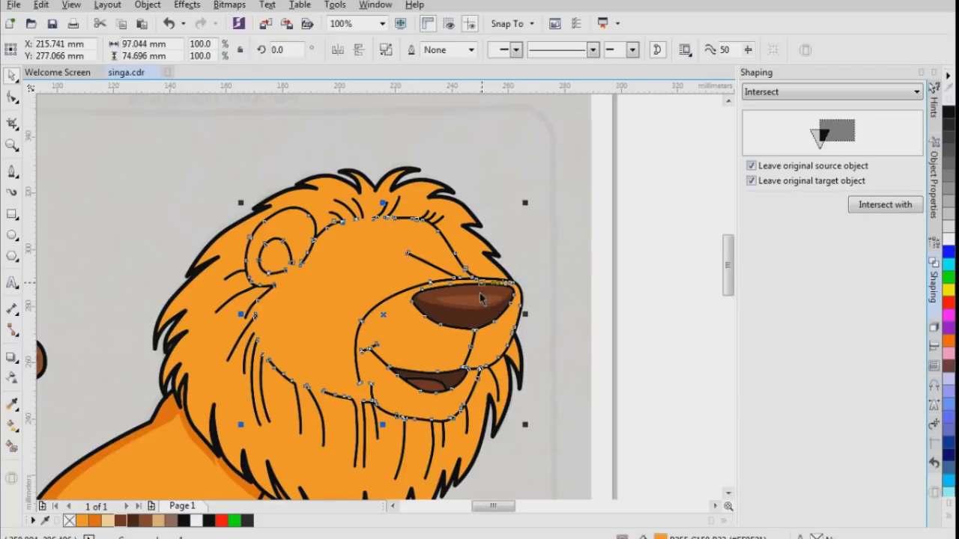
left_click(157, 522)
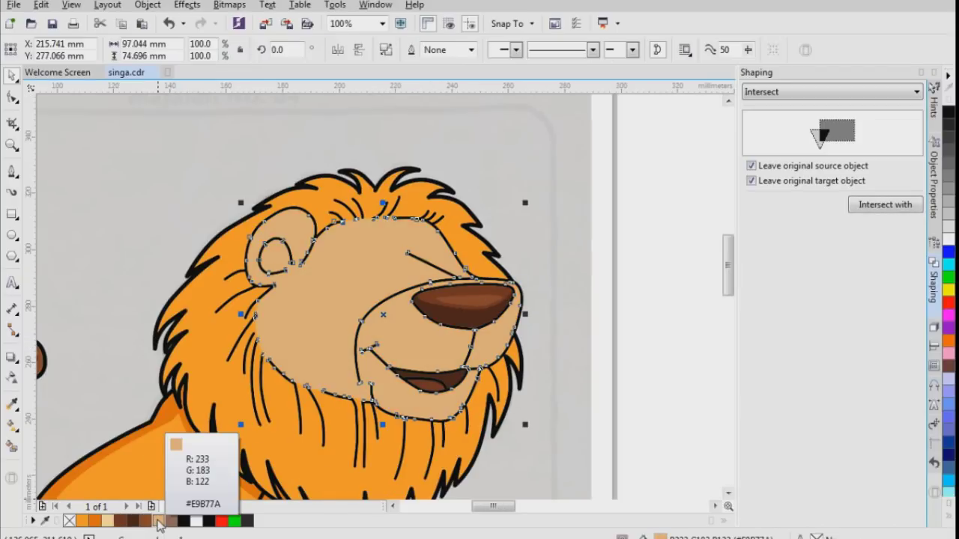
left_click(95, 378)
scroll(584, 143, "down", 1)
Step: Select the hidden eye group and bring it in front of the face shape
left_click_drag(632, 174, 427, 228)
left_click(146, 5)
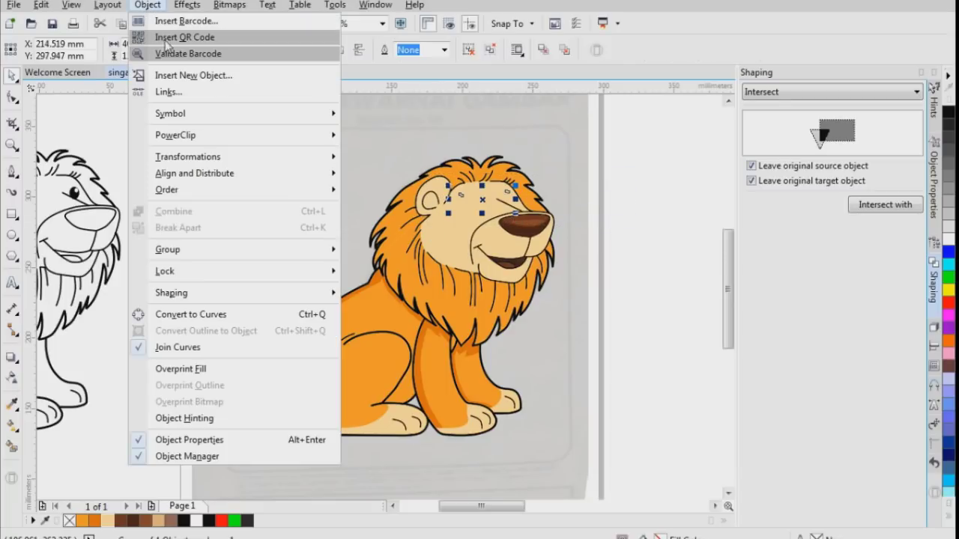
mouse_move(240, 191)
left_click(422, 188)
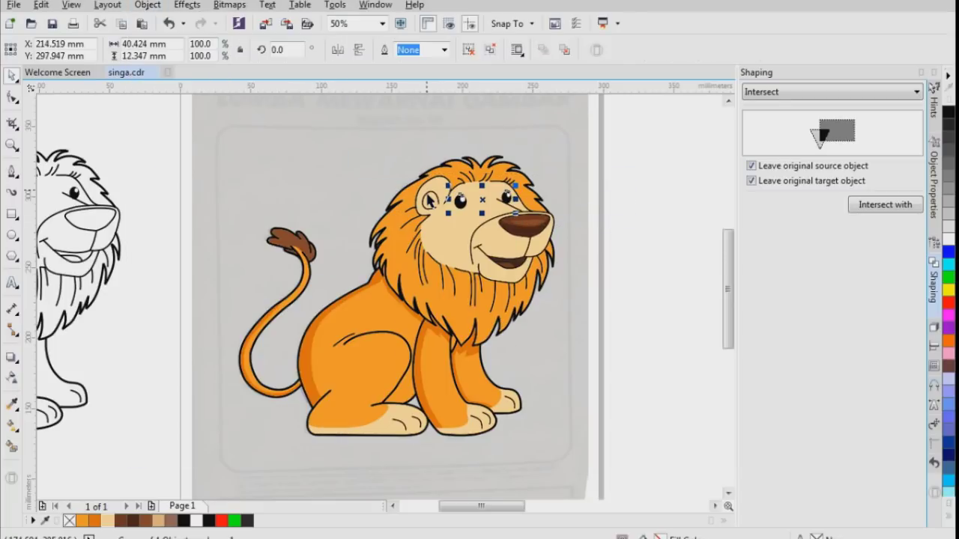
left_click(642, 178)
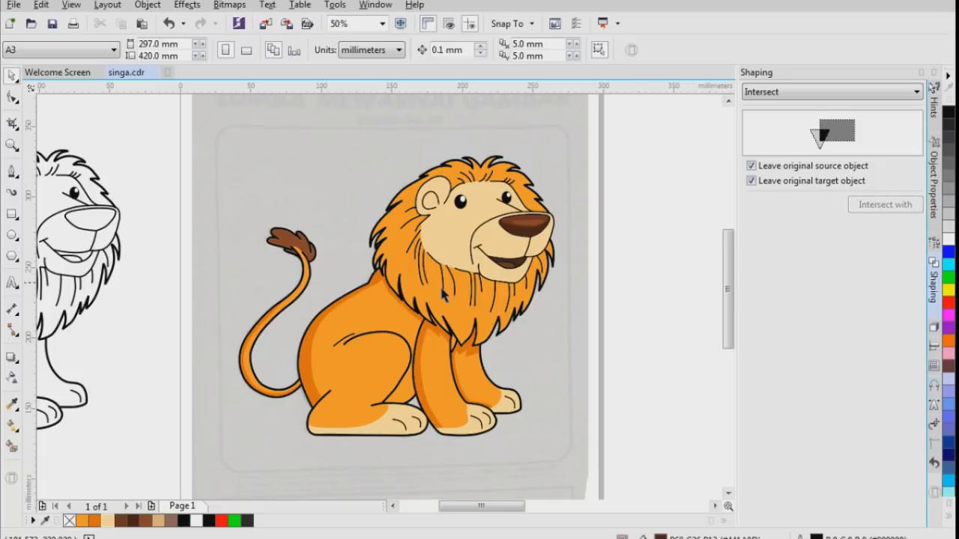
Step: Fill the mane shape with dark brown #6C2B15
scroll(438, 293, "up", 2)
left_click(416, 294)
scroll(434, 296, "down", 2)
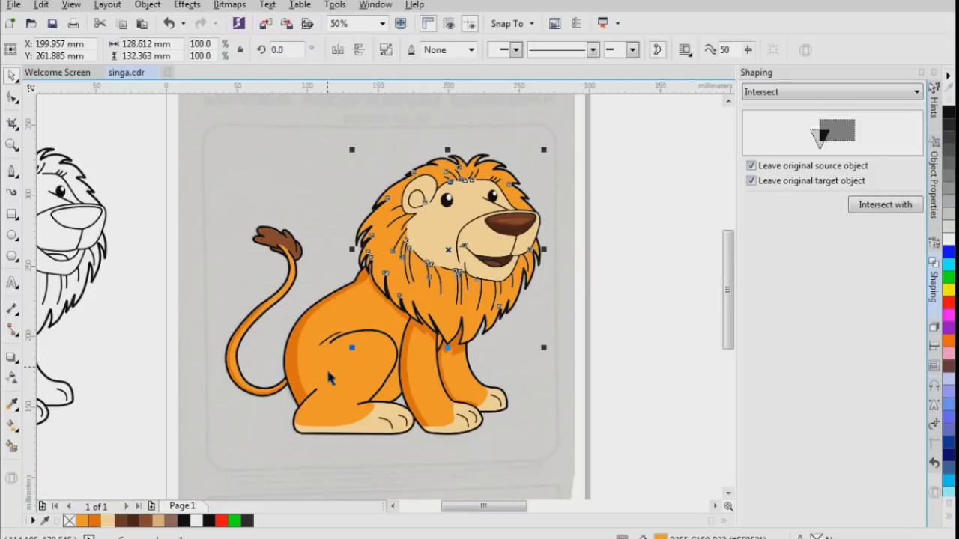
left_click(125, 521)
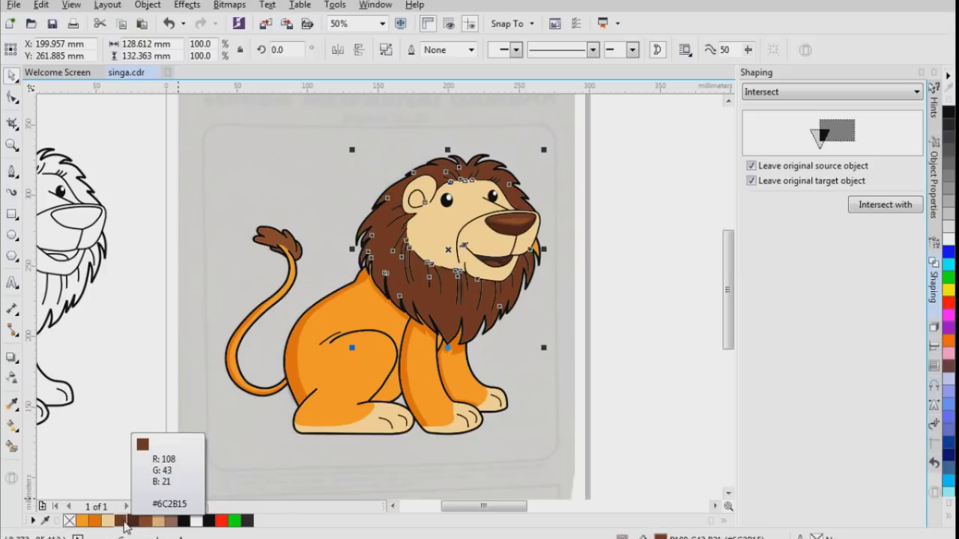
left_click(165, 378)
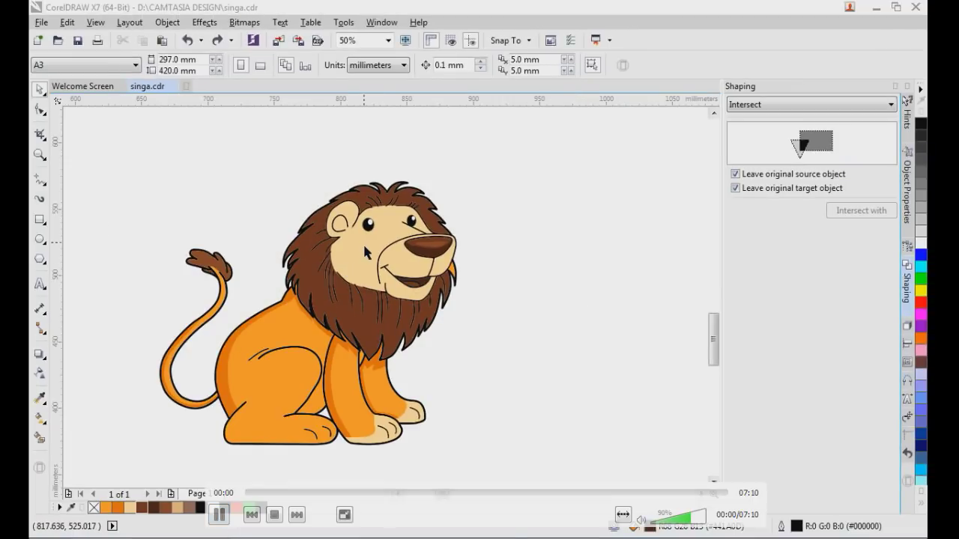
Step: Fill the face shape with the same orange as the lion's body
left_click(369, 258)
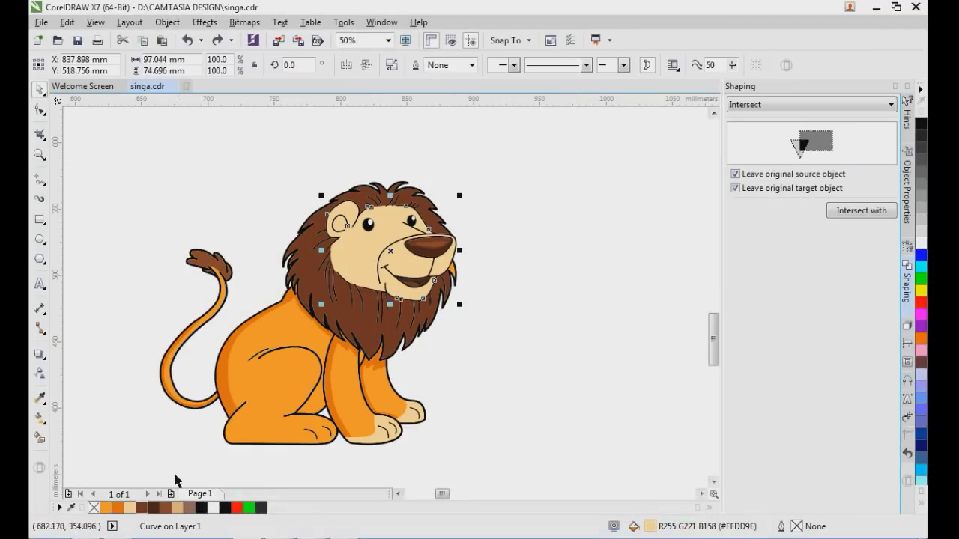
left_click(105, 508)
left_click(450, 365)
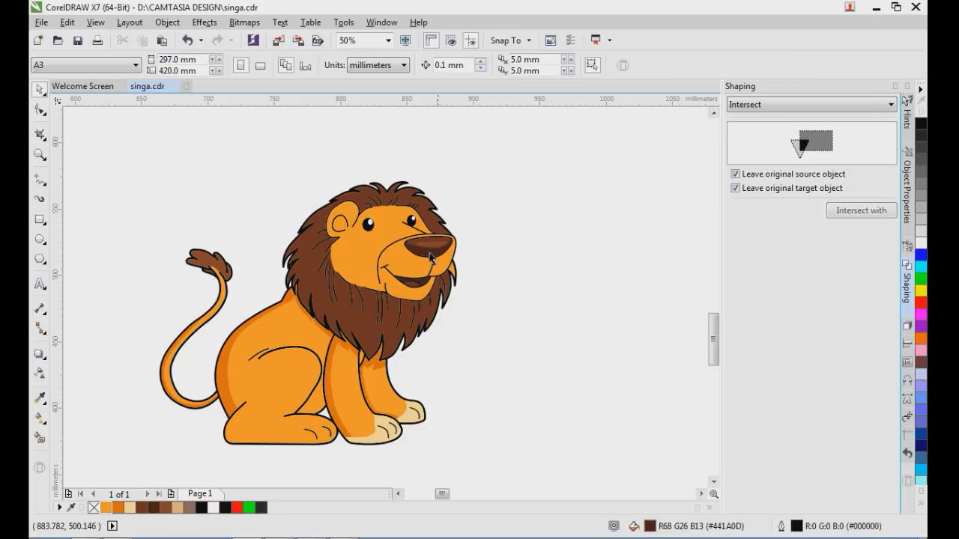
Step: Draw a closed curved patch about 15 by 10 mm around the eye nearest the ear with the Pen tool
scroll(382, 218, "up", 2)
scroll(464, 282, "up", 1)
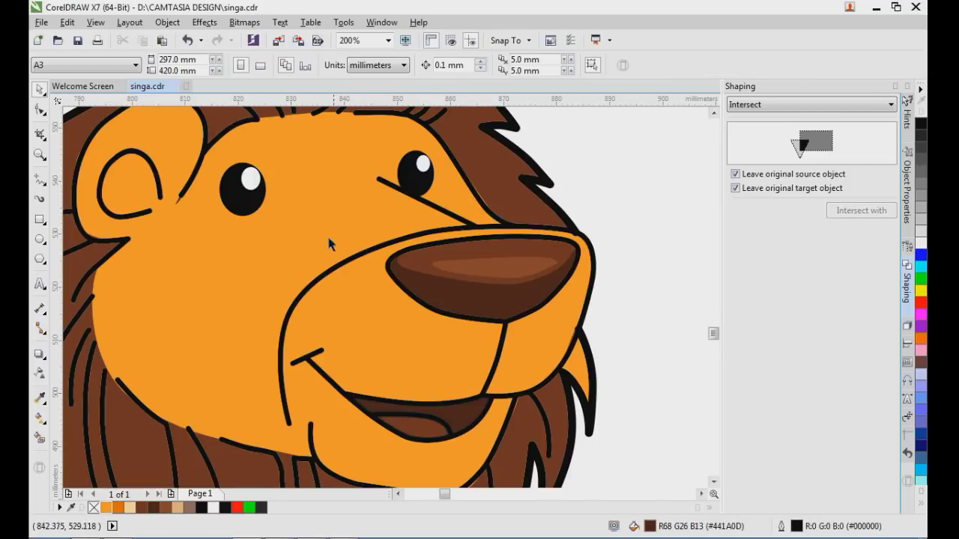
scroll(234, 171, "up", 1)
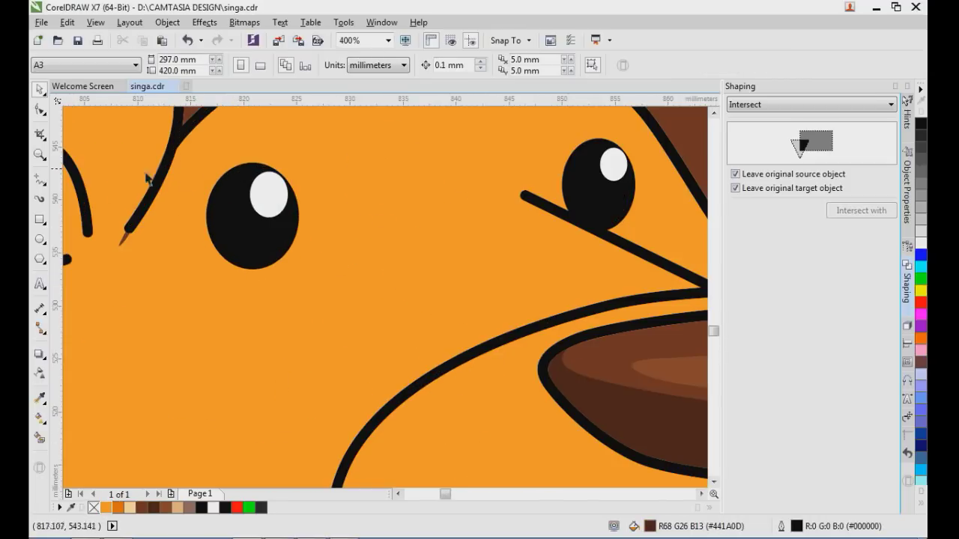
left_click(43, 185)
left_click(78, 208)
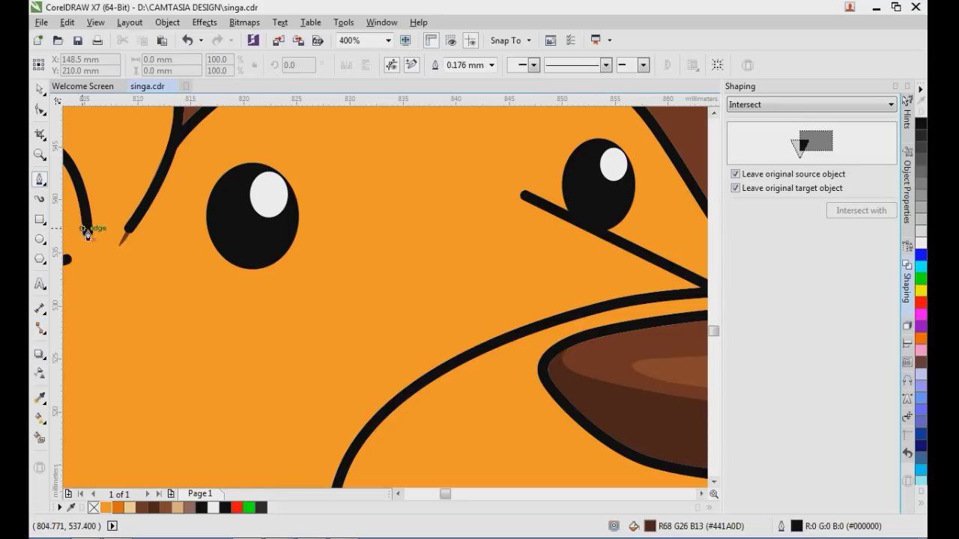
left_click(177, 258)
left_click_drag(246, 269, 269, 268)
left_click_drag(323, 236, 338, 218)
left_click_drag(299, 183, 213, 178)
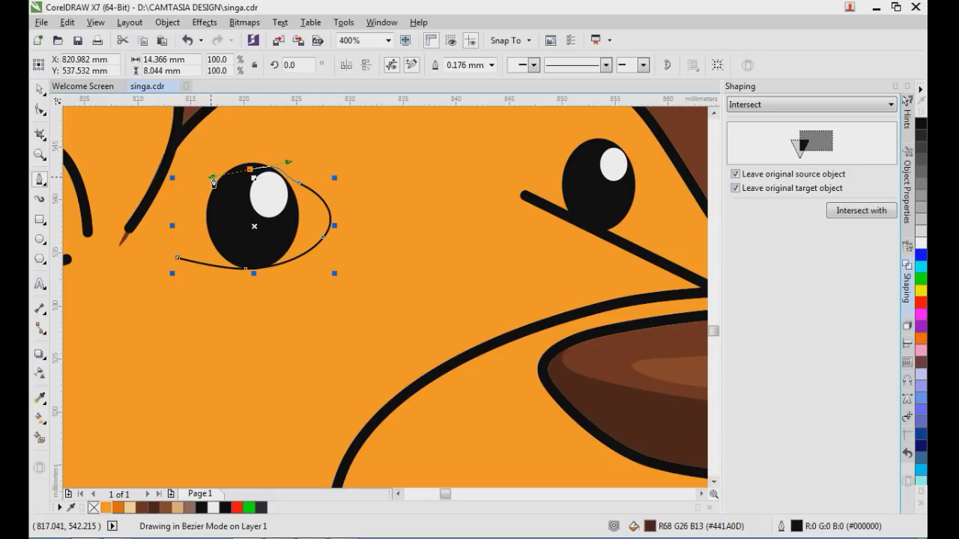
mouse_move(178, 258)
left_mouse_down()
mouse_move(188, 232)
mouse_move(172, 231)
mouse_move(180, 260)
left_mouse_up()
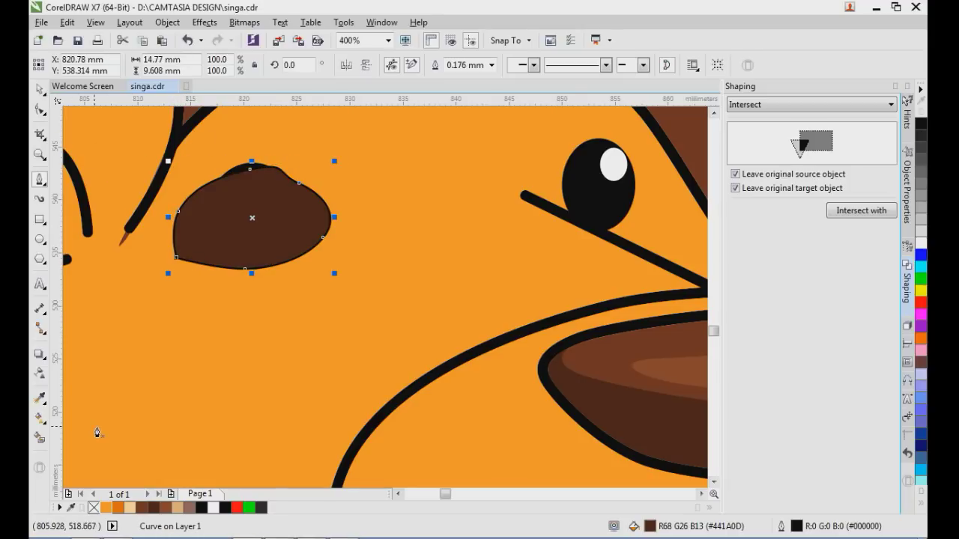
Step: Fill the eye patch with cream #FFDD9E, remove its outline and smooth its upper edge over the pupil
left_click(130, 508)
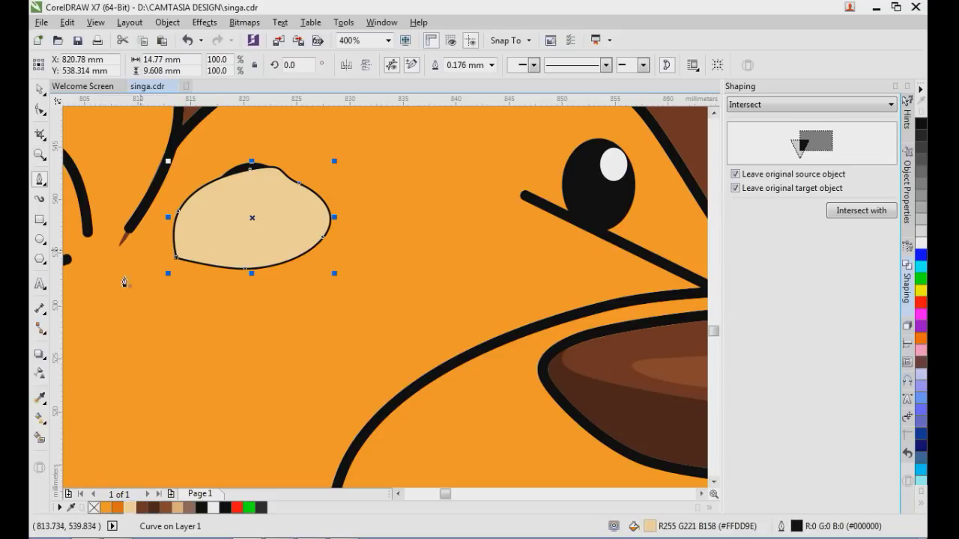
right_click(93, 508)
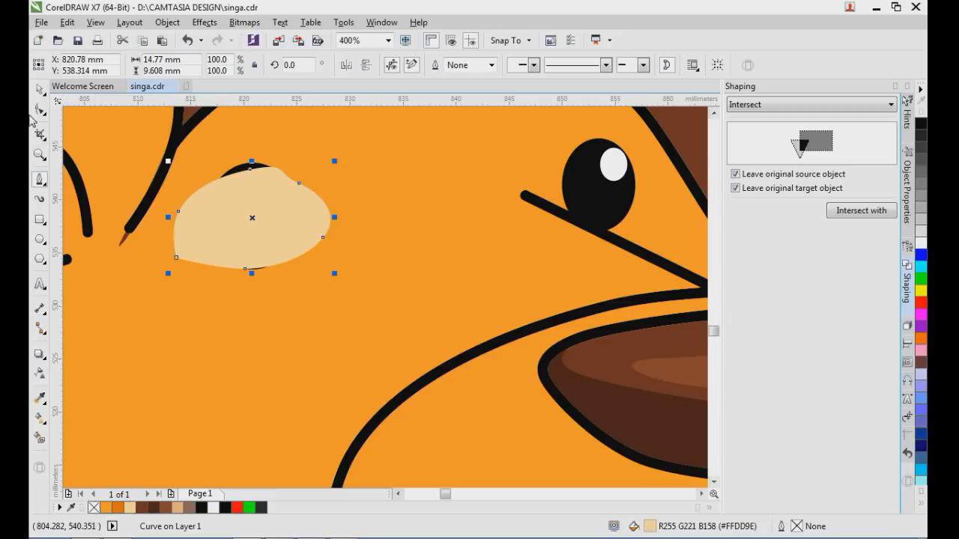
left_click(39, 111)
left_click(297, 184)
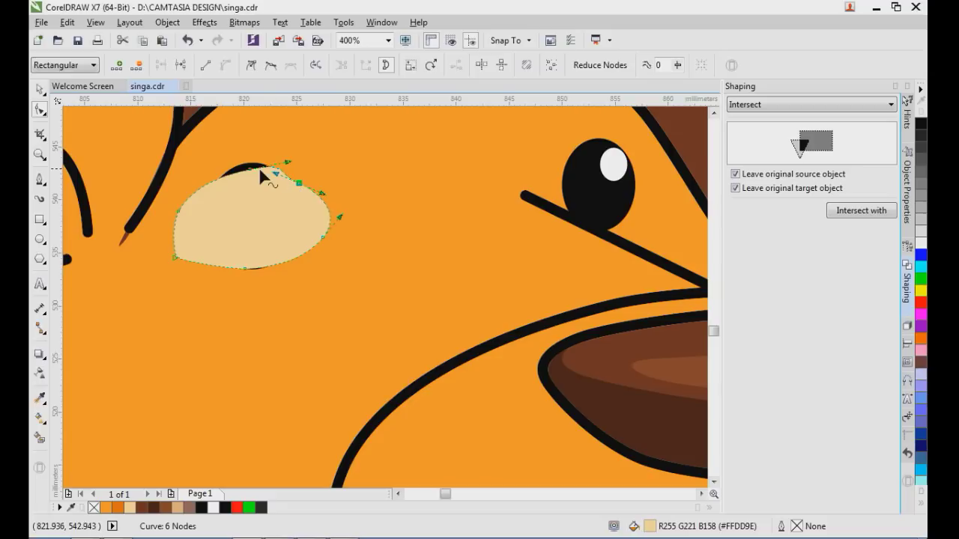
left_click_drag(252, 172, 242, 163)
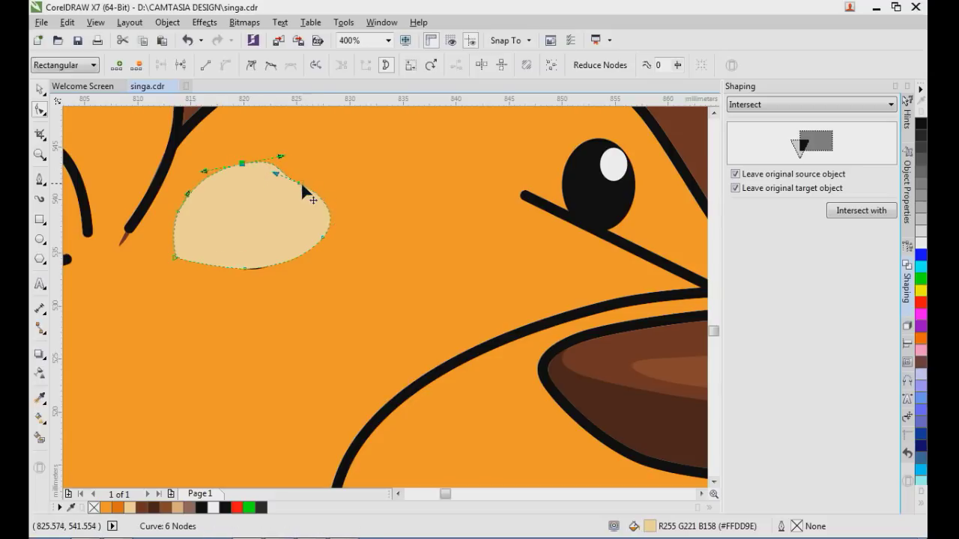
left_click(39, 89)
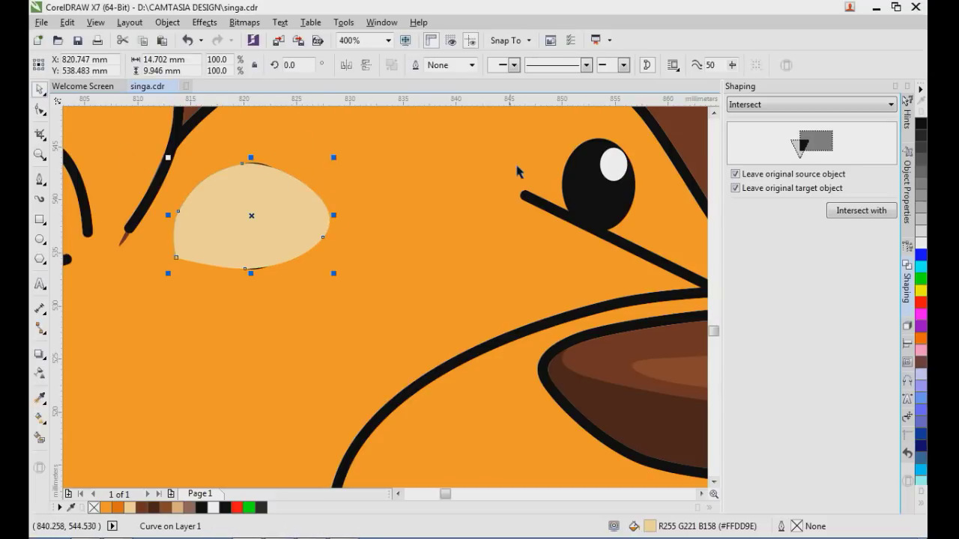
Step: Bring the eye group in front of the cream eye patch
left_click(596, 177)
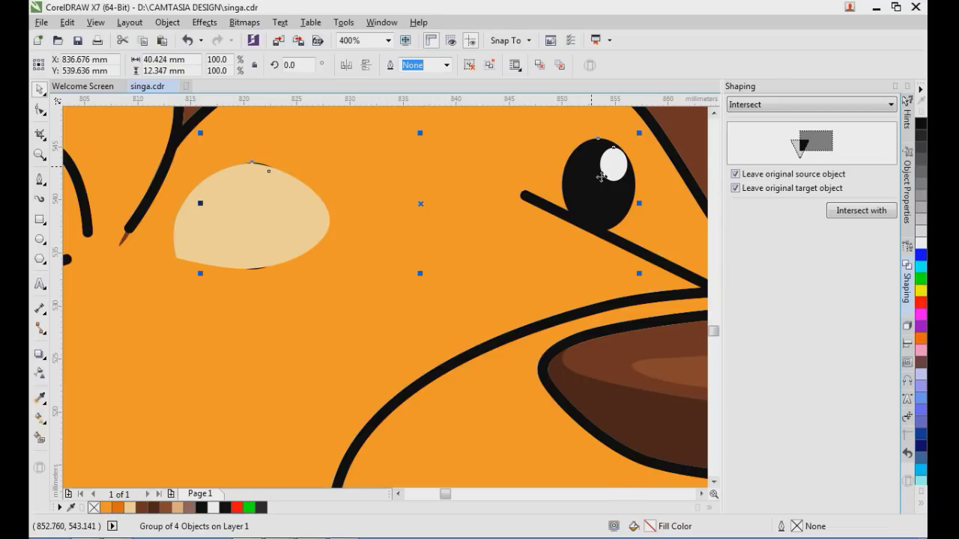
right_click(591, 169)
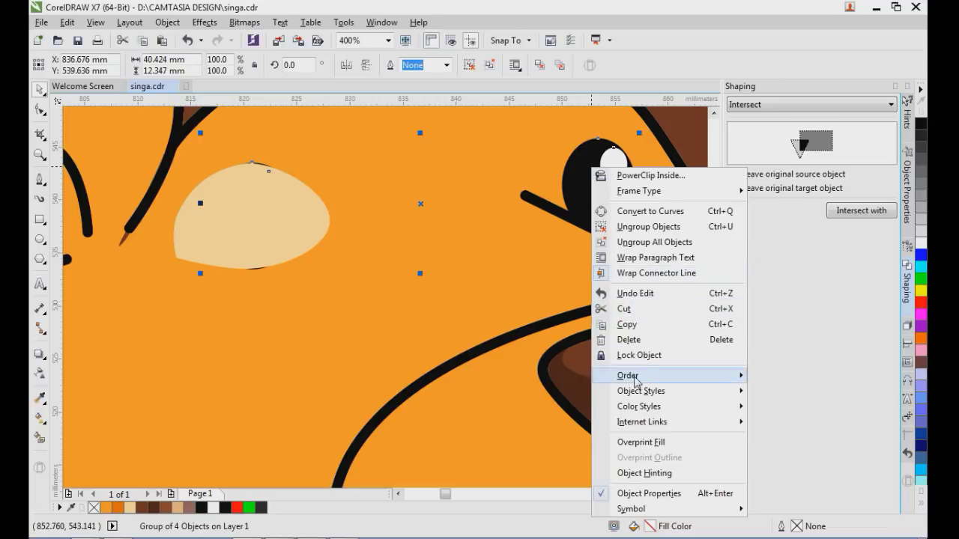
mouse_move(634, 381)
left_click(794, 387)
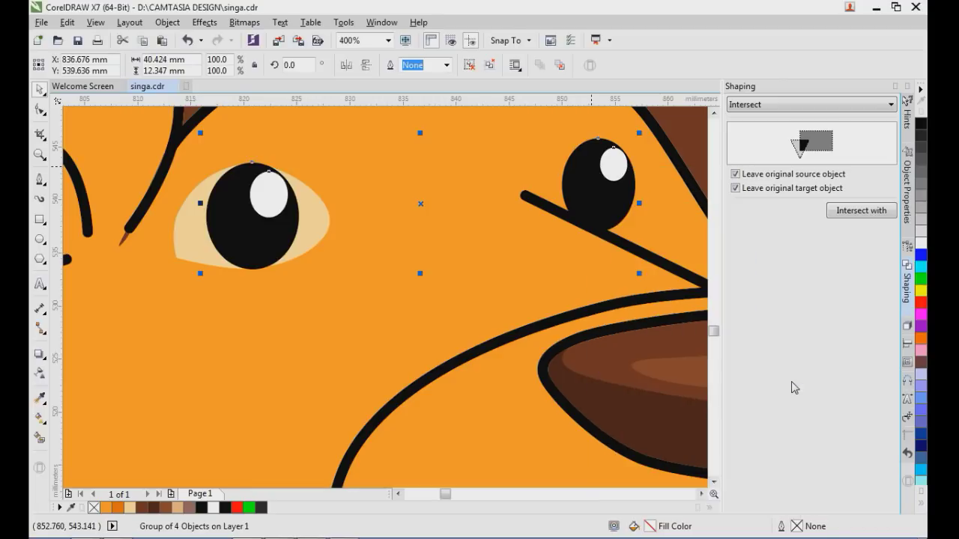
Step: Remove the eye patch's lower corner node and round that end, bringing the patch to about 14 by 11 mm
scroll(491, 350, "down", 1)
scroll(343, 282, "up", 1)
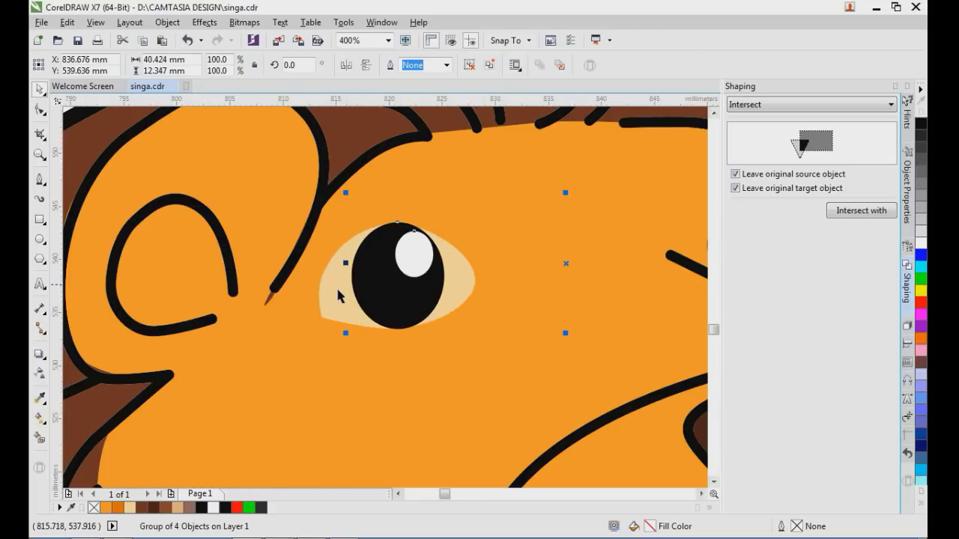
left_click(343, 288)
left_click(43, 111)
double_click(321, 317)
left_click_drag(328, 317, 342, 318)
left_click_drag(323, 272, 326, 303)
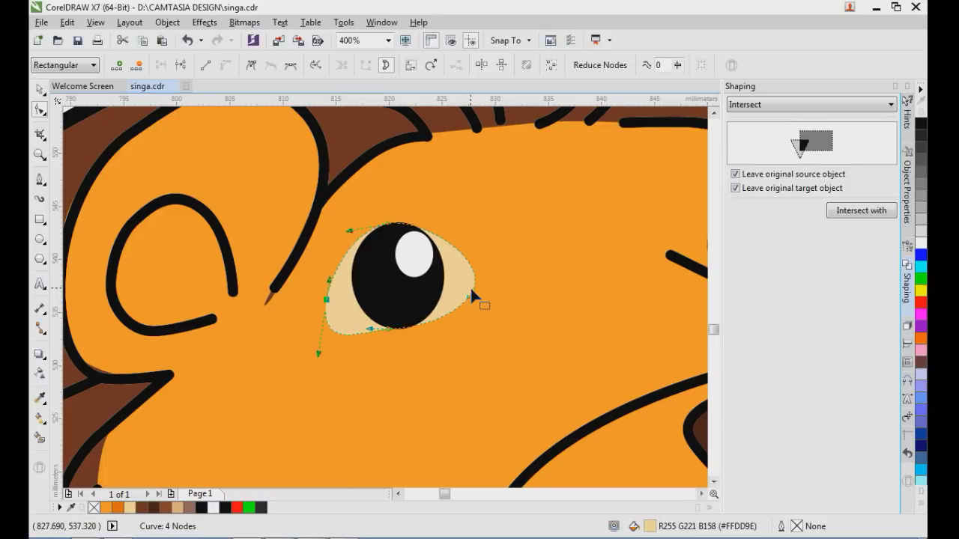
scroll(179, 232, "down", 1)
left_click(40, 90)
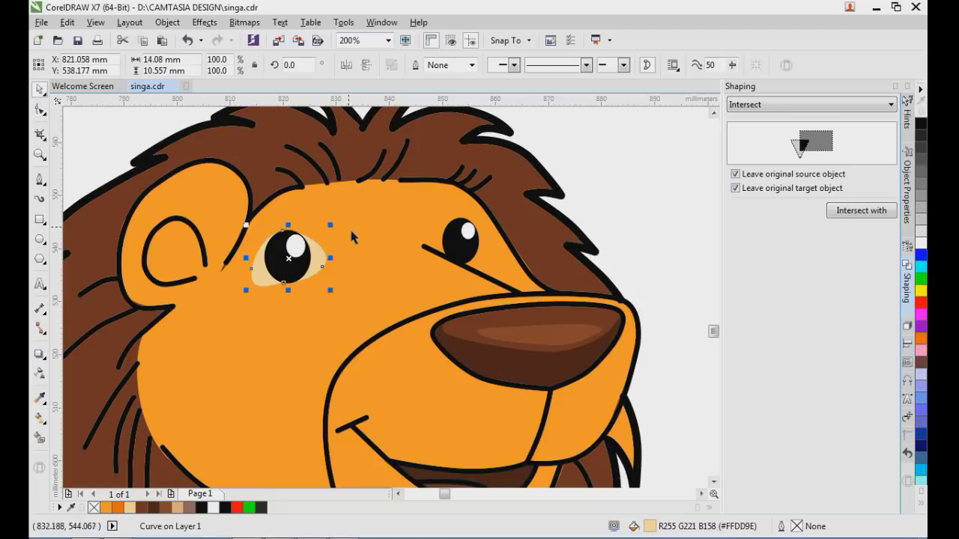
Step: Place a copy of the cream eye patch behind the second eye near the nose
key("ctrl+d")
left_click_drag(353, 230, 492, 234)
left_click(492, 233)
Step: Skew the copied eye patch, scale it to about 12.7 by 9.2 mm and centre it behind the second eye
scroll(492, 234, "up", 1)
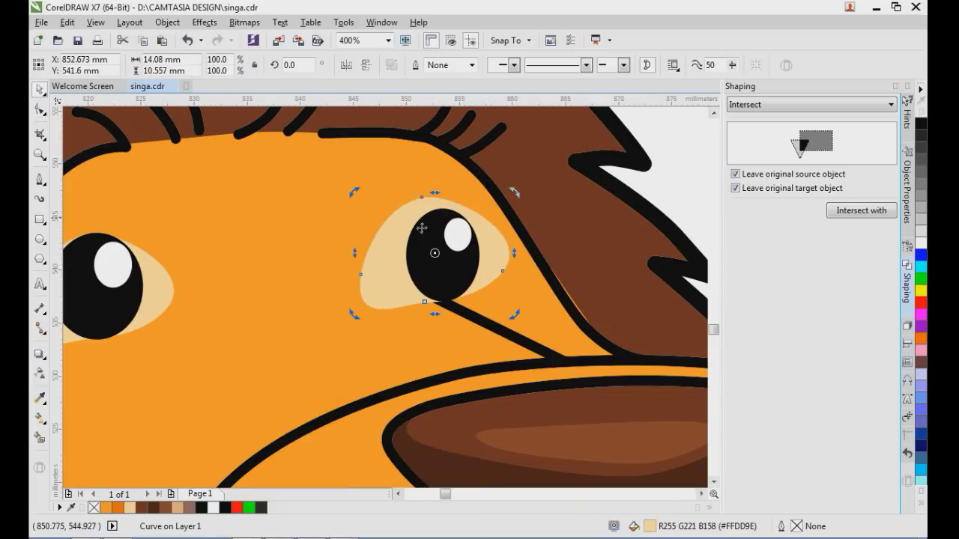
left_click_drag(367, 259, 360, 232)
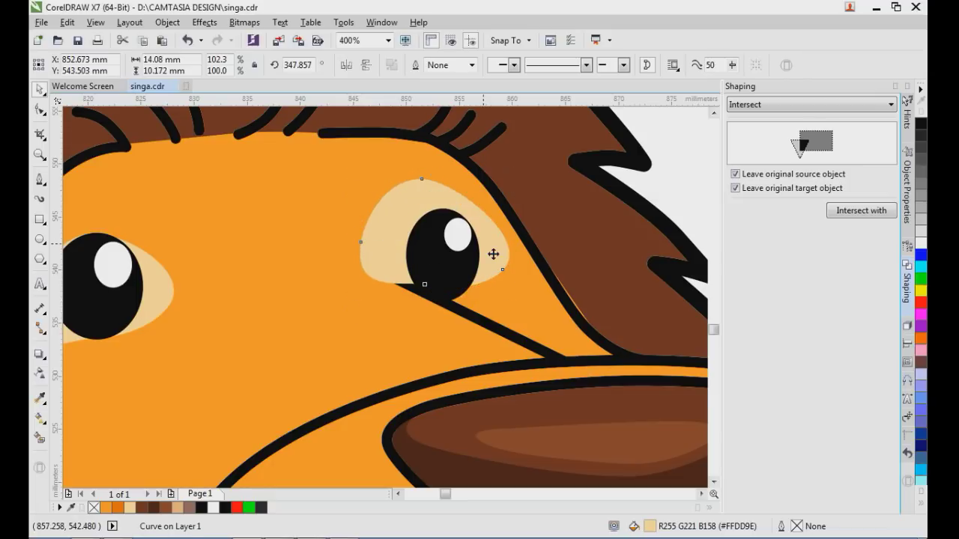
left_click_drag(516, 172, 499, 185)
left_click_drag(409, 202, 426, 225)
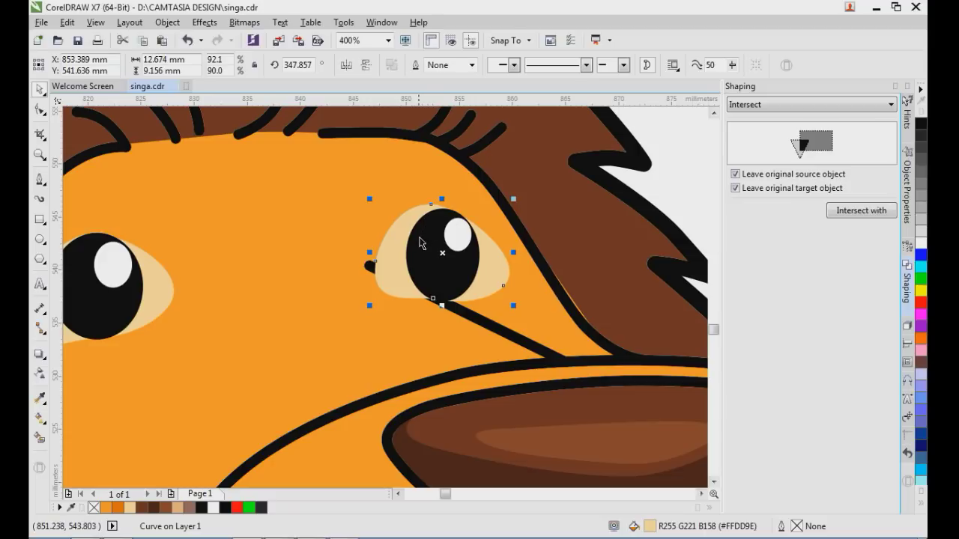
Step: Reshape the second eye patch's nodes so its lower edge follows the slanted line beneath the eye
scroll(413, 268, "down", 4)
scroll(378, 283, "up", 4)
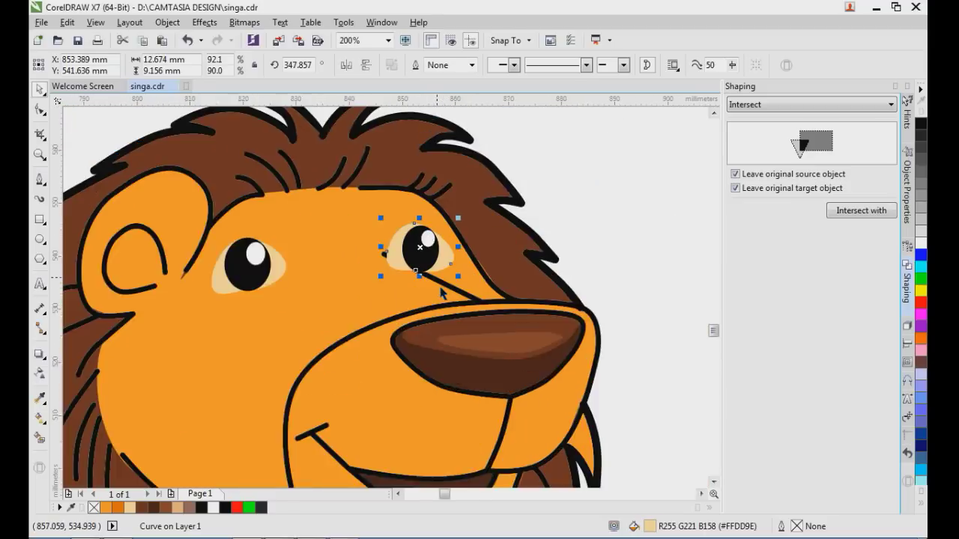
left_click(39, 110)
left_click_drag(334, 220, 329, 201)
left_click_drag(373, 254, 329, 213)
left_click_drag(391, 166, 416, 218)
scroll(415, 219, "down", 2)
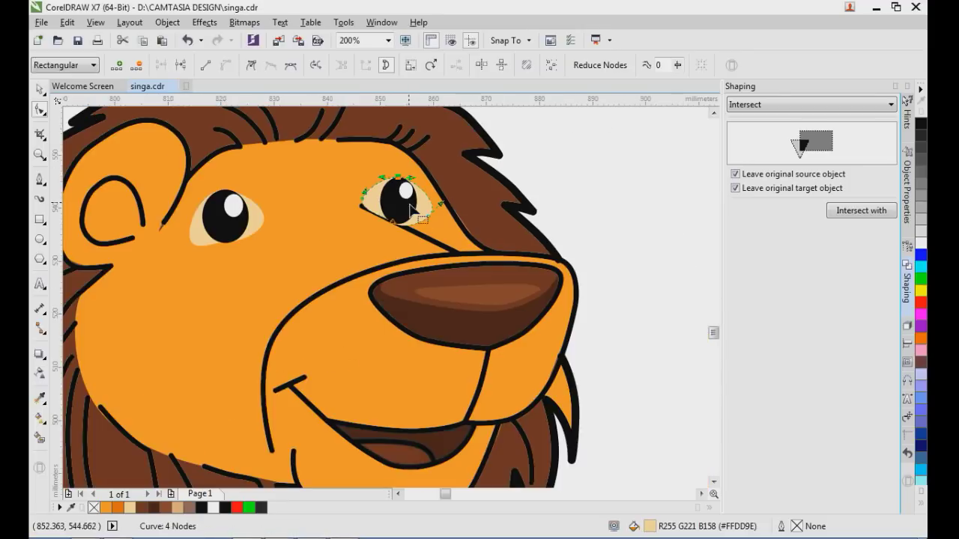
Step: Move the second eye patch's side nodes inward to narrow it around the pupil, and deselect it
scroll(416, 219, "up", 1)
scroll(415, 215, "up", 1)
mouse_move(347, 201)
left_mouse_down()
mouse_move(369, 202)
mouse_move(358, 204)
left_mouse_up()
left_click_drag(471, 223, 462, 233)
scroll(484, 220, "down", 3)
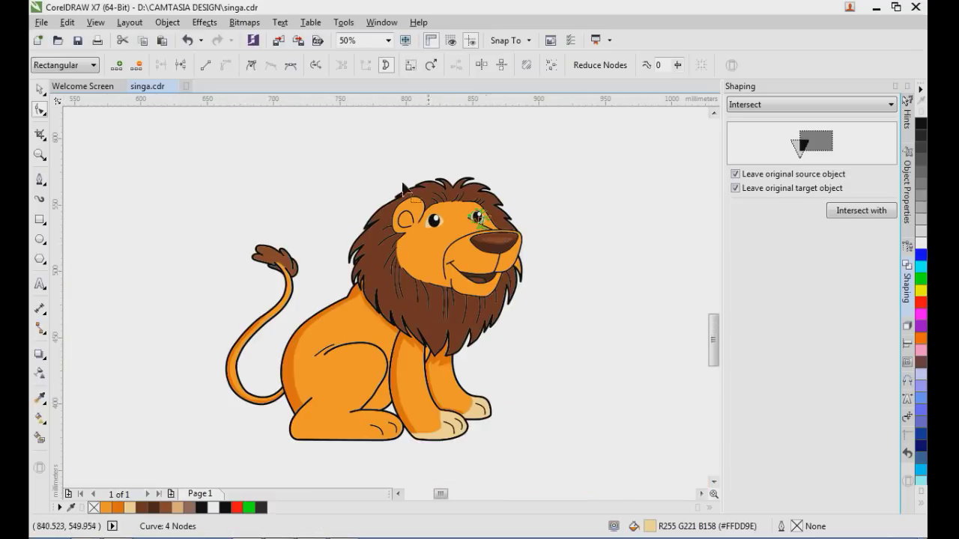
key("space")
key("Escape")
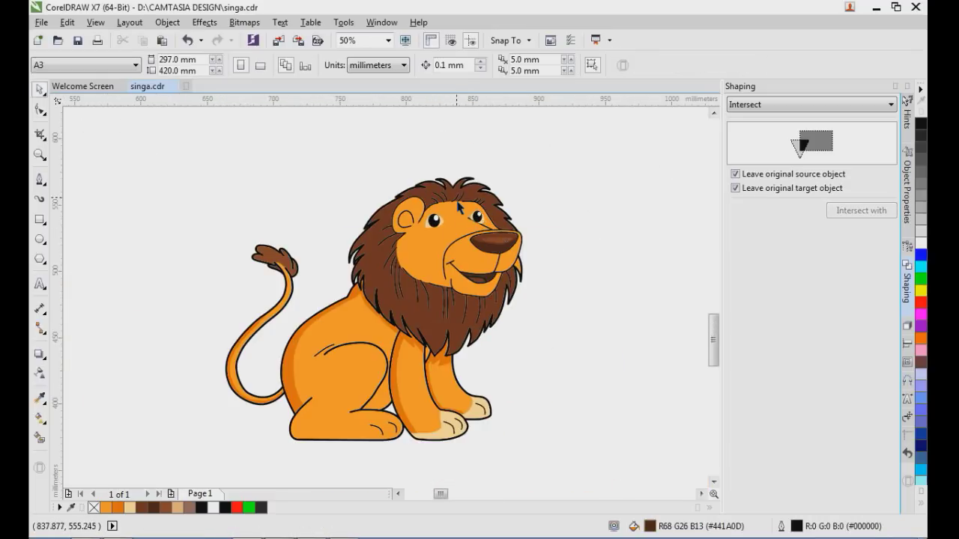
scroll(470, 271, "up", 1)
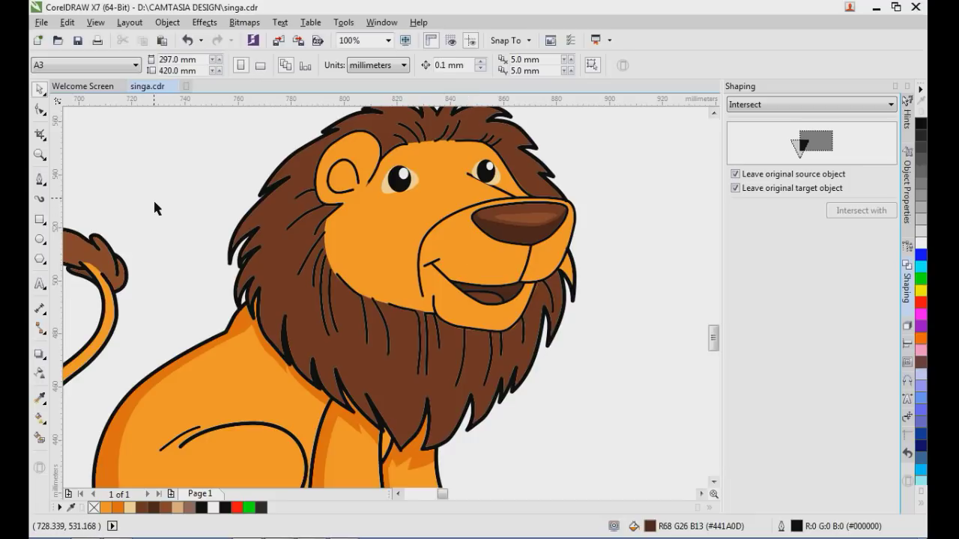
Step: Draw a closed Pen outline around the lion's muzzle and chin, about 61 by 51 mm, extending past the front of the nose
left_click(40, 179)
scroll(468, 232, "up", 1)
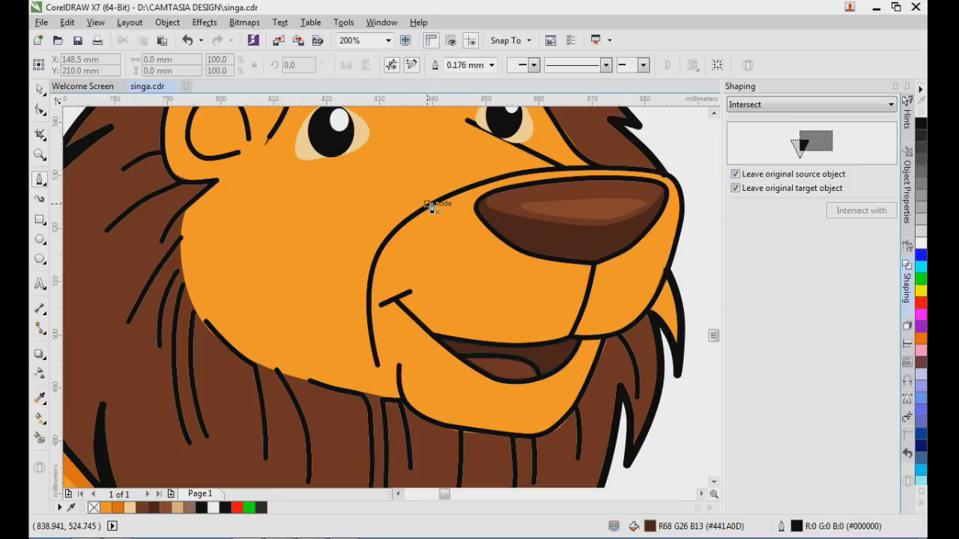
left_click_drag(368, 281, 377, 361)
left_click_drag(402, 403, 422, 428)
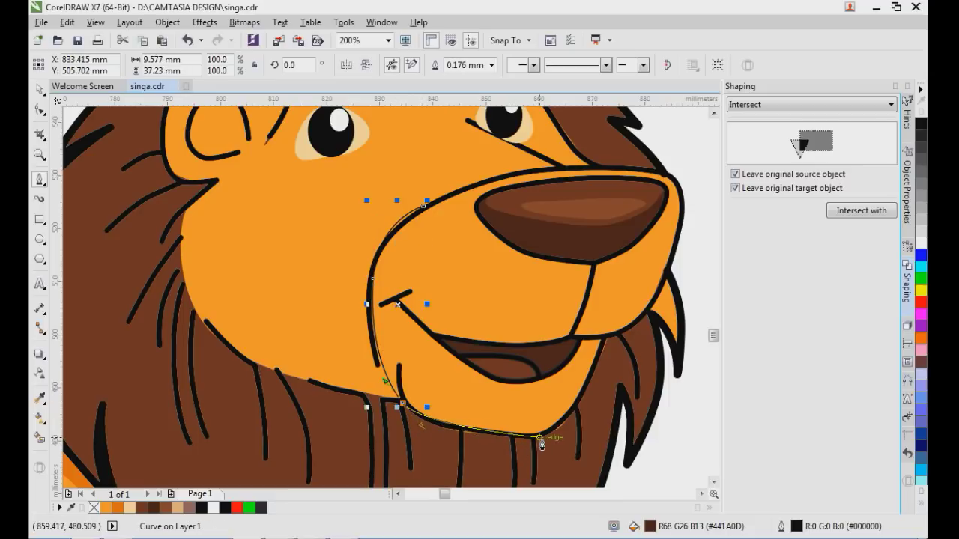
left_click_drag(540, 438, 589, 382)
left_click(671, 355)
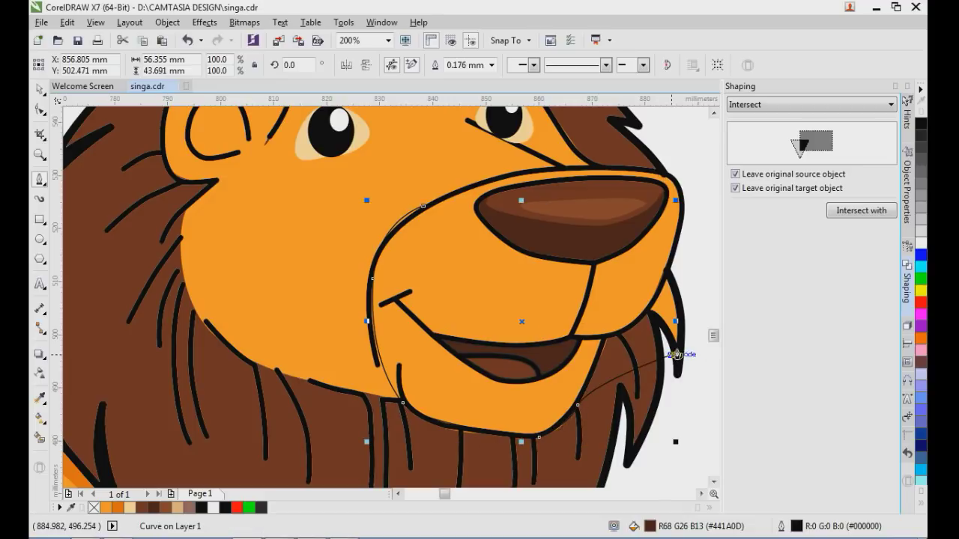
left_click(696, 208)
left_click(691, 171)
left_click_drag(692, 176, 569, 171)
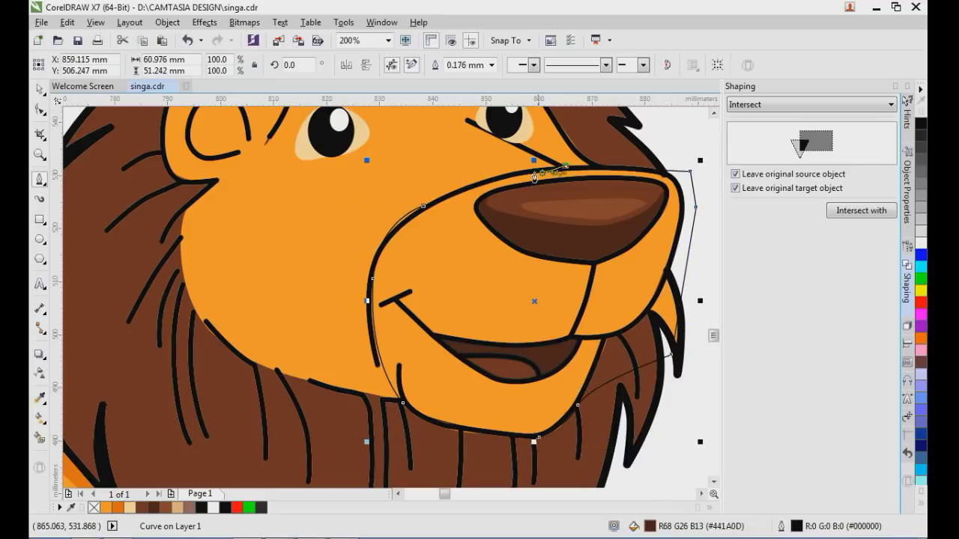
left_click(424, 210)
Step: Reshape the muzzle shape's back edge, adding a node and adjusting handles so it follows the curved black cheek line
left_click(39, 111)
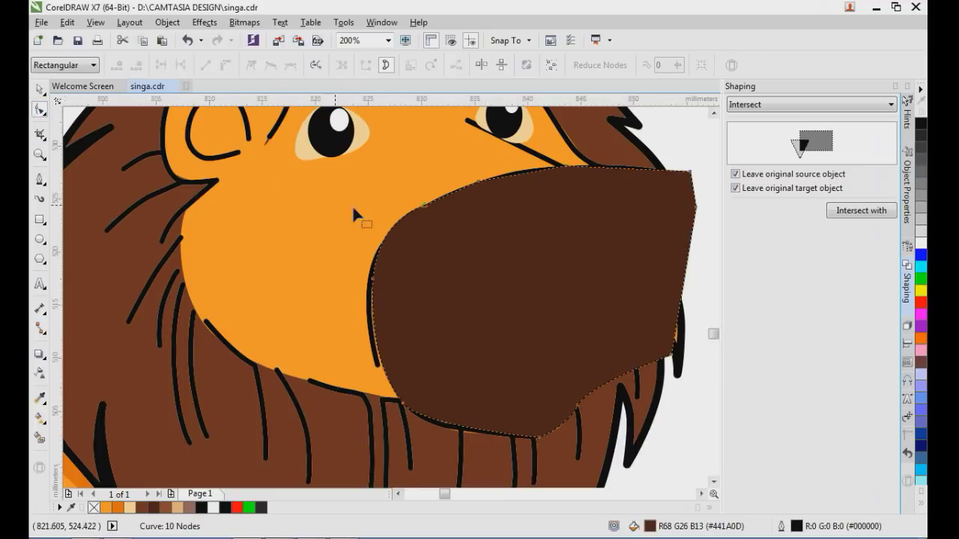
scroll(354, 210, "up", 1)
left_click(511, 208)
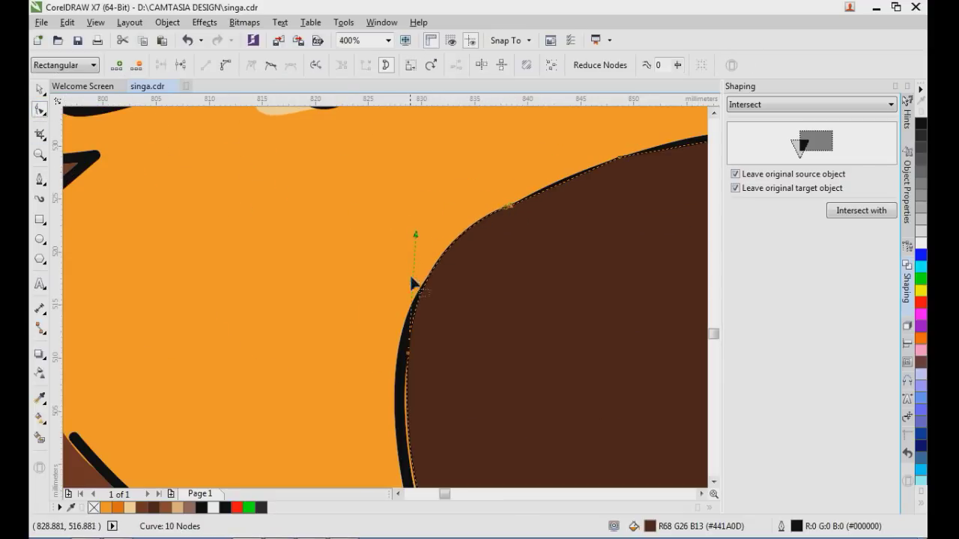
left_click_drag(417, 238, 411, 262)
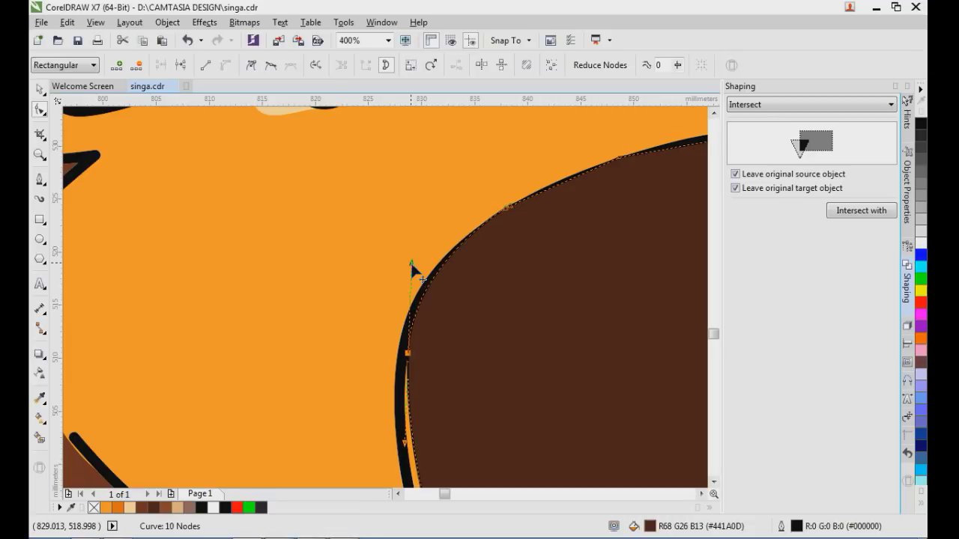
scroll(433, 295, "down", 2)
scroll(439, 349, "up", 2)
double_click(404, 322)
left_click_drag(403, 323, 408, 327)
scroll(413, 310, "down", 1)
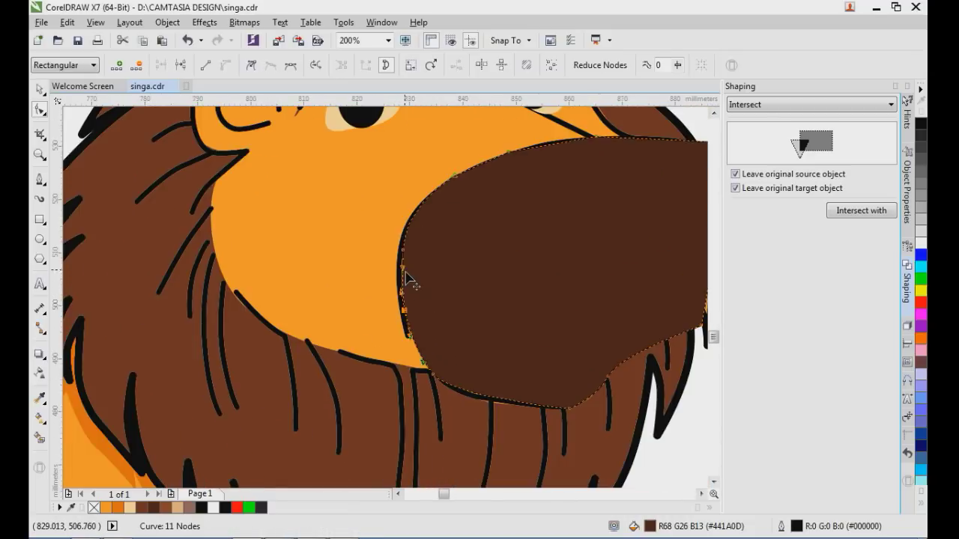
scroll(405, 277, "up", 2)
left_click_drag(398, 265, 394, 261)
scroll(417, 304, "down", 2)
Step: Intersect the muzzle shape with the orange face and delete the original drawn shape
left_click(42, 89)
scroll(276, 197, "down", 1)
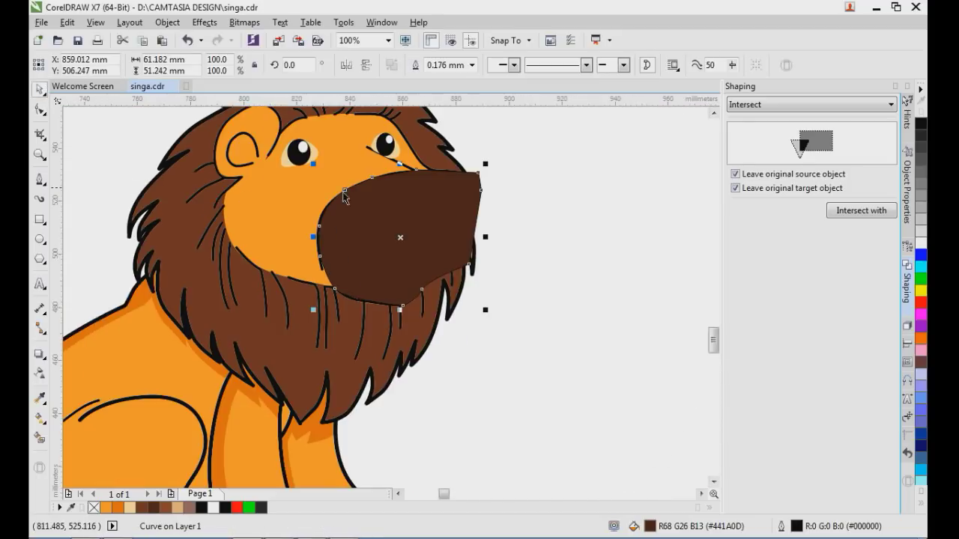
left_click(861, 211)
left_click(299, 220)
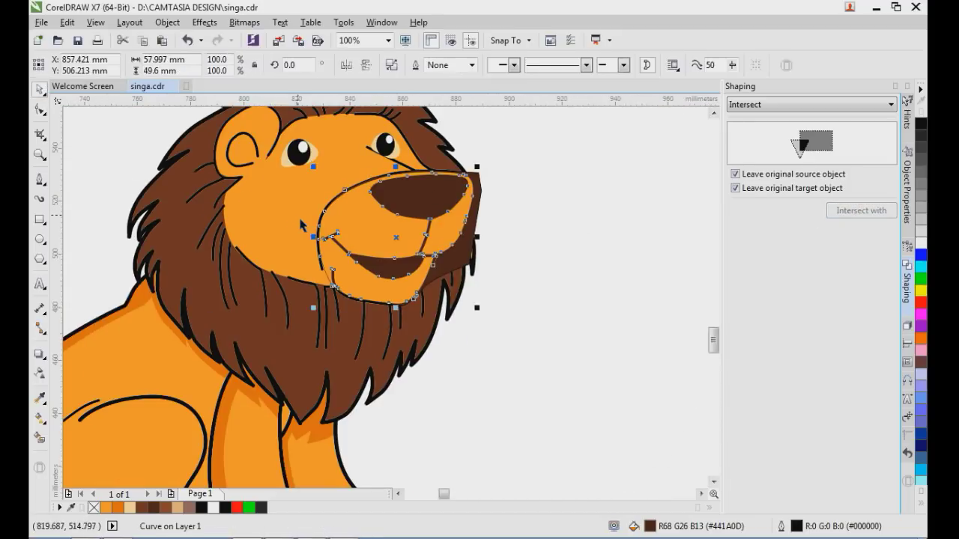
key("F10")
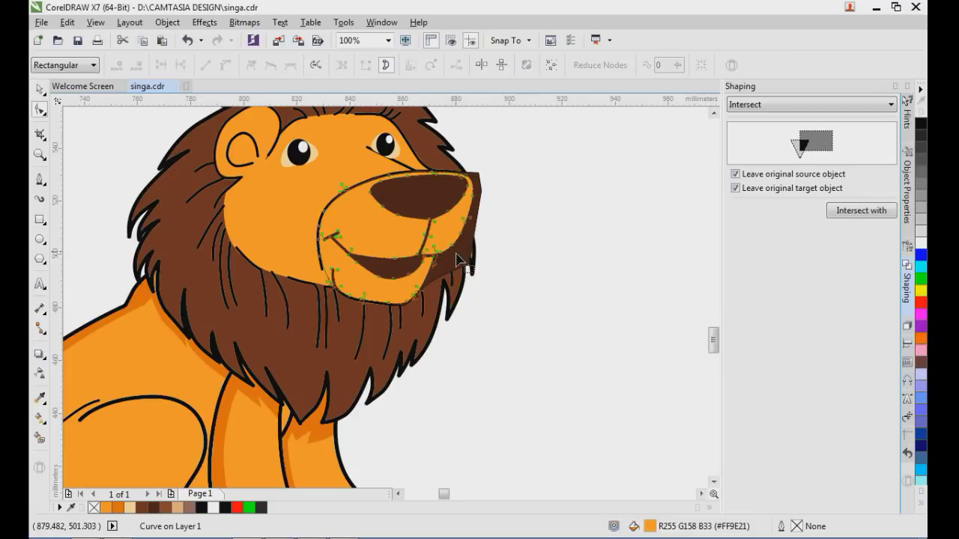
left_click(39, 89)
left_click_drag(461, 256, 659, 237)
key("Delete")
Step: Fill the intersected muzzle and chin piece with cream and deselect it
left_click(359, 232)
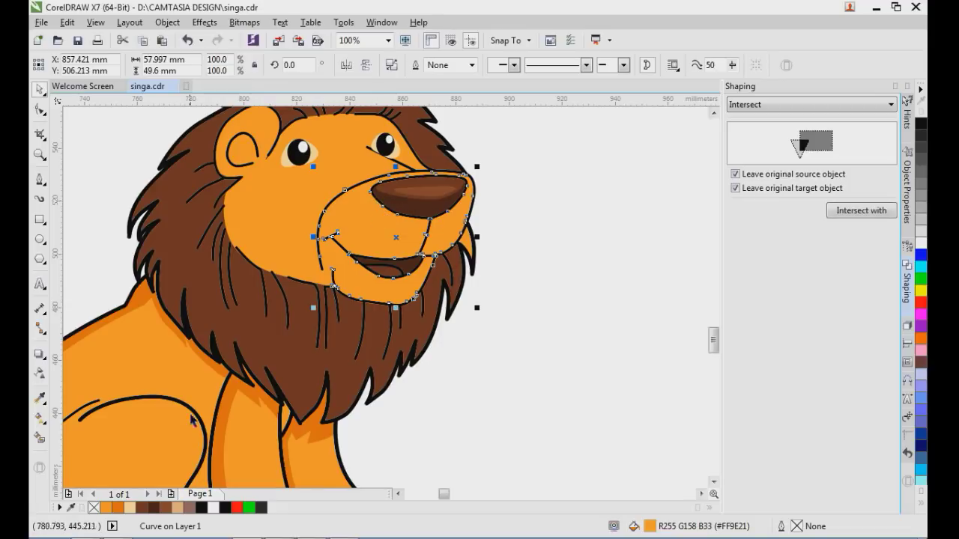
left_click(129, 508)
left_click(515, 310)
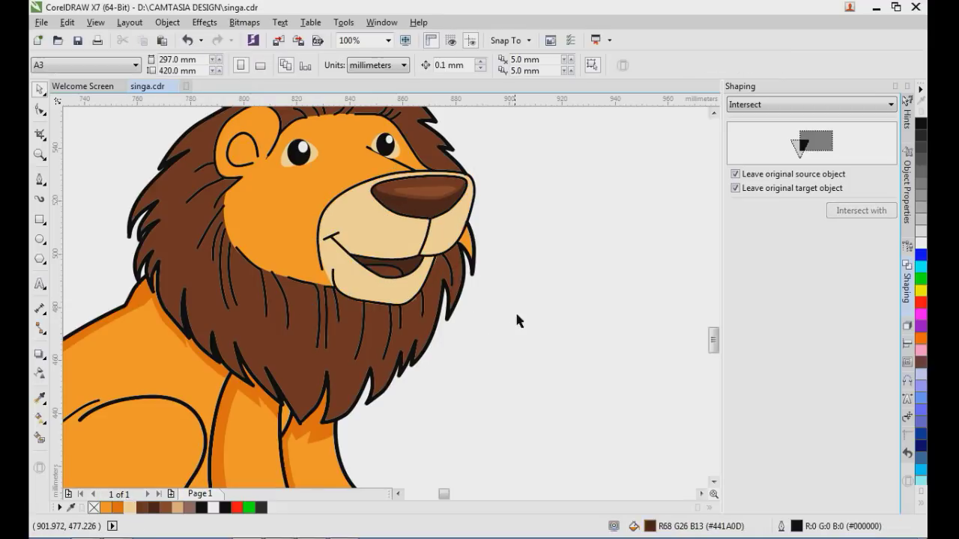
scroll(530, 295, "down", 2)
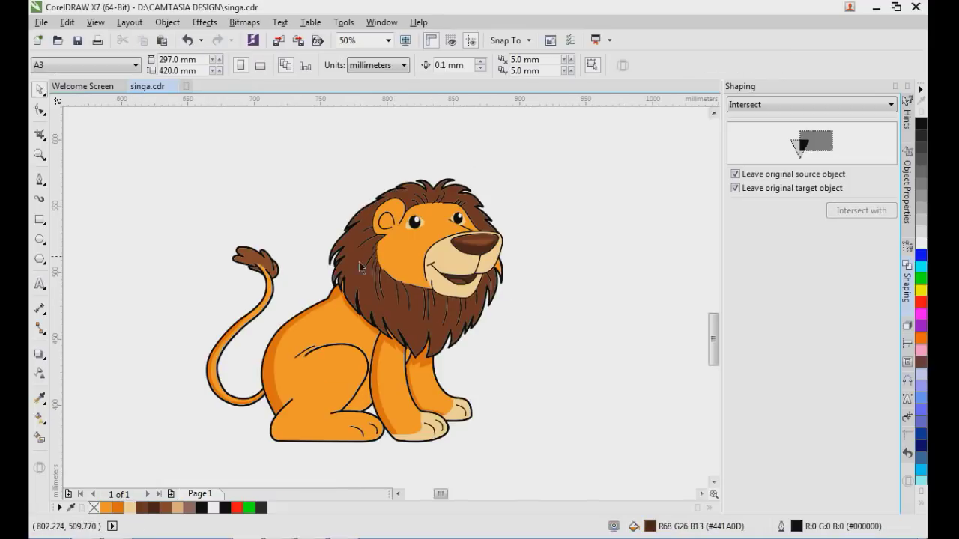
scroll(352, 264, "up", 2)
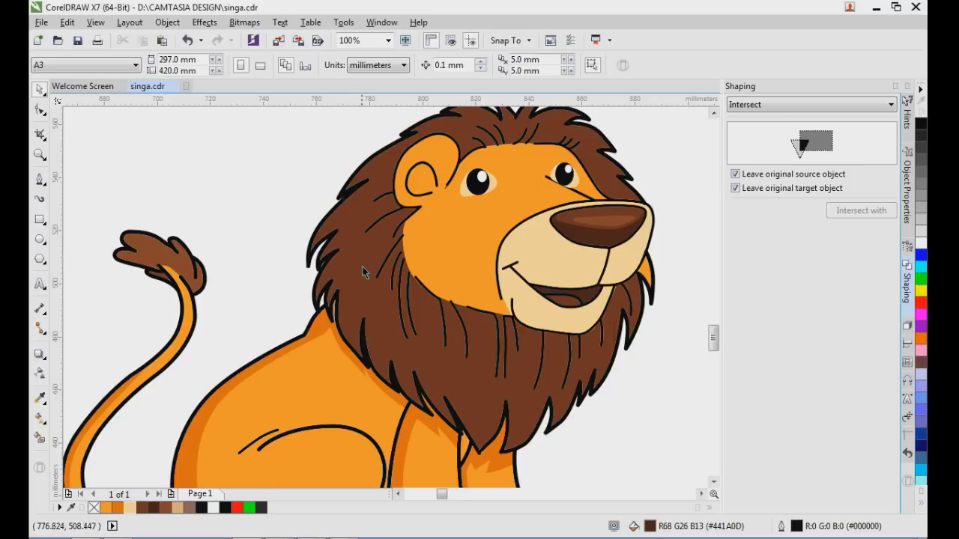
Step: Start a jagged Pen outline for the mane's shadow, running just inside the back edge behind the ear
left_click(363, 271)
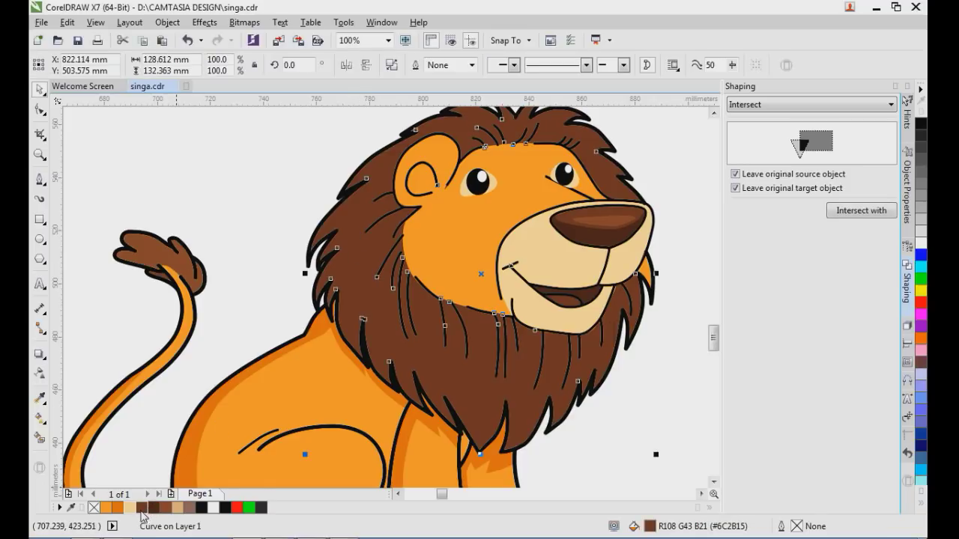
left_click(260, 292)
left_click(39, 179)
scroll(343, 164, "up", 1)
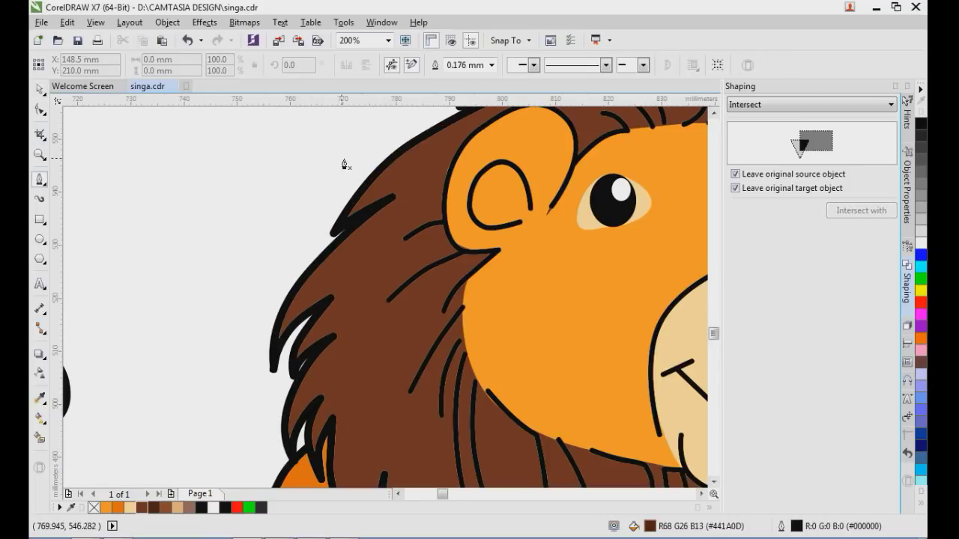
left_click(320, 170)
left_click(434, 134)
left_click(388, 180)
left_click(419, 173)
left_click(340, 264)
left_click(314, 297)
left_click(359, 313)
left_click(312, 389)
scroll(367, 283, "down", 1)
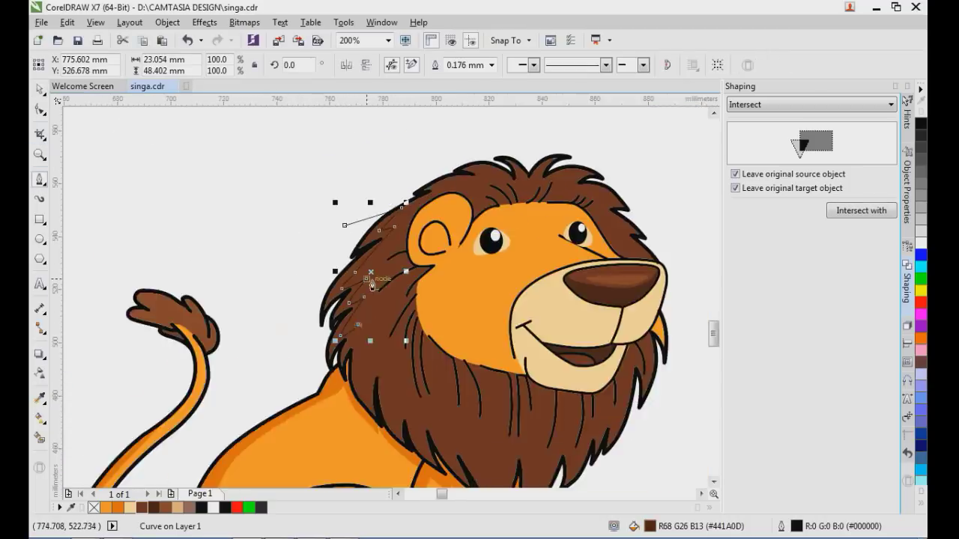
Step: Continue the shadow outline down the back of the mane in pointed tufts to just above the shoulder
scroll(329, 352, "up", 1)
left_click(398, 285)
left_click(382, 317)
left_click(418, 362)
left_click(449, 269)
scroll(455, 294, "up", 2)
left_click_drag(464, 340, 485, 385)
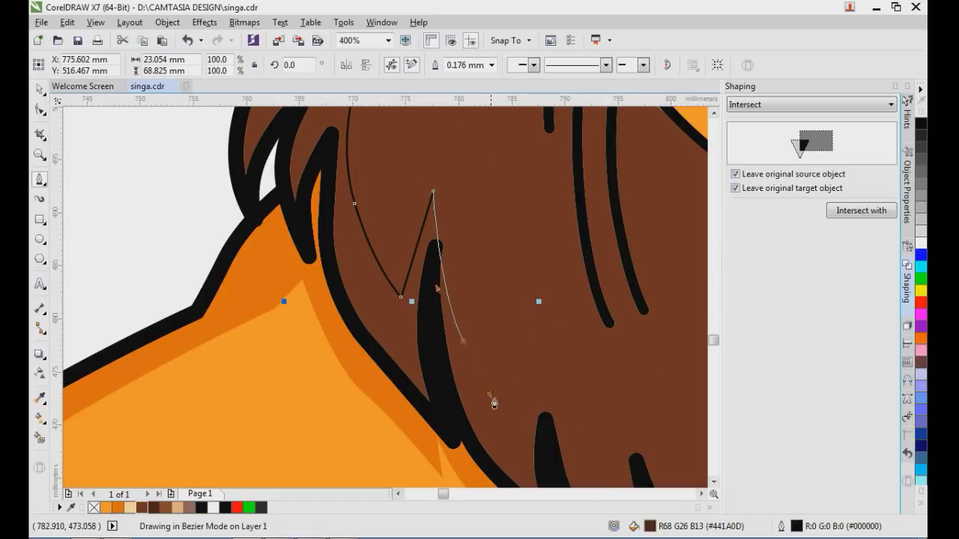
left_click(512, 415)
left_click(522, 340)
Step: Extend the jagged shadow outline along the mane's lower tips above the front legs
scroll(487, 242, "down", 2)
scroll(536, 326, "up", 1)
left_click_drag(492, 272, 638, 262)
left_click(521, 296)
left_click(599, 345)
left_click(582, 318)
left_click(652, 390)
scroll(505, 321, "down", 2)
scroll(553, 334, "up", 3)
left_click(540, 216)
left_click(575, 369)
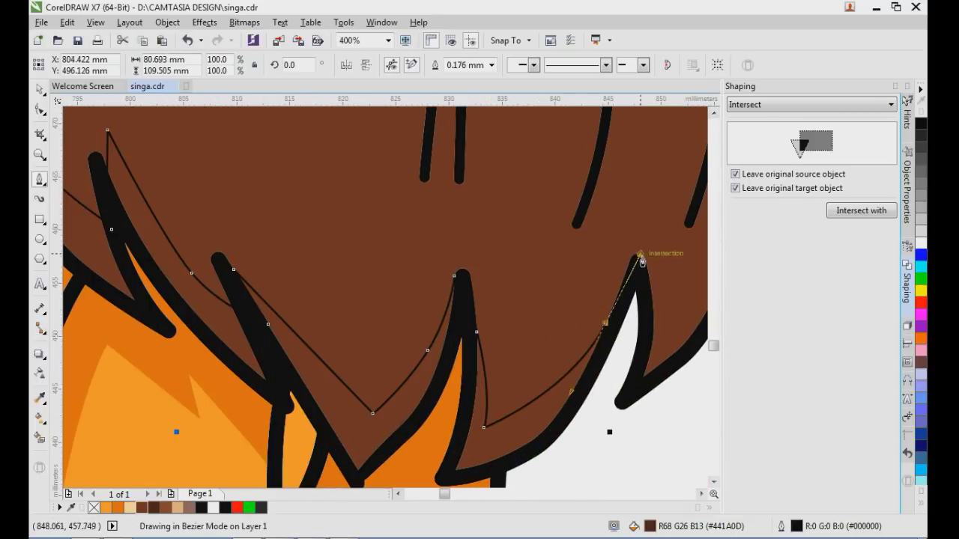
Step: Carry the zigzag shadow outline up the front lower edge of the mane, following the tufts below the chin
left_click(641, 218)
left_click_drag(637, 201, 642, 230)
left_click(636, 251)
scroll(553, 324, "down", 2)
scroll(563, 302, "up", 1)
left_click_drag(532, 303, 558, 233)
left_click(565, 211)
left_click(574, 289)
left_click_drag(614, 187, 627, 156)
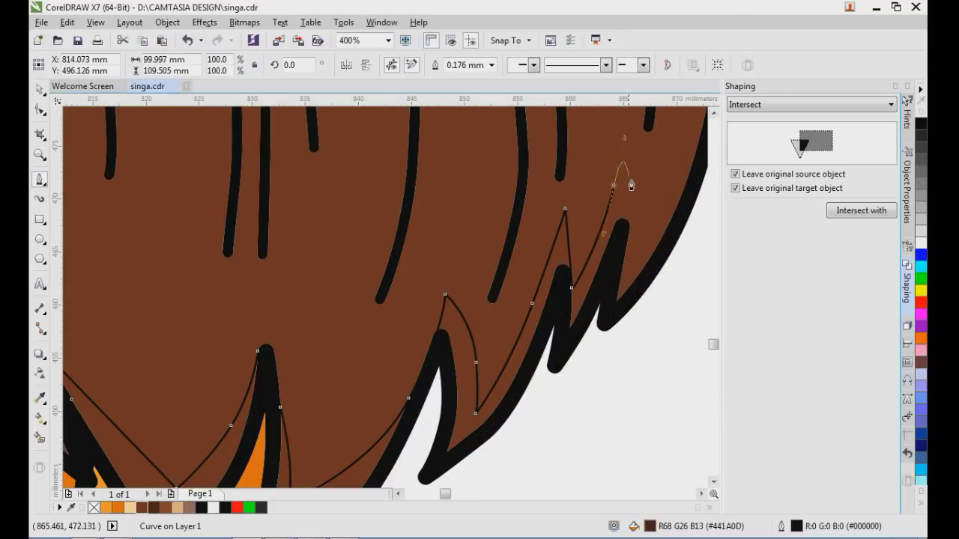
left_click(630, 244)
scroll(629, 232, "down", 1)
Step: Run the shadow outline up the front tufts to the muzzle and close it around the outside of the mane
left_click(619, 242)
left_click(639, 139)
scroll(644, 210, "down", 1)
left_click(657, 177)
scroll(664, 139, "up", 2)
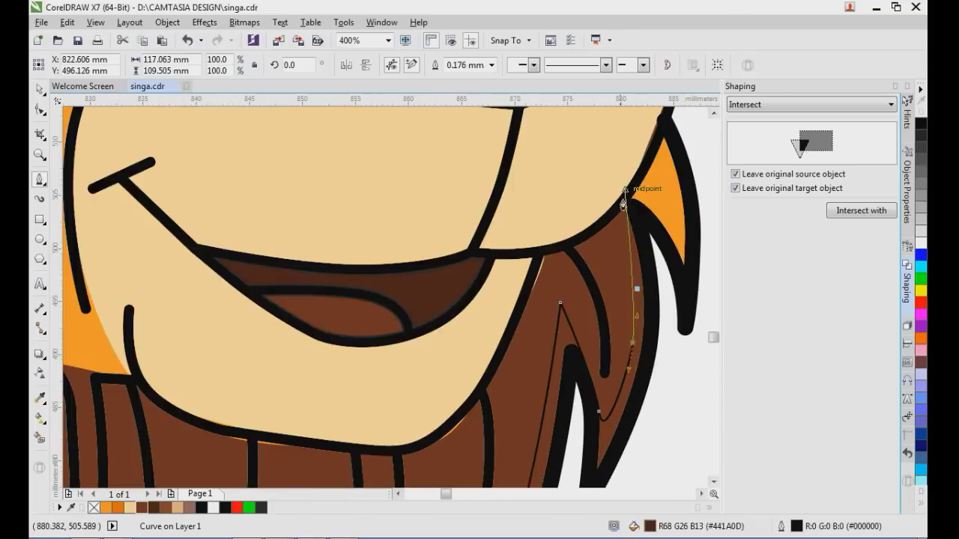
left_click(627, 192)
scroll(626, 192, "down", 3)
left_click(651, 152)
left_click(650, 228)
left_click(631, 296)
left_click(483, 326)
Step: Intersect the large shadow shape with the brown mane and delete the original shape
left_click(857, 212)
left_click(509, 214)
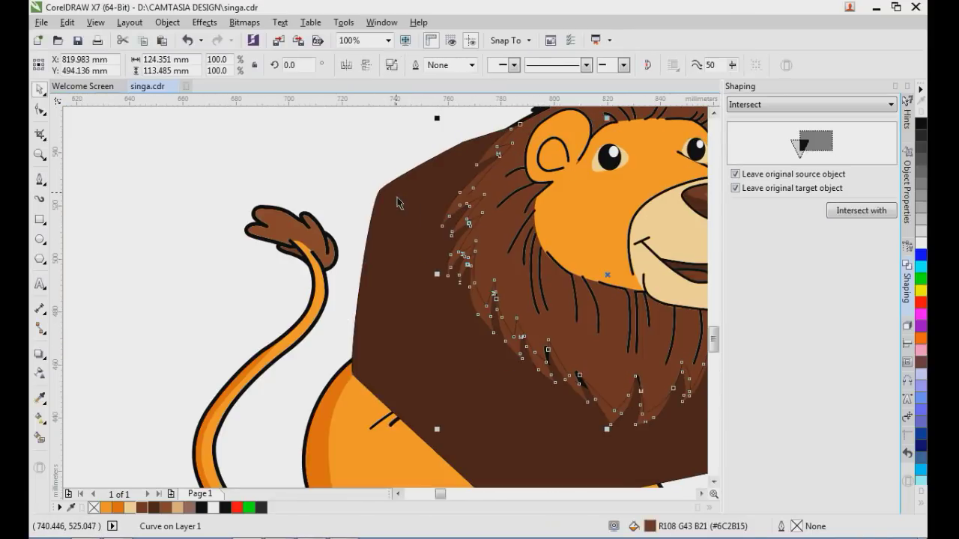
left_click(398, 199)
key("Delete")
Step: Fill the intersected mane-edge shadow with dark brown and deselect it
left_click(462, 231)
left_click(154, 507)
left_click(275, 286)
scroll(356, 218, "down", 1)
scroll(437, 225, "up", 1)
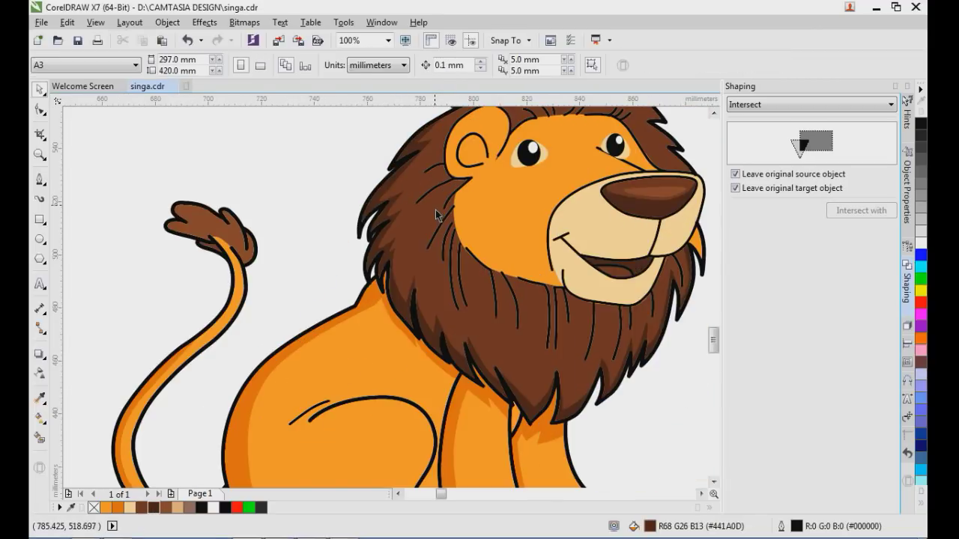
Step: Draw a closed, pointed hair-highlight shape with the Pen tool in the mane behind the cheek, about 11 by 31 mm
key("space")
scroll(427, 233, "up", 1)
left_click(423, 183)
mouse_move(392, 238)
left_mouse_down()
mouse_move(390, 266)
mouse_move(420, 216)
left_mouse_up()
left_click(412, 327)
mouse_move(398, 277)
left_mouse_down()
mouse_move(395, 294)
mouse_move(414, 259)
left_mouse_up()
scroll(427, 211, "up", 1)
left_click_drag(439, 203, 441, 196)
mouse_move(429, 195)
left_mouse_down()
mouse_move(420, 199)
mouse_move(432, 163)
left_mouse_up()
left_click(395, 216)
left_click(473, 114)
left_click(418, 157)
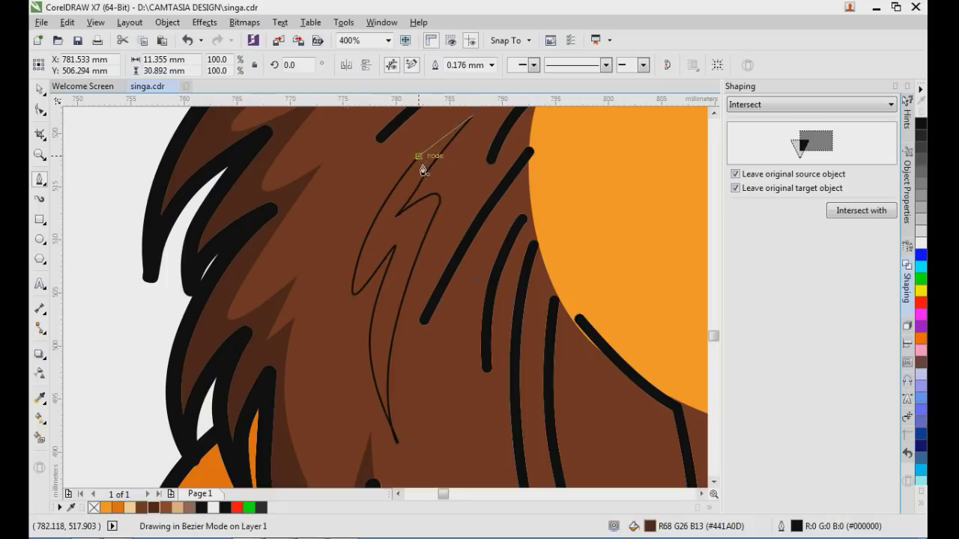
scroll(422, 182, "down", 2)
Step: Fill the hair highlight behind the cheek with lighter brown, remove its outline and deselect it
left_click(165, 508)
right_click(93, 508)
left_click(39, 89)
left_click(276, 273)
scroll(276, 273, "down", 1)
scroll(366, 303, "up", 1)
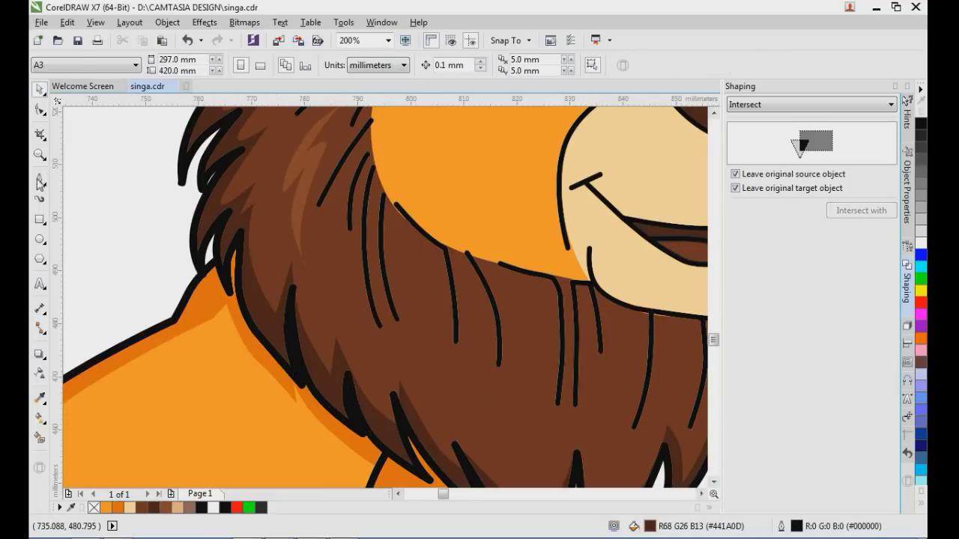
Step: Start a second zigzag highlight outline in the mane below the cheek, running down toward the lower tufts
left_click(39, 179)
left_click(352, 262)
left_click_drag(354, 308, 357, 319)
left_click(371, 355)
scroll(378, 341, "up", 1)
left_click_drag(383, 348, 396, 351)
left_click_drag(432, 414, 448, 433)
left_click(494, 470)
scroll(478, 388, "down", 1)
left_click(478, 403)
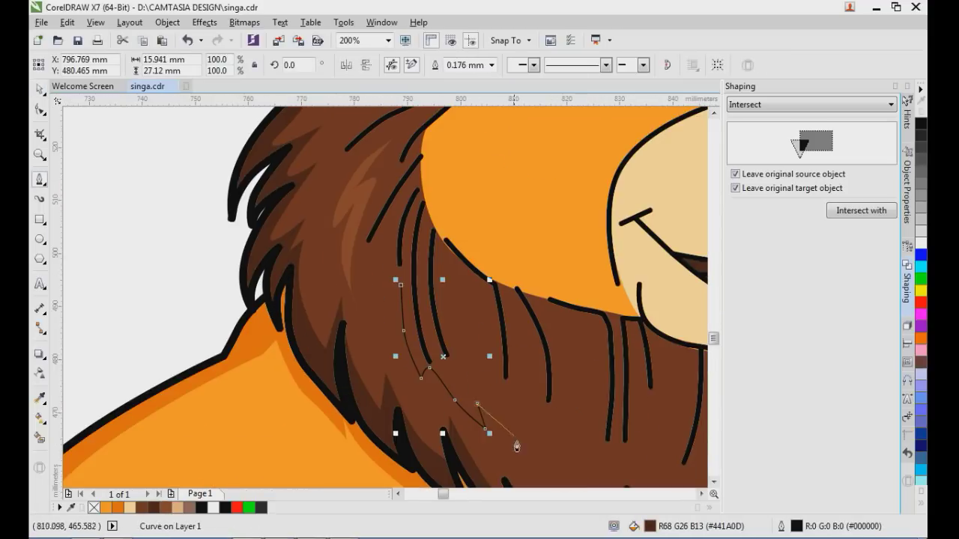
Step: Draw the return edge of the second highlight with pointed strands and close the shape, about 23 by 33 mm
left_click_drag(513, 453, 528, 464)
scroll(522, 456, "up", 1)
left_click_drag(502, 421, 490, 401)
left_click(440, 296)
left_click_drag(425, 335, 429, 364)
left_click_drag(343, 230, 340, 225)
left_click(321, 255)
scroll(318, 259, "down", 2)
scroll(299, 234, "up", 3)
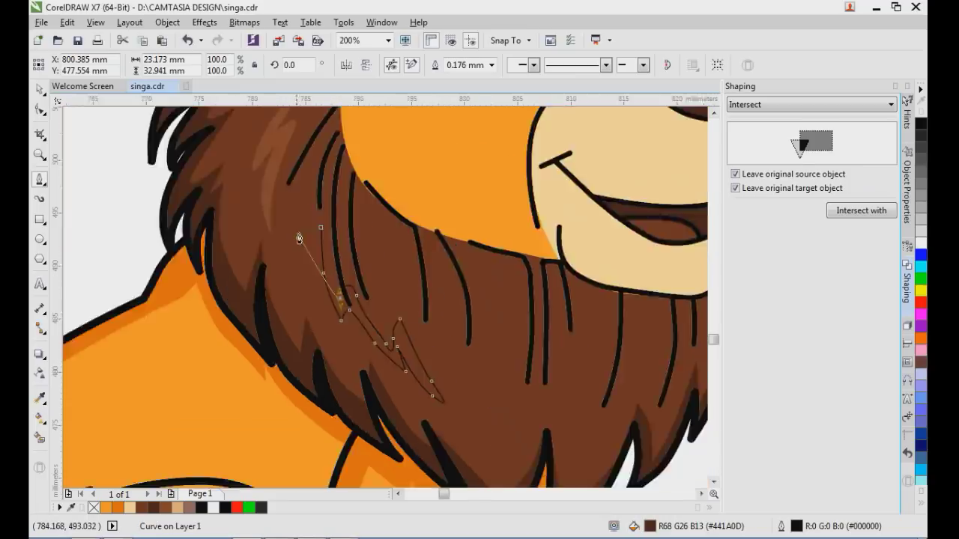
left_click_drag(380, 295, 381, 185)
scroll(370, 206, "down", 1)
left_click(362, 203)
scroll(341, 211, "down", 2)
Step: Fill the second mane highlight with lighter brown, remove its outline and deselect it
left_click(142, 508)
left_click(165, 508)
right_click(95, 508)
key("space")
left_click(577, 317)
scroll(440, 264, "down", 1)
scroll(384, 222, "up", 1)
Step: Copy a light brown mane highlight, mirror it horizontally, rotate it to about 158.4° and place it across the mane beneath the chin
left_click(384, 221)
left_click(348, 65)
mouse_move(406, 214)
left_mouse_down()
mouse_move(589, 285)
mouse_move(574, 310)
left_mouse_up()
scroll(573, 310, "up", 1)
left_click_drag(555, 287, 603, 267)
left_click(604, 267)
mouse_move(626, 192)
left_mouse_down()
mouse_move(659, 197)
mouse_move(670, 210)
left_mouse_up()
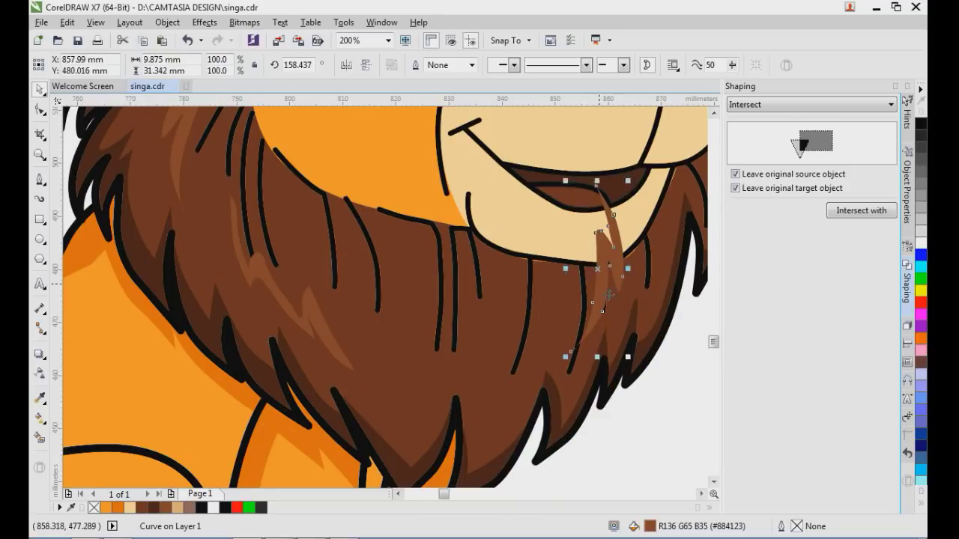
left_click_drag(605, 336, 549, 324)
Step: Intersect the mirrored highlight beneath the chin with the mane and delete the original piece overlapping the chin
left_click(861, 210)
left_click(562, 265)
left_click(546, 236)
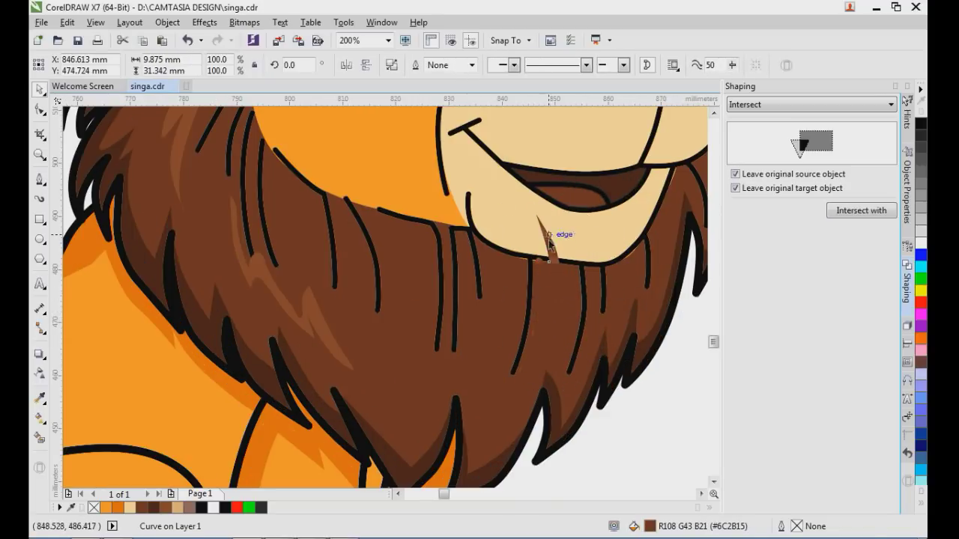
key("Delete")
scroll(579, 332, "down", 1)
left_click(392, 257)
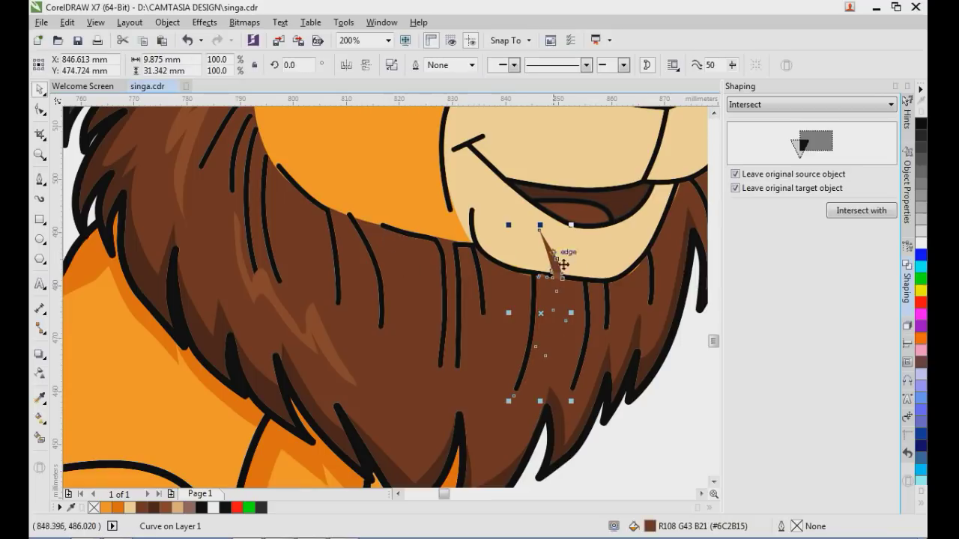
key("Escape")
left_click_drag(559, 280, 616, 324)
key("Delete")
Step: Fill the intersected highlight beneath the chin with light brown and deselect it
left_click(552, 261)
left_click(166, 508)
left_click(40, 109)
scroll(516, 238, "up", 1)
scroll(599, 311, "down", 2)
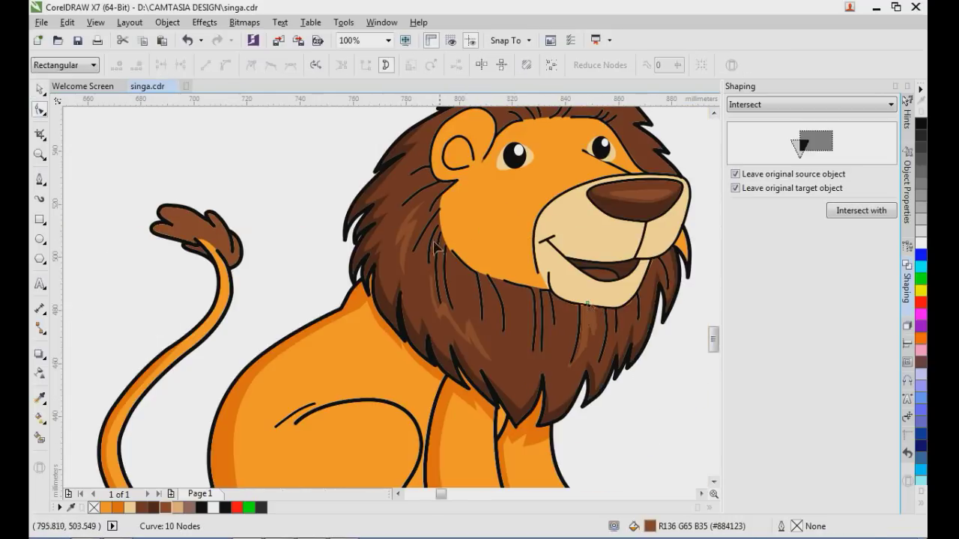
left_click(40, 89)
scroll(467, 231, "down", 1)
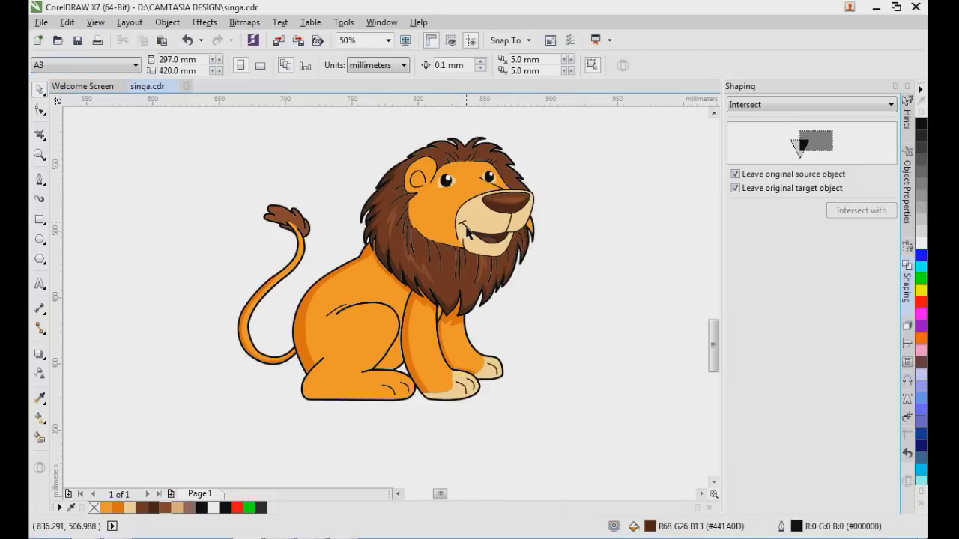
scroll(408, 207, "up", 1)
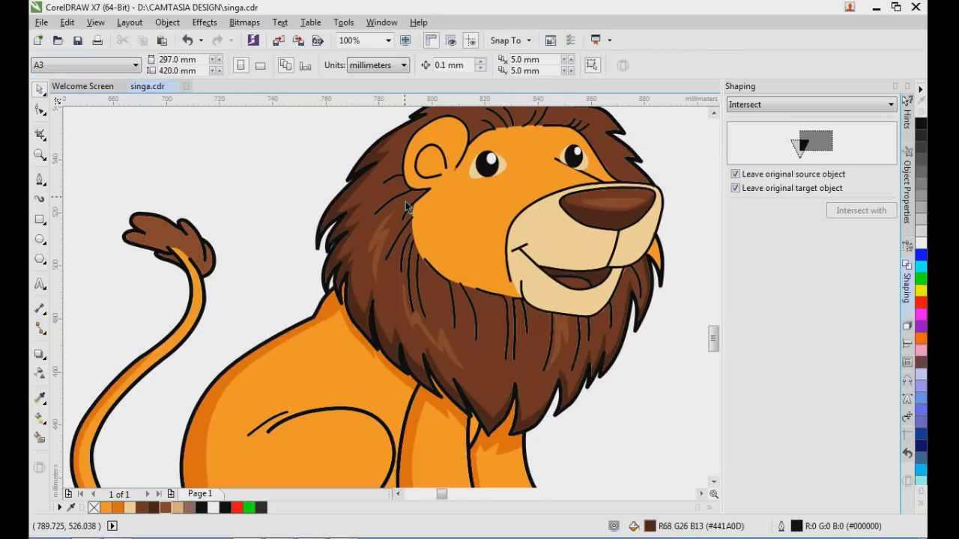
scroll(437, 213, "down", 1)
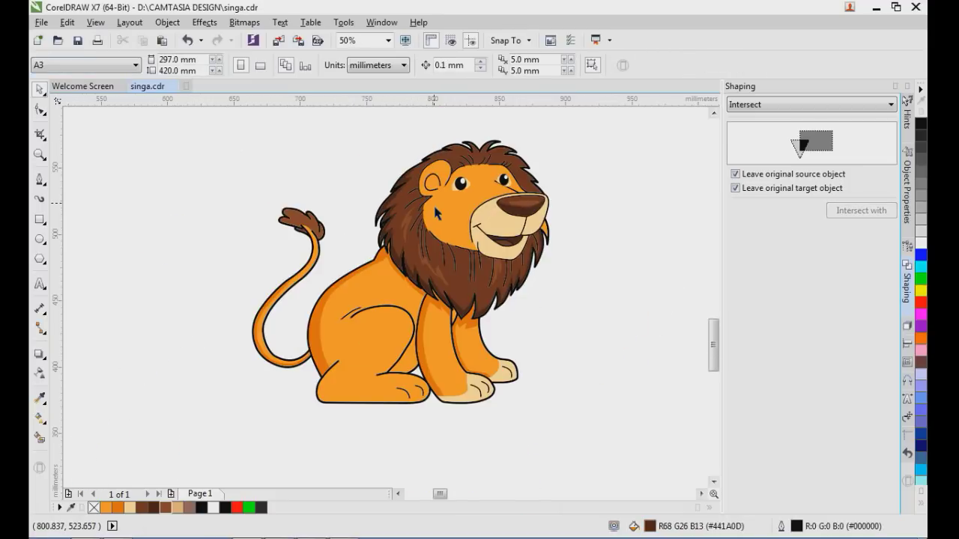
Step: Draw a closed crescent-shaped shadow inside the ear's inner curve with the Pen tool, about 11 by 13 mm
scroll(440, 179, "up", 2)
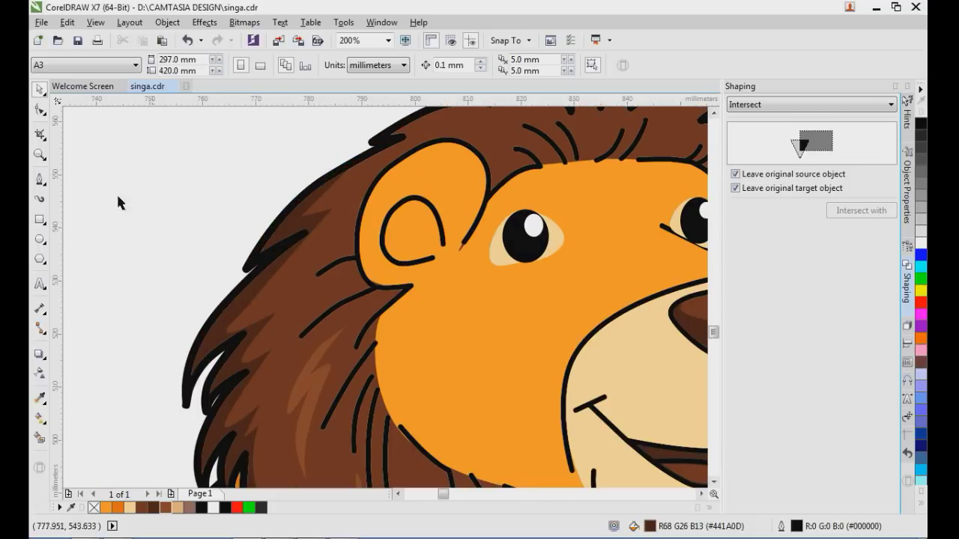
left_click(41, 181)
scroll(447, 217, "up", 2)
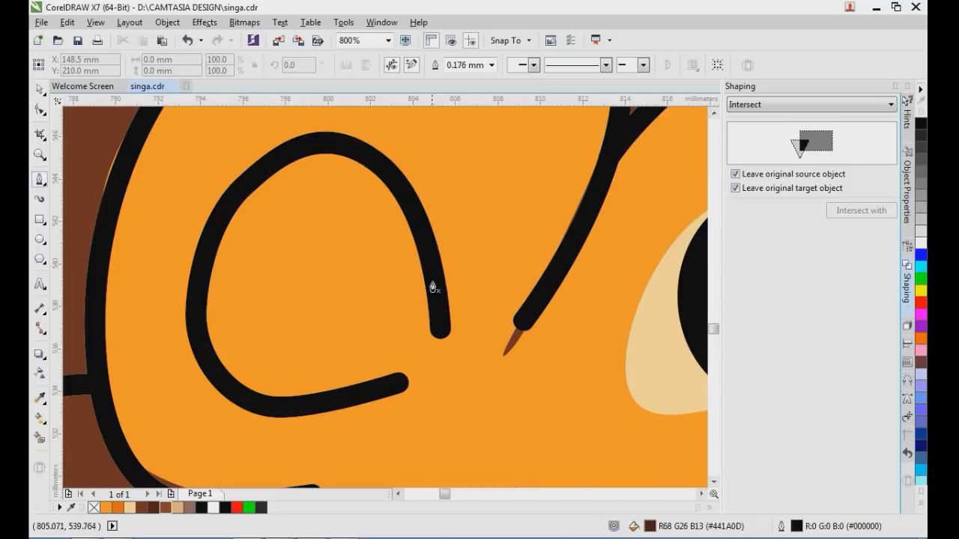
left_click(438, 299)
left_click_drag(357, 216, 313, 238)
left_click_drag(281, 309, 269, 346)
left_click_drag(331, 399, 363, 400)
left_click_drag(230, 390, 205, 360)
left_click_drag(202, 248, 266, 181)
left_click_drag(308, 141, 350, 144)
left_click_drag(388, 174, 413, 207)
left_click(426, 240)
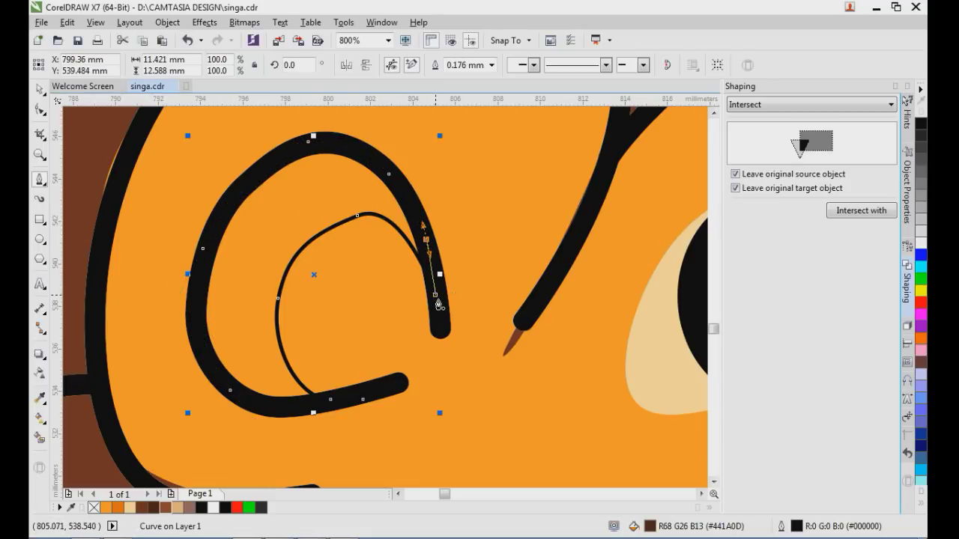
left_click(435, 294)
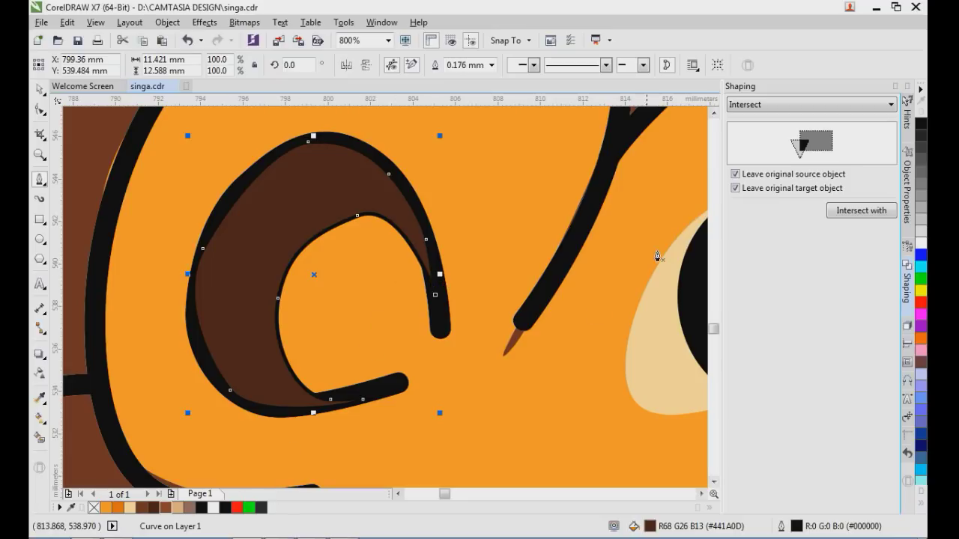
Step: Intersect the crescent with the orange inner ear shape and delete the original crescent
left_click(859, 212)
left_click(489, 223)
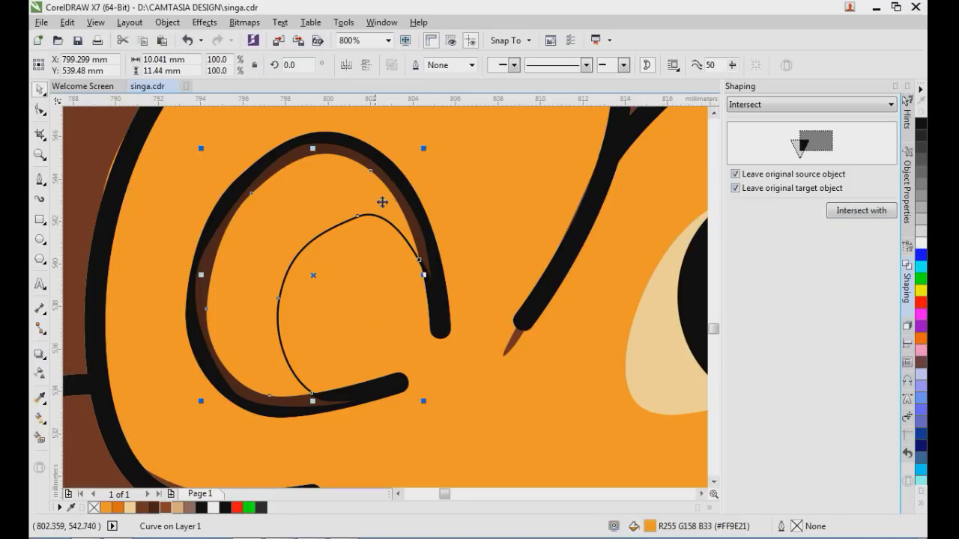
key("Delete")
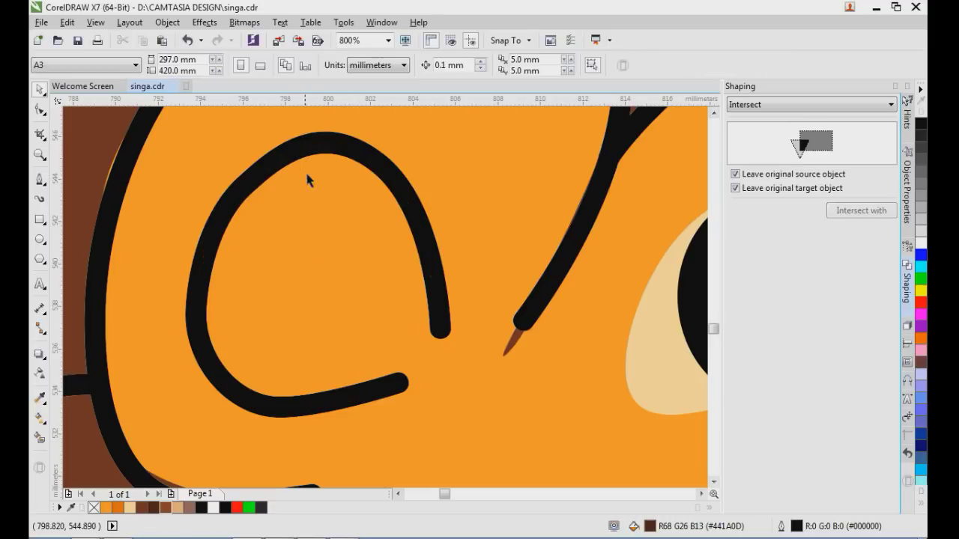
Step: Fill the intersected crescent in the inner ear with the darker orange and deselect it
left_click(298, 288)
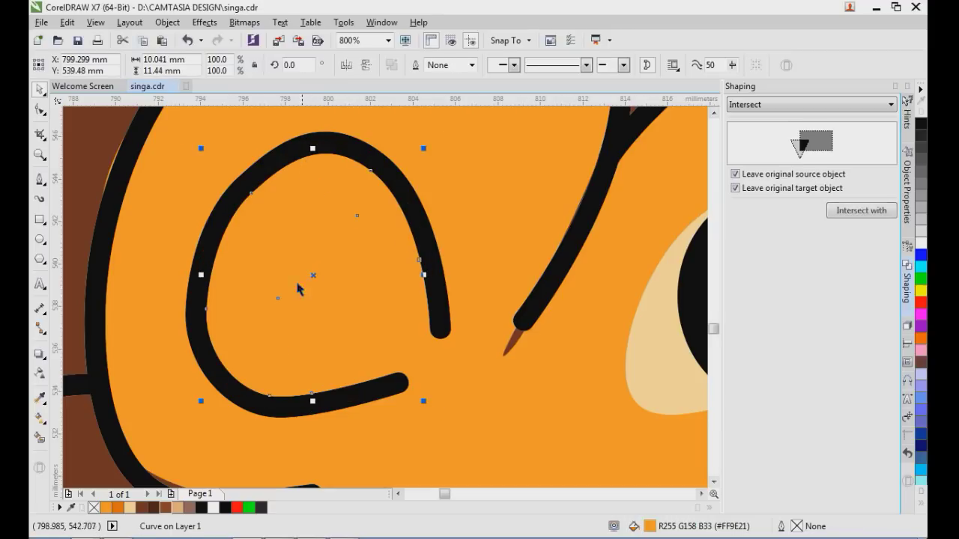
left_click(117, 508)
scroll(470, 247, "down", 4)
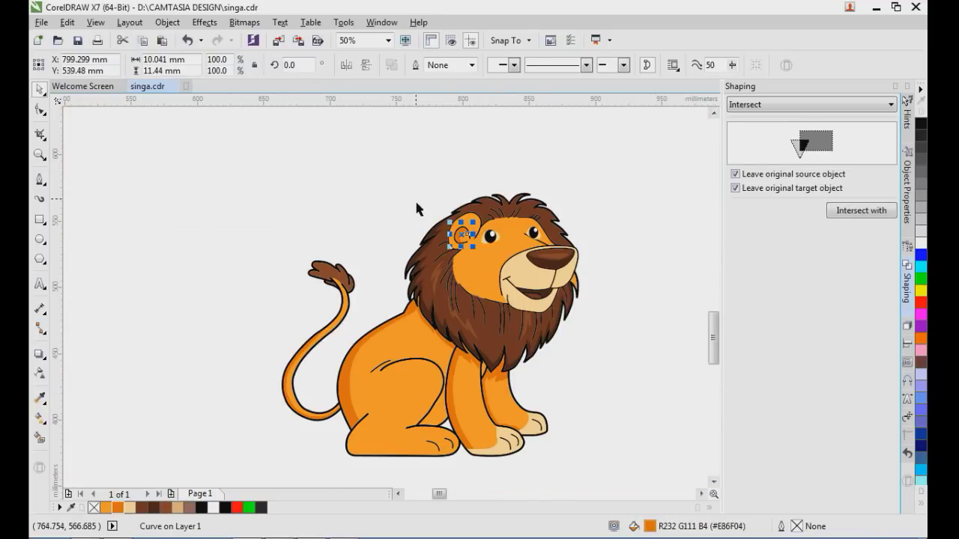
left_click(417, 209)
scroll(545, 268, "up", 2)
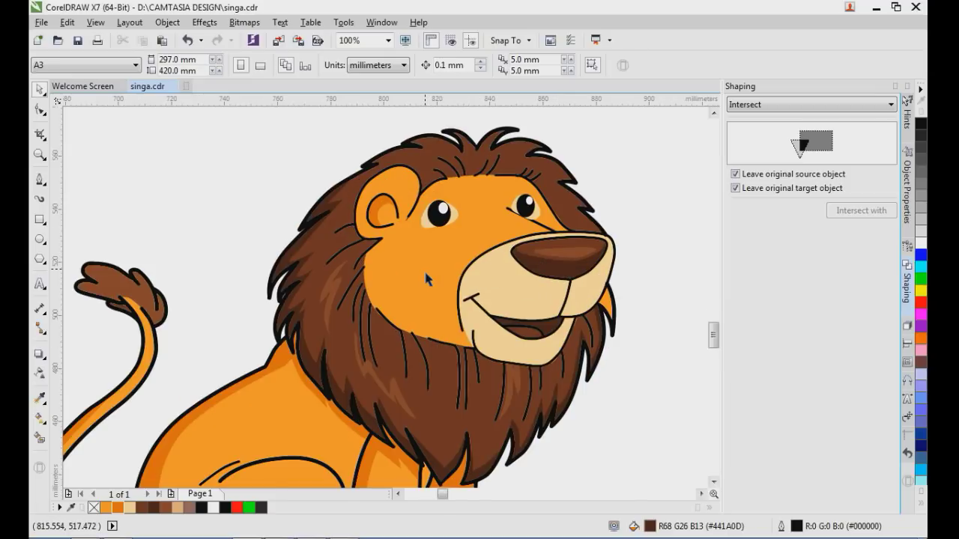
scroll(424, 274, "down", 2)
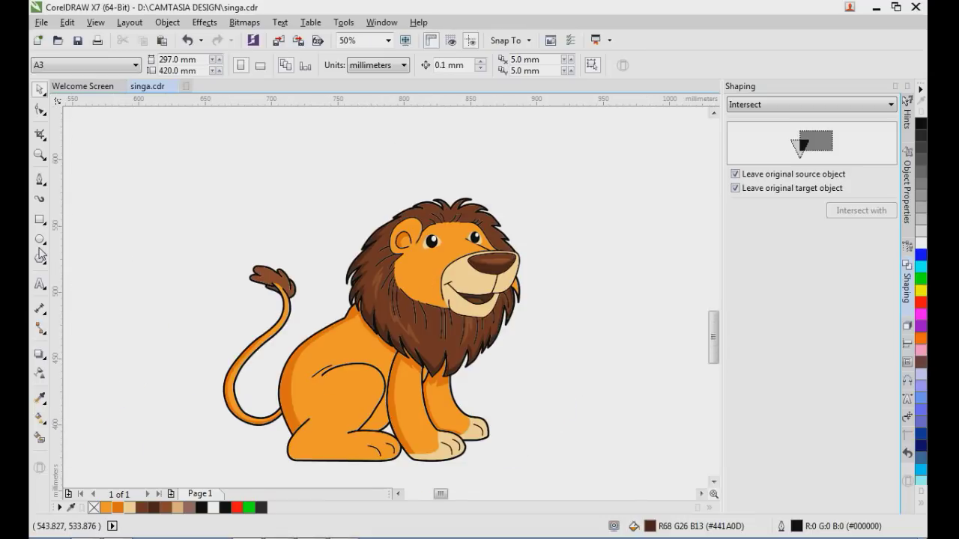
Step: Draw three straight whiskers fanning from the muzzle across the near cheek, about 24 to 31 mm wide
left_click(41, 181)
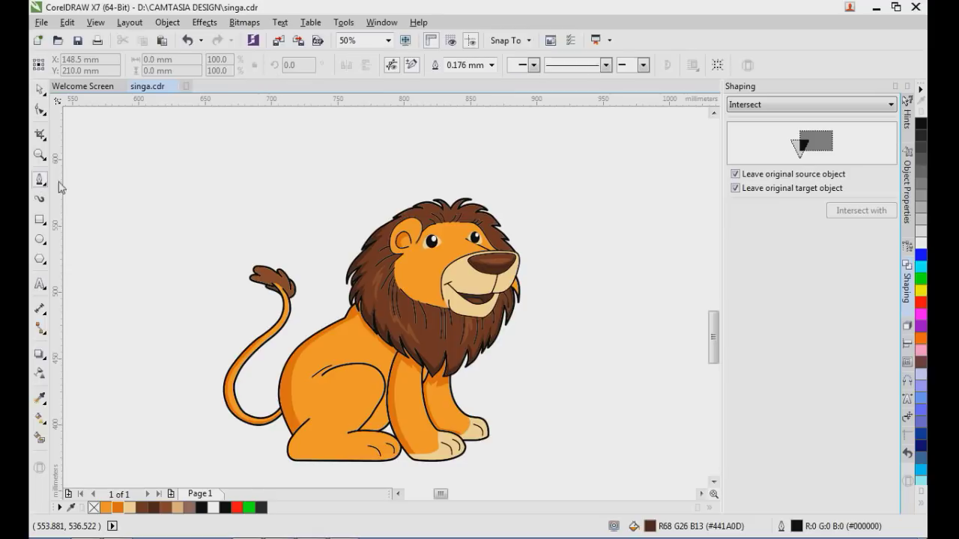
scroll(420, 273, "up", 2)
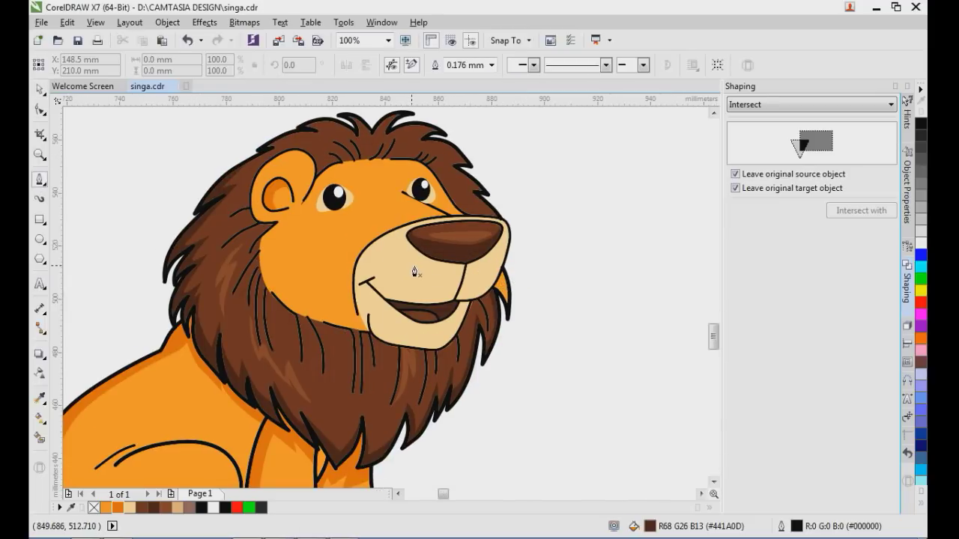
double_click(328, 240)
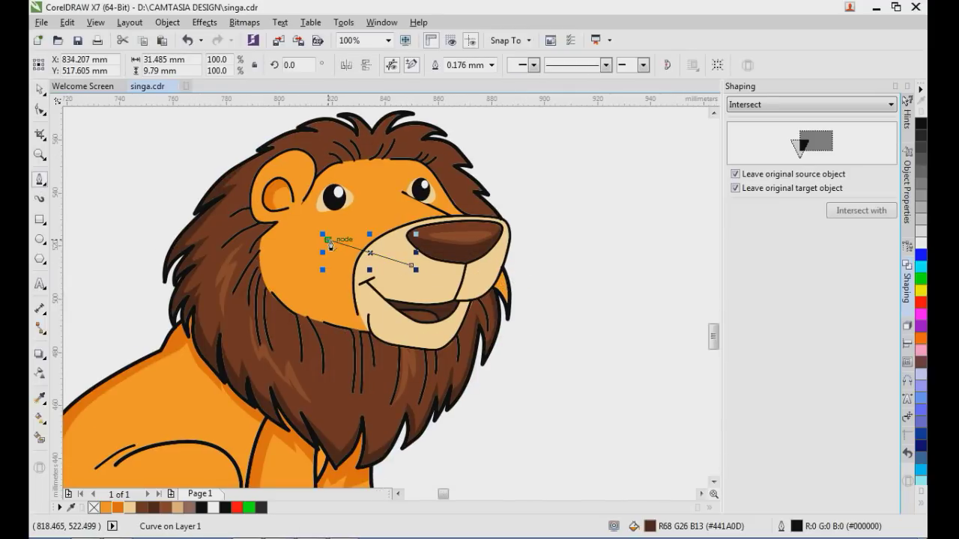
scroll(404, 283, "up", 2)
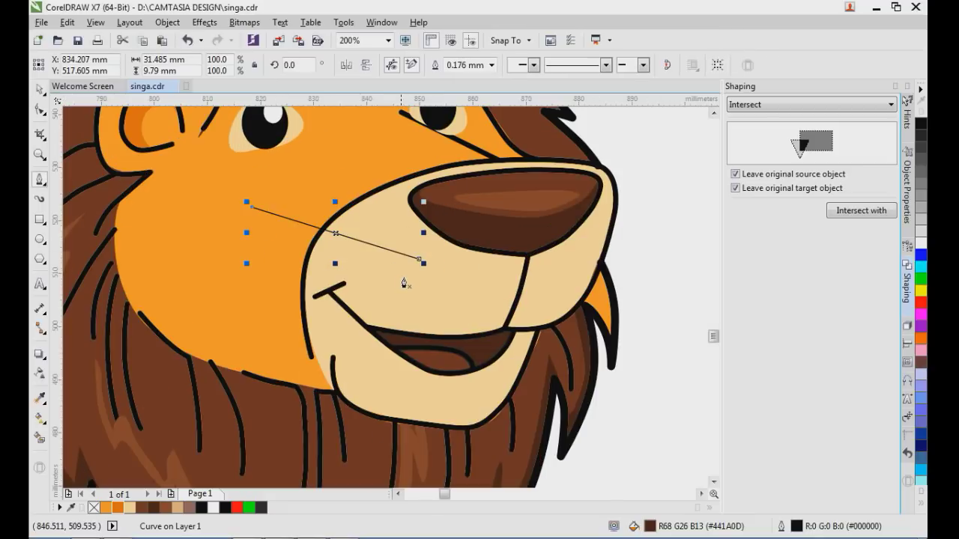
left_click(401, 275)
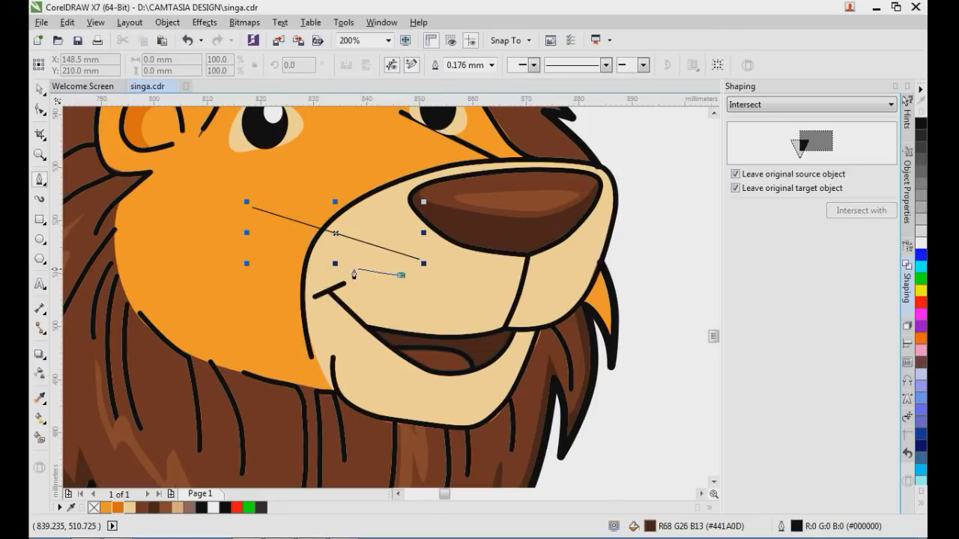
double_click(270, 257)
left_click(385, 289)
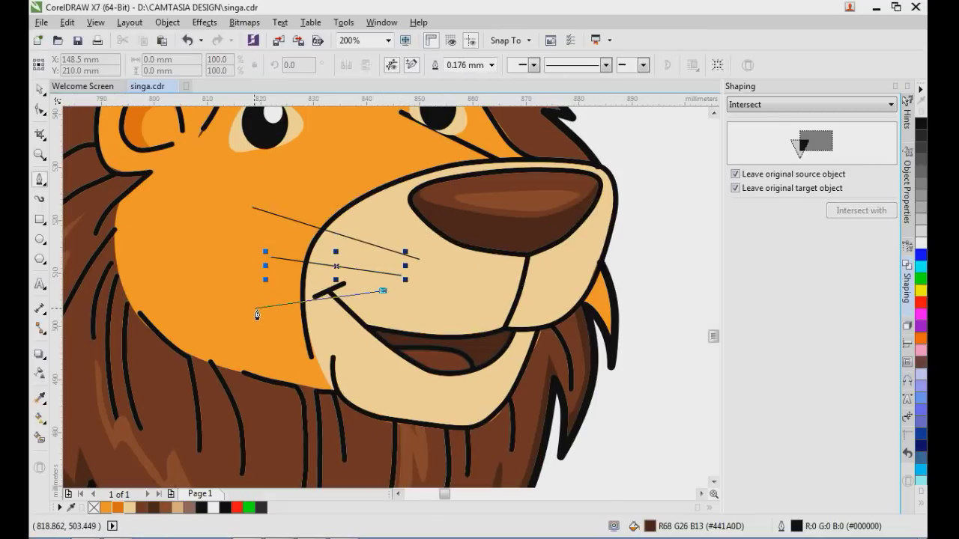
double_click(254, 309)
Step: Draw three straight whiskers fanning outward from the far side of the muzzle, together spanning about 18 by 22 mm
scroll(565, 283, "down", 2)
scroll(574, 258, "up", 2)
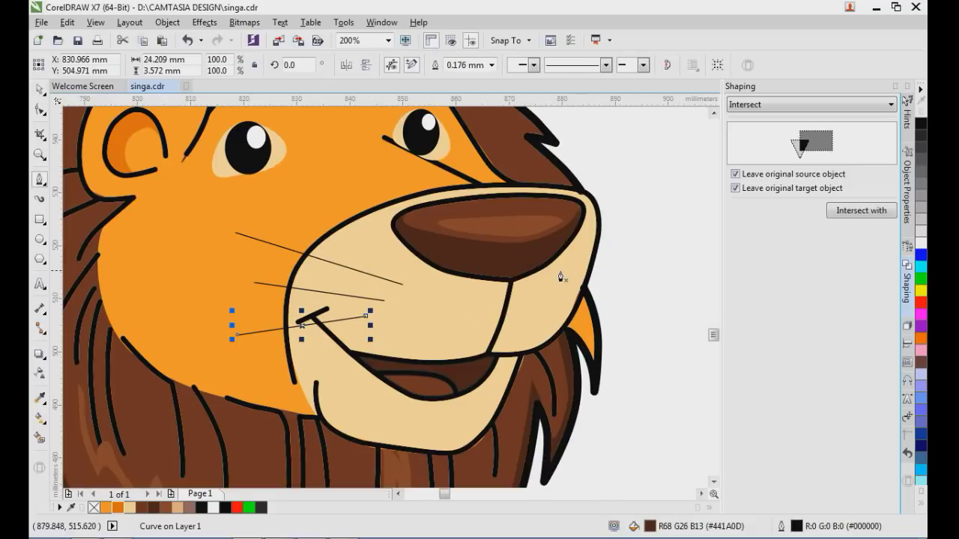
left_click(558, 270)
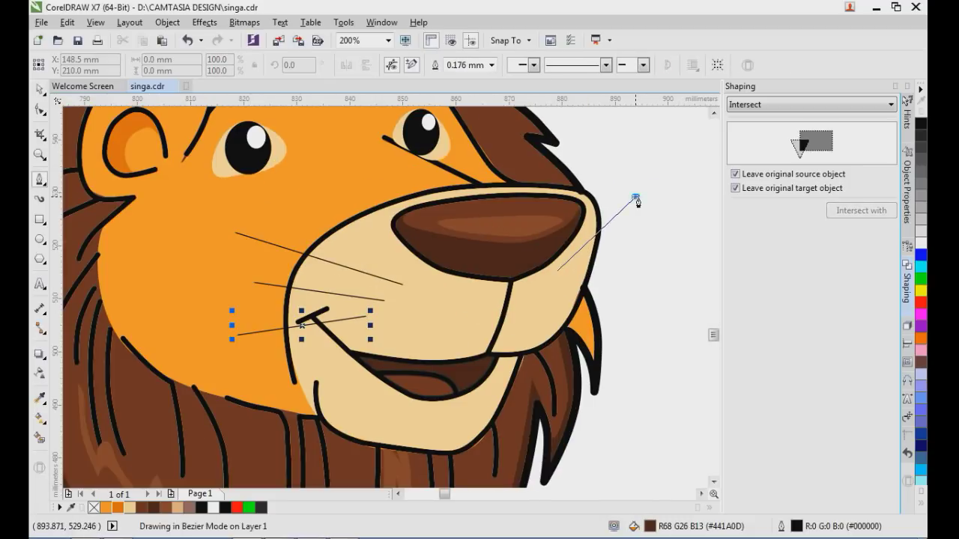
double_click(636, 196)
left_click(565, 285)
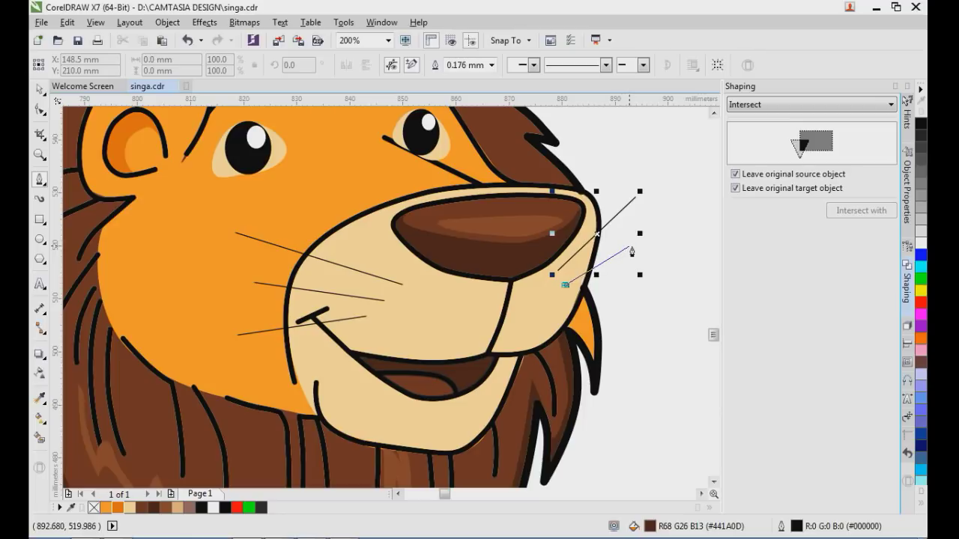
double_click(629, 245)
left_click(541, 314)
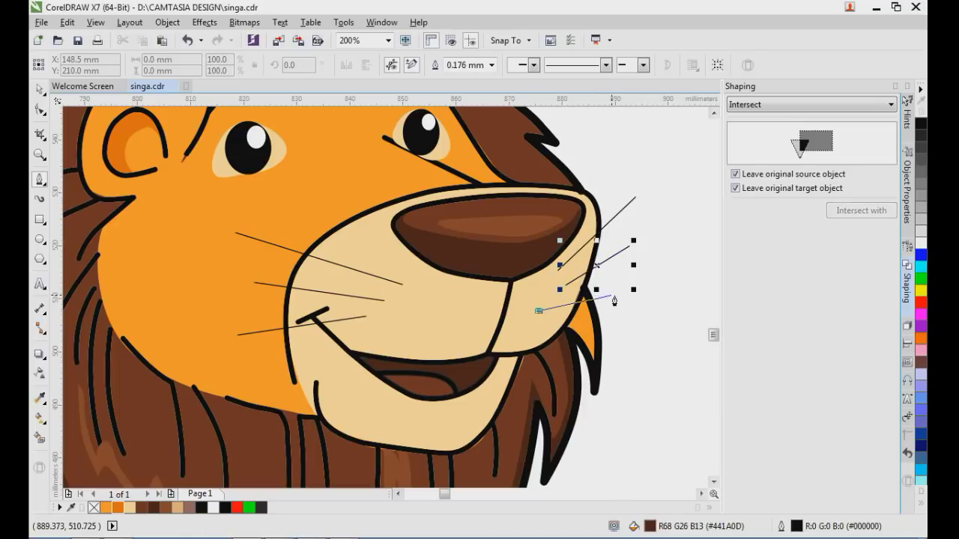
double_click(614, 297)
Step: Set the outline width of all six whiskers to 0.5 mm
scroll(663, 278, "down", 2)
scroll(665, 271, "up", 2)
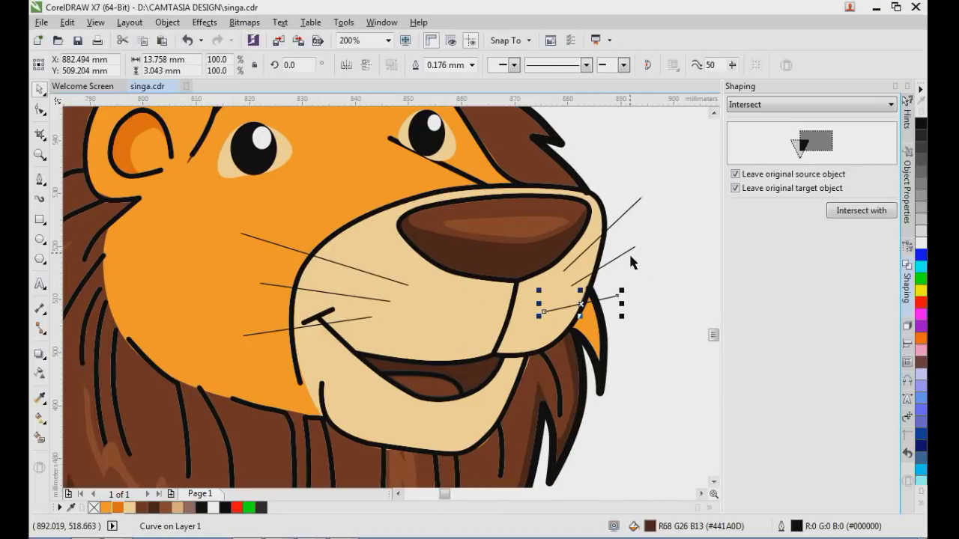
left_click(631, 250, "shift")
left_click(624, 218, "shift")
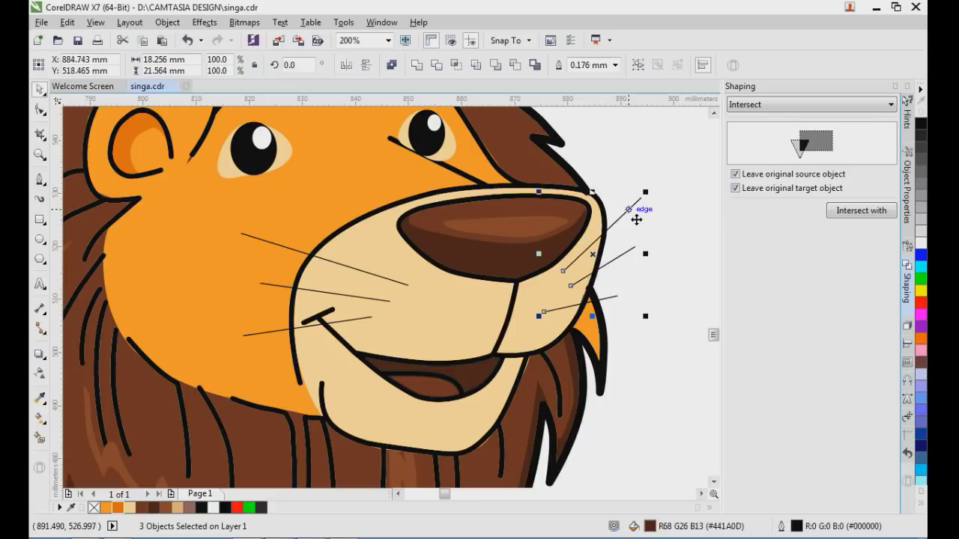
left_click(250, 239, "shift")
left_click(271, 289, "shift")
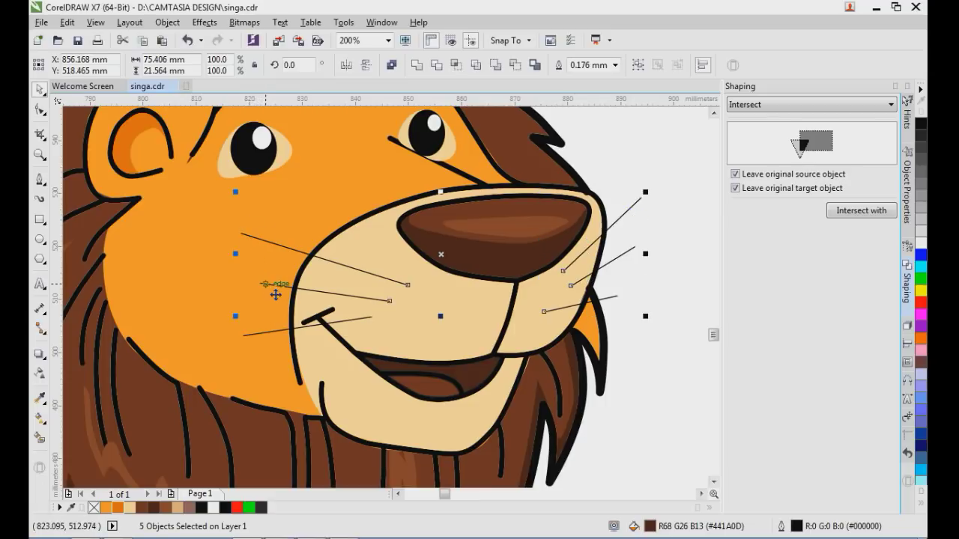
left_click(275, 333, "shift")
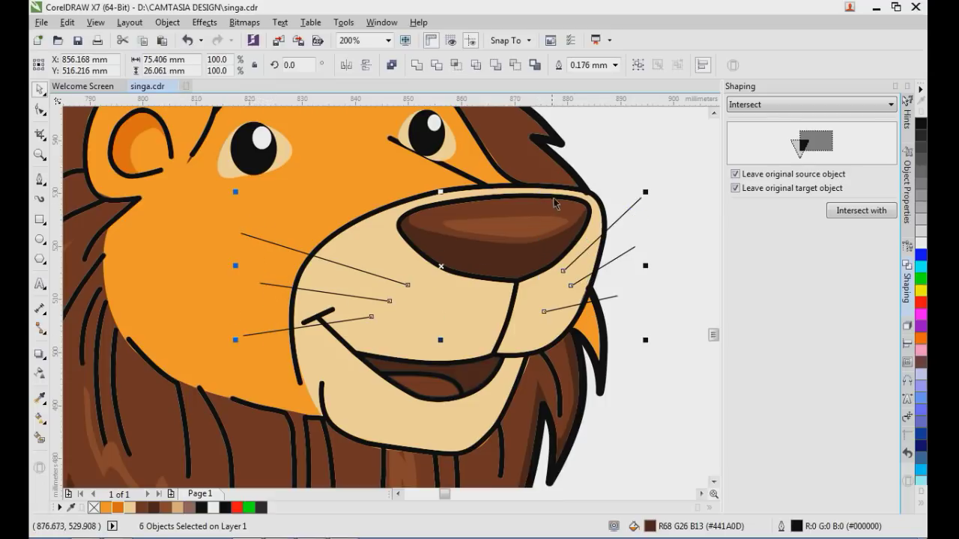
left_click(612, 66)
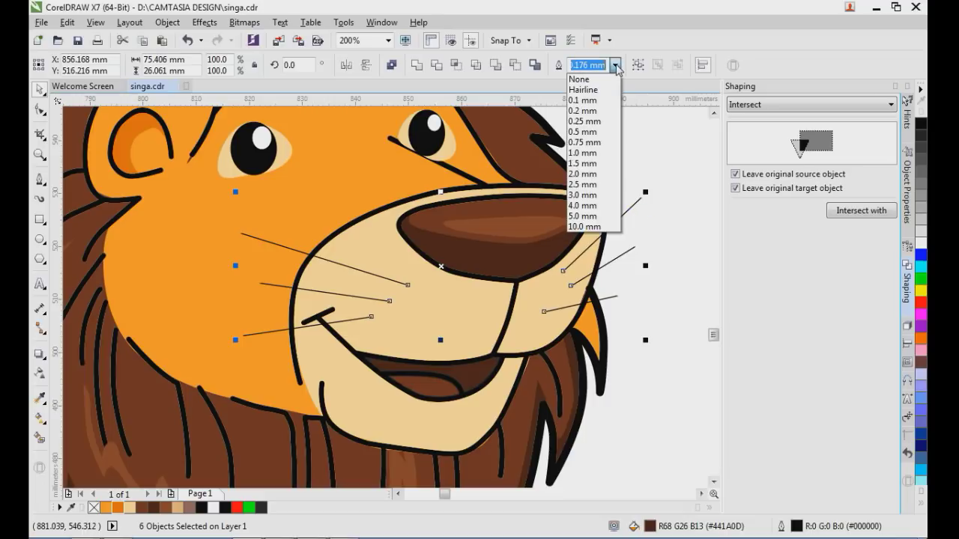
left_click(609, 139)
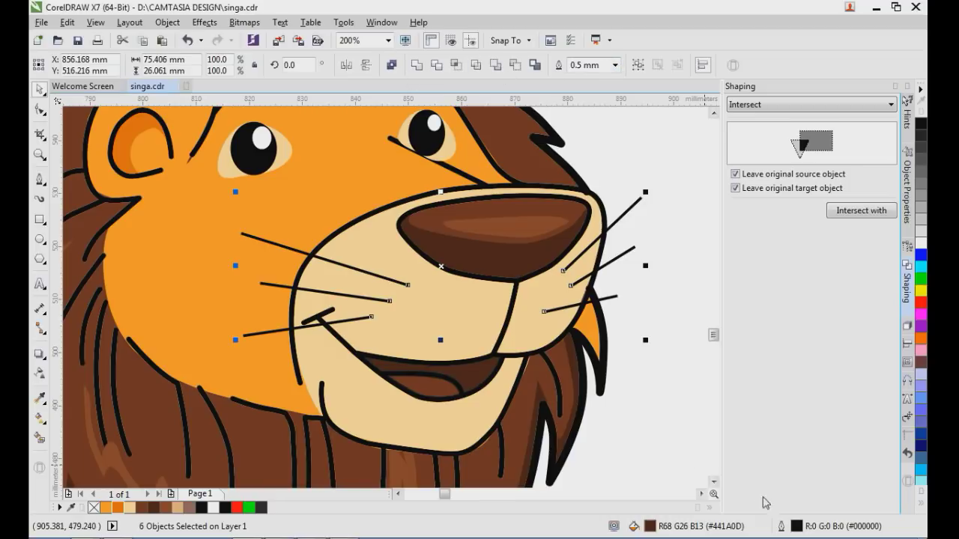
Step: Give the six whiskers rounded line ends and convert their outlines to objects
double_click(782, 528)
left_click(429, 280)
left_click(430, 328)
left_click(480, 408)
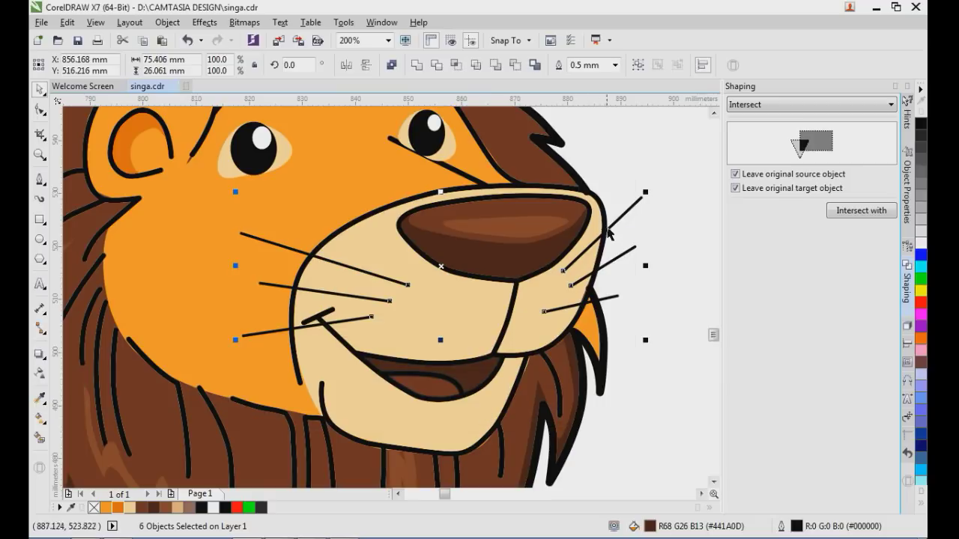
left_click(168, 22)
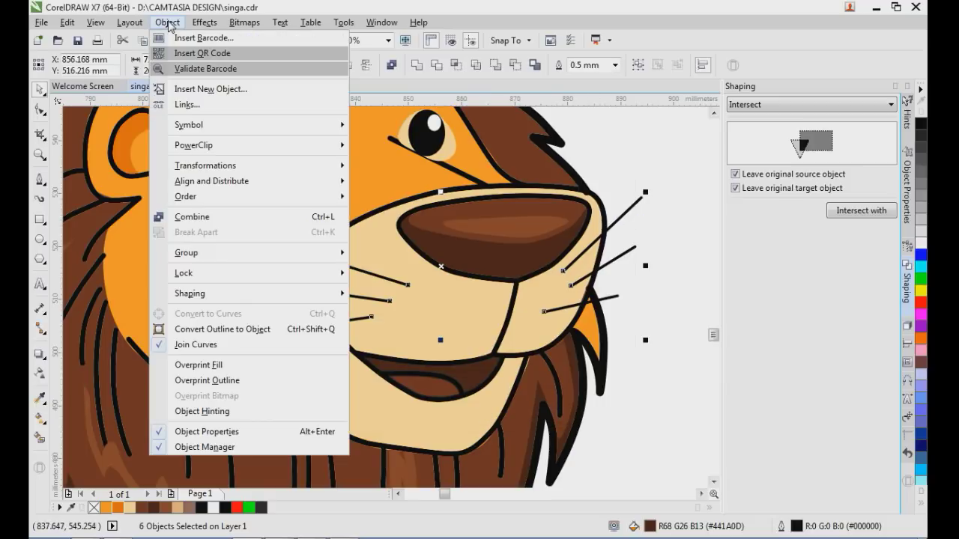
left_click(222, 329)
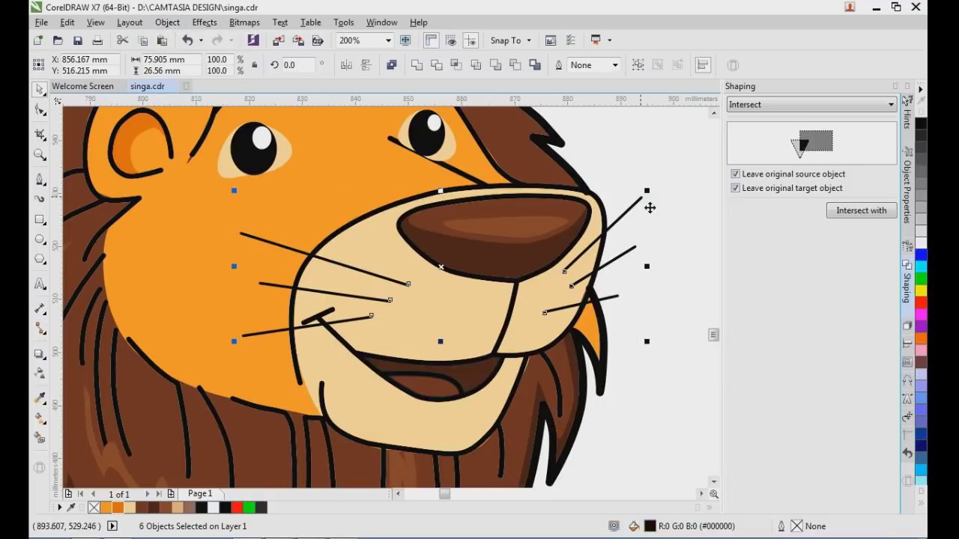
Step: Group the six whiskers into one object
right_click(641, 199)
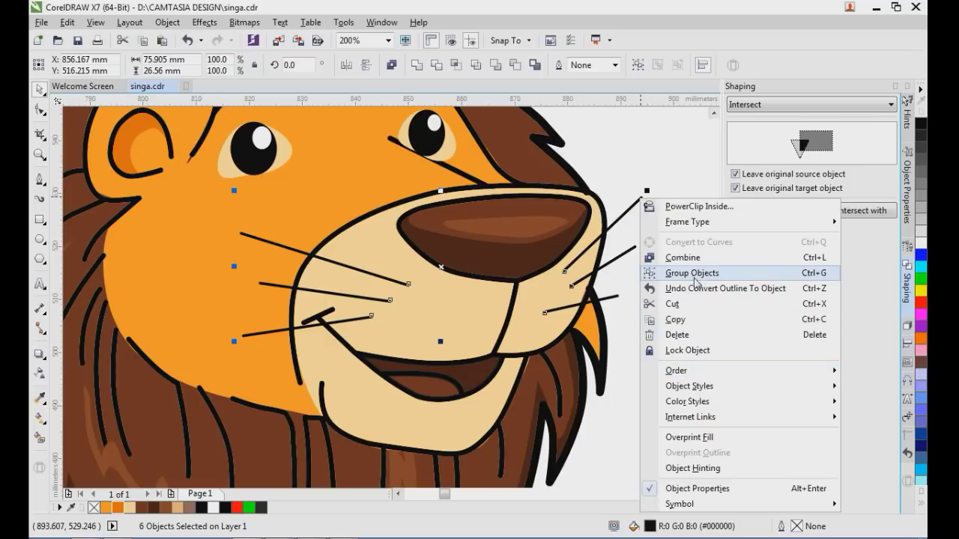
left_click(695, 273)
left_click(645, 278)
Step: Draw a closed shape around the toes and underside of the hind foot, about 107 by 32 mm
scroll(644, 278, "down", 5)
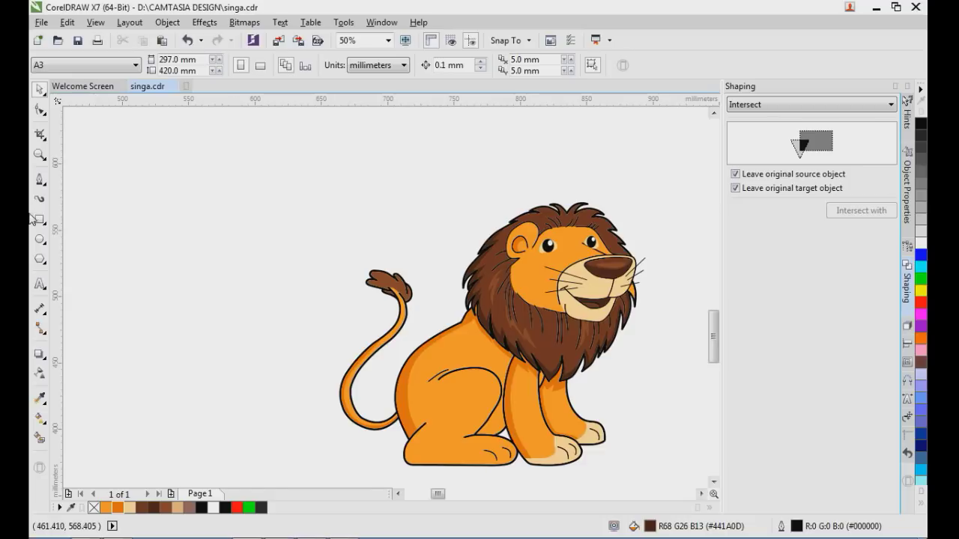
scroll(505, 475, "up", 2)
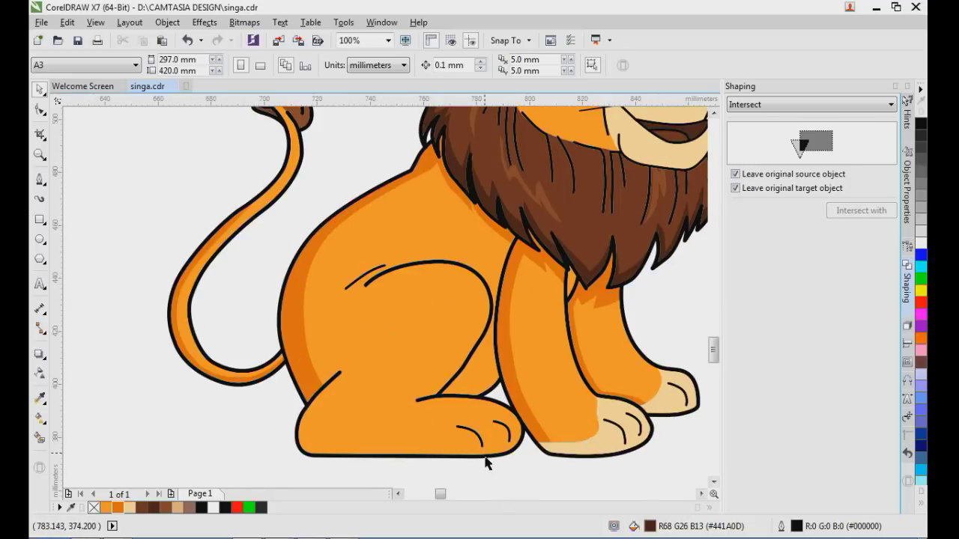
left_click(41, 184)
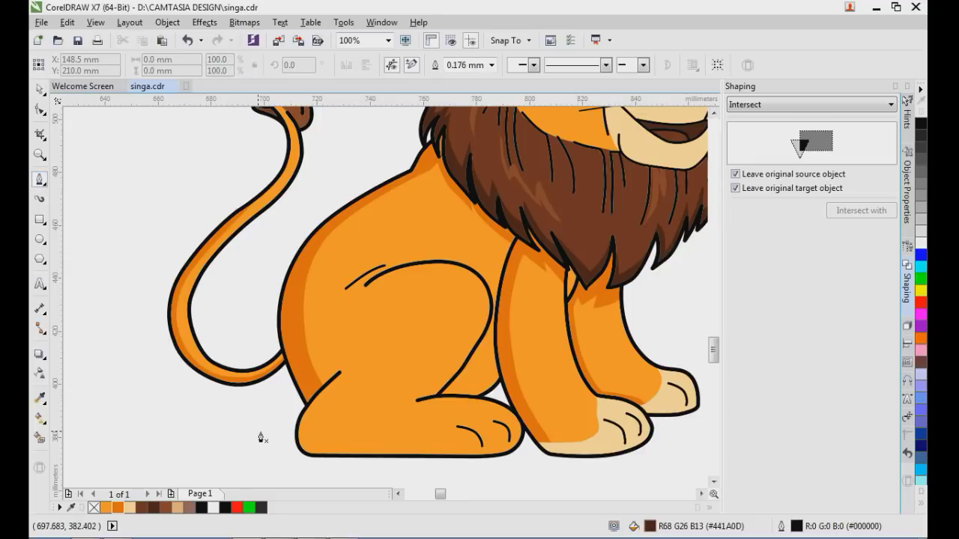
left_click_drag(297, 442, 449, 398)
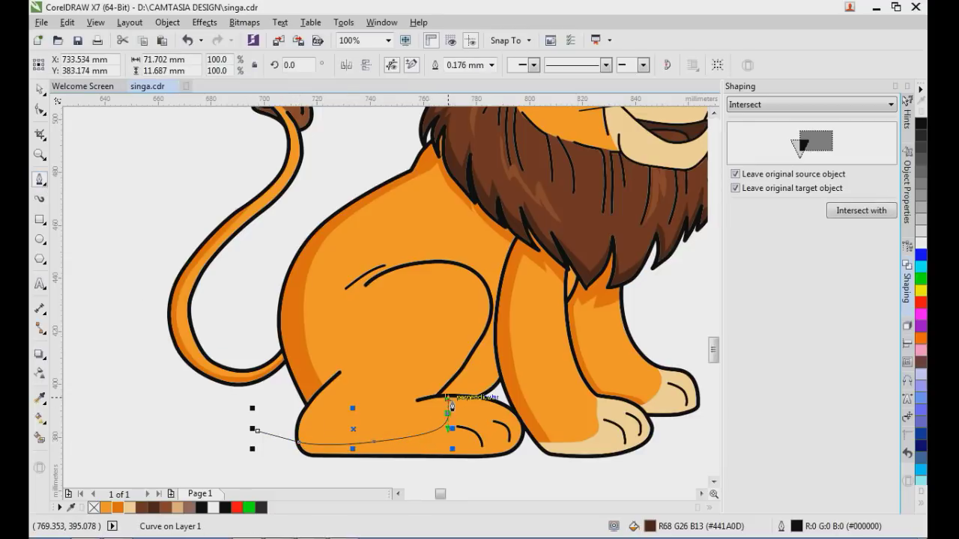
left_click(483, 396)
left_click(515, 411)
left_click(521, 440)
left_click(539, 451)
left_click(507, 478)
left_click(366, 480)
left_click(263, 463)
left_click(258, 424)
Step: Intersect the drawn foot shape with the lion's orange body fill and delete the original drawn shape
left_click(862, 210)
left_click(408, 391)
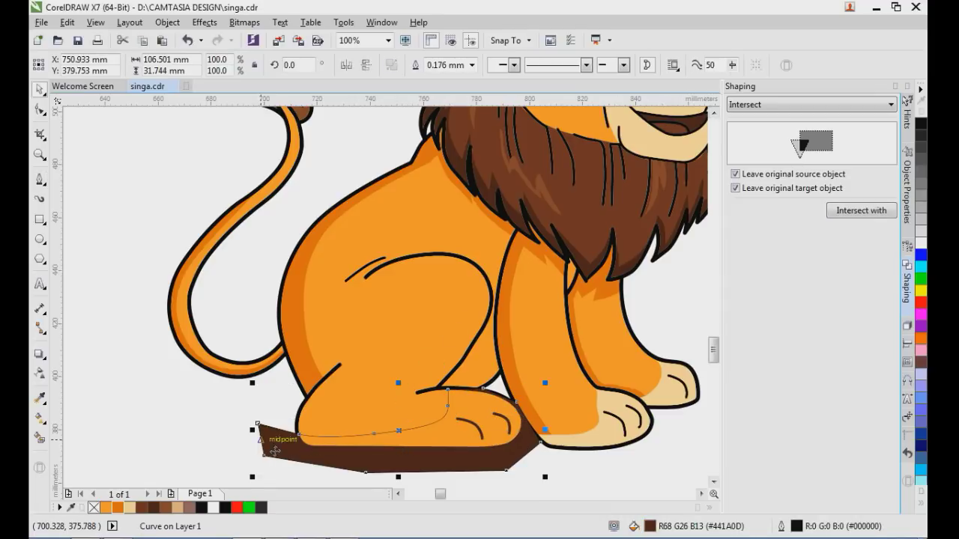
key("Delete")
Step: Fill the intersected piece of the hind foot with the cream colour used on the front paws
left_click(407, 448)
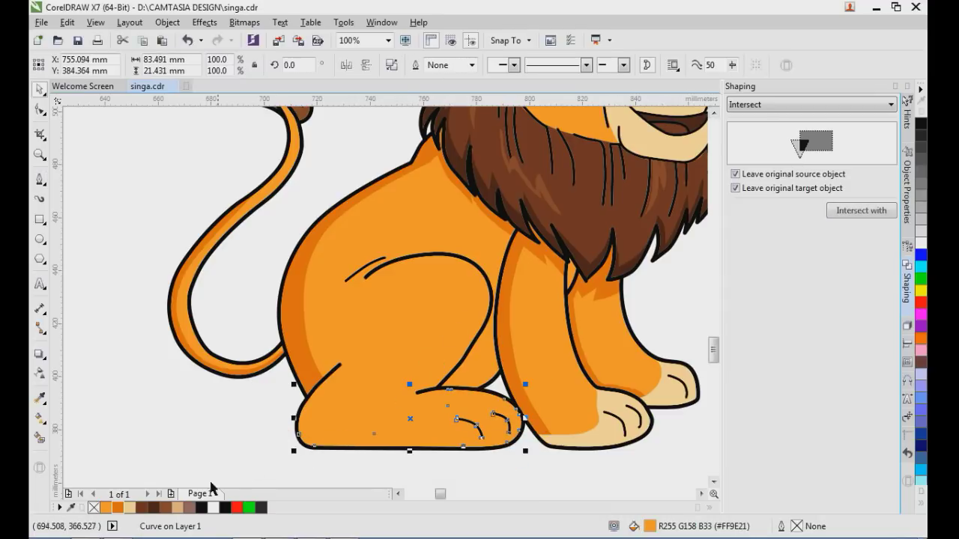
left_click(136, 507)
left_click(142, 419)
scroll(352, 451, "down", 2)
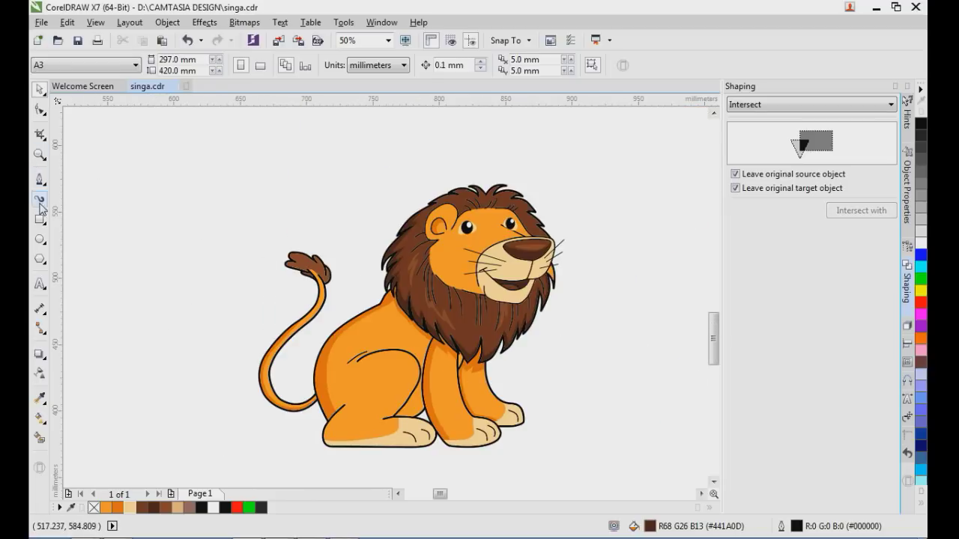
left_click(40, 153)
left_click_drag(450, 389, 577, 466)
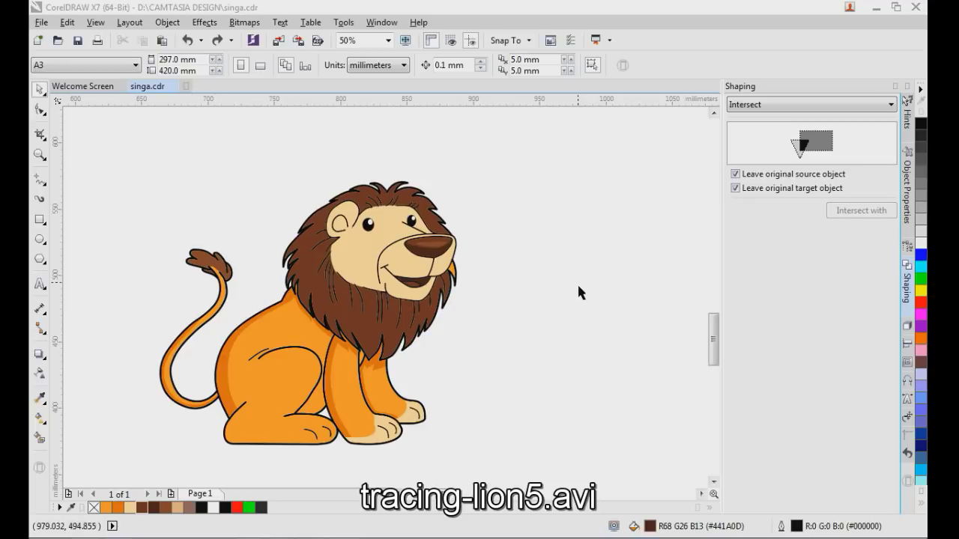
Step: Fill the lion's cream face shape with orange R255 G158 B33
left_click(365, 251)
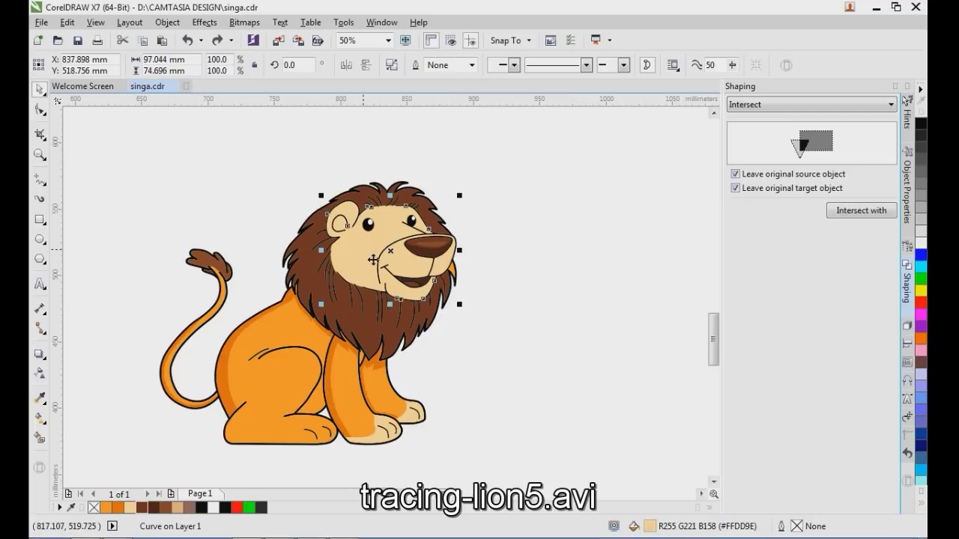
left_click(105, 507)
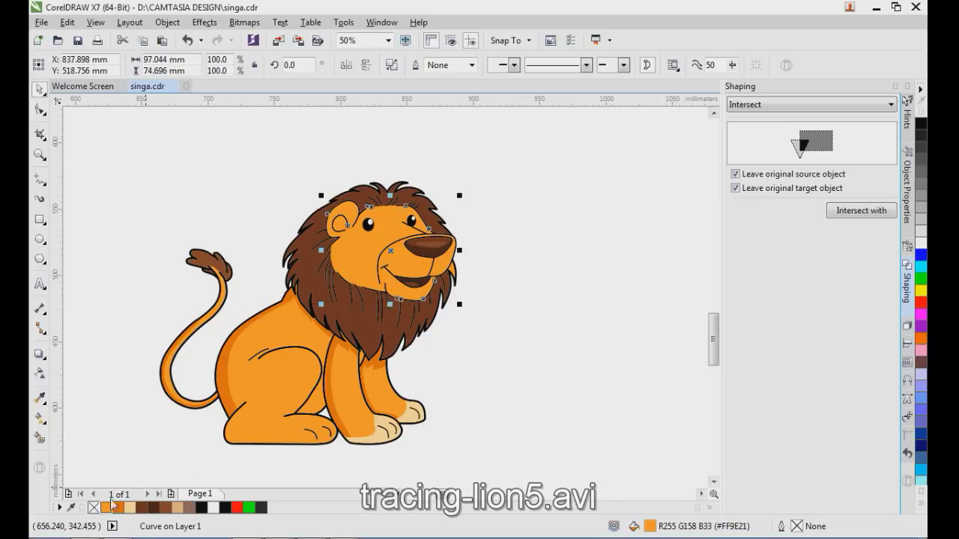
left_click(487, 327)
Step: Start a muzzle shading outline that curves from below the nose down the near side to the upper lip and into the mouth
scroll(384, 227, "up", 2)
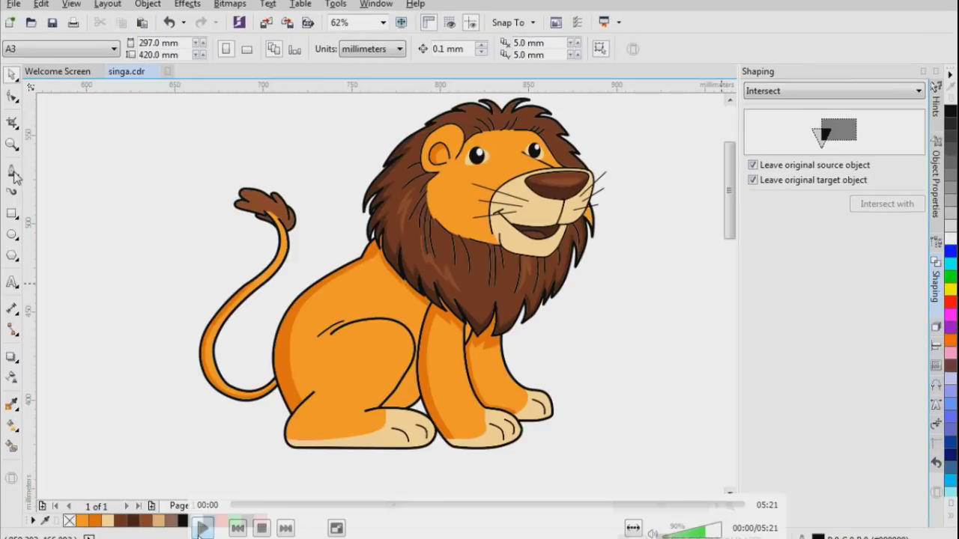
left_click(13, 174)
scroll(561, 201, "up", 5)
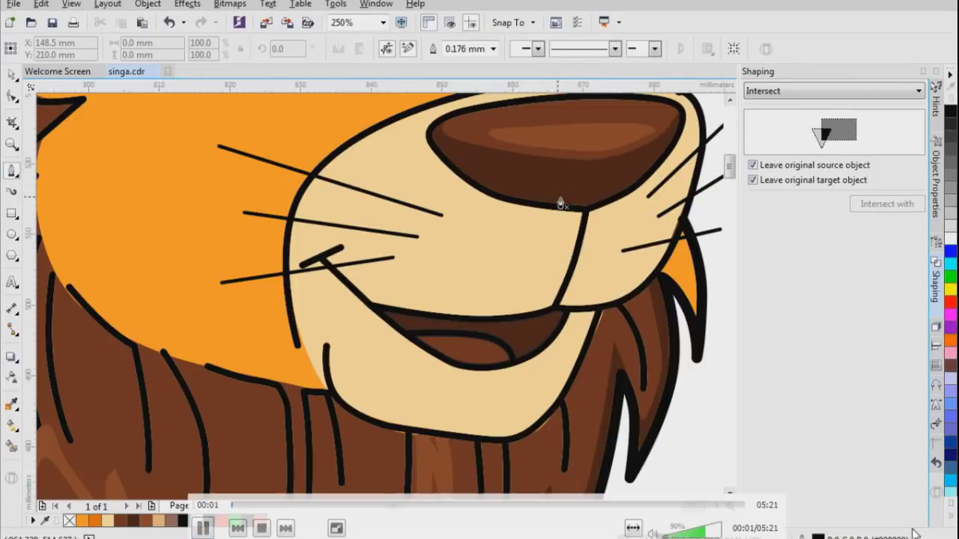
left_click(482, 200)
left_click_drag(529, 258, 540, 303)
left_click(507, 372)
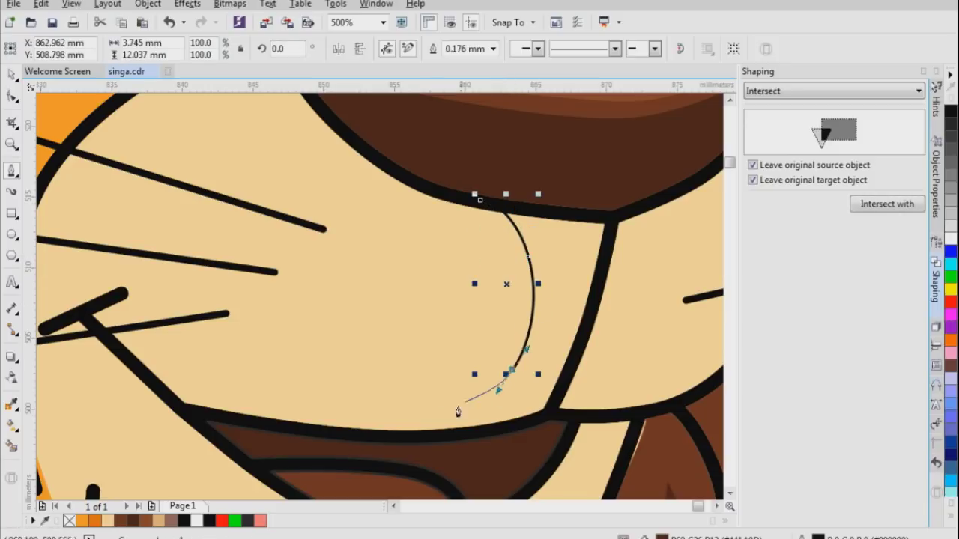
left_click_drag(372, 430, 322, 435)
left_click(323, 435)
left_click(482, 462)
Step: Continue the shading outline below the lip and up the far side of the muzzle, closing it under the nose at about 28 by 20 mm
scroll(499, 428, "down", 1)
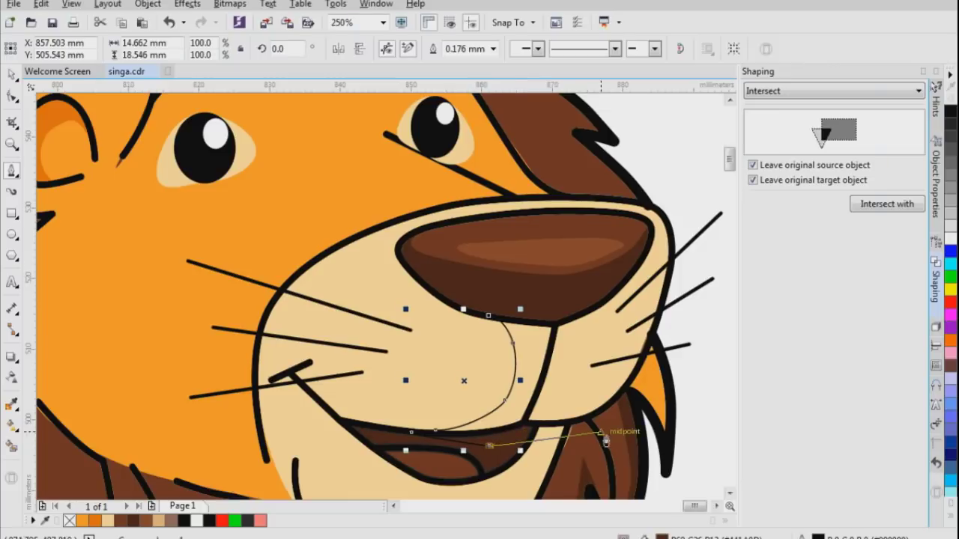
scroll(603, 432, "up", 1)
left_click(474, 418)
left_click(580, 391)
left_click(616, 368)
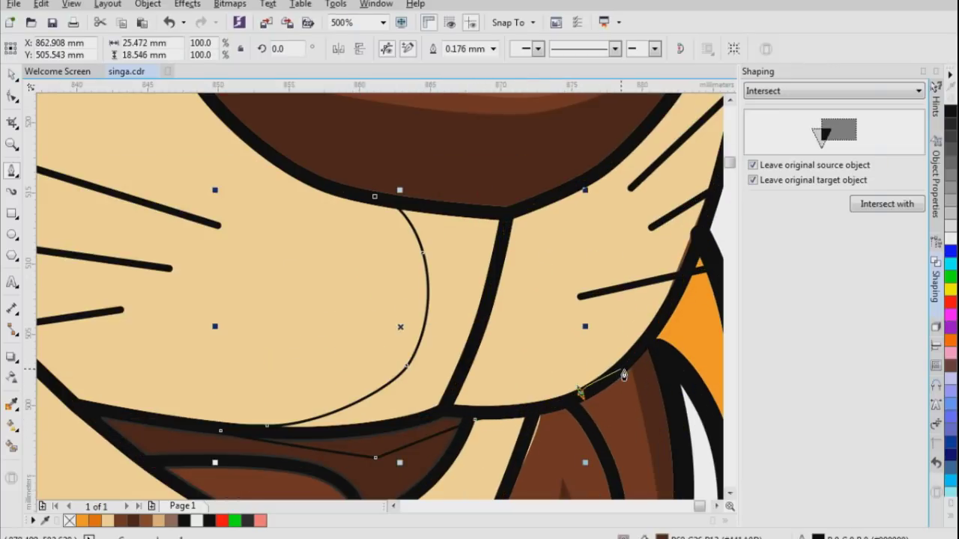
left_click_drag(543, 366, 525, 332)
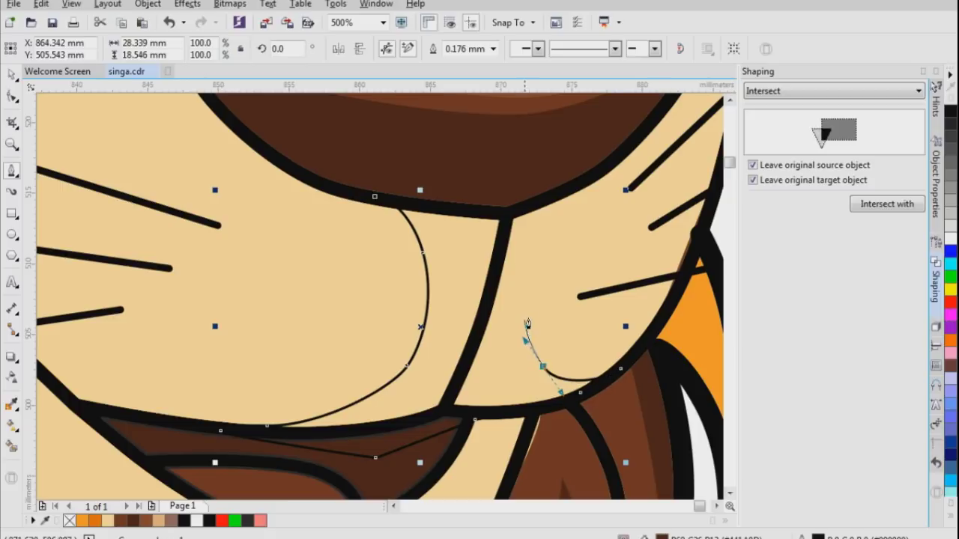
left_click_drag(546, 260, 563, 229)
left_click_drag(601, 178, 622, 160)
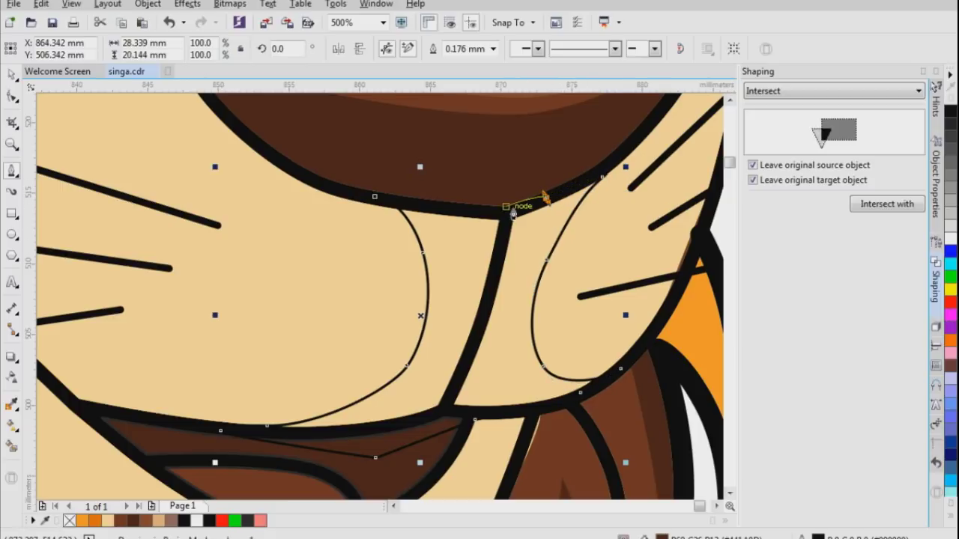
left_click(503, 216)
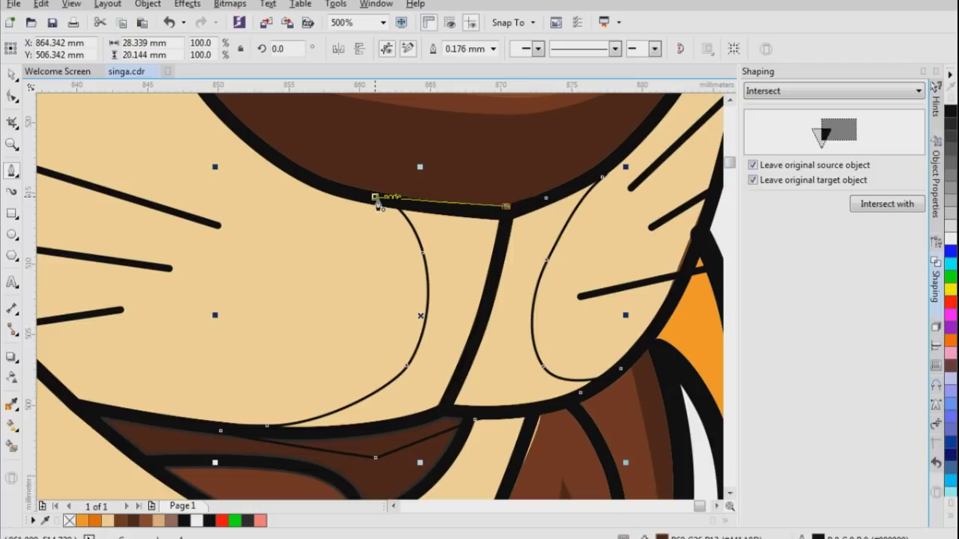
left_click(377, 203)
Step: Intersect the shading shape with the cream muzzle and delete the original drawn shape
left_click(867, 207)
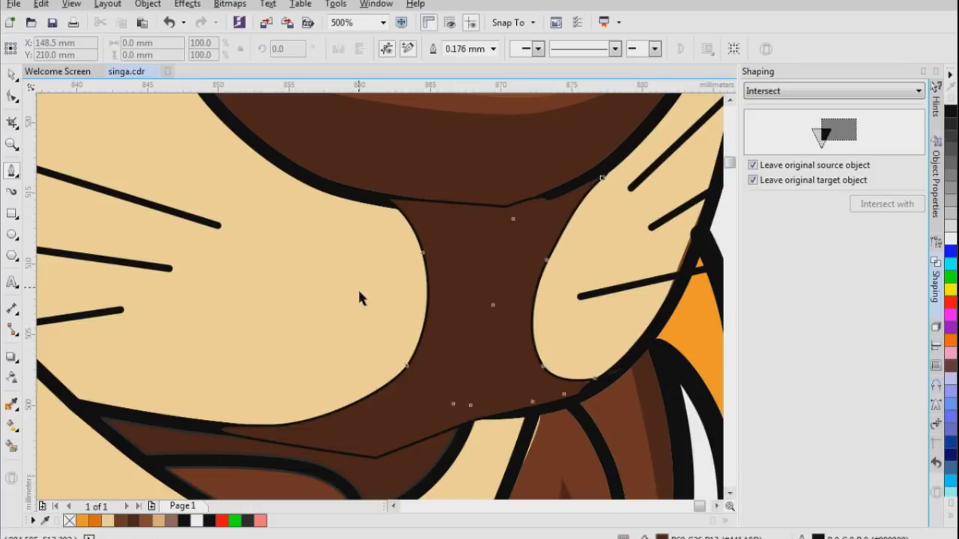
left_click(463, 292)
key("space")
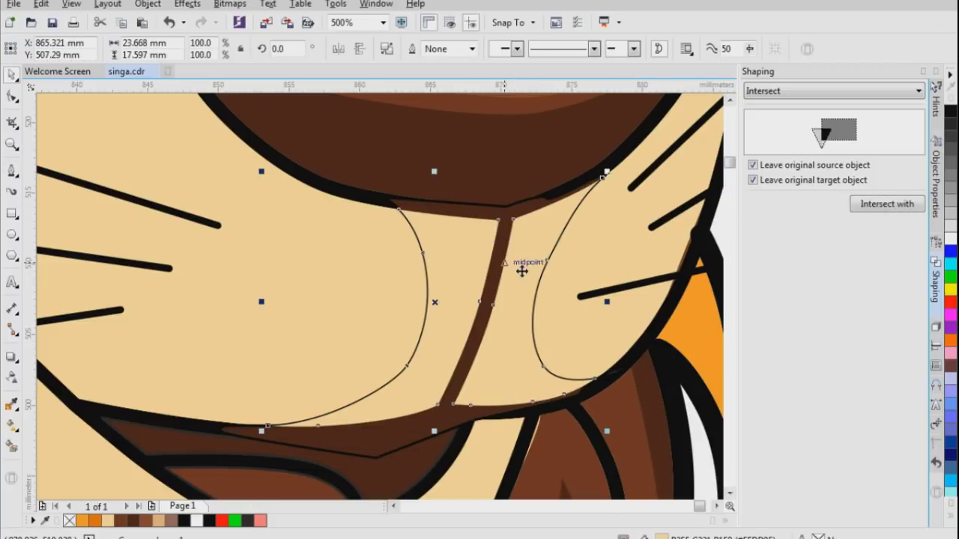
left_click(421, 213)
key("Delete")
Step: Fill the intersected shading piece around the muzzle's centre line with light tan
left_click(447, 260)
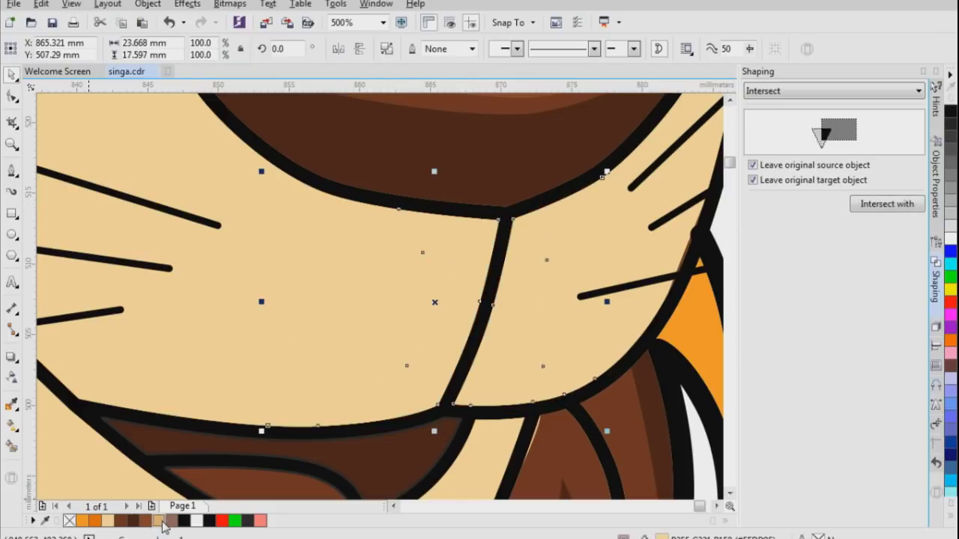
left_click(162, 520)
scroll(340, 356, "down", 5)
left_click(597, 270)
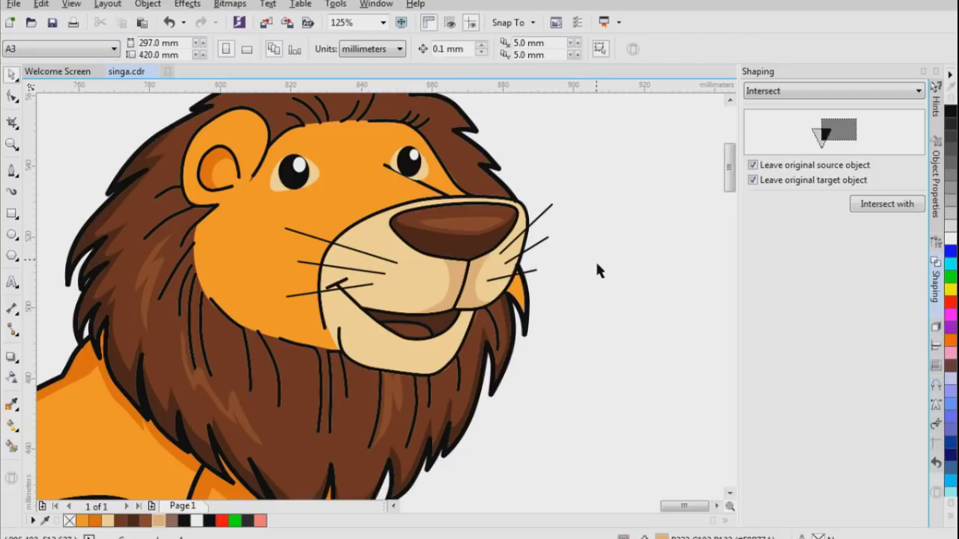
Step: Remove the tongue's outline and fill the tongue with pink
scroll(599, 271, "down", 2)
scroll(499, 316, "up", 6)
left_click(494, 313)
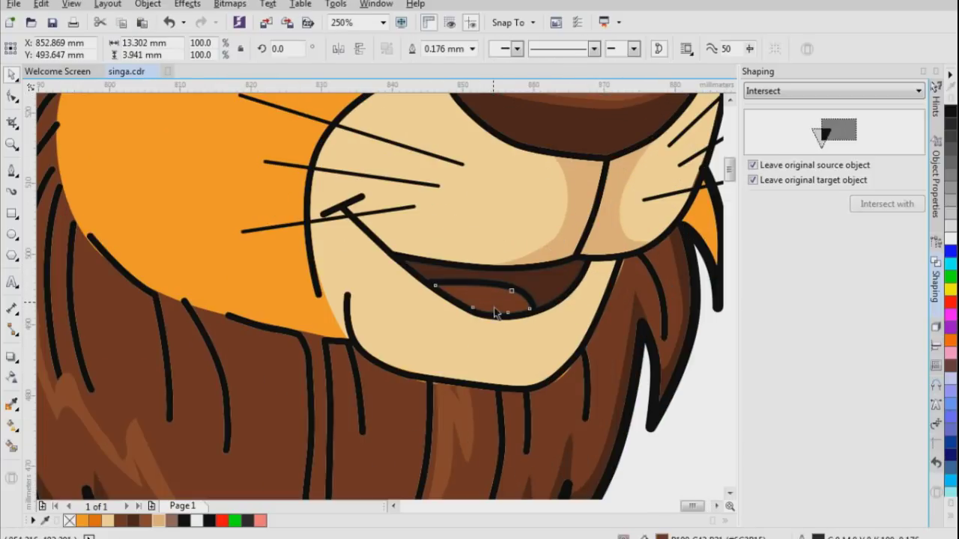
scroll(498, 311, "up", 2)
right_click(69, 520)
left_click(260, 521)
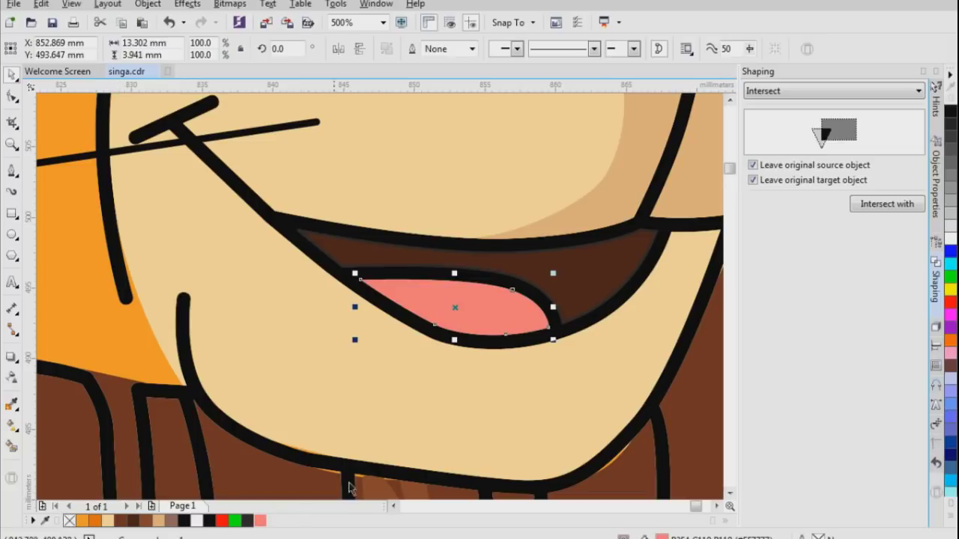
Step: Remove the mouth interior's outline and set its fill to dark brown R51 G15 B5
left_click(607, 276)
right_click(69, 521)
scroll(573, 318, "down", 3)
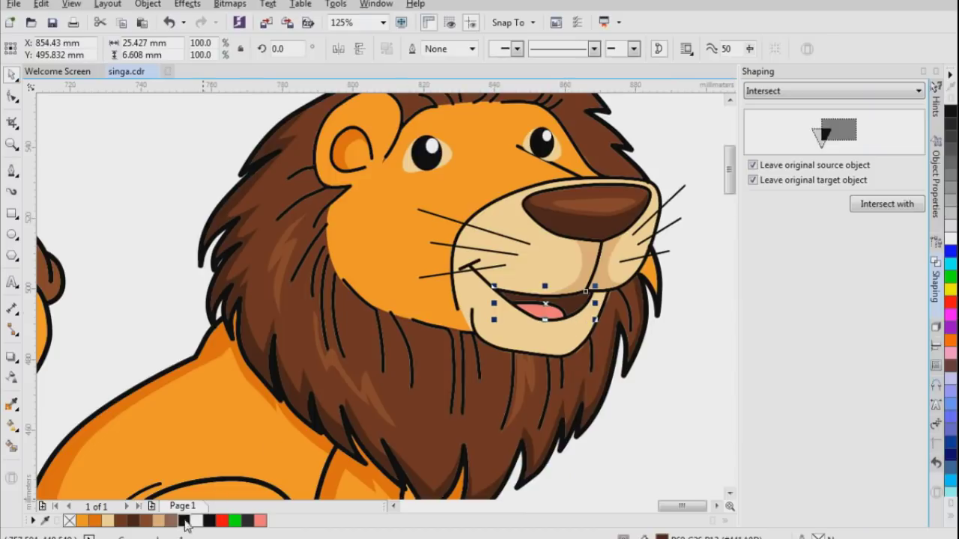
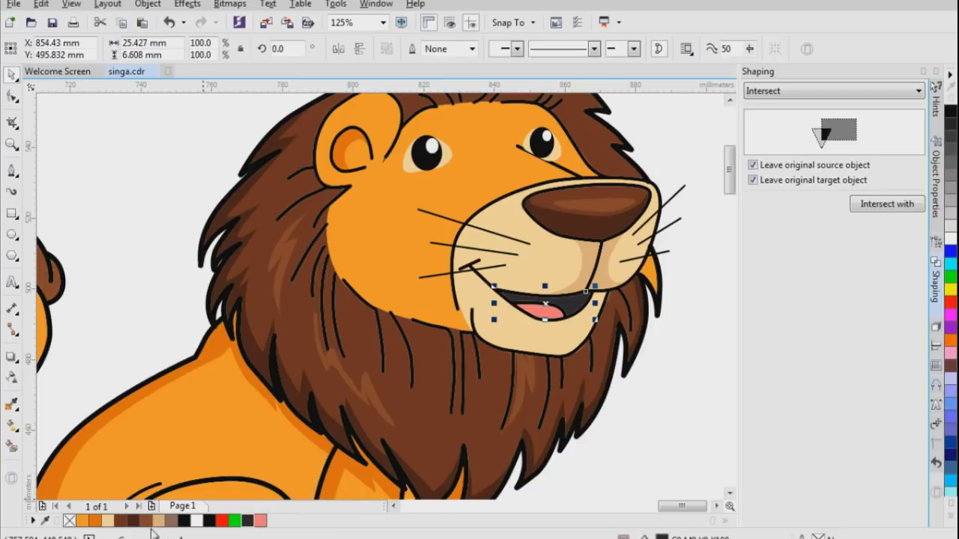
left_click(147, 524)
left_click(138, 524)
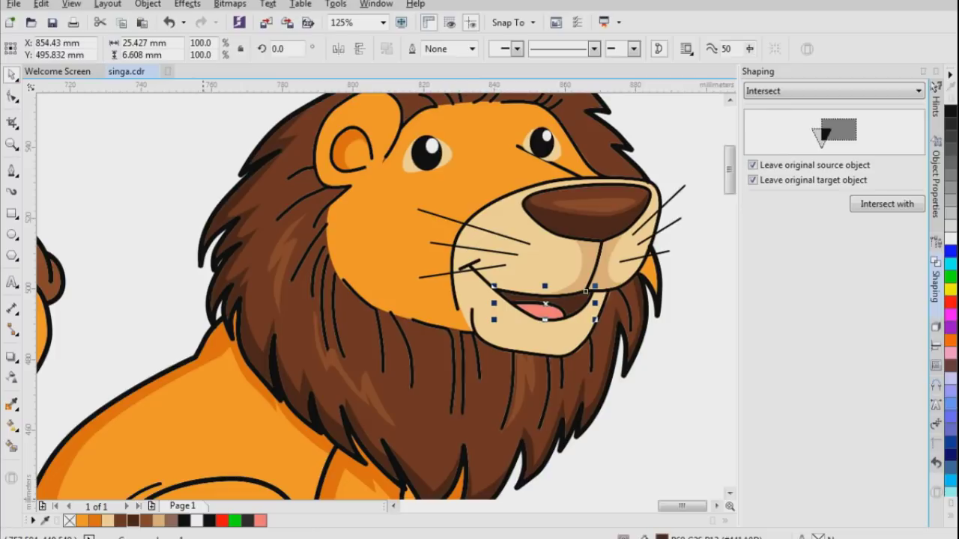
key("shift+F11")
left_click(664, 287)
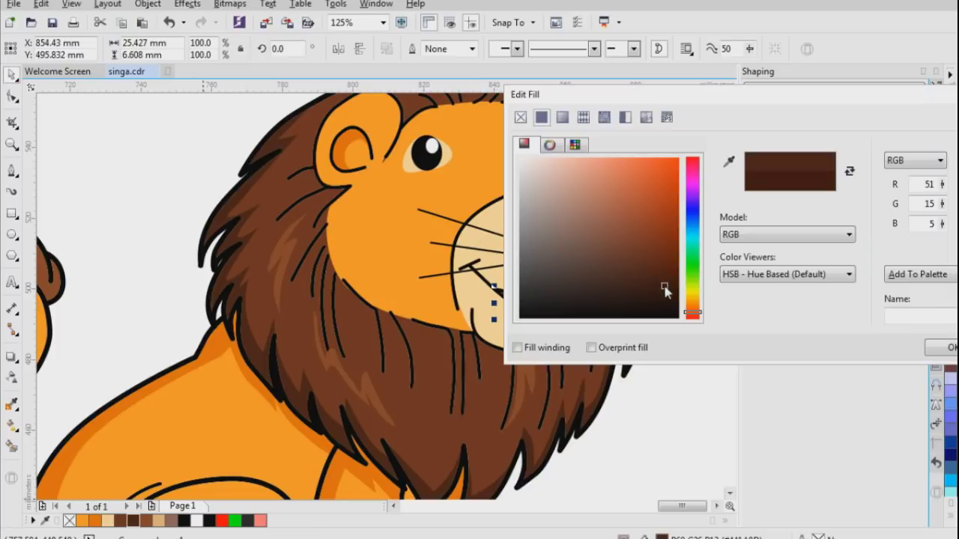
left_click(936, 347)
left_click(682, 360)
Step: Draw a closed shading shape about 55 by 44 mm along the lower cheek, from below the ear to the muzzle
scroll(682, 360, "down", 2)
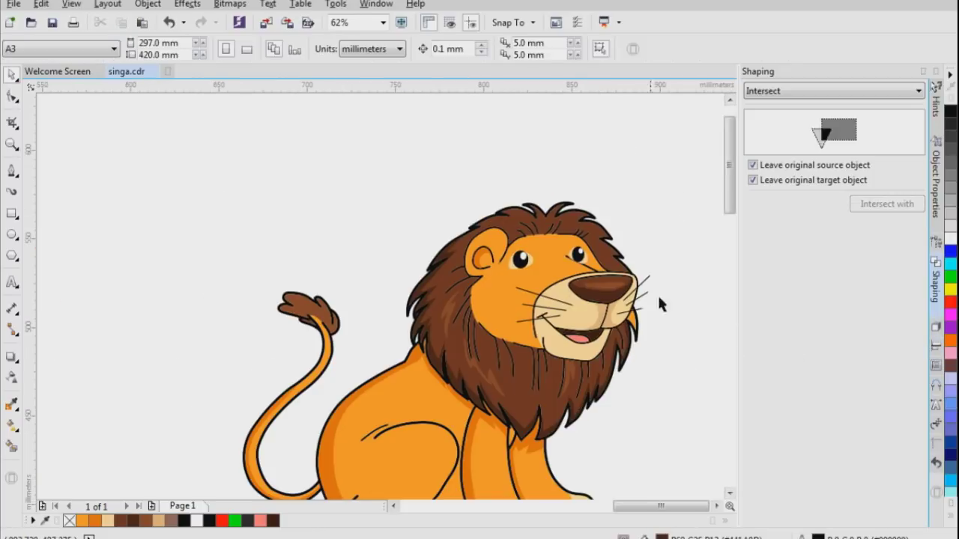
scroll(652, 220, "down", 1)
scroll(655, 247, "up", 1)
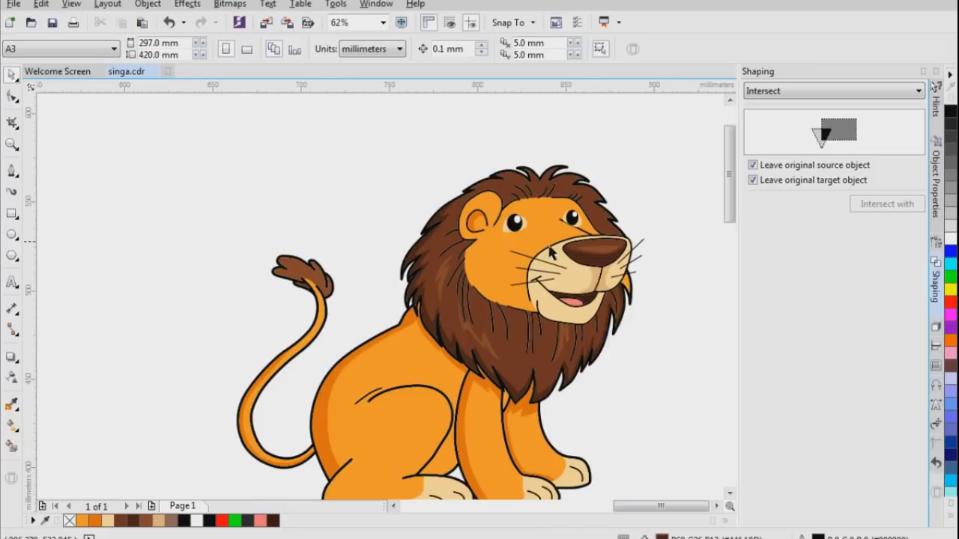
scroll(556, 276, "up", 1)
left_click(435, 256)
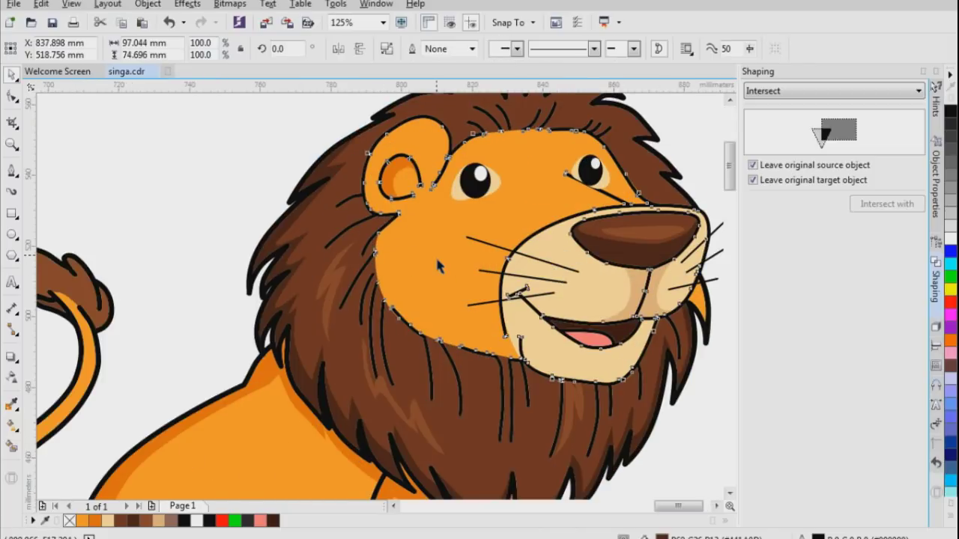
left_click(12, 172)
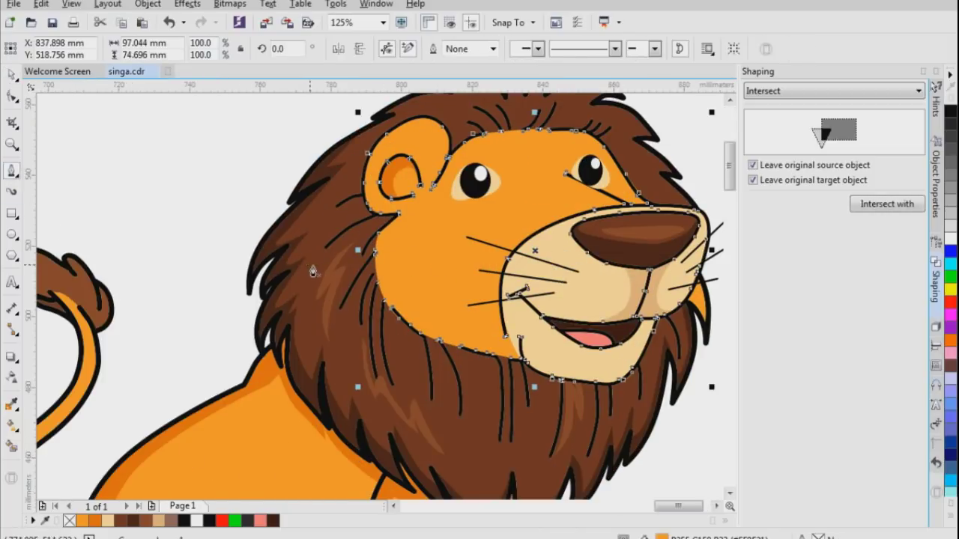
left_click(339, 268)
left_click(381, 242)
left_click_drag(410, 303, 441, 326)
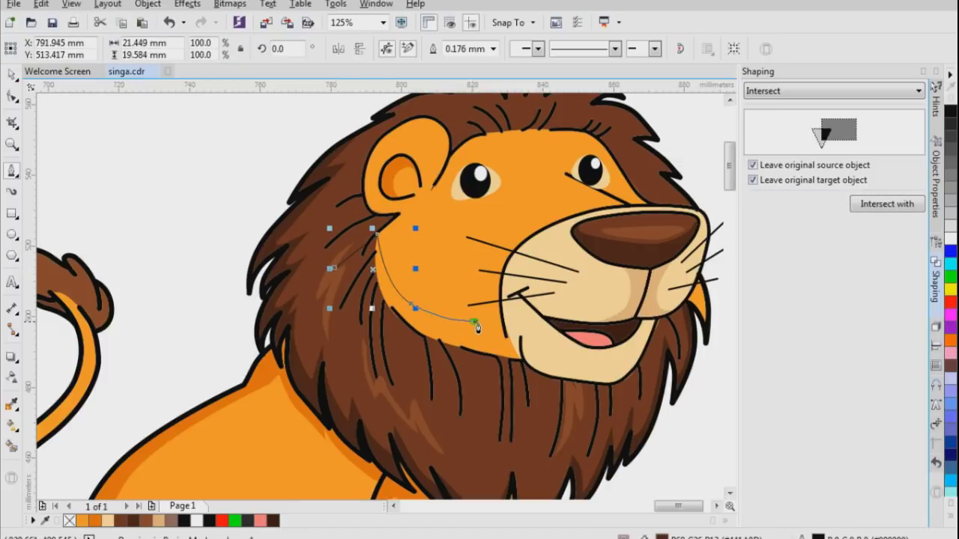
left_click_drag(474, 322, 502, 289)
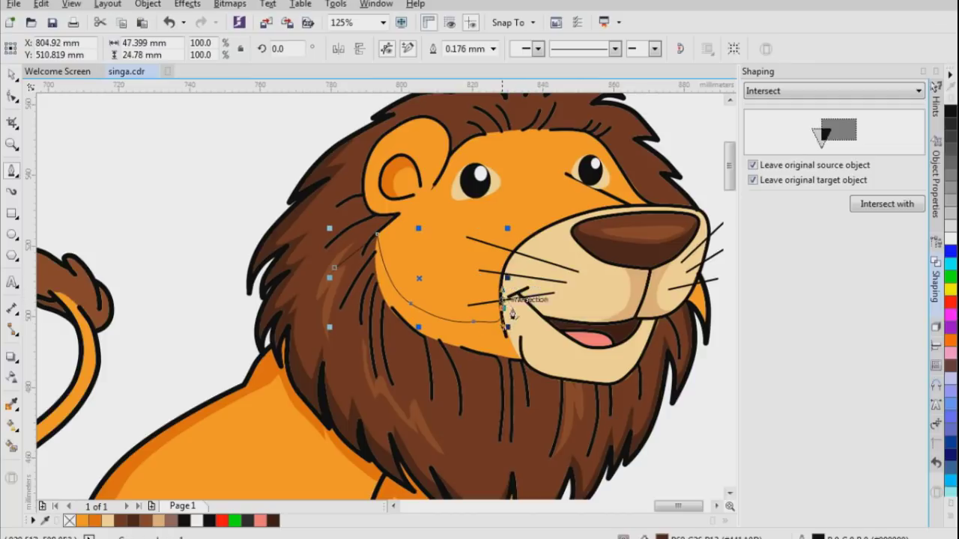
left_click(527, 376)
left_click(403, 388)
left_click(345, 331)
scroll(337, 275, "up", 2)
left_click(322, 249)
scroll(502, 294, "down", 2)
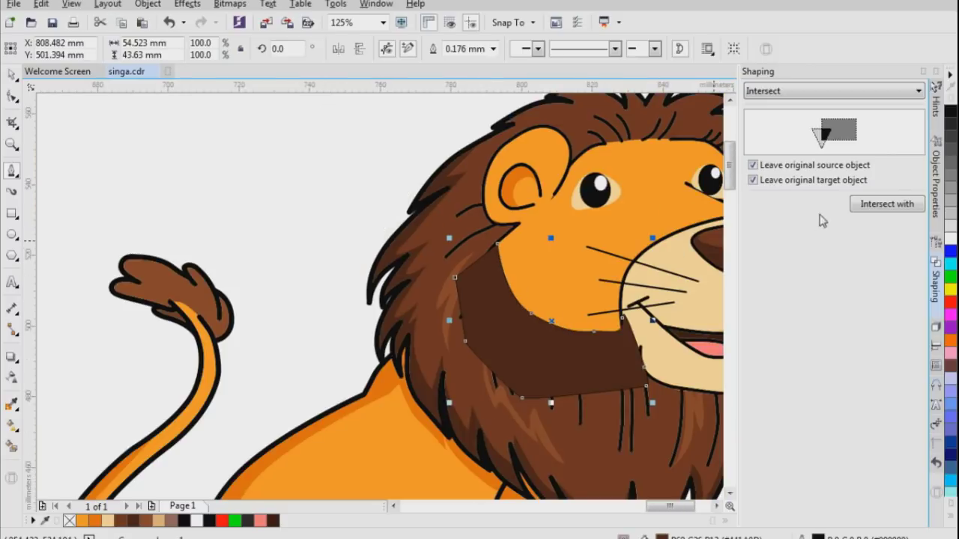
Step: Intersect the cheek shading shape with the orange face and delete the original drawn shape
left_click(869, 207)
left_click(560, 259)
left_click(479, 300)
key("Delete")
Step: Fill the intersected cheek shading piece with dark orange
left_click(531, 322)
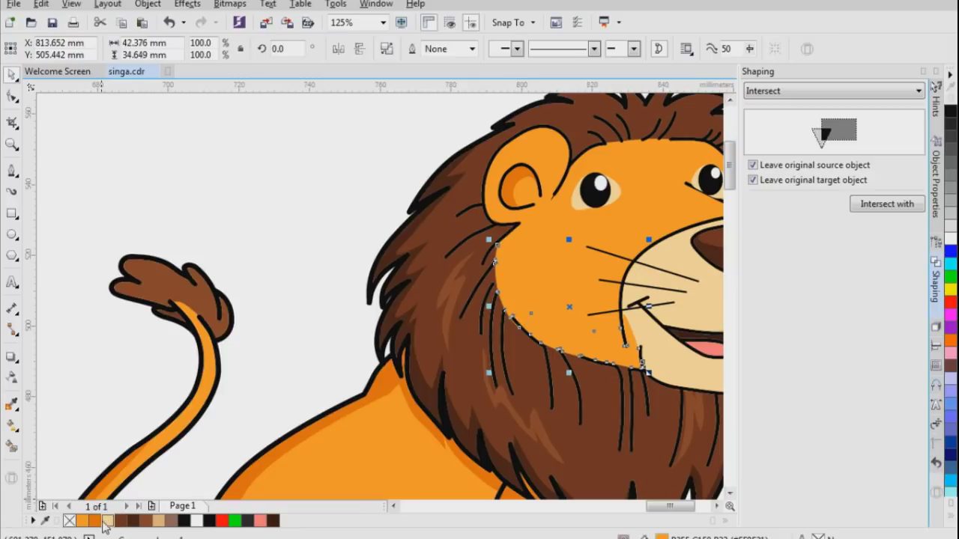
left_click(96, 520)
Step: Reshape the cheek shading's nodes to remove the part overlapping the muzzle and extend its corner to the base of the chin outline
scroll(600, 330, "up", 4)
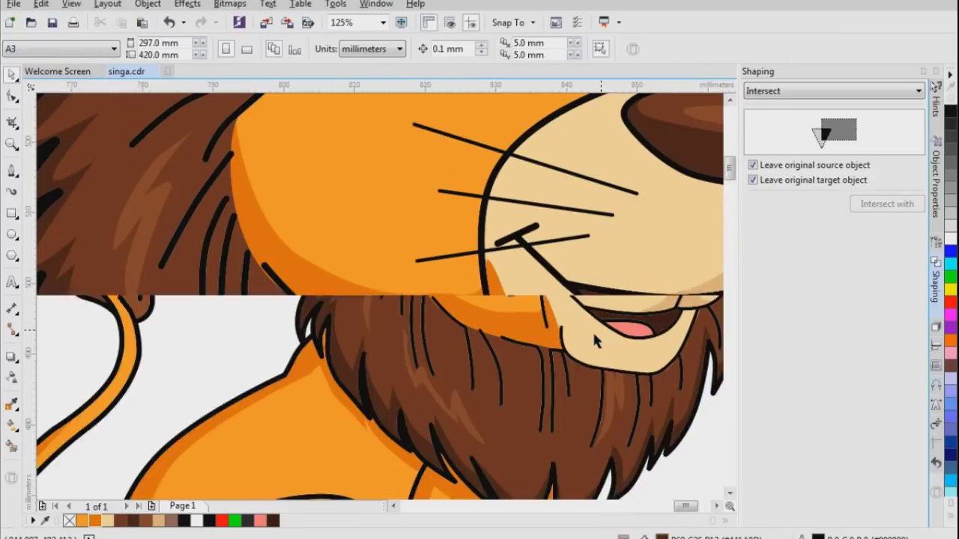
left_click(13, 97)
scroll(523, 335, "up", 2)
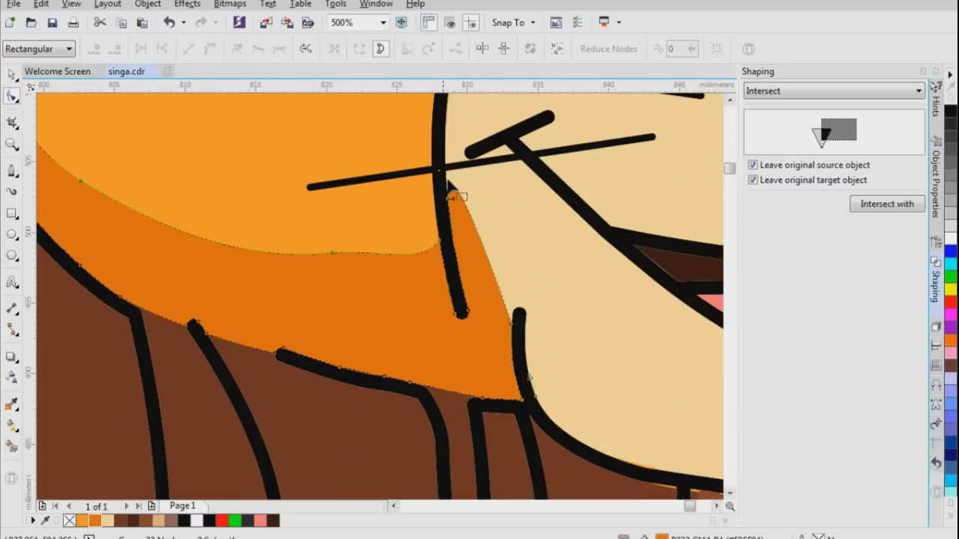
left_click_drag(507, 264, 541, 442)
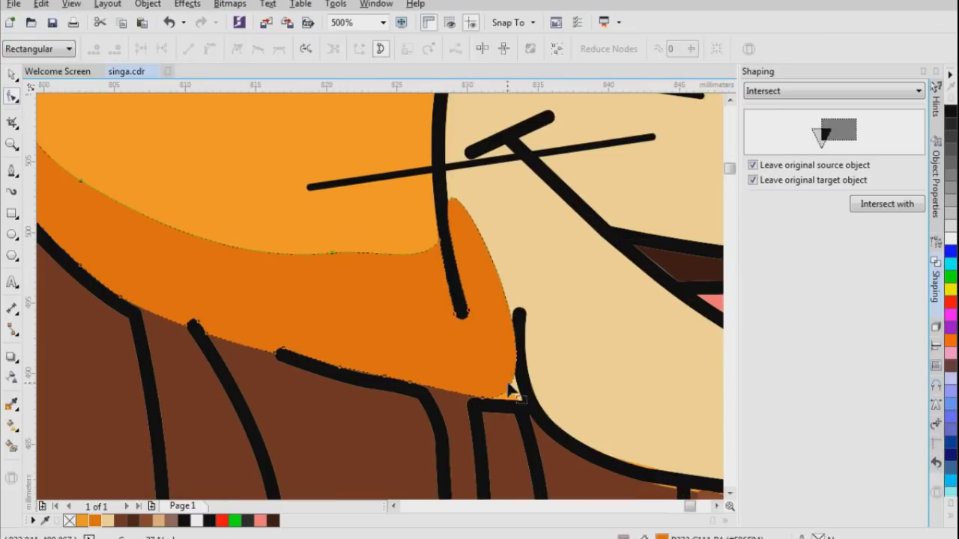
right_click(497, 272)
left_click(534, 321)
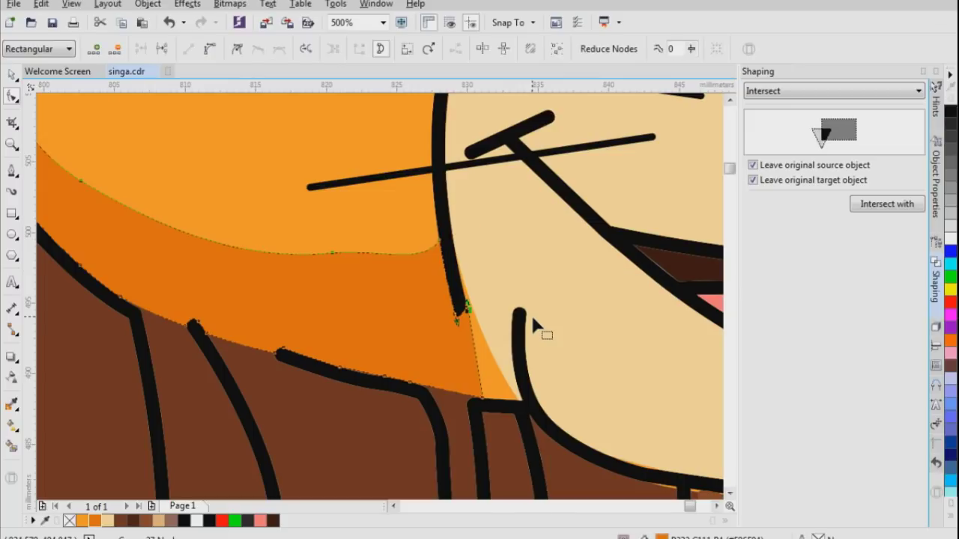
left_click_drag(482, 407, 526, 412)
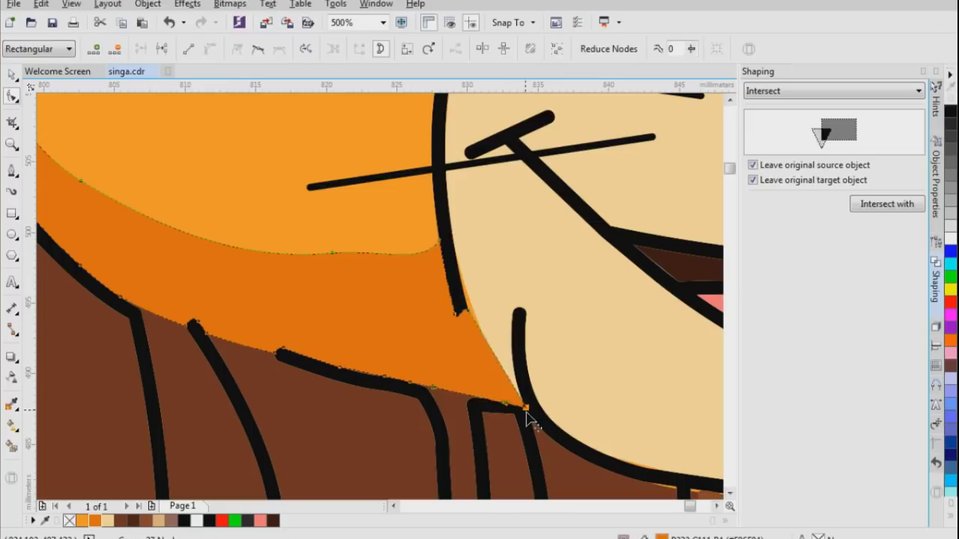
scroll(468, 312, "up", 1)
left_click_drag(467, 310, 454, 257)
scroll(300, 229, "down", 3)
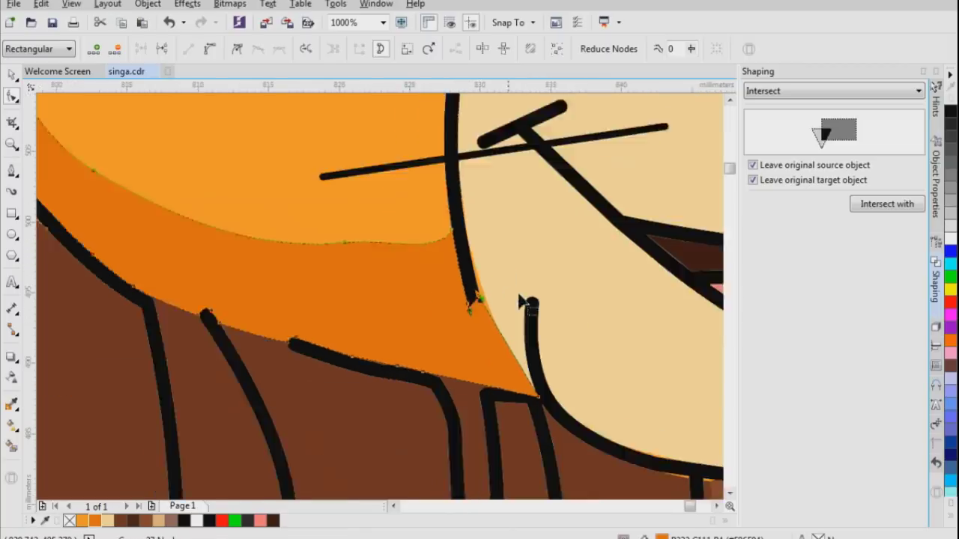
left_click(11, 75)
left_click(140, 148)
Step: Draw the wavy inner edge of a shading shape through the tail tuft, following its tufts of hair
scroll(551, 319, "down", 1)
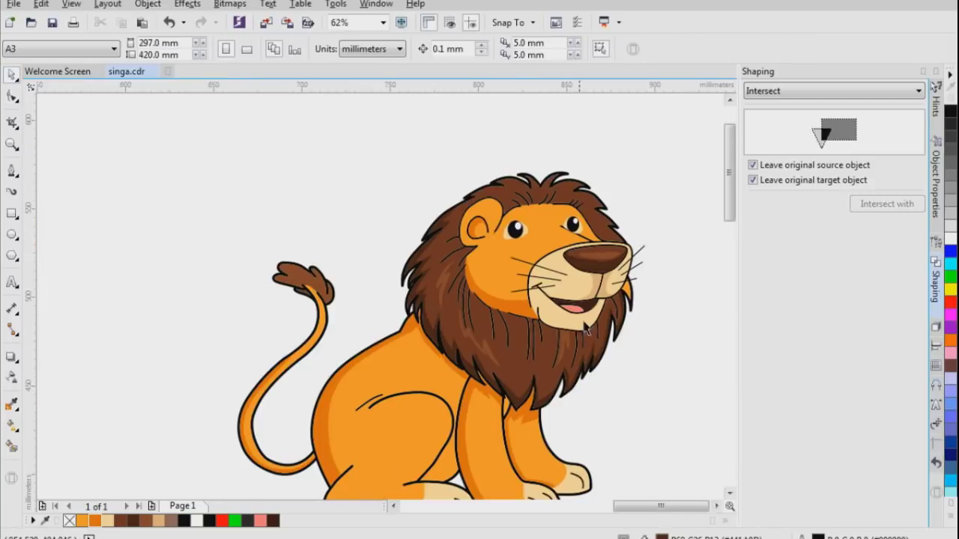
scroll(616, 275, "down", 1)
scroll(624, 278, "up", 1)
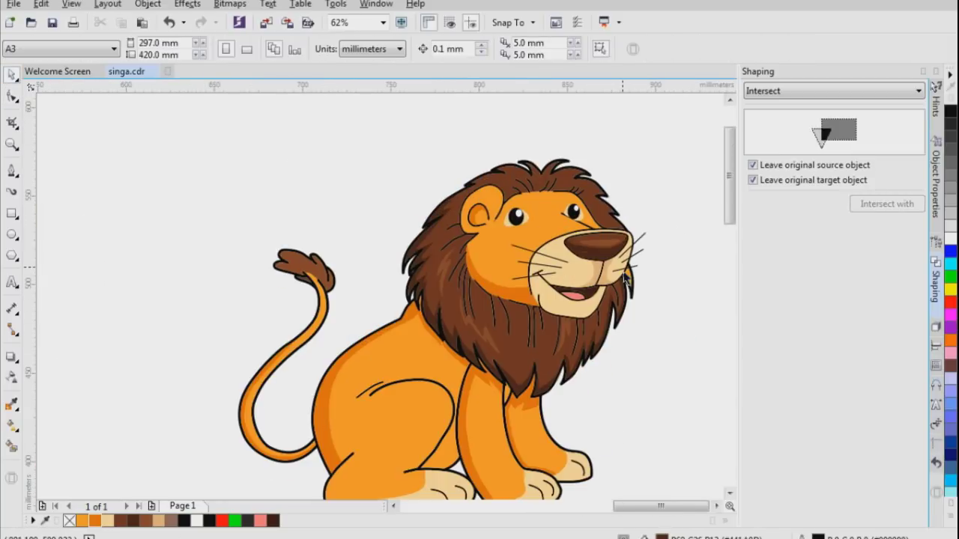
scroll(646, 263, "down", 1)
scroll(649, 268, "up", 1)
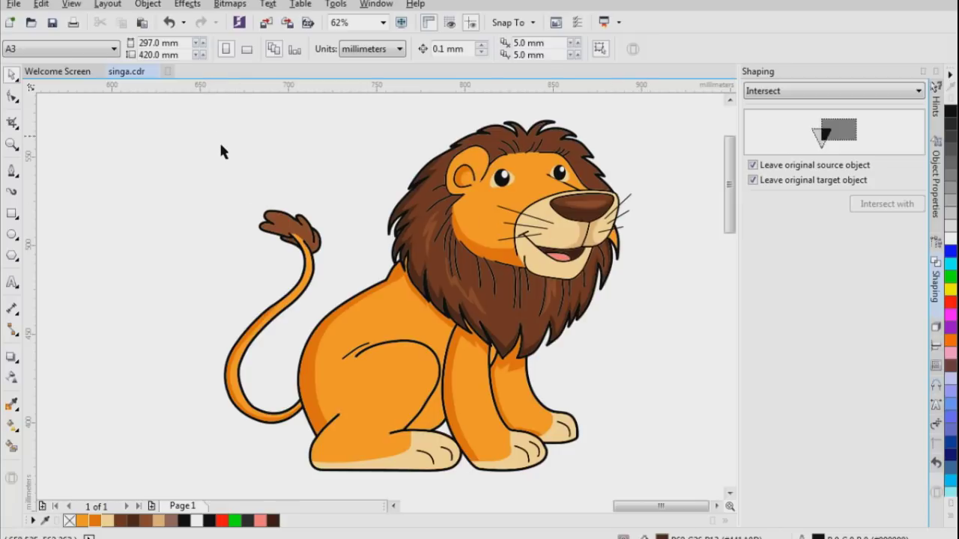
scroll(292, 238, "up", 1)
left_click(292, 238)
scroll(239, 204, "up", 1)
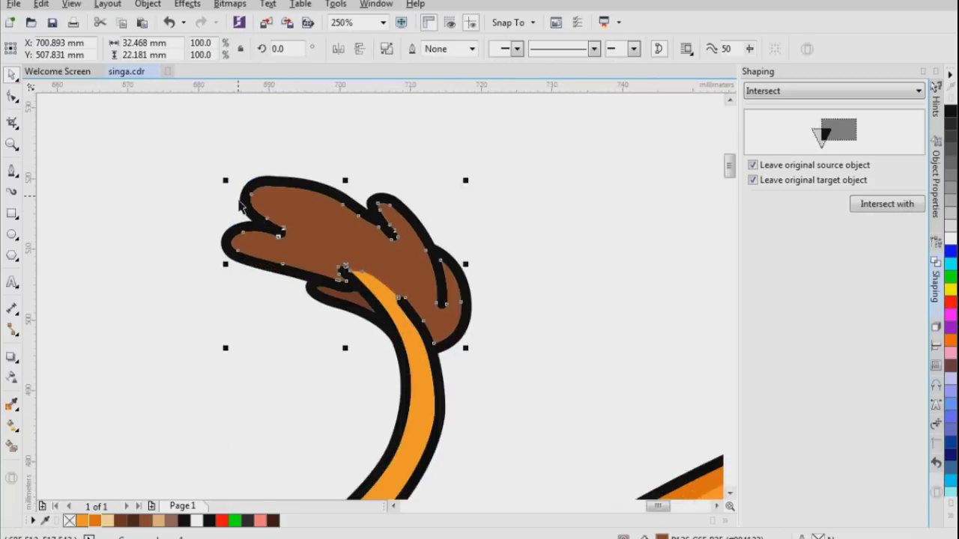
scroll(240, 204, "up", 1)
left_click(13, 171)
scroll(359, 233, "down", 1)
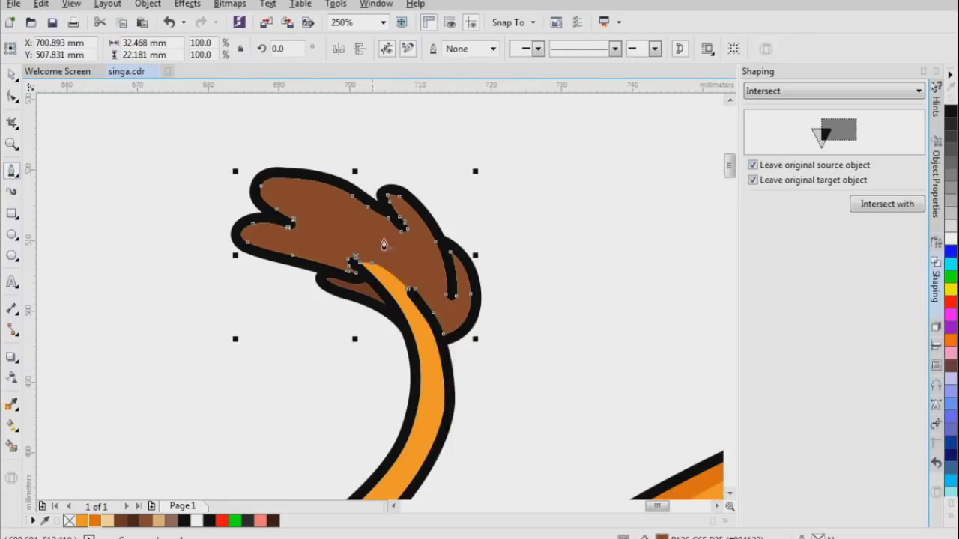
scroll(362, 280, "up", 1)
left_click_drag(288, 250, 181, 241)
left_click_drag(209, 190, 233, 158)
left_click_drag(256, 155, 280, 161)
scroll(310, 187, "down", 1)
scroll(315, 193, "up", 1)
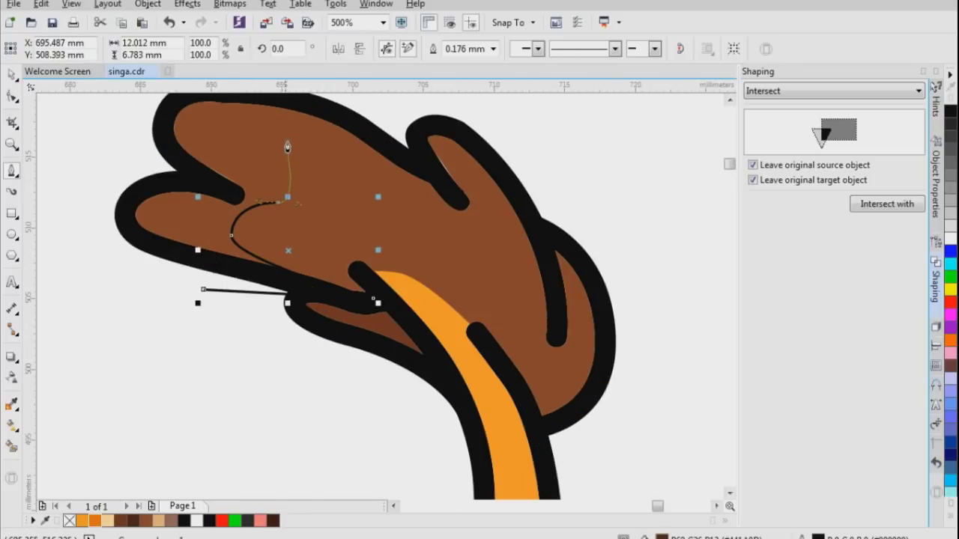
left_click(264, 136)
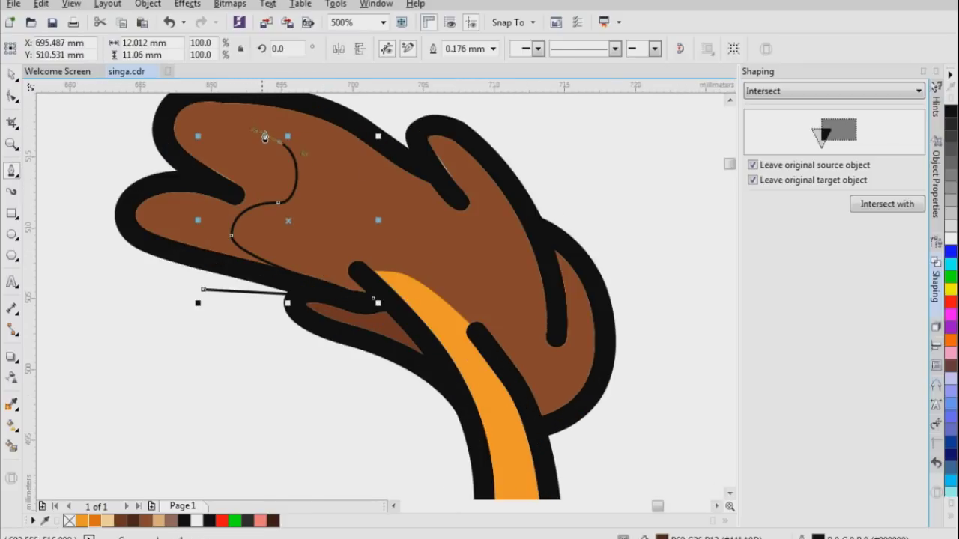
key("ctrl+z")
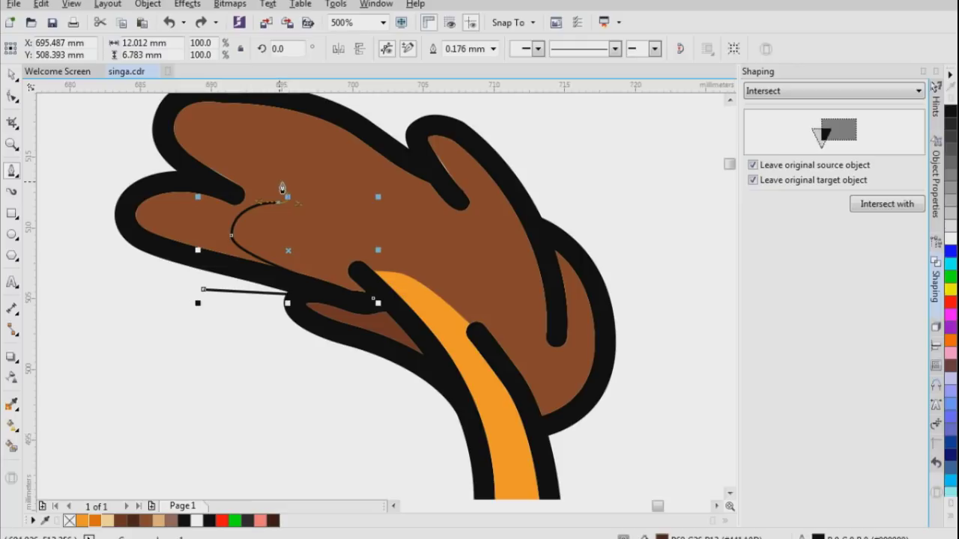
left_click(320, 144)
left_click_drag(458, 229, 510, 287)
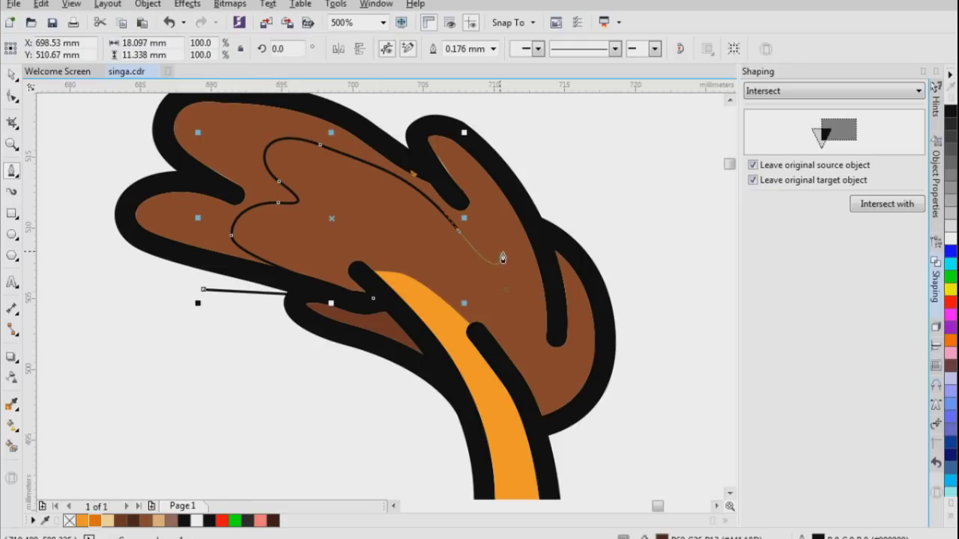
left_click(487, 205)
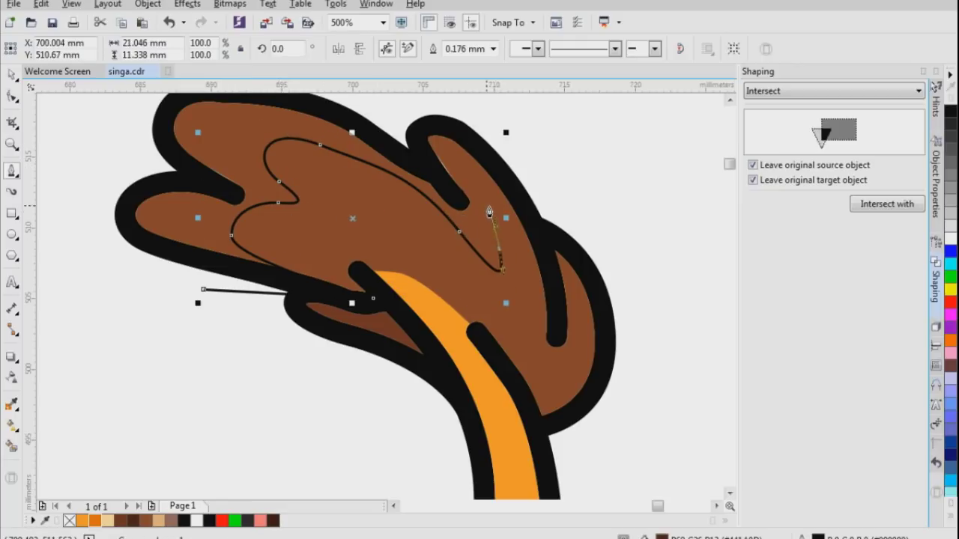
left_click(527, 272)
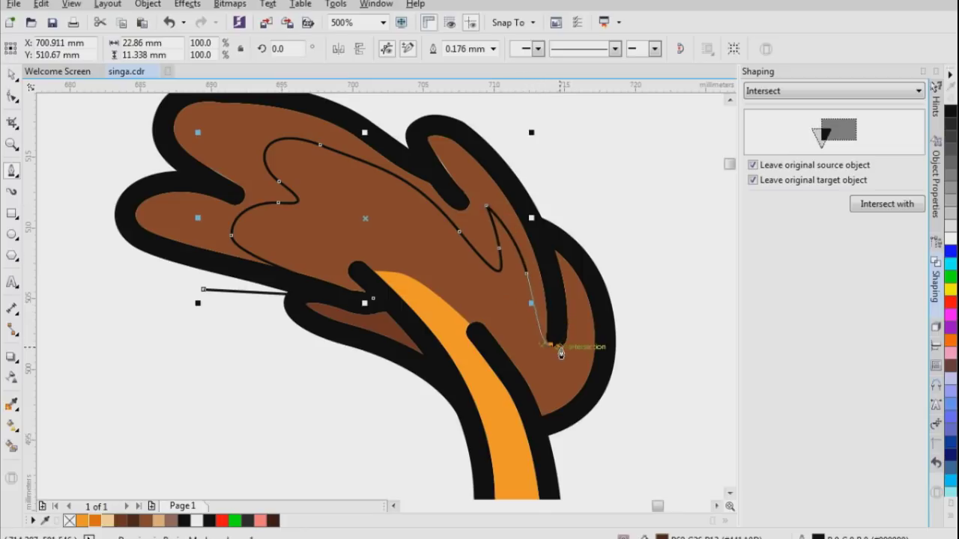
Step: Close the tail tuft's shading shape around the outside of the tuft, about 41 by 25 mm overall
left_click_drag(554, 346, 299, 116)
scroll(524, 148, "down", 2)
left_click(291, 105)
left_click(270, 165)
left_click(305, 264)
left_click(382, 256)
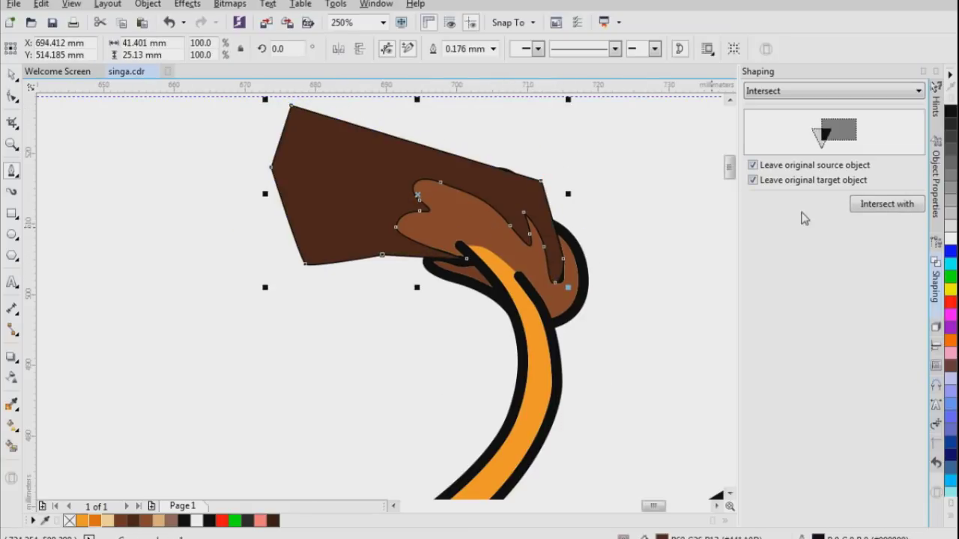
Step: Intersect the shading shape with the brown tail tuft and delete the original drawn shape
left_click(858, 206)
left_click(465, 231)
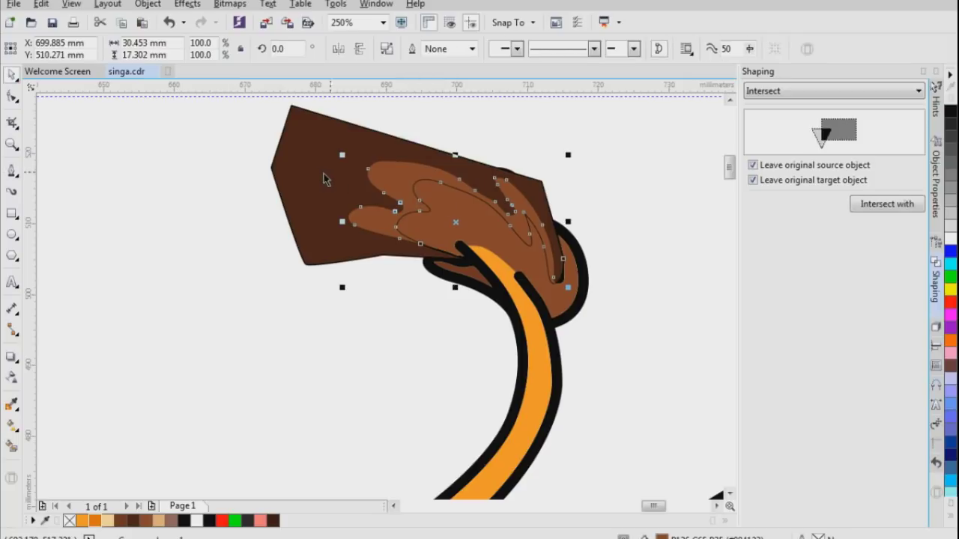
left_click(322, 168)
key("Delete")
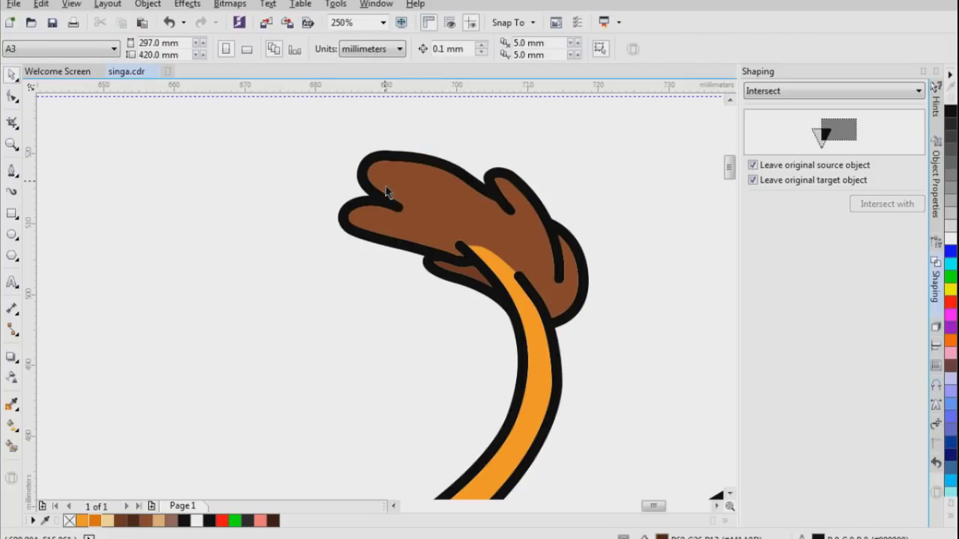
Step: Fill the intersected shading piece on the tail tuft with a darker brown
left_click(385, 192)
left_click(136, 521)
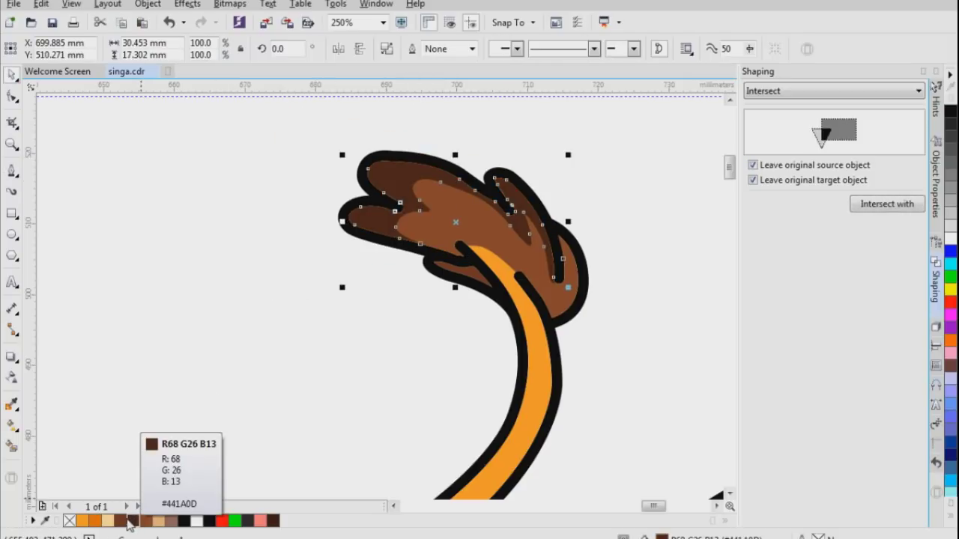
left_click(129, 521)
left_click(146, 380)
Step: Delete the stray horizontal guideline crossing the page above the tail
scroll(384, 248, "down", 3)
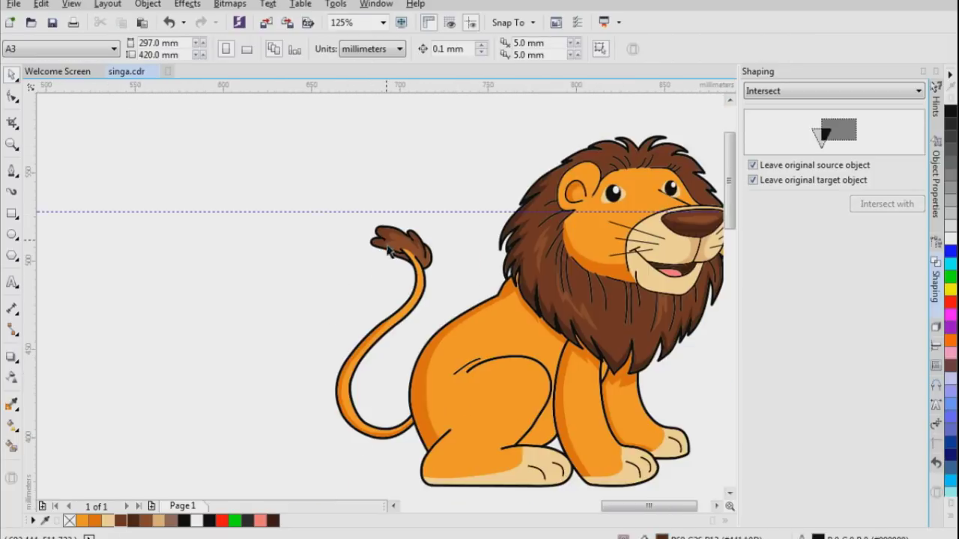
scroll(459, 262, "up", 1)
left_click(421, 190)
key("Delete")
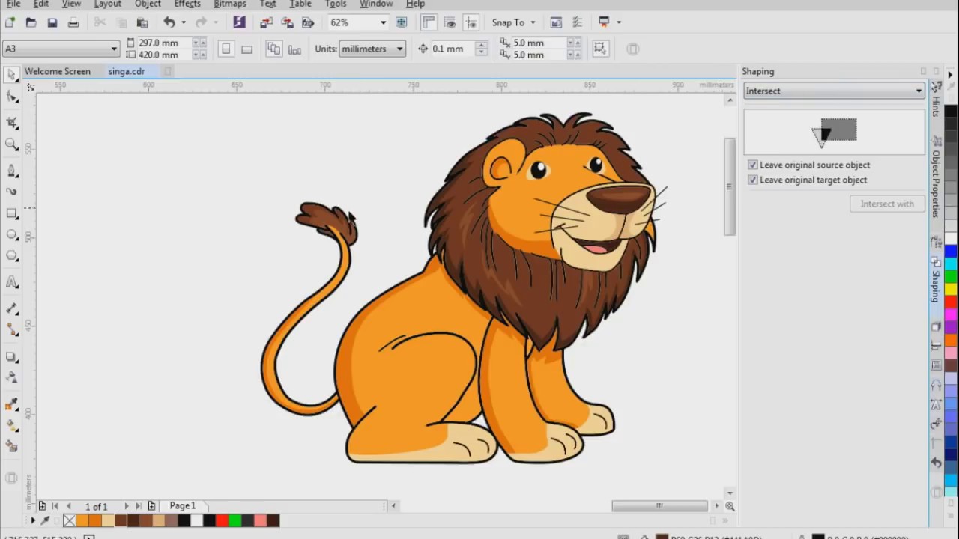
left_click(12, 171)
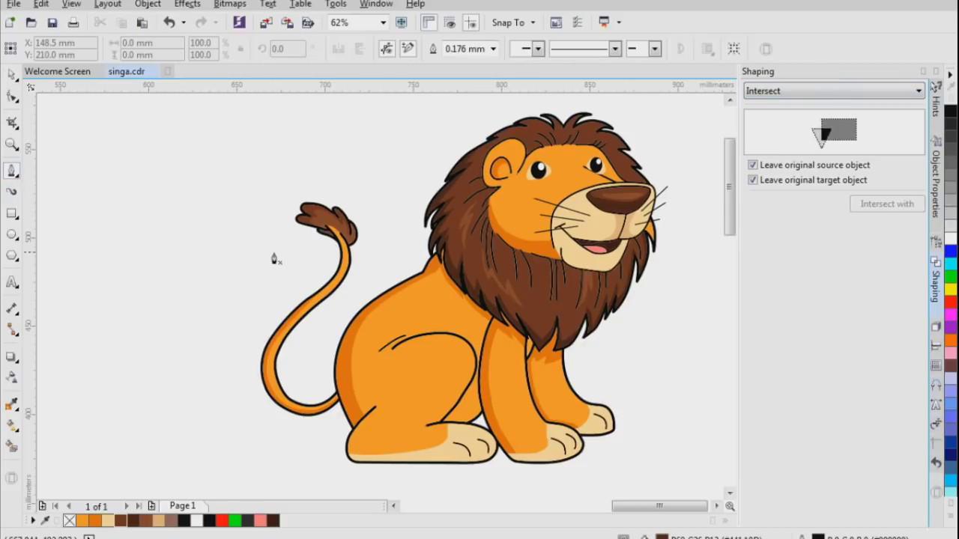
scroll(283, 272, "down", 1)
scroll(331, 364, "up", 1)
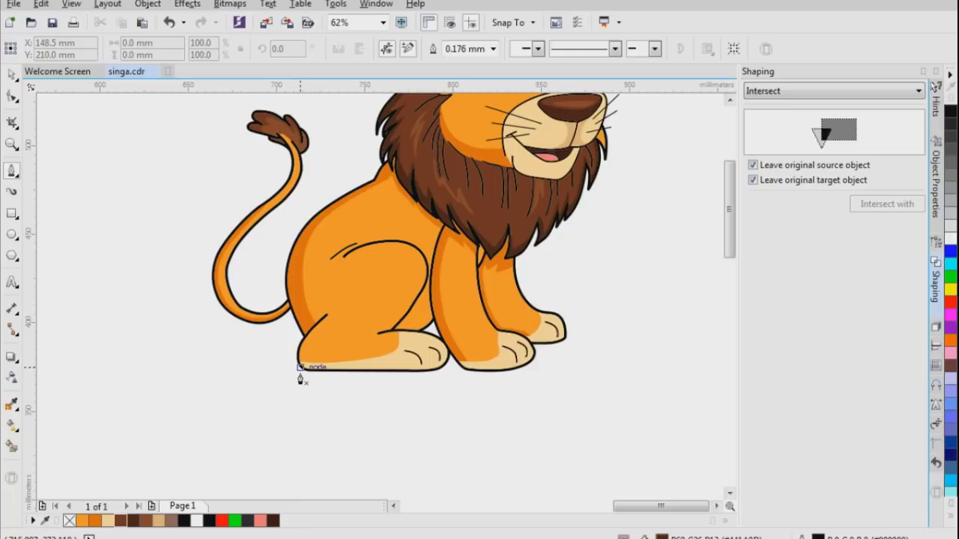
scroll(277, 367, "up", 2)
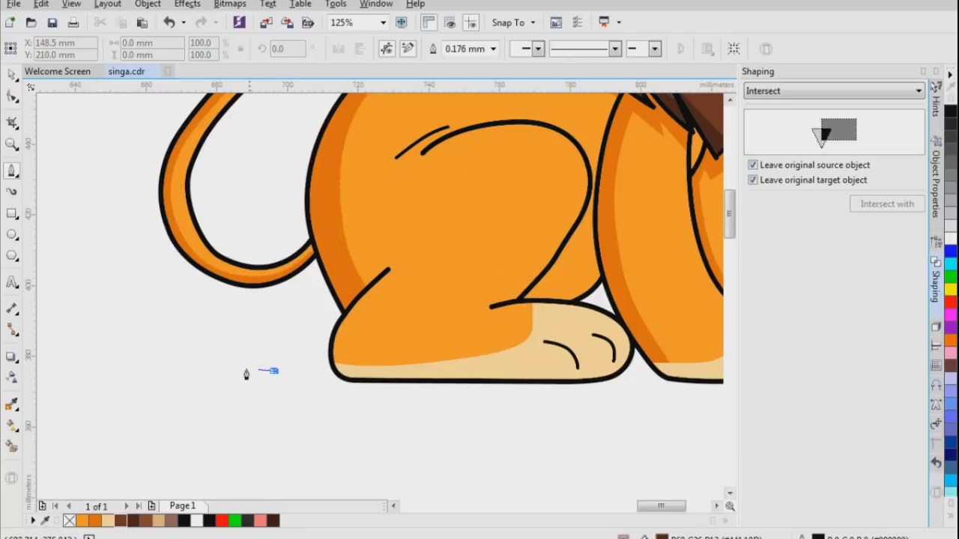
left_click_drag(203, 324, 221, 322)
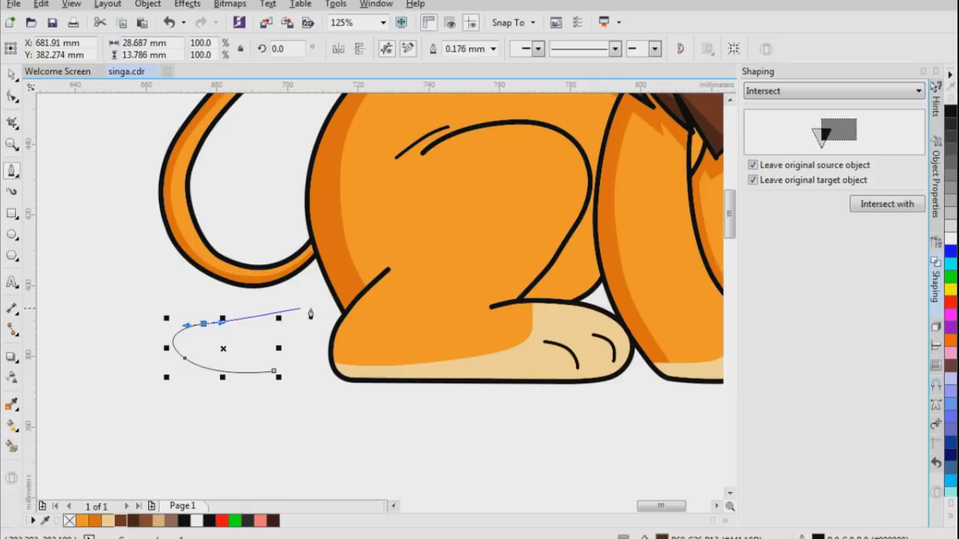
left_click(342, 317)
key("ctrl+z")
key("ctrl+z")
key("ctrl+z")
scroll(278, 347, "down", 2)
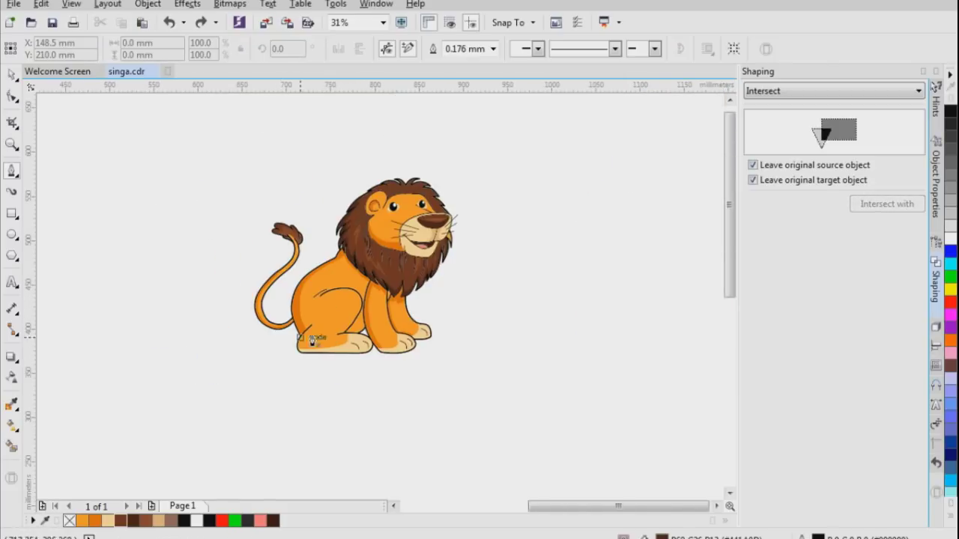
scroll(401, 241, "up", 2)
left_click(10, 76)
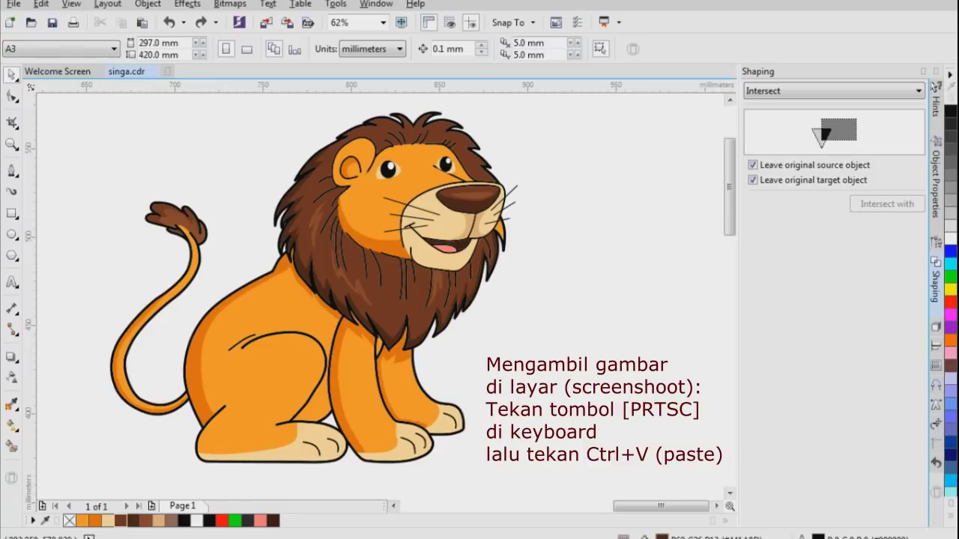
Step: Paste the captured screenshot of the screen into the drawing and move it to an empty area beside the lion
scroll(381, 241, "down", 2)
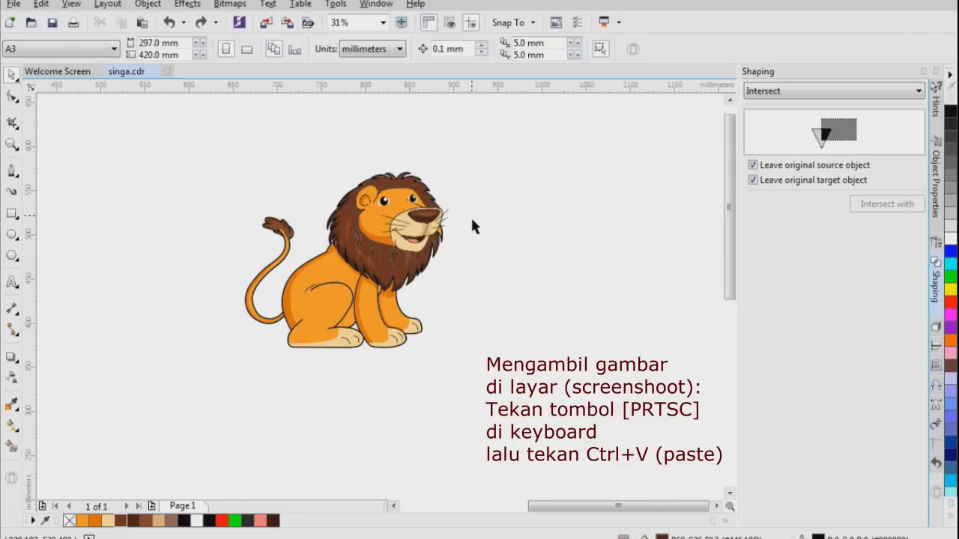
key("ctrl+v")
scroll(411, 257, "down", 2)
left_click_drag(259, 318, 492, 259)
scroll(492, 259, "up", 4)
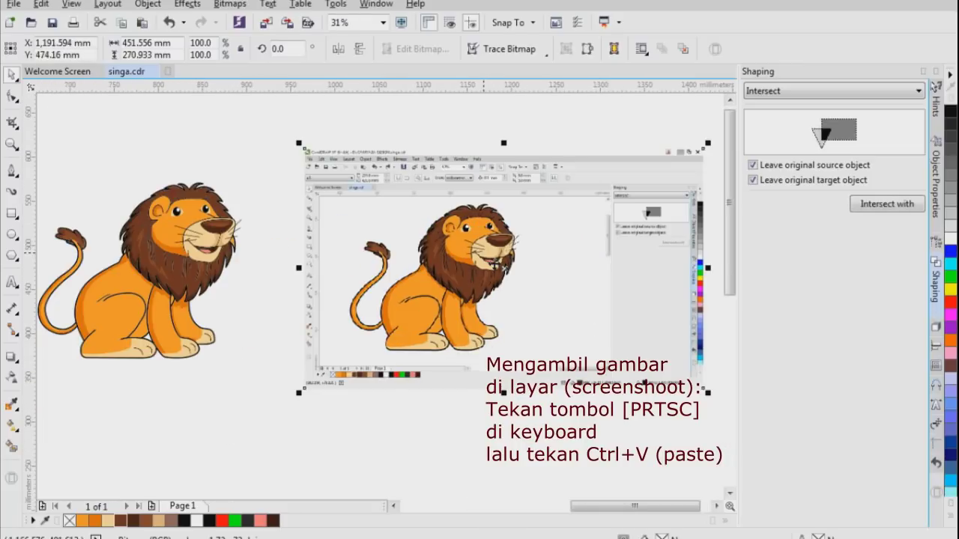
Step: Crop the pasted screenshot to the lion, about 213 by 177 mm, and shift the cropped picture slightly toward the original drawing
scroll(494, 260, "up", 2)
left_click(12, 122)
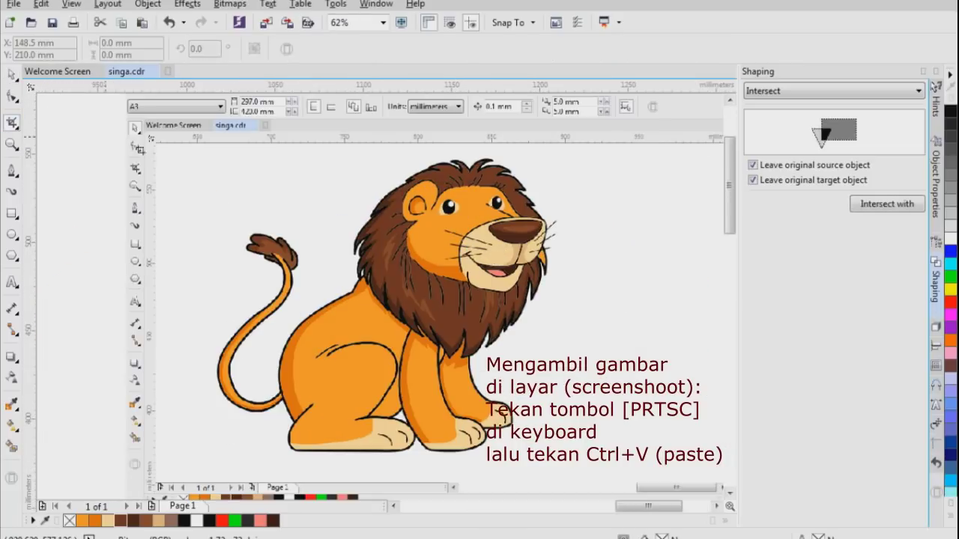
left_click_drag(184, 151, 560, 463)
double_click(477, 313)
scroll(578, 265, "down", 2)
key("space")
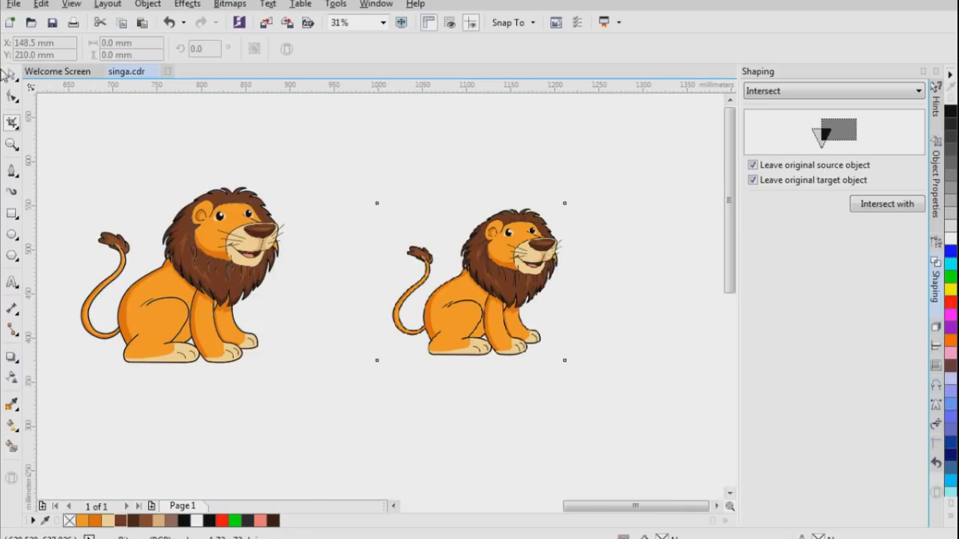
left_click_drag(487, 267, 472, 247)
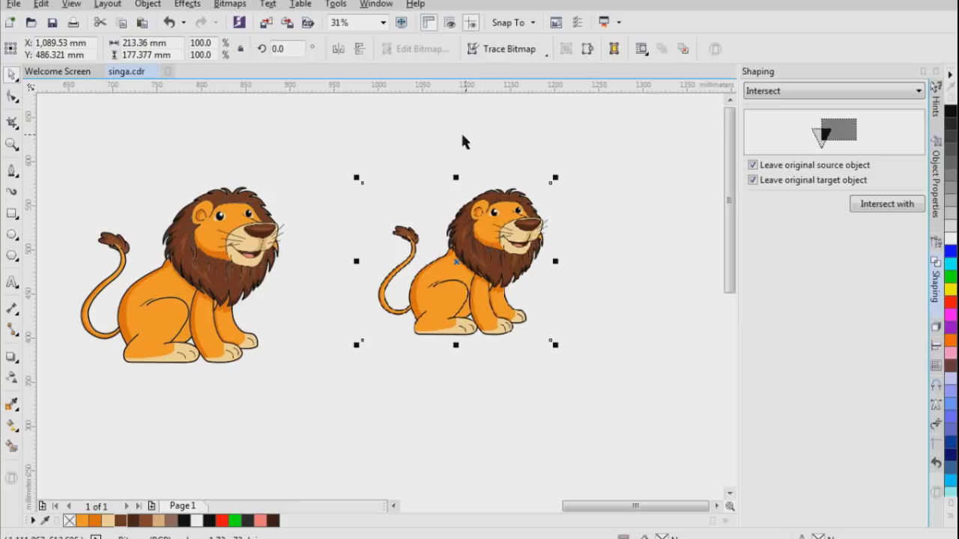
Step: Desaturate the cropped lion bitmap
left_click(154, 6)
mouse_move(176, 6)
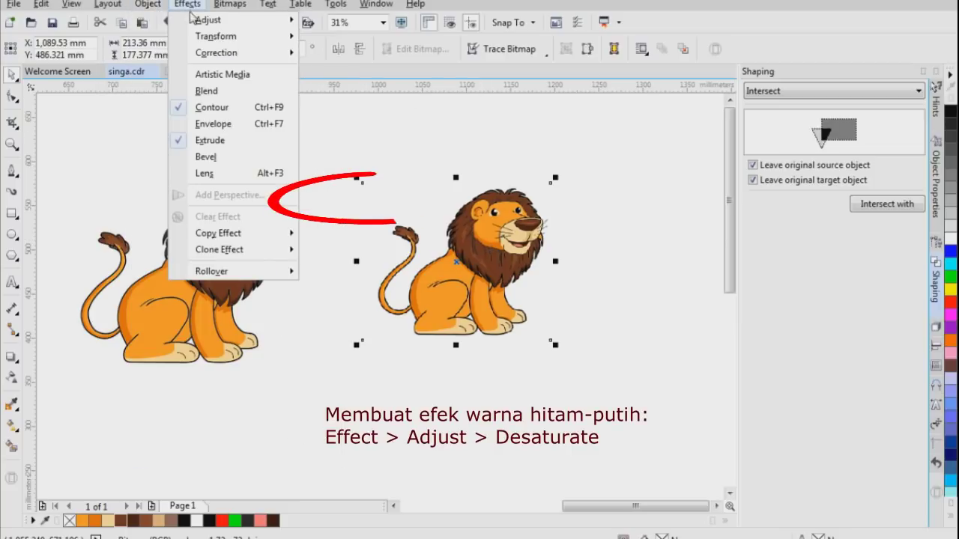
mouse_move(207, 21)
left_click(349, 202)
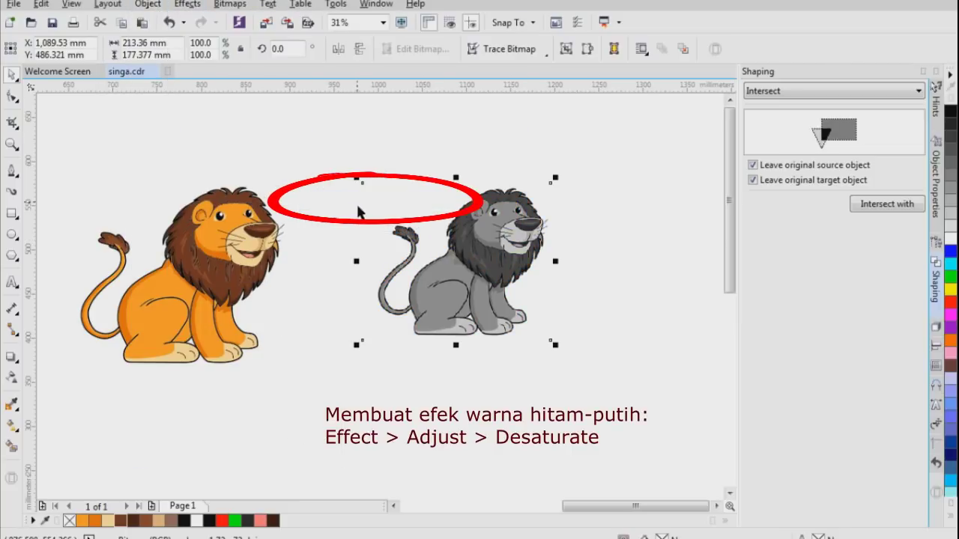
Step: Darken the lion bitmap with Brightness/Contrast/Intensity, setting brightness to -92 and contrast to 57
left_click(187, 4)
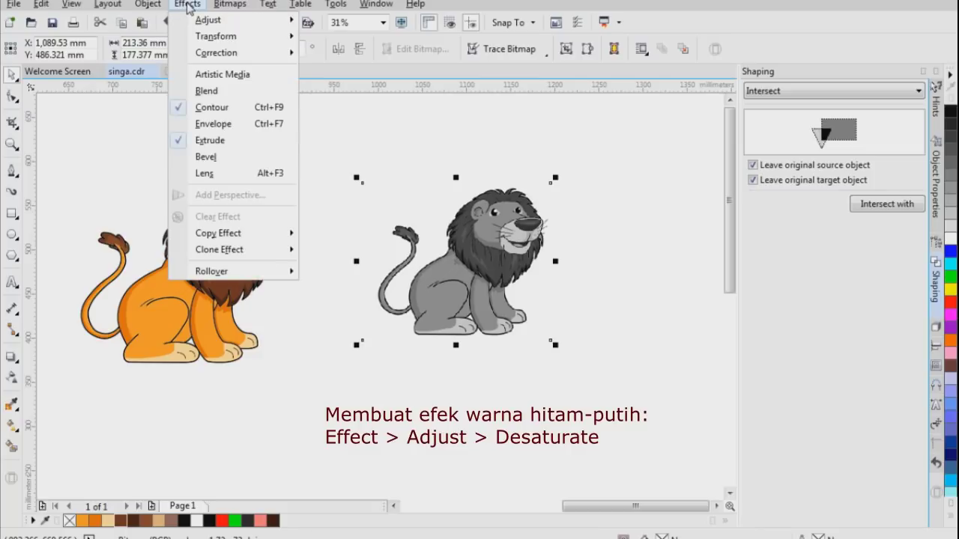
mouse_move(216, 21)
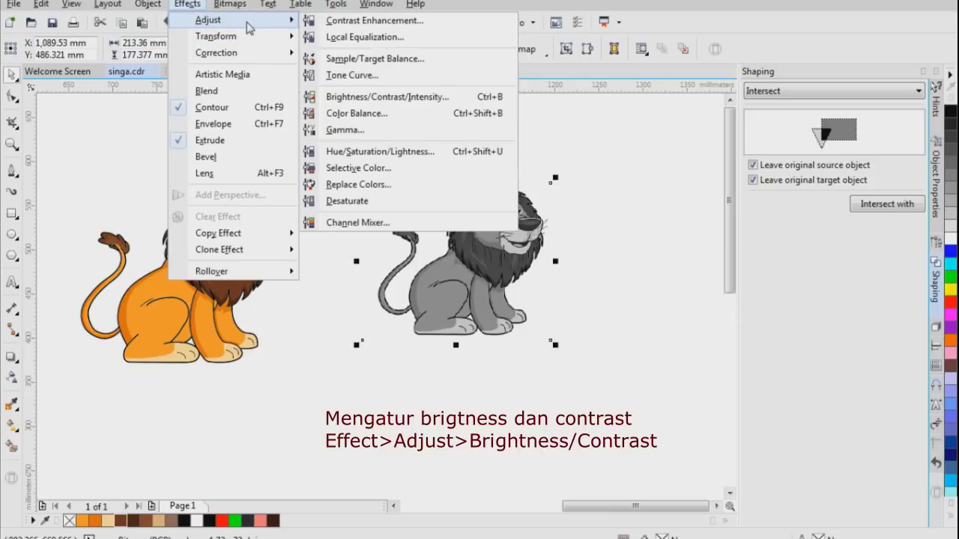
left_click(452, 98)
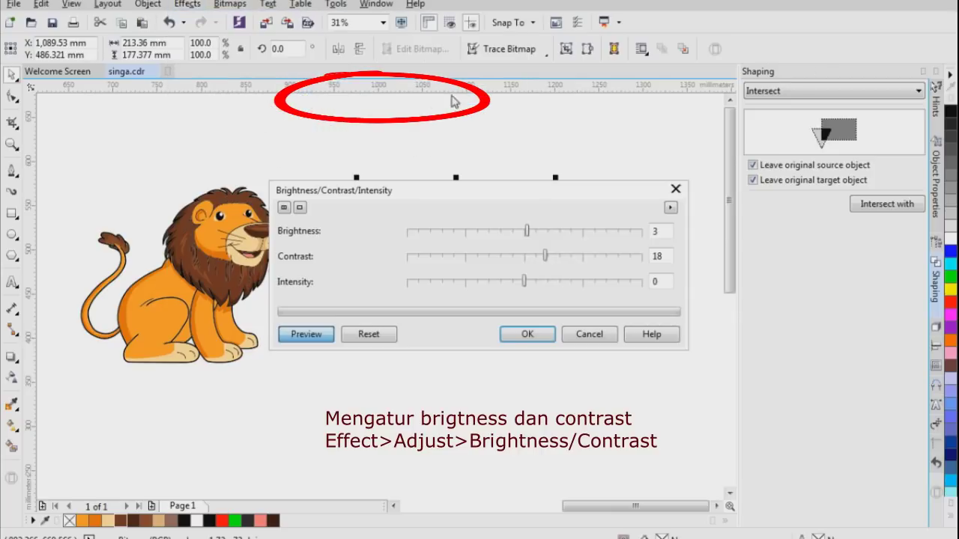
left_click_drag(501, 193, 384, 2)
left_click_drag(411, 39, 312, 62)
left_click_drag(433, 67, 478, 73)
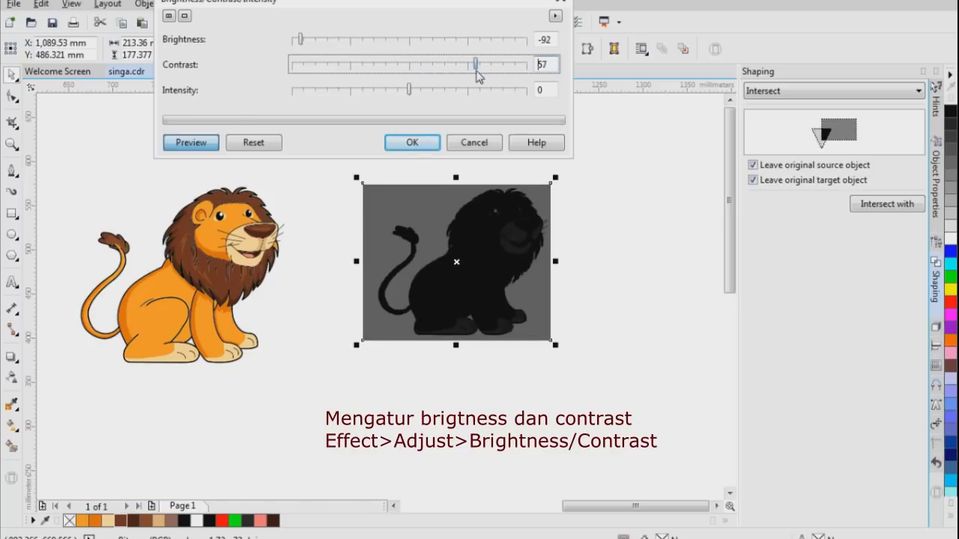
left_click(411, 142)
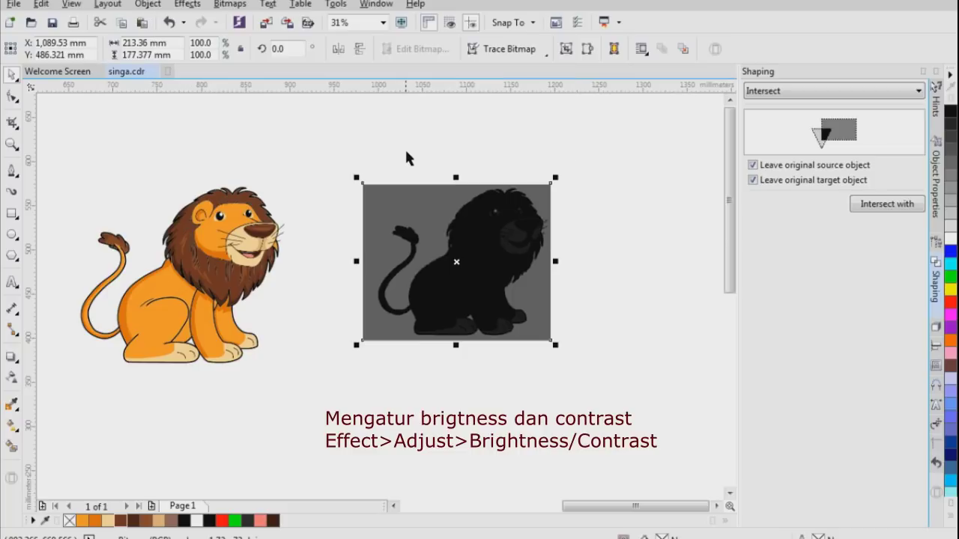
Step: Convert the darkened picture to a 300 dpi RGB Color (24-bit) bitmap with anti-aliasing and a transparent background
scroll(494, 290, "up", 2)
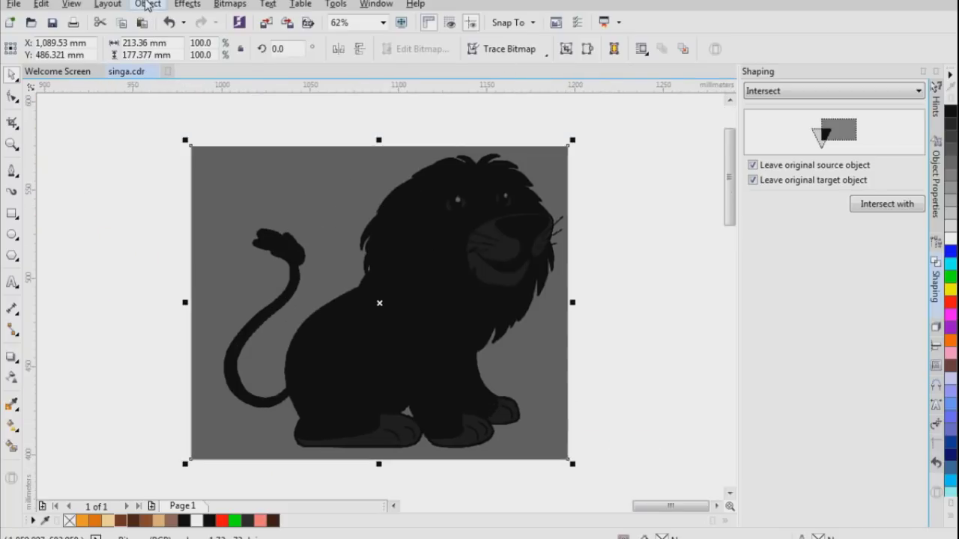
left_click(148, 5)
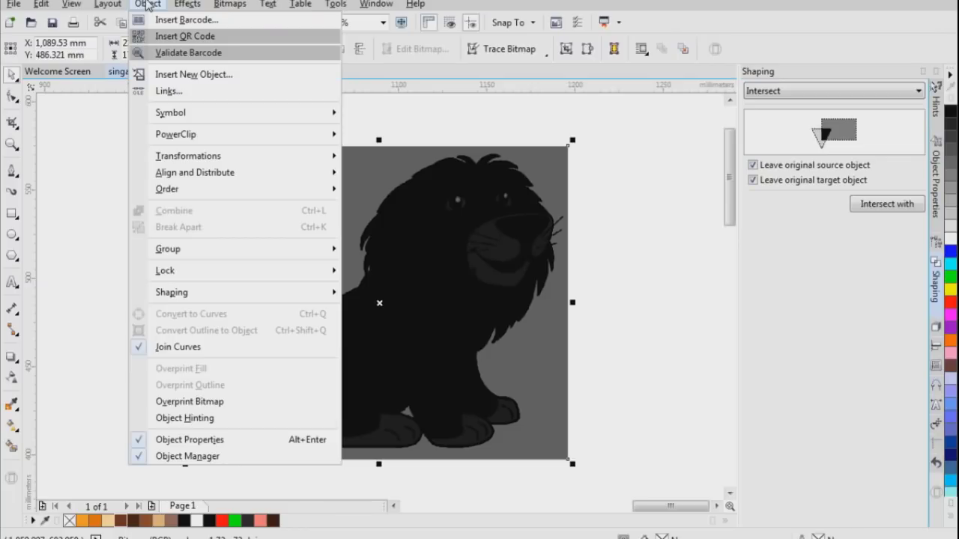
mouse_move(229, 6)
left_click(246, 20)
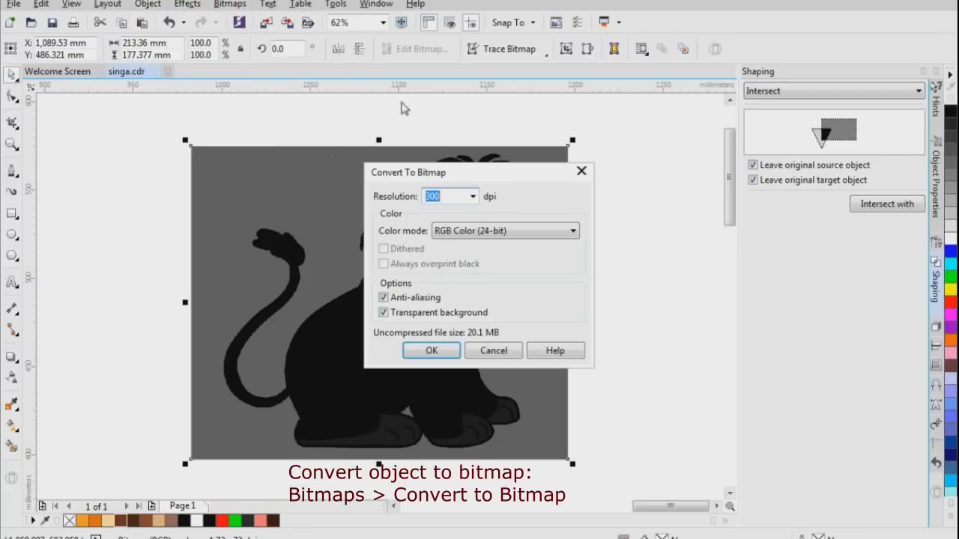
left_click(438, 352)
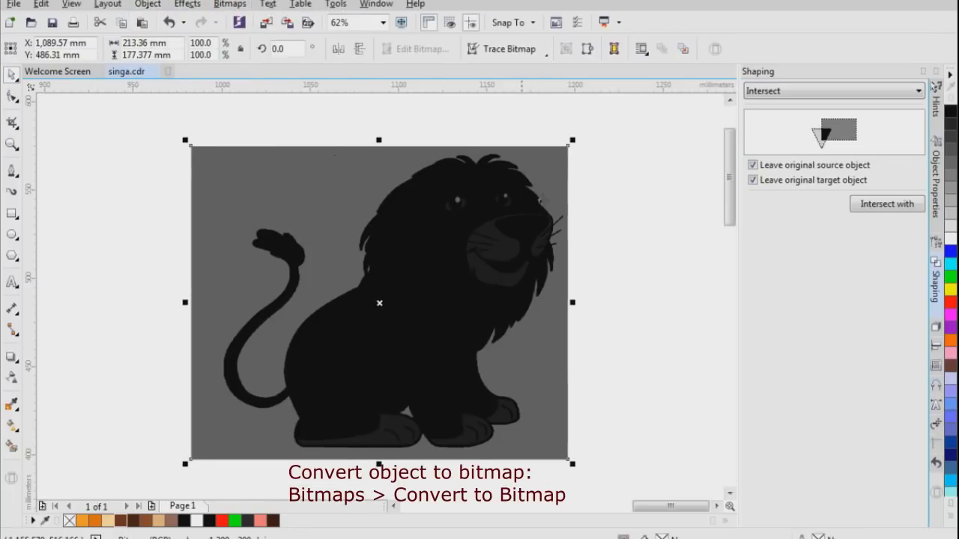
Step: Trace the bitmap, accepting its size reduction, and move the traced group clear of the source bitmap
left_click(509, 49)
left_click(508, 67)
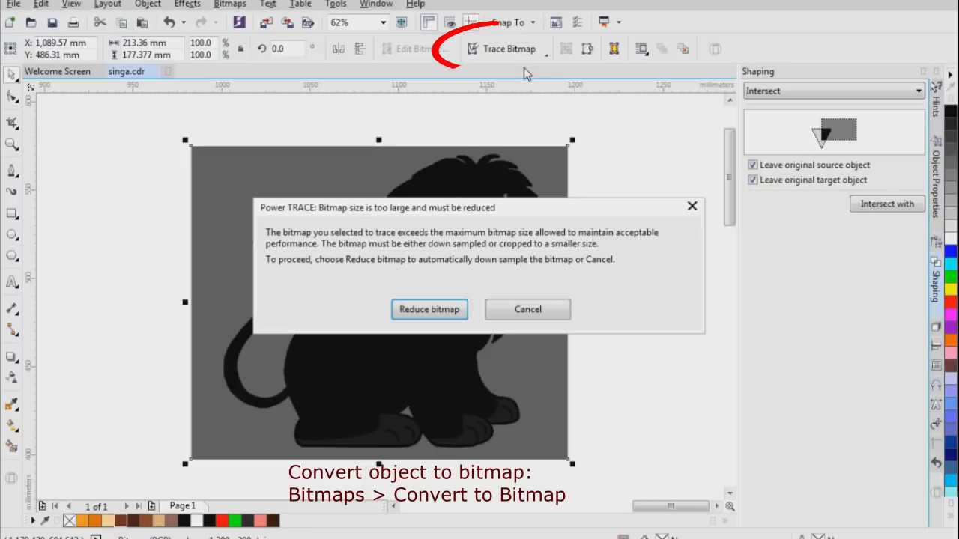
left_click(433, 311)
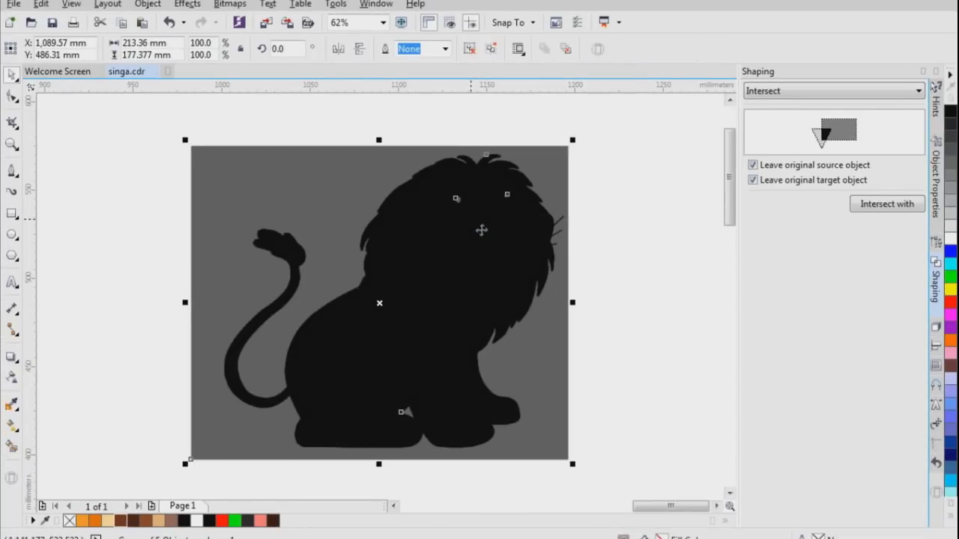
scroll(402, 270, "down", 3)
left_click(450, 278)
left_click_drag(439, 279, 557, 211)
scroll(557, 212, "up", 2)
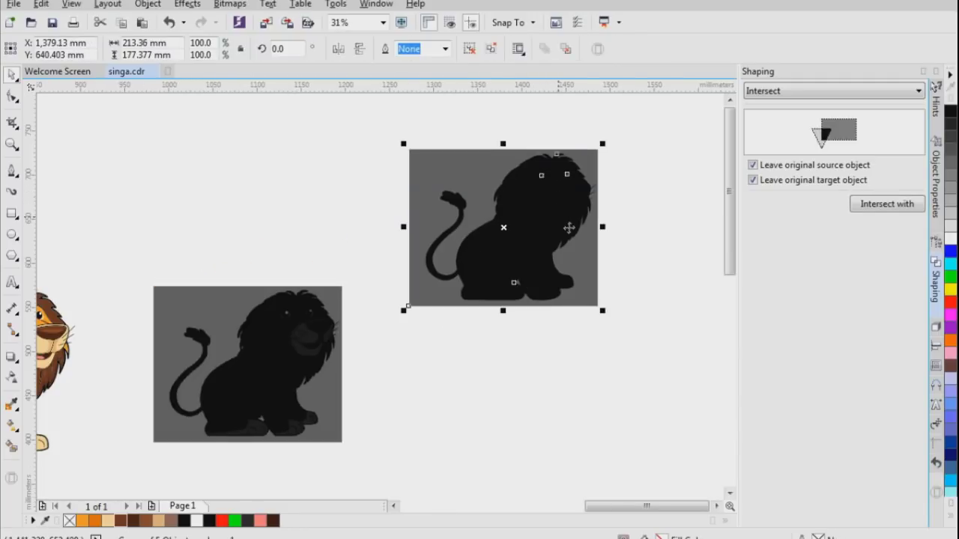
Step: Ungroup all objects of the traced lion and delete its grey background rectangle
right_click(568, 228)
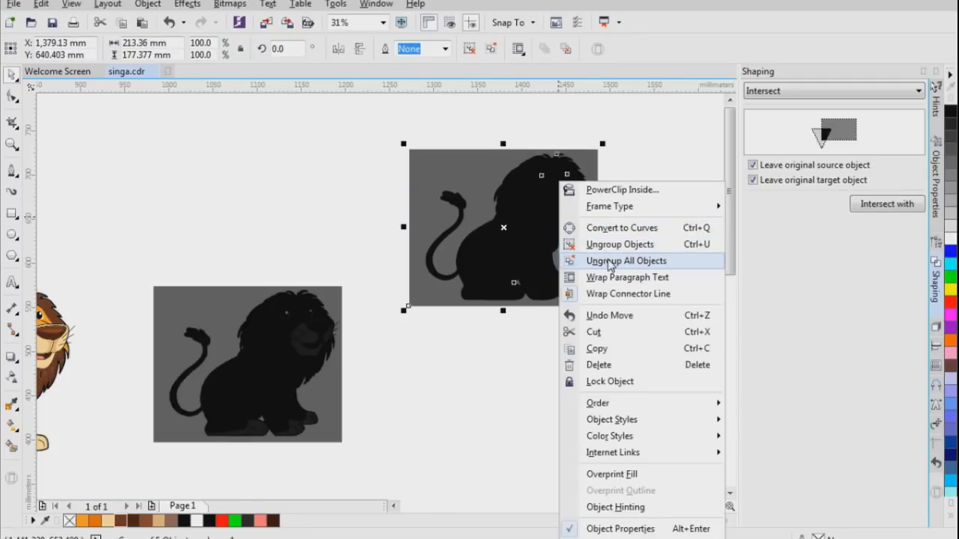
left_click(603, 262)
left_click(592, 168)
key("Delete")
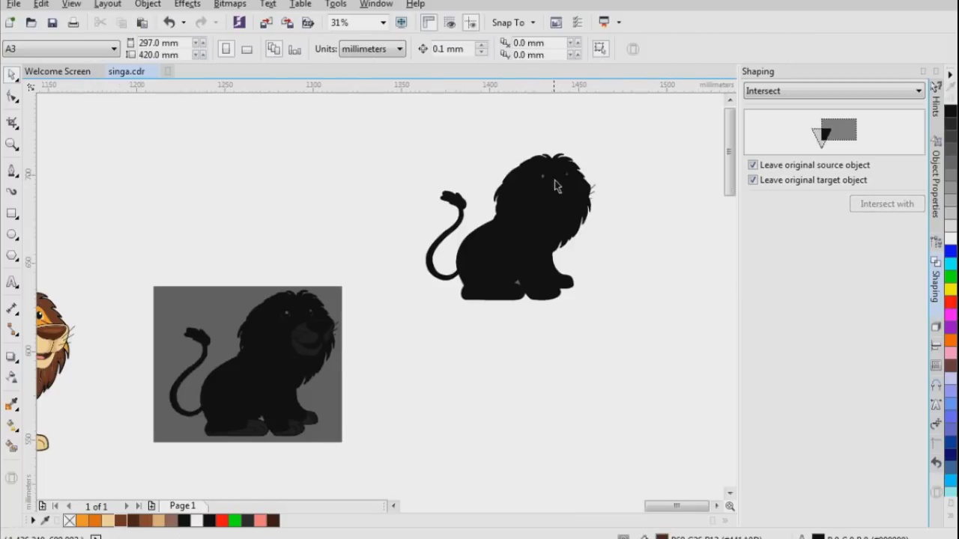
Step: Delete the small leftover traced pieces at the eyes and between the legs of the black lion silhouette
scroll(554, 180, "up", 4)
left_click_drag(411, 135, 623, 220)
key("Delete")
scroll(514, 175, "down", 2)
left_click(529, 234)
scroll(475, 300, "down", 2)
left_click_drag(474, 299, 709, 451)
scroll(426, 260, "up", 1)
key("Delete")
Step: Delete the darkened source bitmap of the lion
scroll(649, 327, "down", 1)
left_click(477, 380)
key("Delete")
Step: Move the black silhouette onto the coloured lion and flatten it to about 43 mm high, keeping its base in place
left_click_drag(482, 255, 310, 433)
scroll(313, 433, "up", 2)
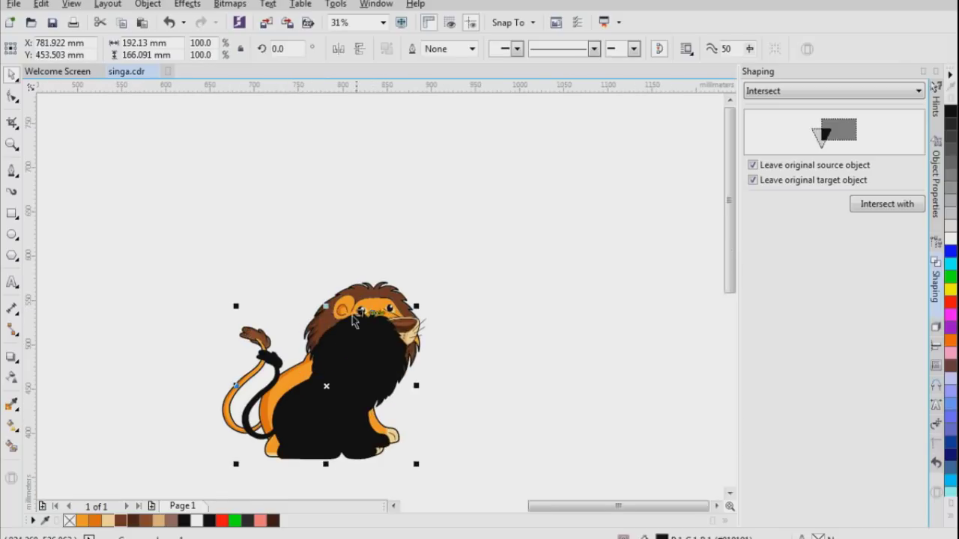
left_click_drag(326, 306, 326, 423)
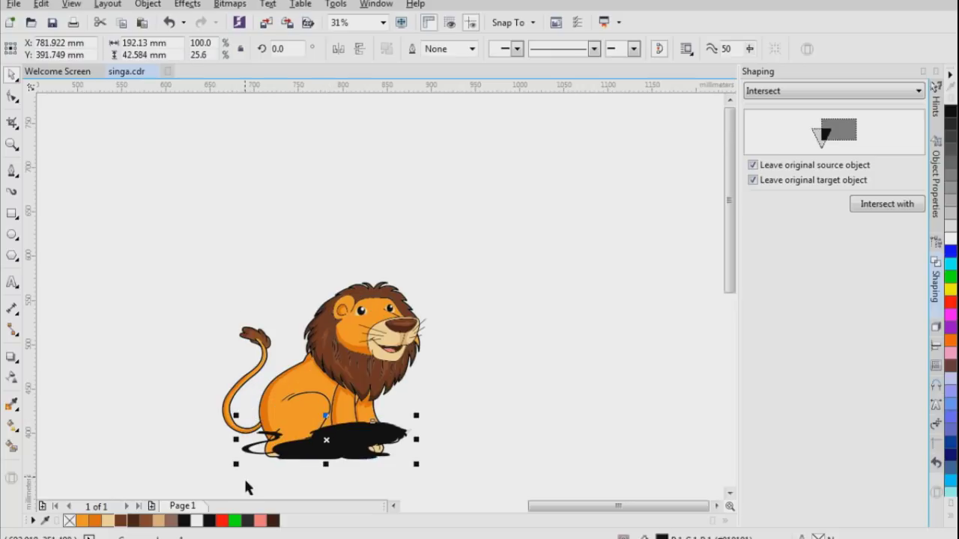
Step: Position the flattened silhouette under the lion's feet and stretch it sideways to about 261 mm wide
scroll(244, 476, "up", 2)
left_click_drag(247, 419, 171, 400)
scroll(257, 435, "up", 1)
left_click_drag(293, 440, 326, 444)
scroll(280, 376, "down", 3)
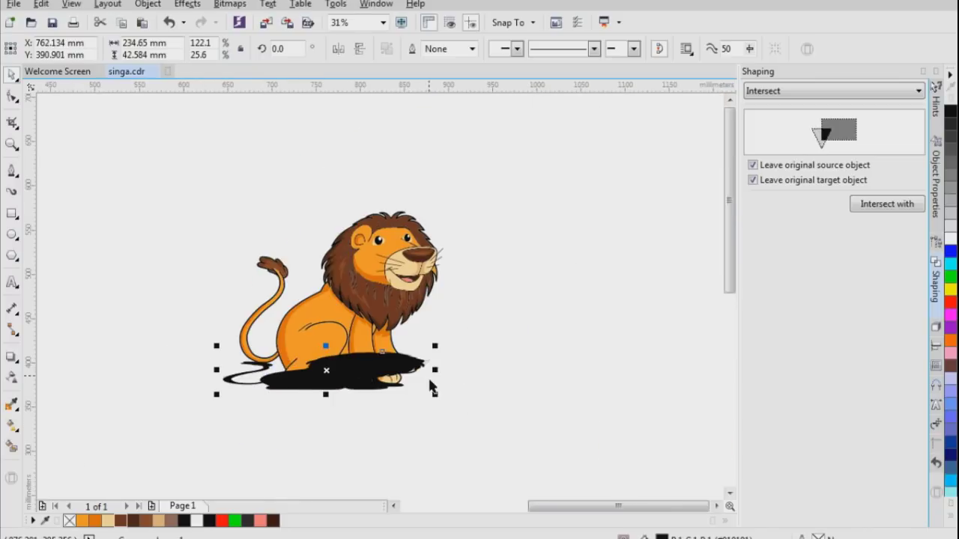
left_click_drag(445, 383, 467, 380)
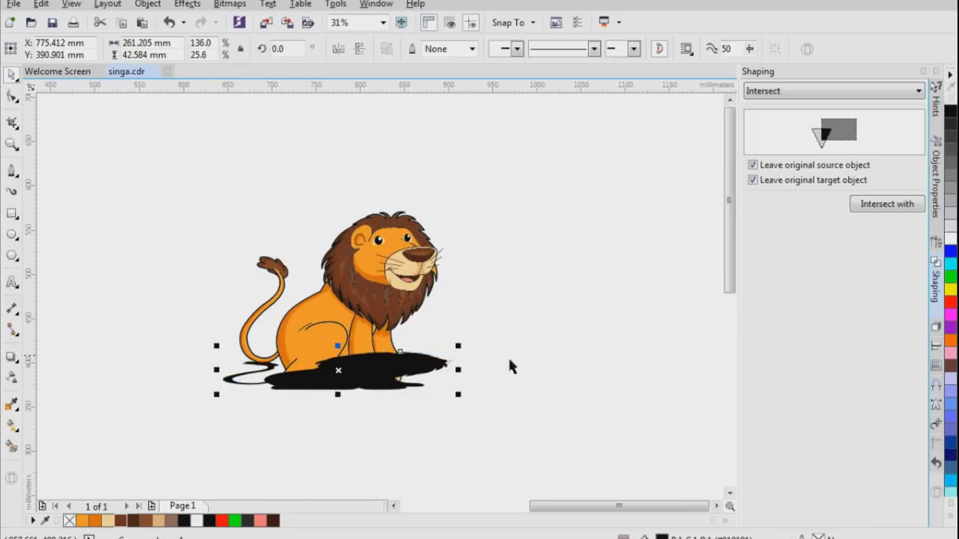
Step: Send the shadow silhouette behind the lion and fill it with medium grey
right_click(444, 369)
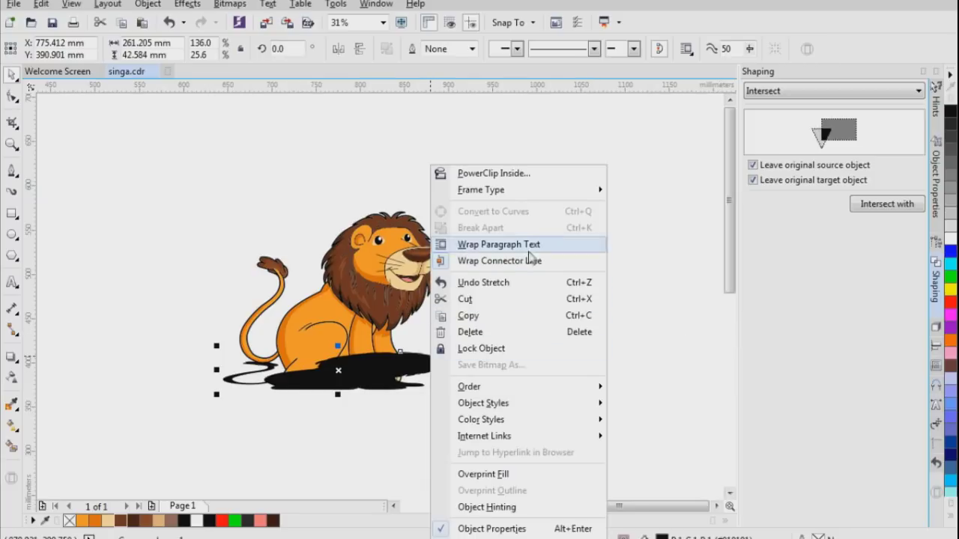
mouse_move(536, 393)
left_click(667, 404)
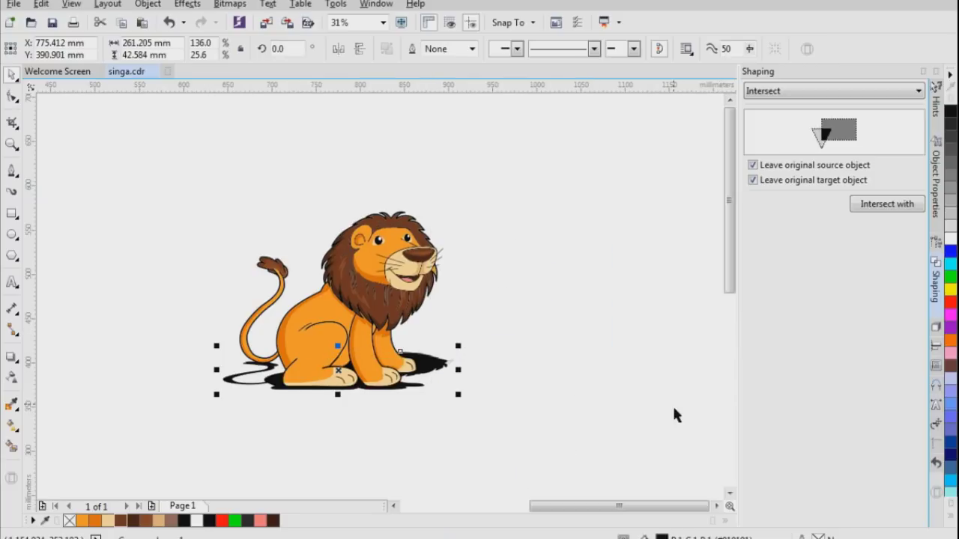
left_click(950, 177)
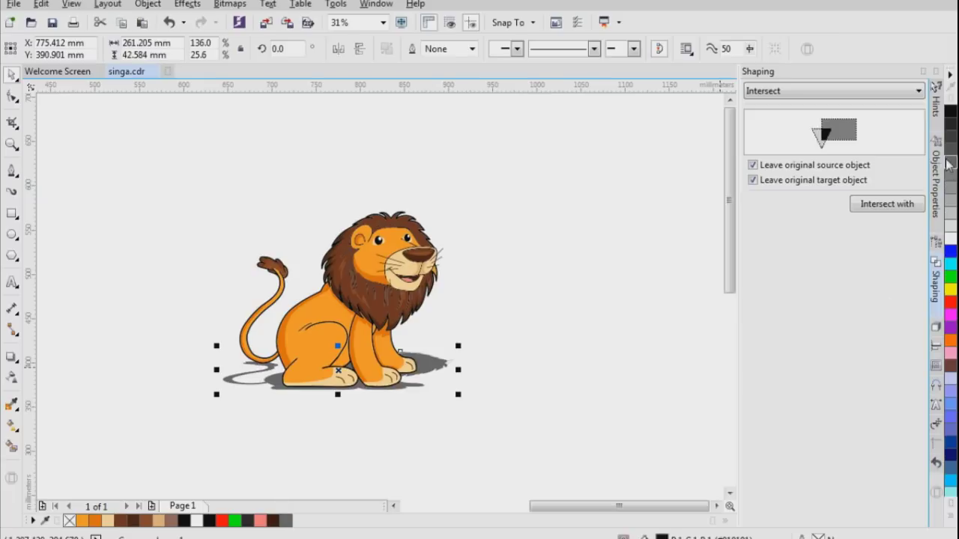
left_click(951, 180)
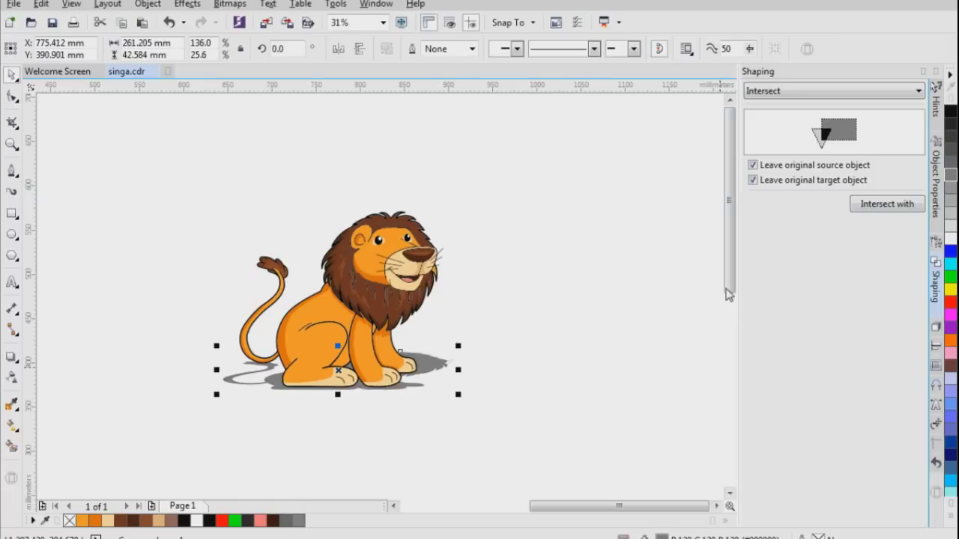
Step: Nudge the grey ground shadow up until it meets the lion's paws
left_click(571, 341)
scroll(356, 387, "up", 1)
left_click(492, 299)
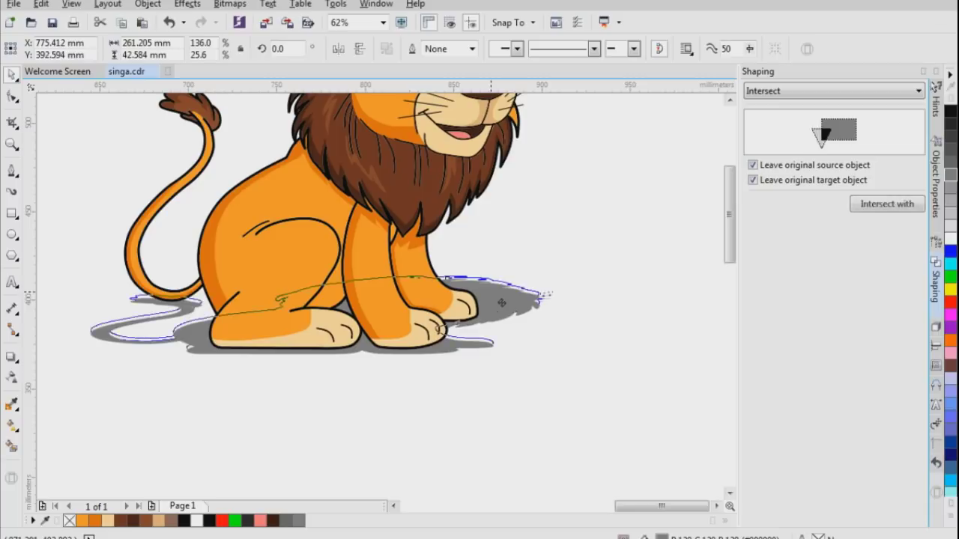
scroll(522, 295, "up", 1)
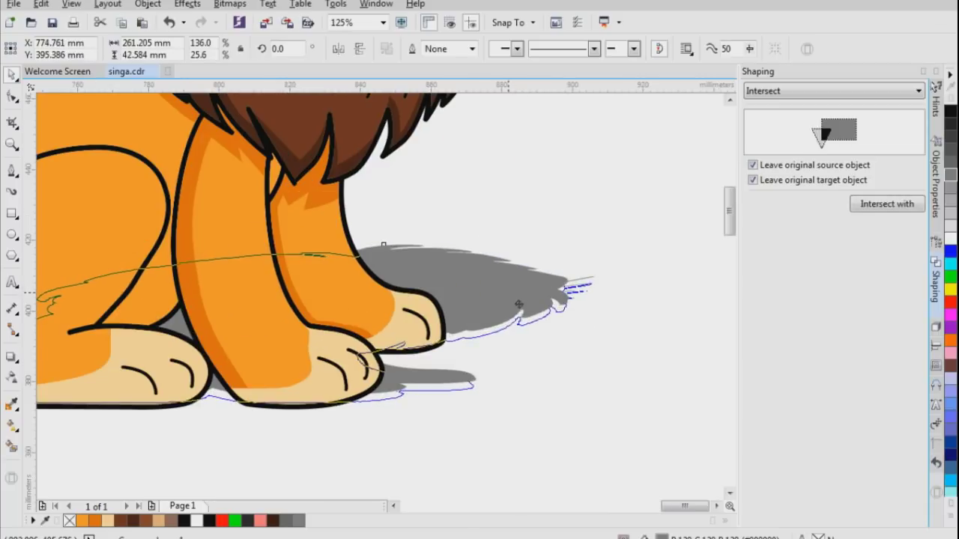
scroll(617, 282, "down", 2)
left_click(631, 238)
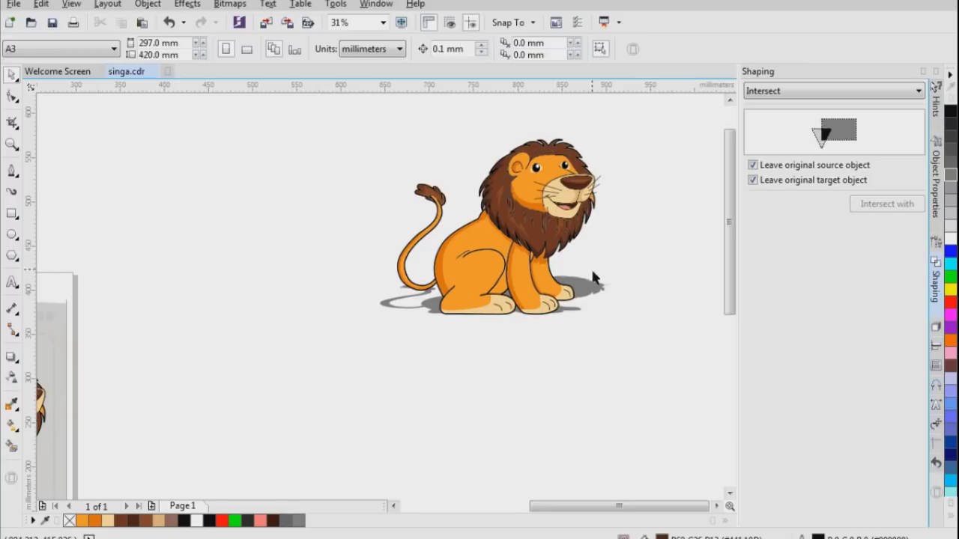
Step: Draw the lower curve of an eyebrow above the lion's eye nearest the ear with the Pen tool
left_click(12, 144)
left_click_drag(353, 111, 642, 341)
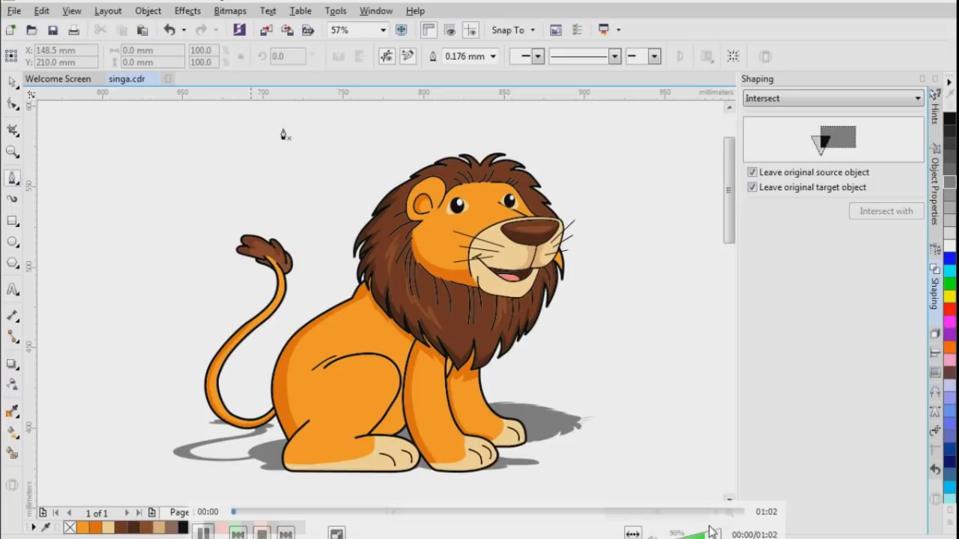
scroll(445, 197, "up", 10)
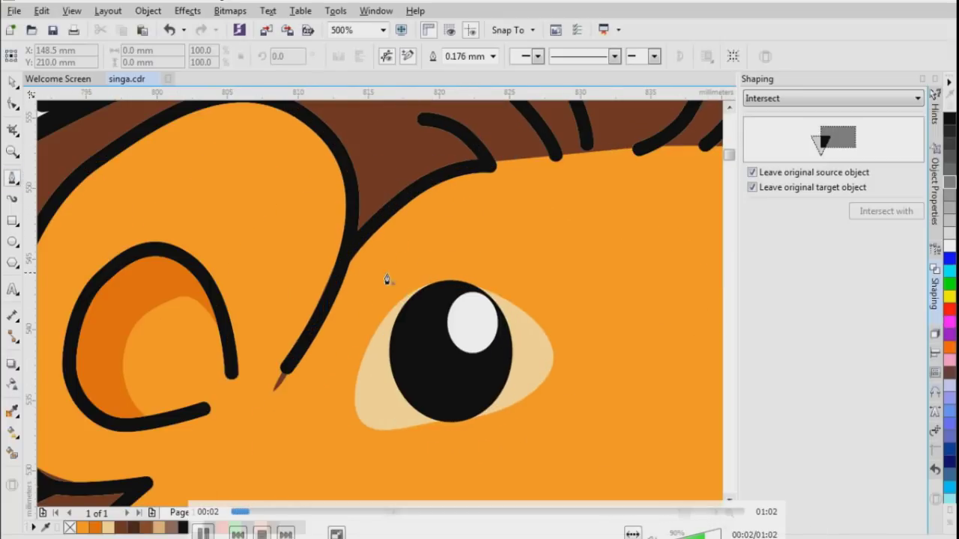
left_click(377, 274)
left_click_drag(479, 233, 431, 194)
left_click(547, 259)
Step: Draw the eyebrow's upper edge with two pointed hair tufts and close the shape at about 13.5 × 7.5 mm
scroll(431, 195, "up", 1)
left_click(424, 203)
left_click(477, 215)
left_click_drag(407, 221, 378, 225)
left_click_drag(331, 275, 320, 288)
left_click_drag(365, 268, 374, 266)
left_click(366, 267)
left_click_drag(306, 309, 291, 337)
left_click(284, 367)
left_click(288, 405)
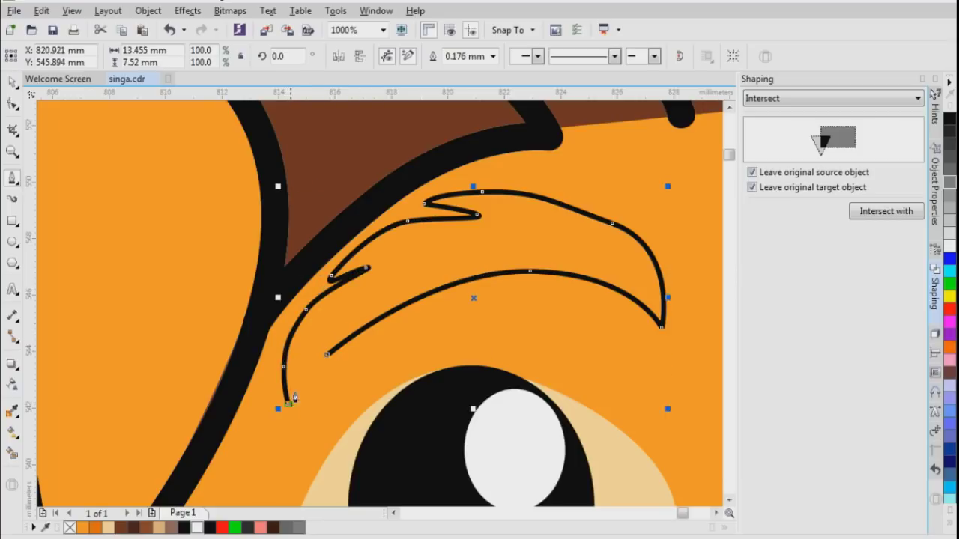
left_click(328, 358)
Step: Fill the eyebrow with dark brown and remove its outline
scroll(375, 321, "down", 3)
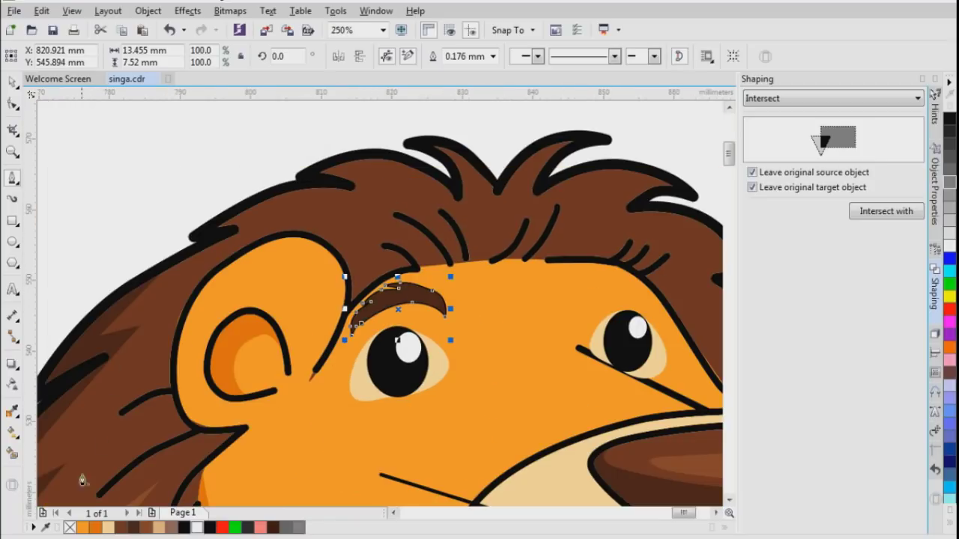
right_click(70, 528)
scroll(413, 310, "up", 2)
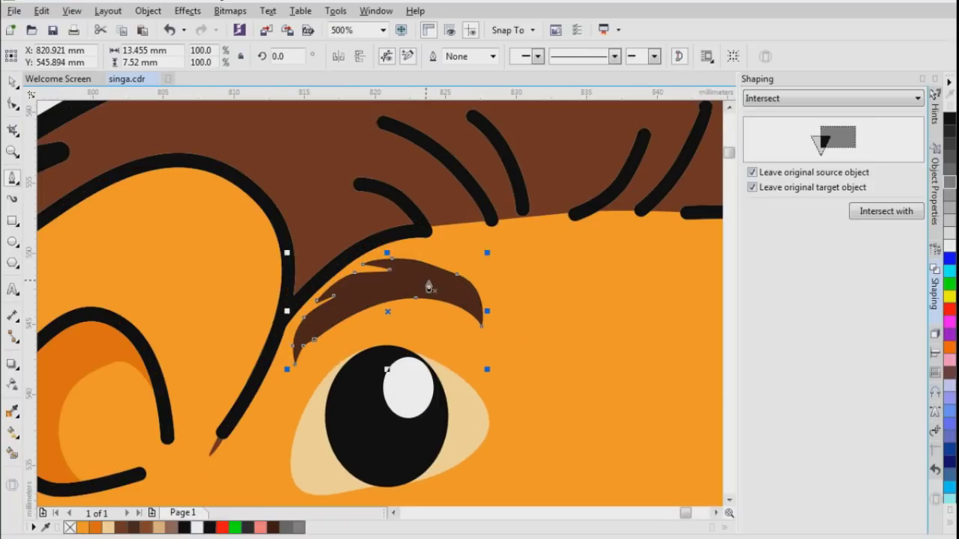
Step: Move the eyebrow slightly down, closer to the eye
left_click(12, 81)
left_click_drag(394, 287, 390, 303)
scroll(392, 297, "down", 3)
scroll(424, 292, "up", 1)
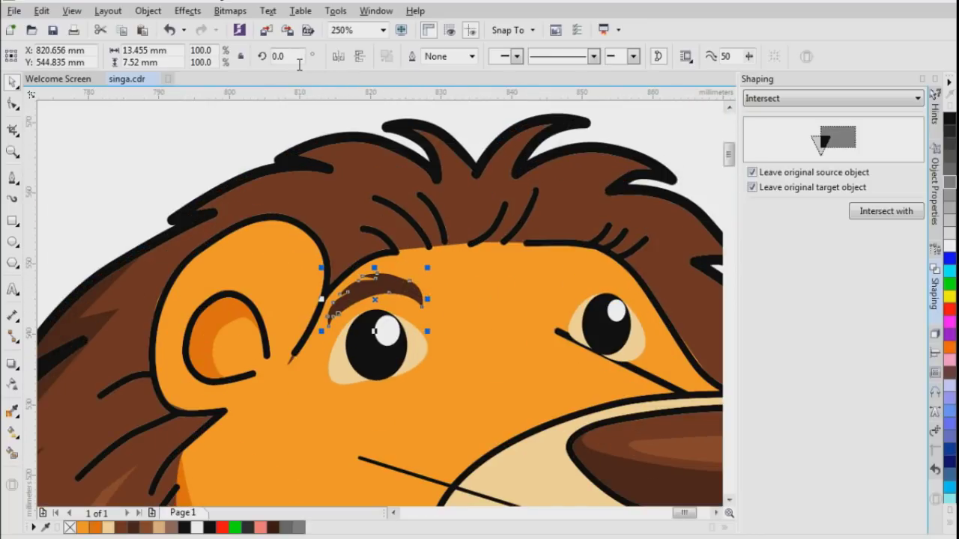
Step: Place a horizontally mirrored copy of the eyebrow above the far eye and fill it with a lighter brown
left_click(337, 56)
left_click_drag(389, 305, 597, 294)
scroll(593, 268, "up", 2)
scroll(571, 277, "down", 4)
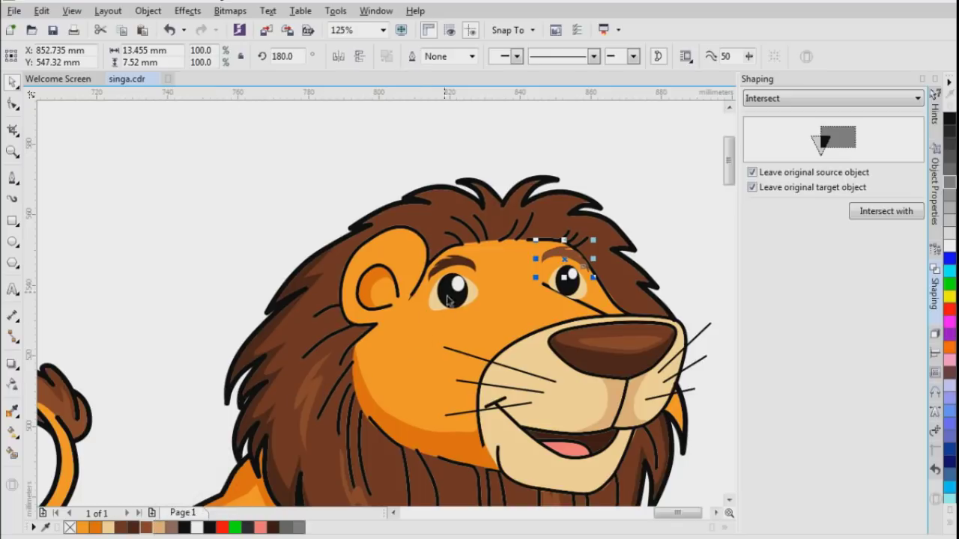
Step: Recolour the eyebrow nearest the ear with the same lighter brown as its mirrored copy
left_click(460, 271)
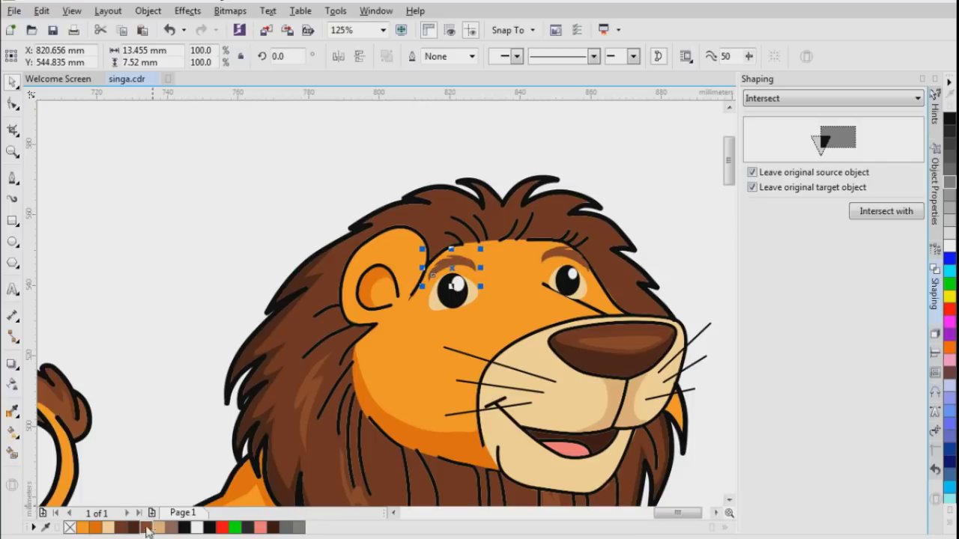
left_click(266, 252)
scroll(410, 193, "down", 3)
scroll(387, 205, "up", 1)
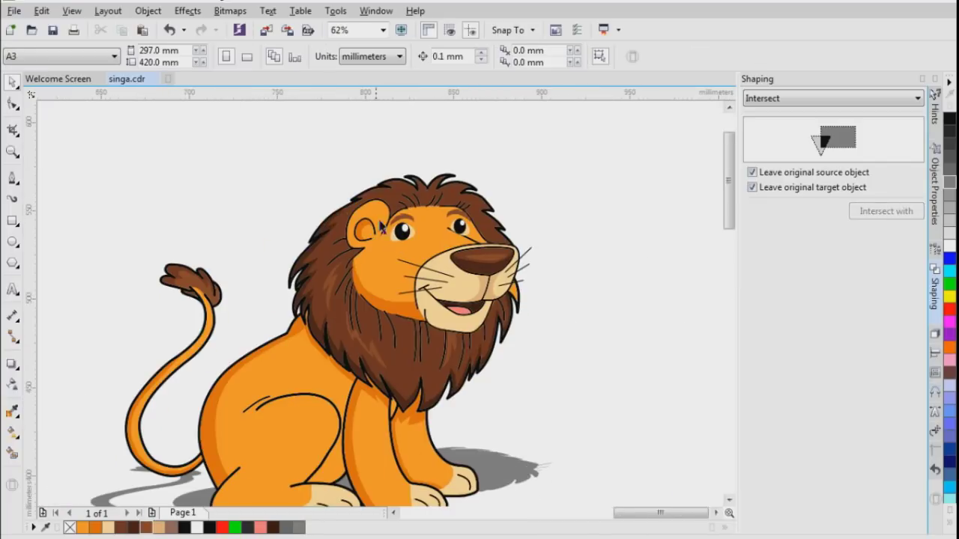
scroll(389, 215, "down", 1)
scroll(411, 233, "up", 1)
scroll(385, 262, "down", 1)
scroll(417, 215, "up", 1)
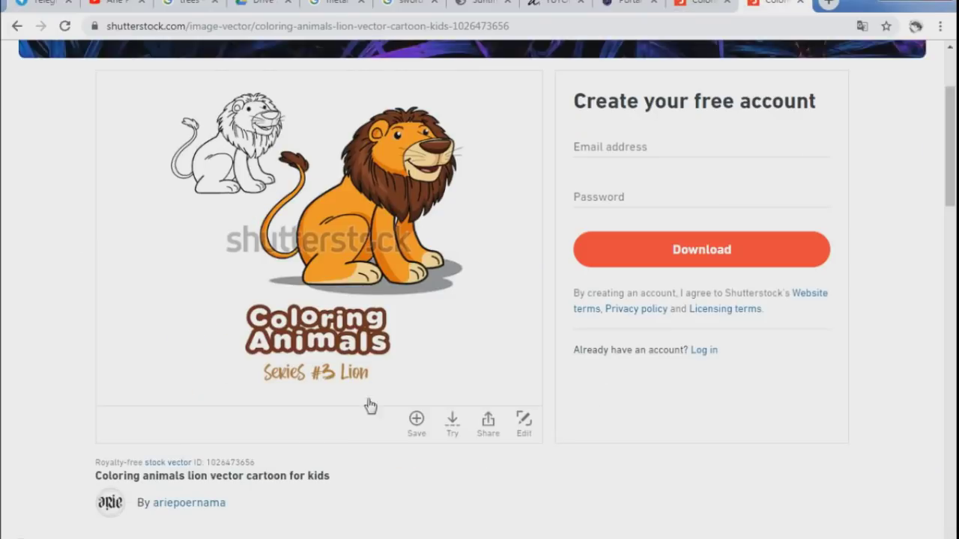
Step: Switch to the browser and examine the enlarged Shutterstock preview of the Coloring Animals lion as a reference
scroll(368, 407, "up", 2)
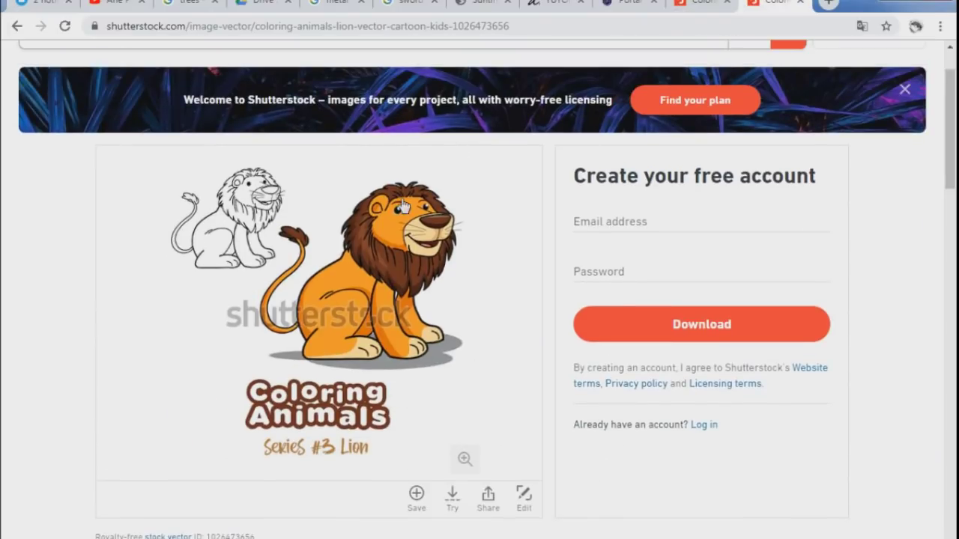
left_click(360, 292)
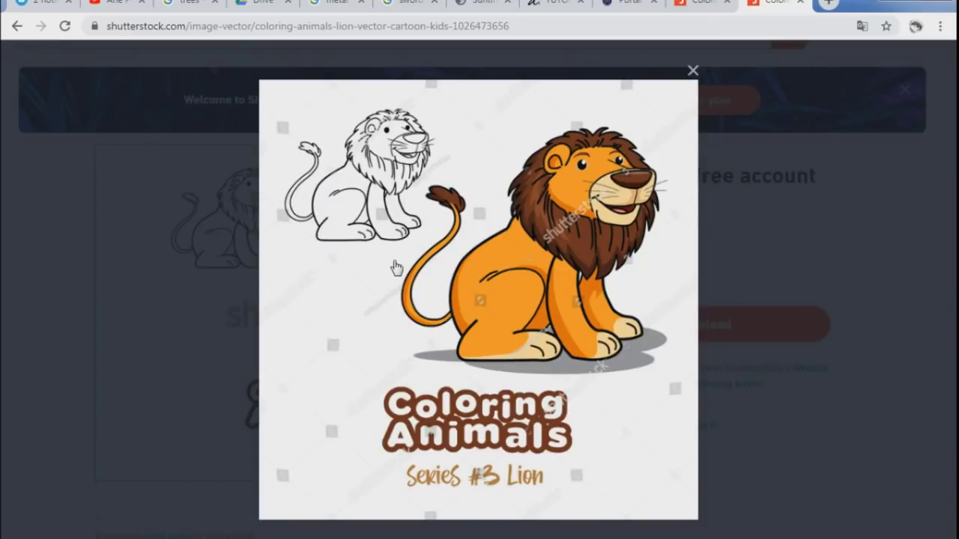
left_click(694, 70)
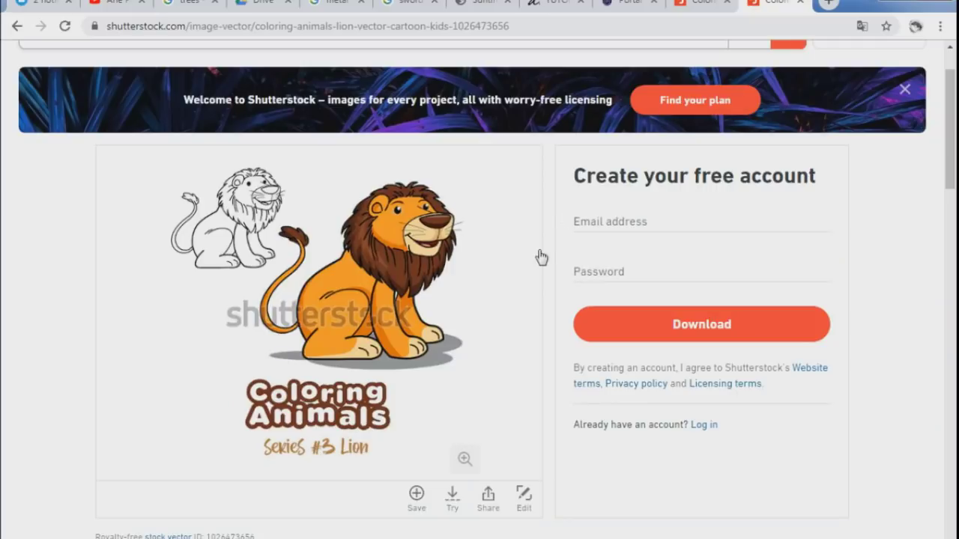
scroll(534, 261, "down", 2)
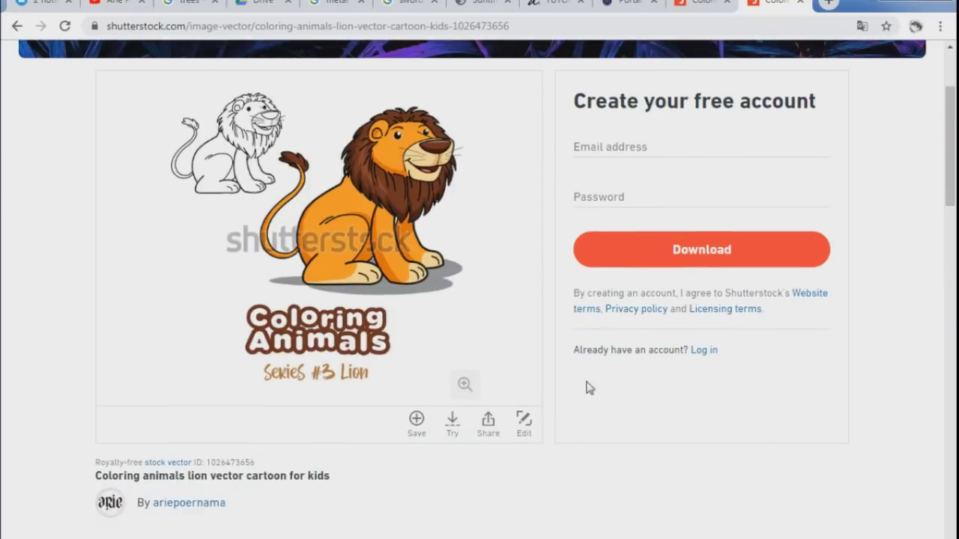